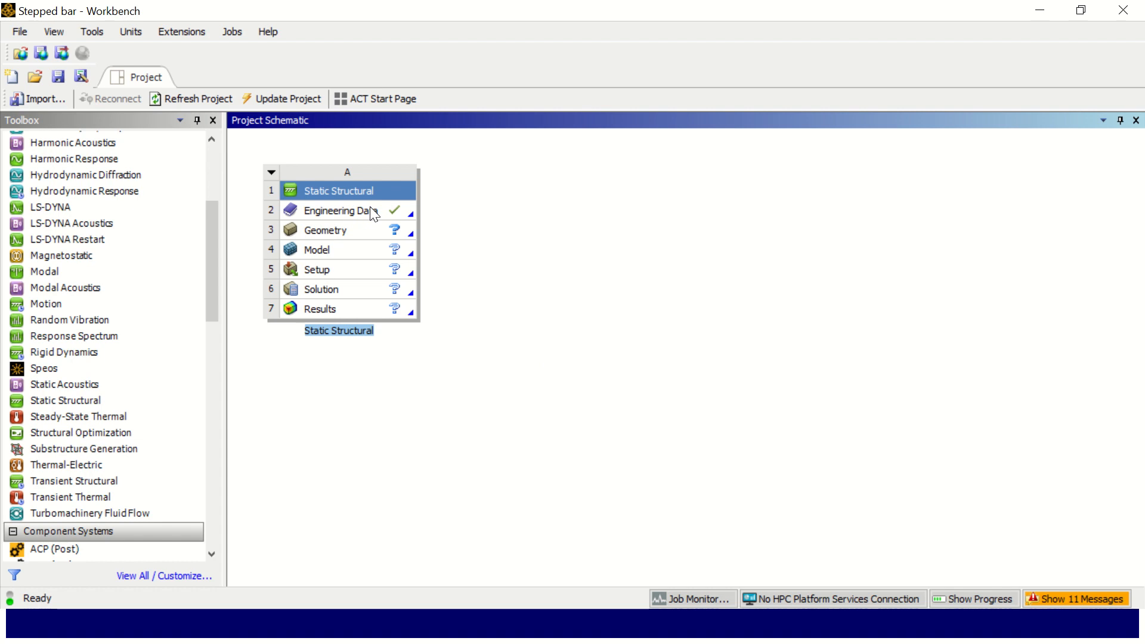
# Open the Static Structural system's Engineering Data and add a new material named Material 1.
pyautogui.click(373, 215)
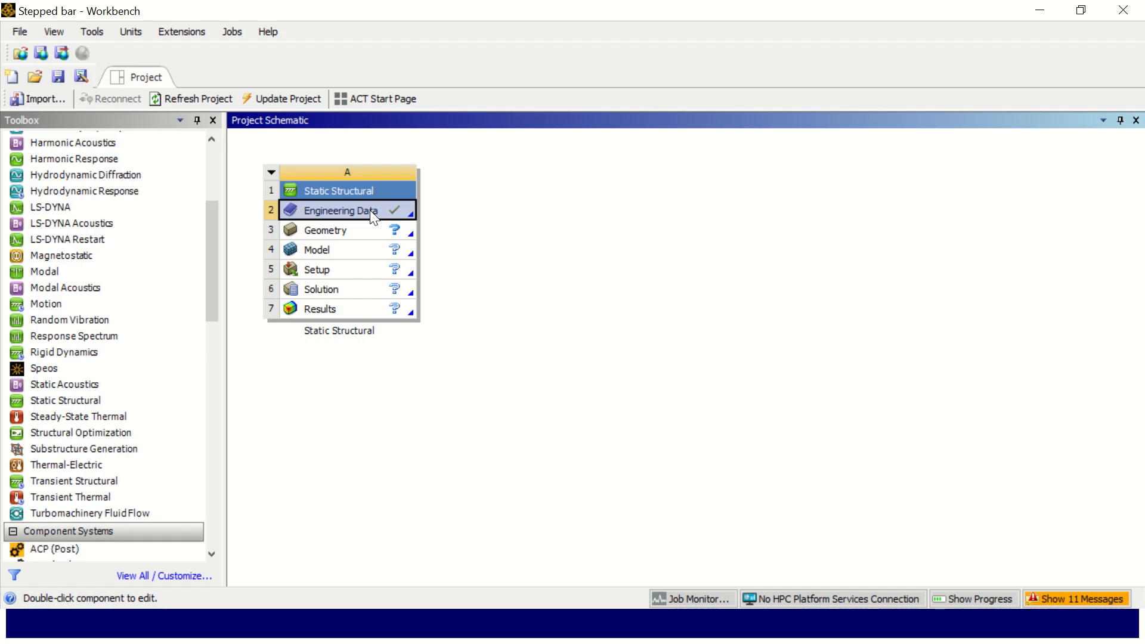
pyautogui.doubleClick(369, 210)
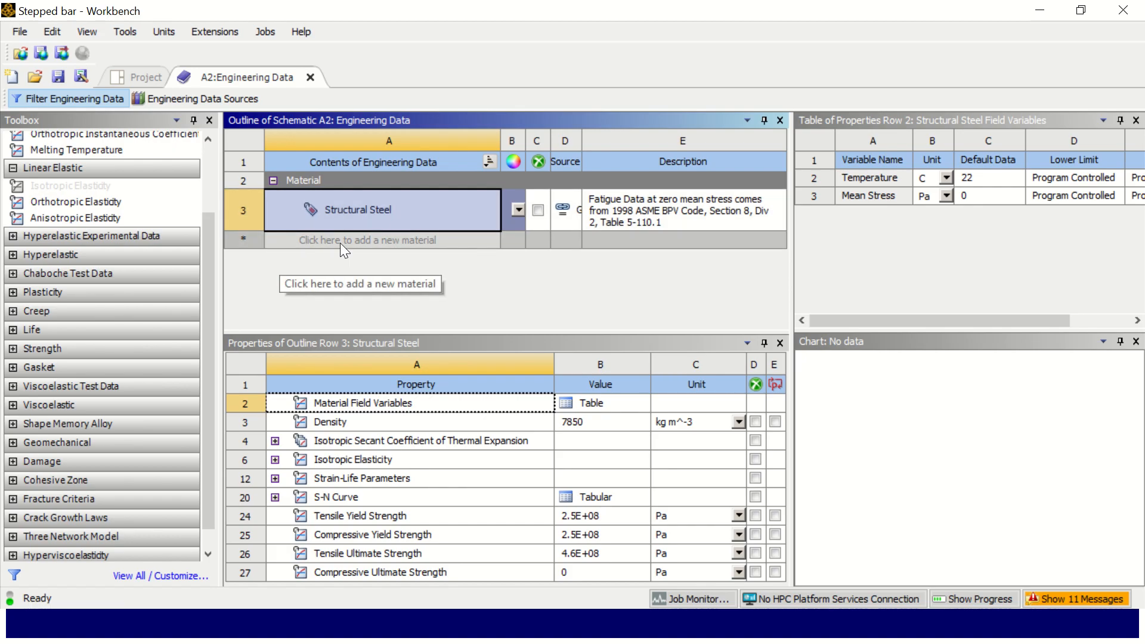
pyautogui.click(399, 241)
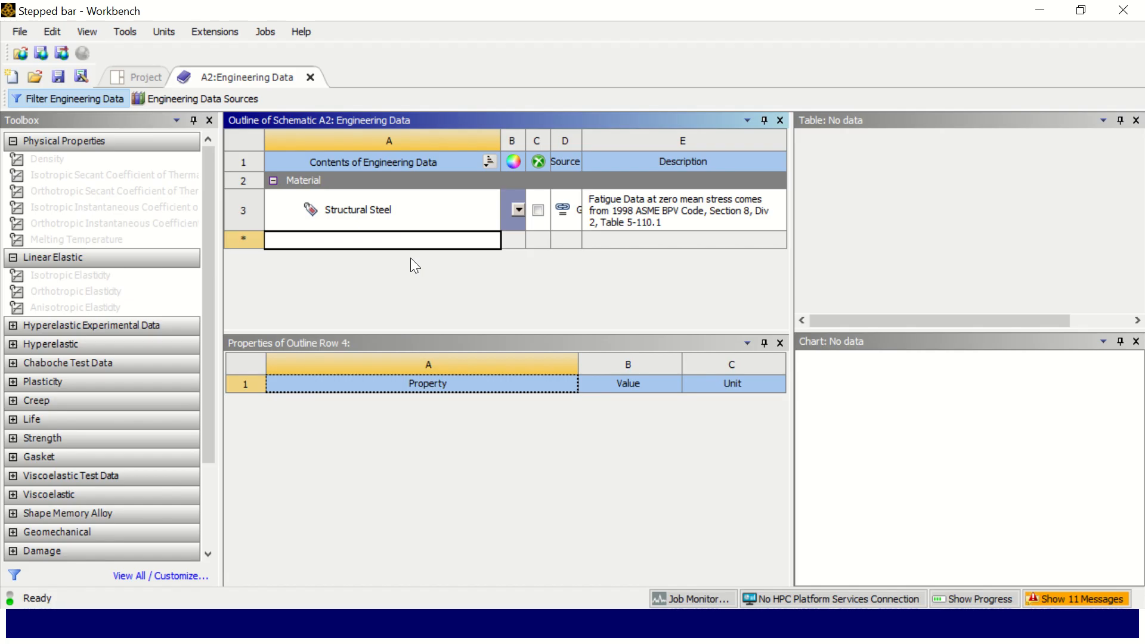
pyautogui.write('Material ')
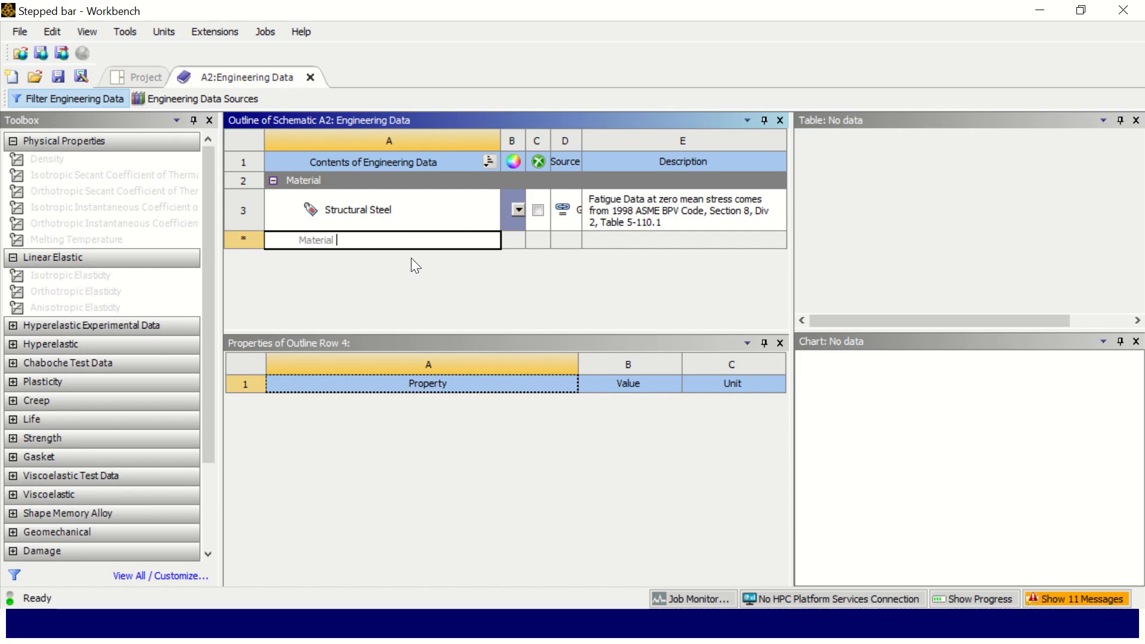
pyautogui.write('2')
pyautogui.press('Escape')
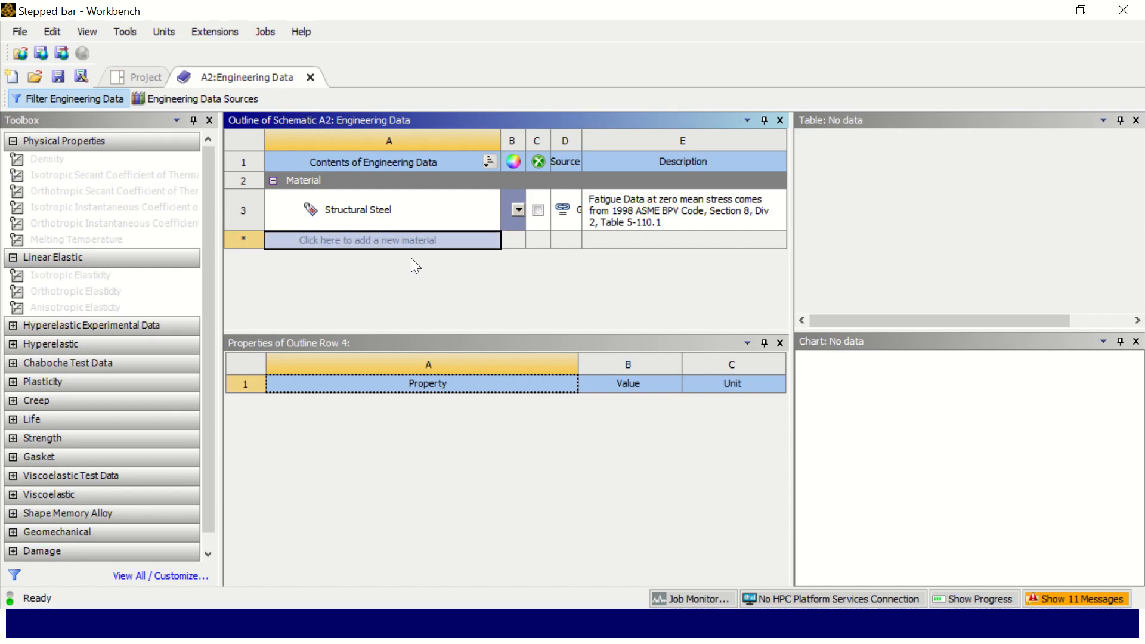
pyautogui.click(391, 197)
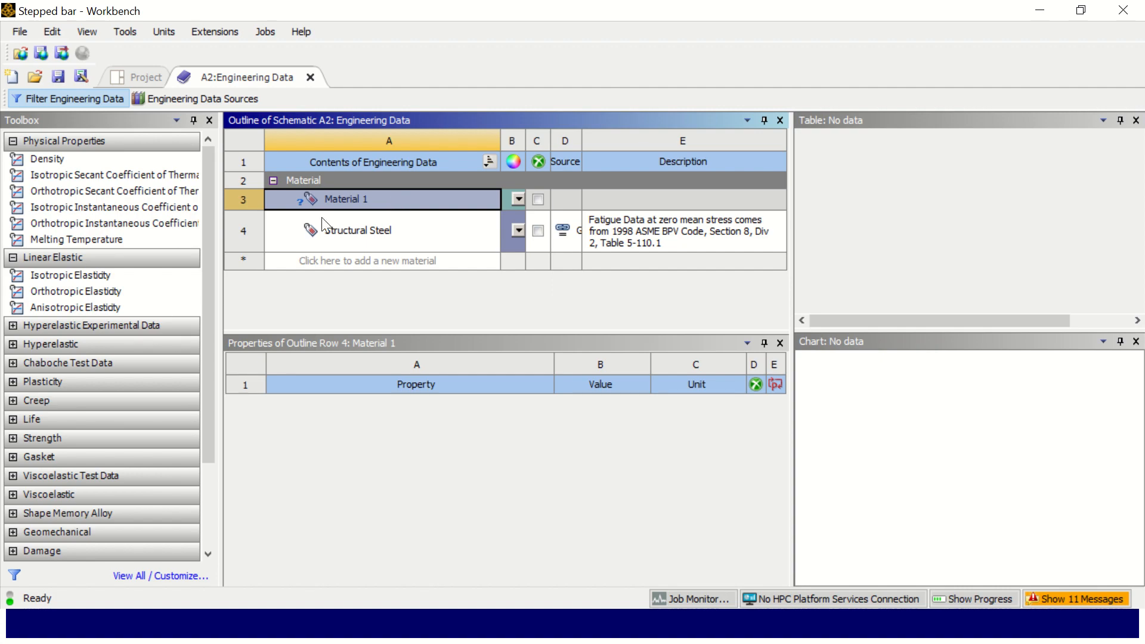
# Add the Isotropic Elasticity property to Material 1.
pyautogui.click(110, 278)
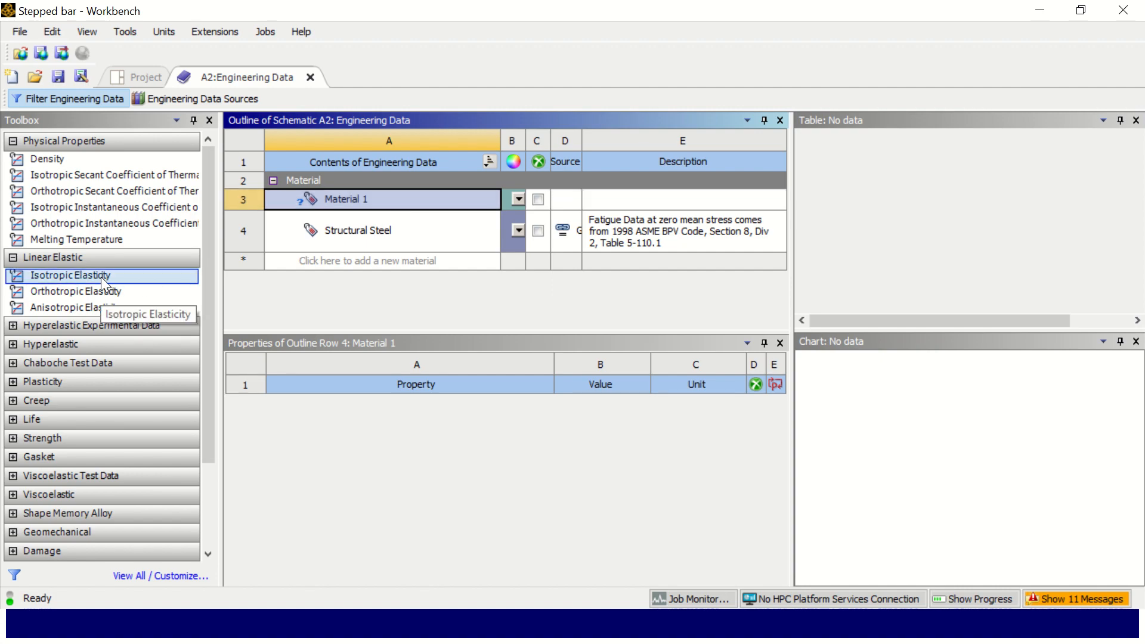
pyautogui.doubleClick(101, 276)
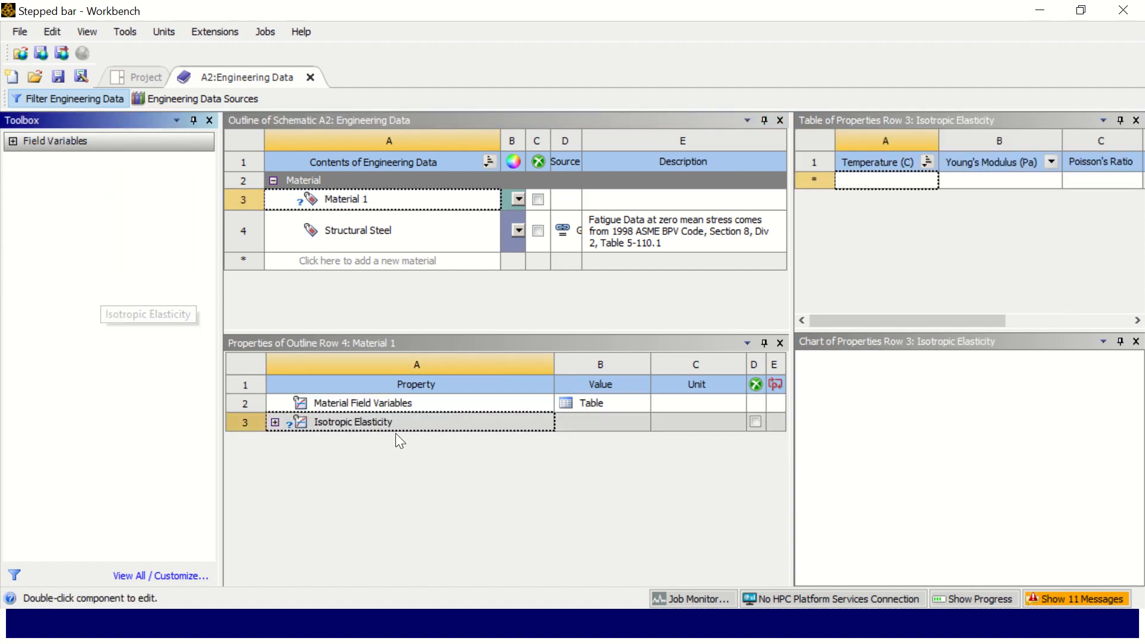
pyautogui.click(363, 426)
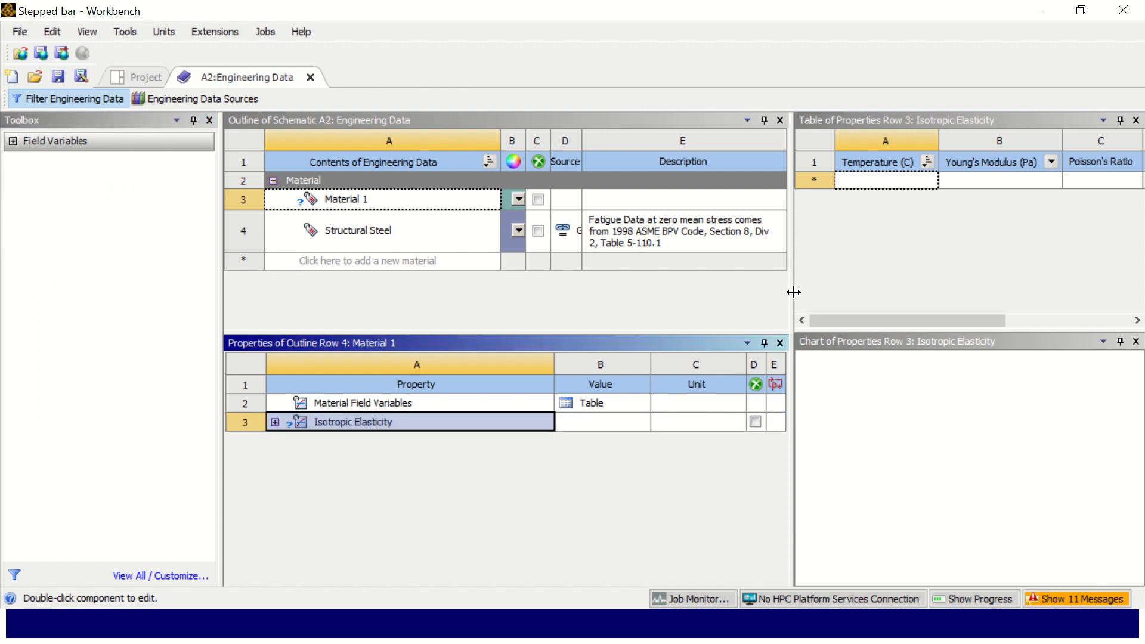
# Set Material 1's Young's modulus to 10e10 Pa in the isotropic elasticity table.
pyautogui.moveTo(793, 292); pyautogui.dragTo(552, 307)
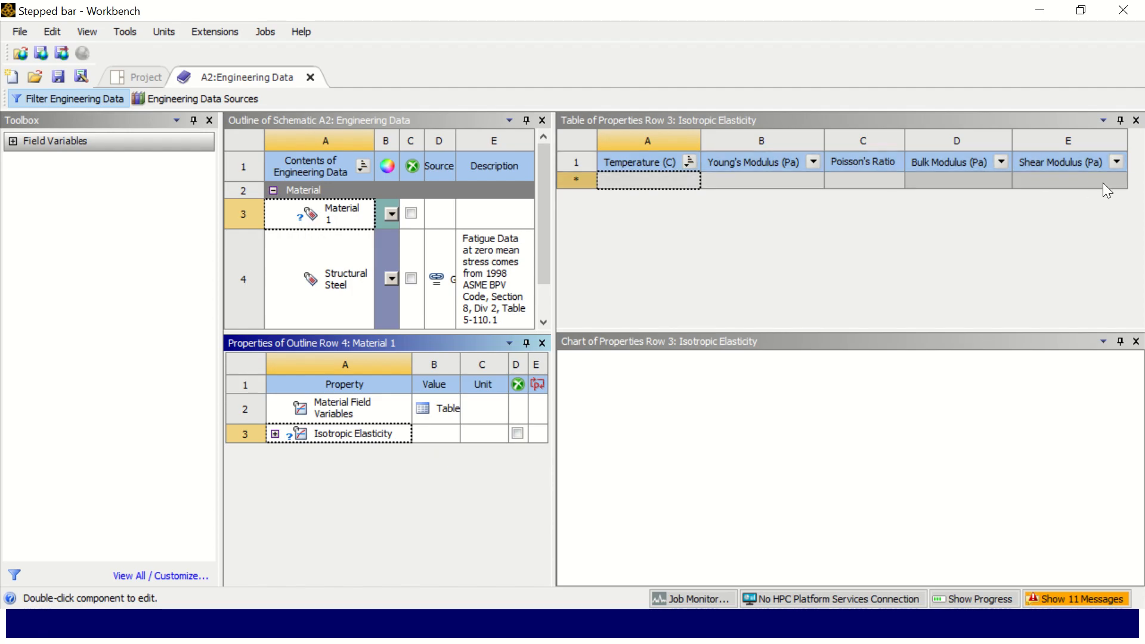
pyautogui.click(681, 182)
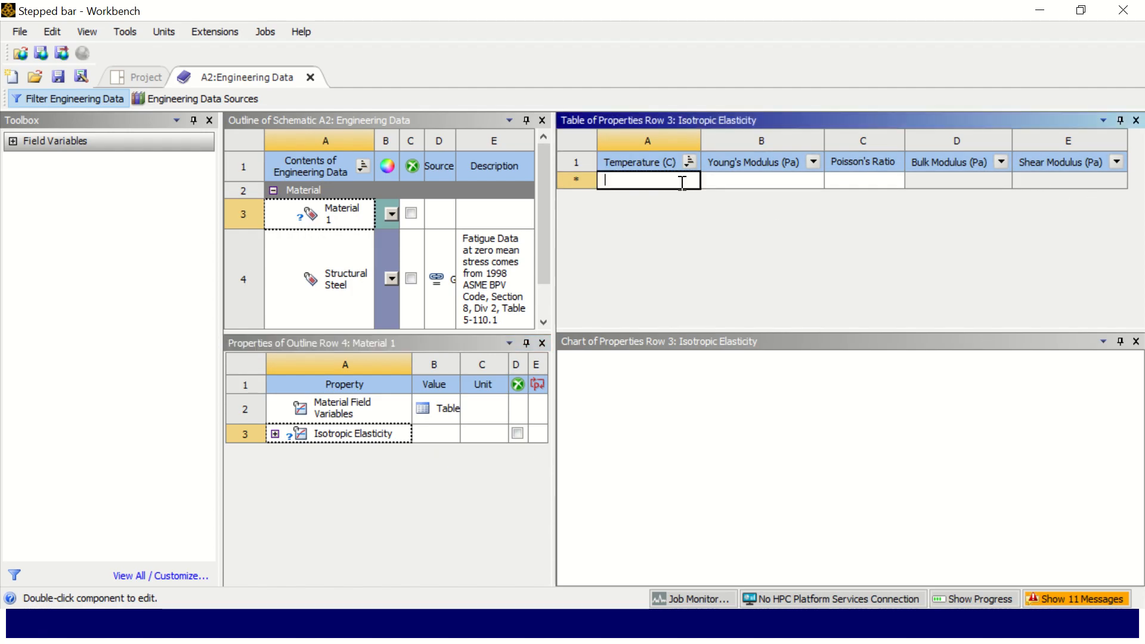
pyautogui.click(731, 181)
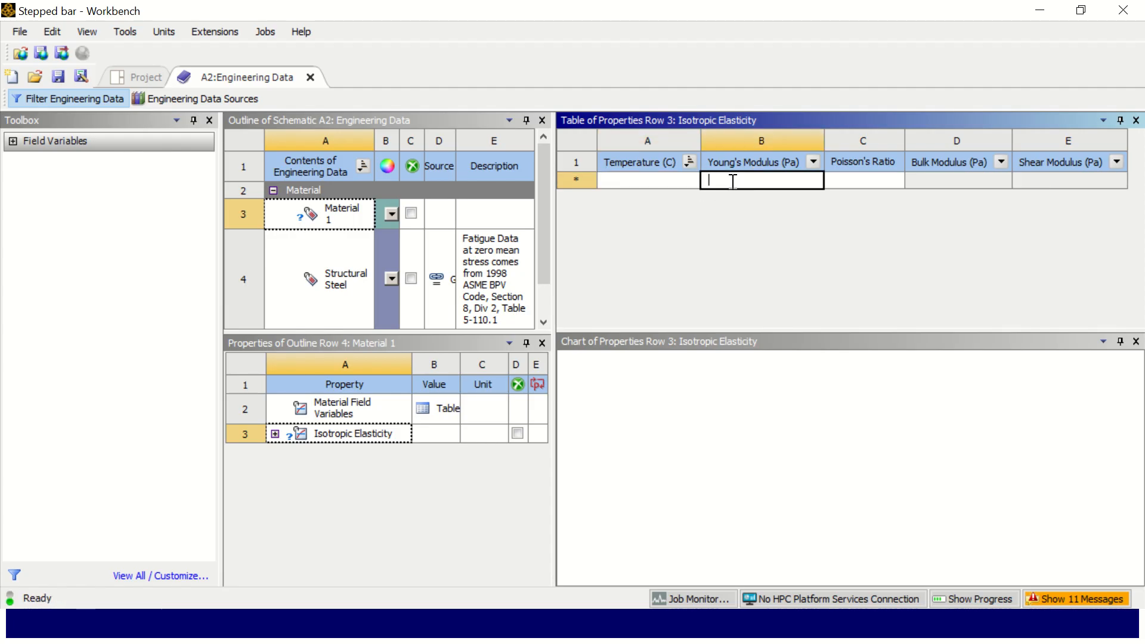
pyautogui.hotkey('alt', 'Tab')
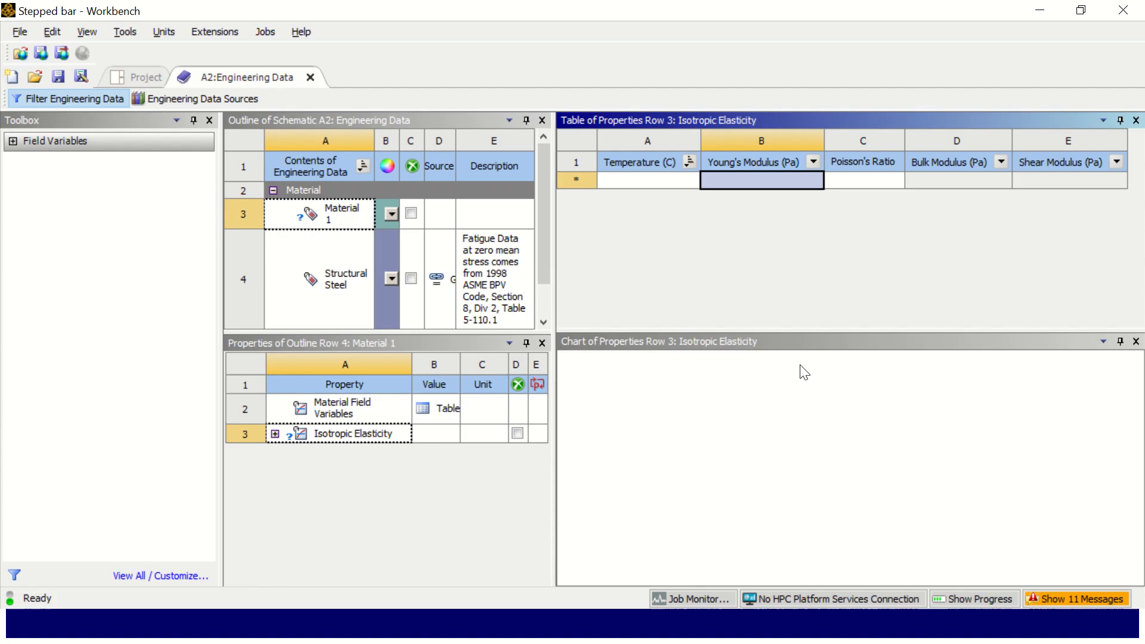
pyautogui.click(802, 180)
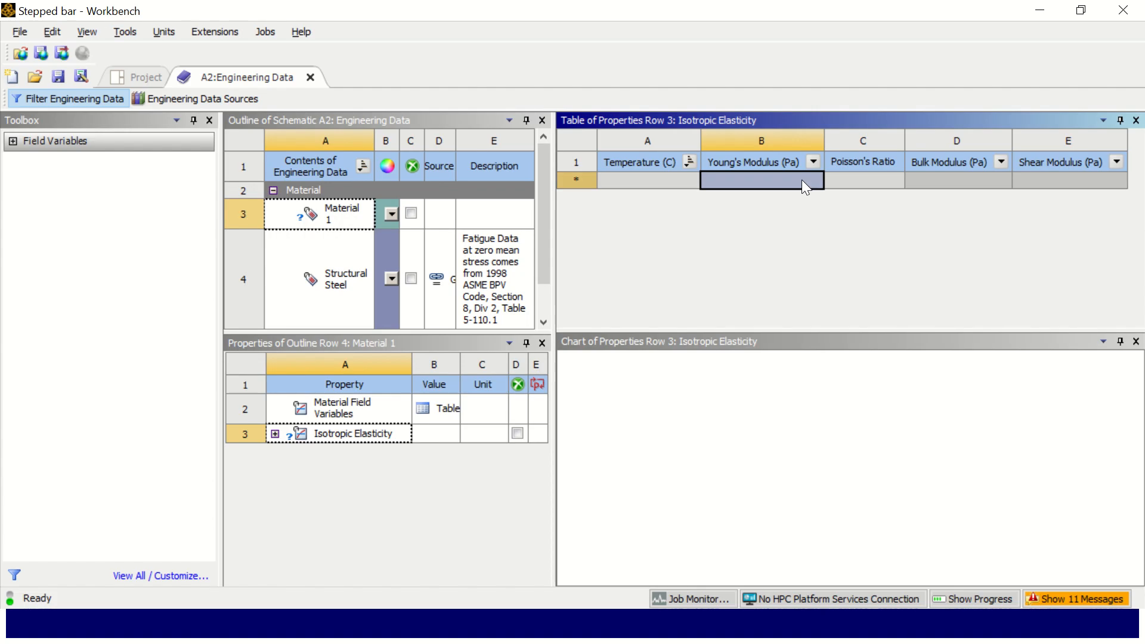
pyautogui.click(804, 180)
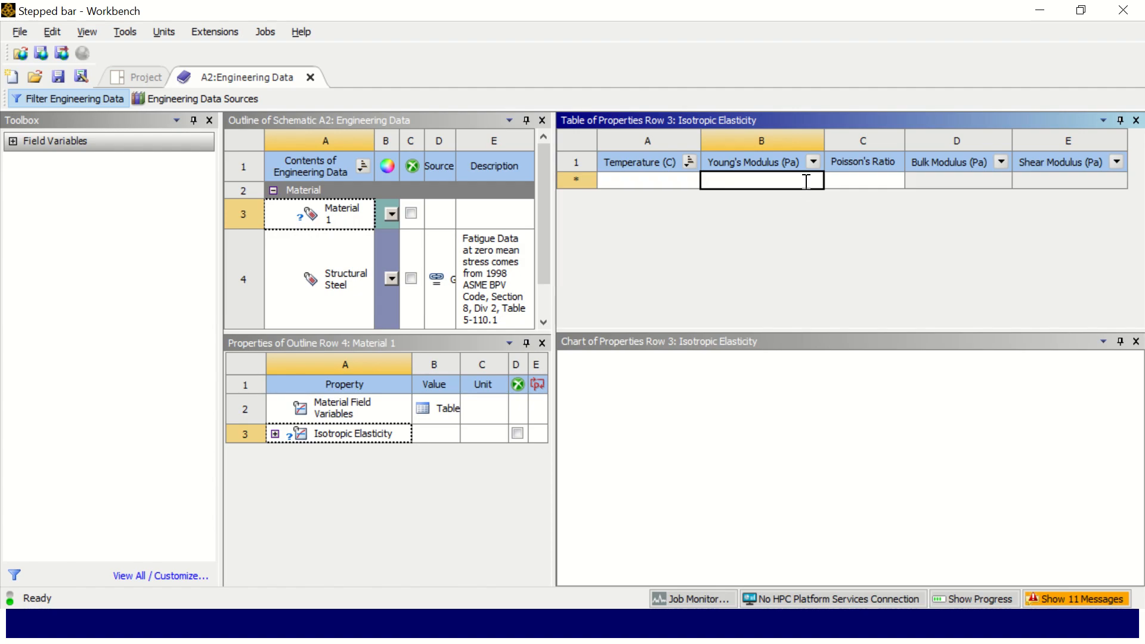
pyautogui.write('110')
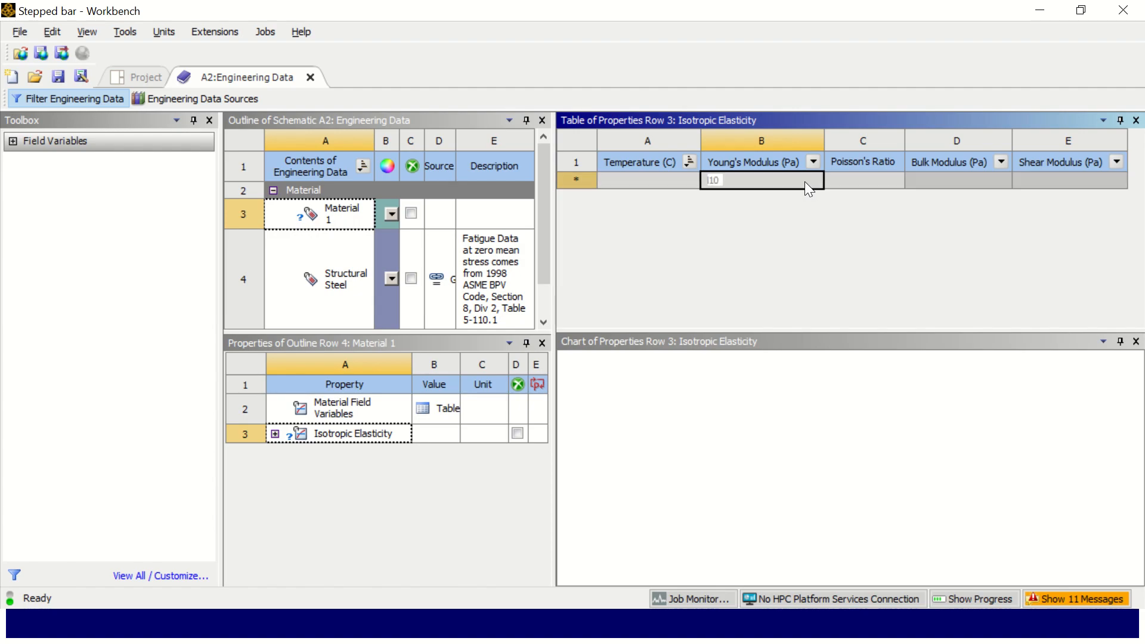
pyautogui.write('e10')
# Set Material 1's Poisson's ratio to 0.3.
pyautogui.click(837, 179)
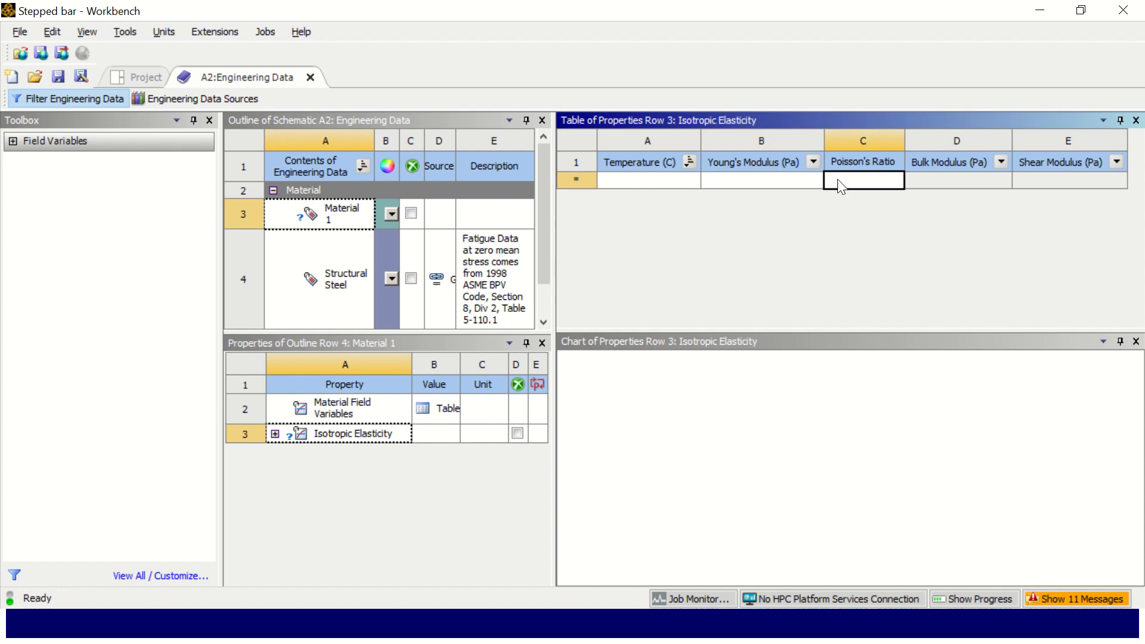
pyautogui.write('0.3')
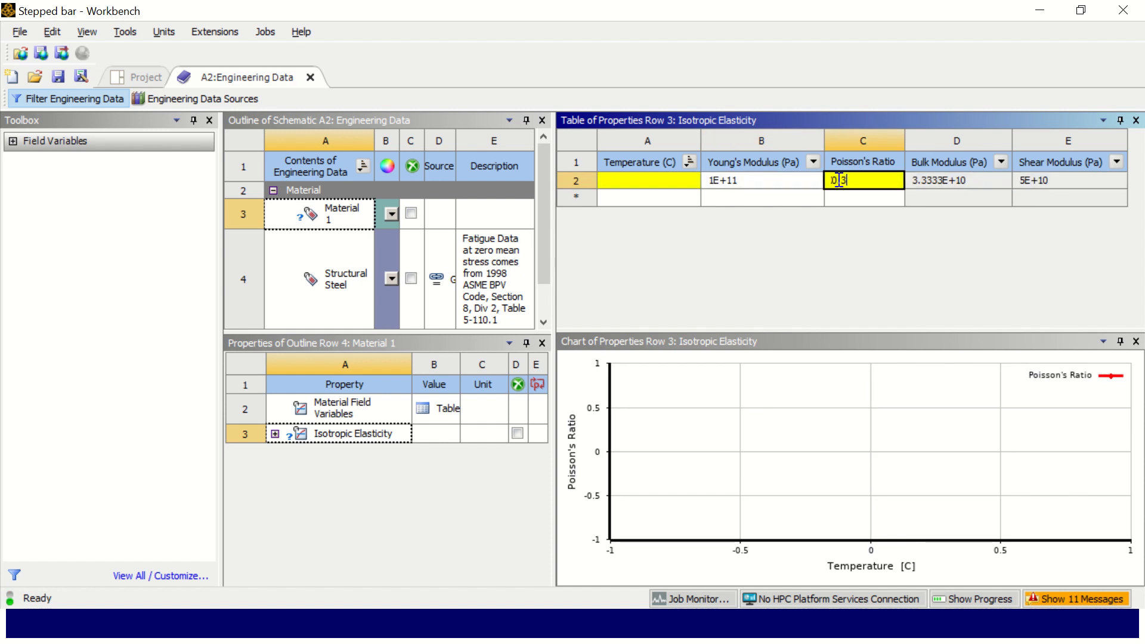
pyautogui.click(860, 223)
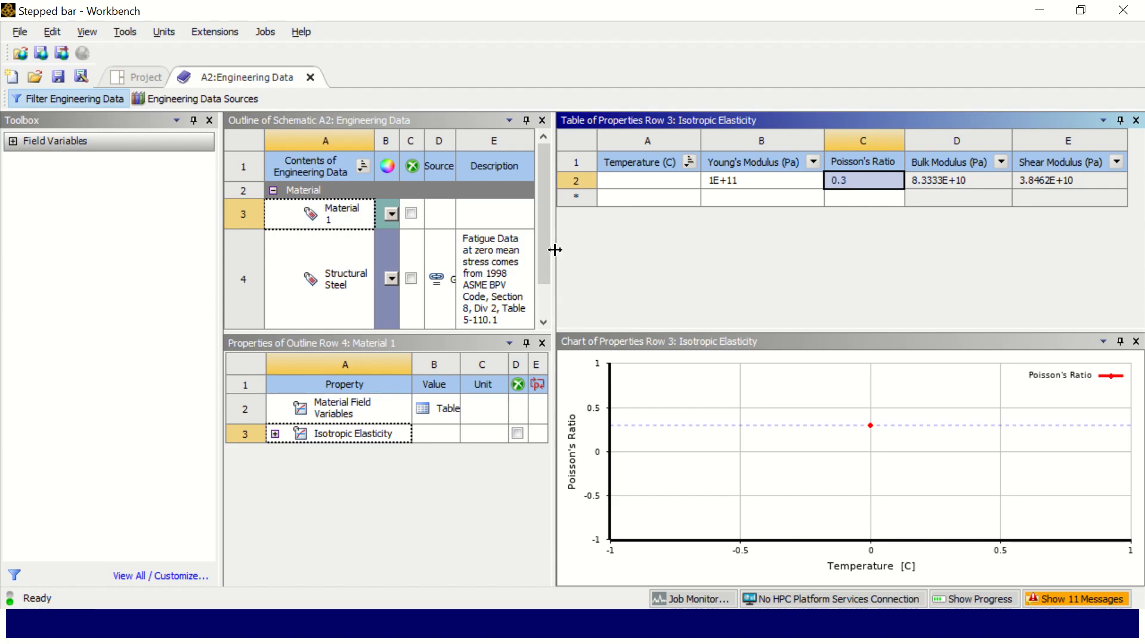
# Add another material named Material 2 and give it the Isotropic Elasticity property.
pyautogui.moveTo(555, 249); pyautogui.dragTo(687, 250)
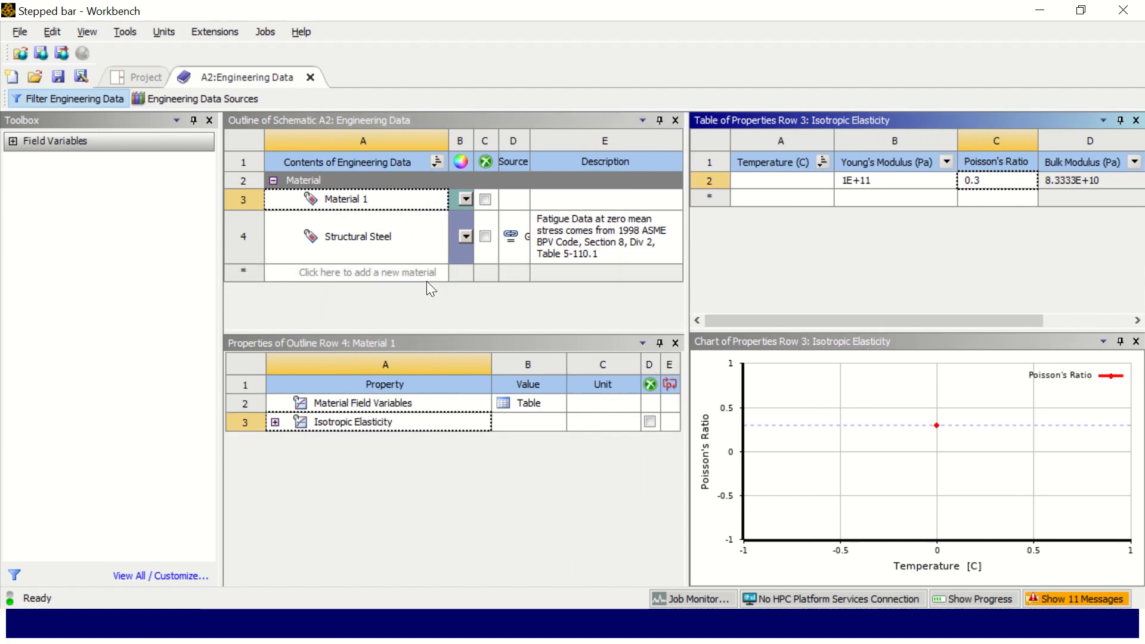
pyautogui.click(418, 277)
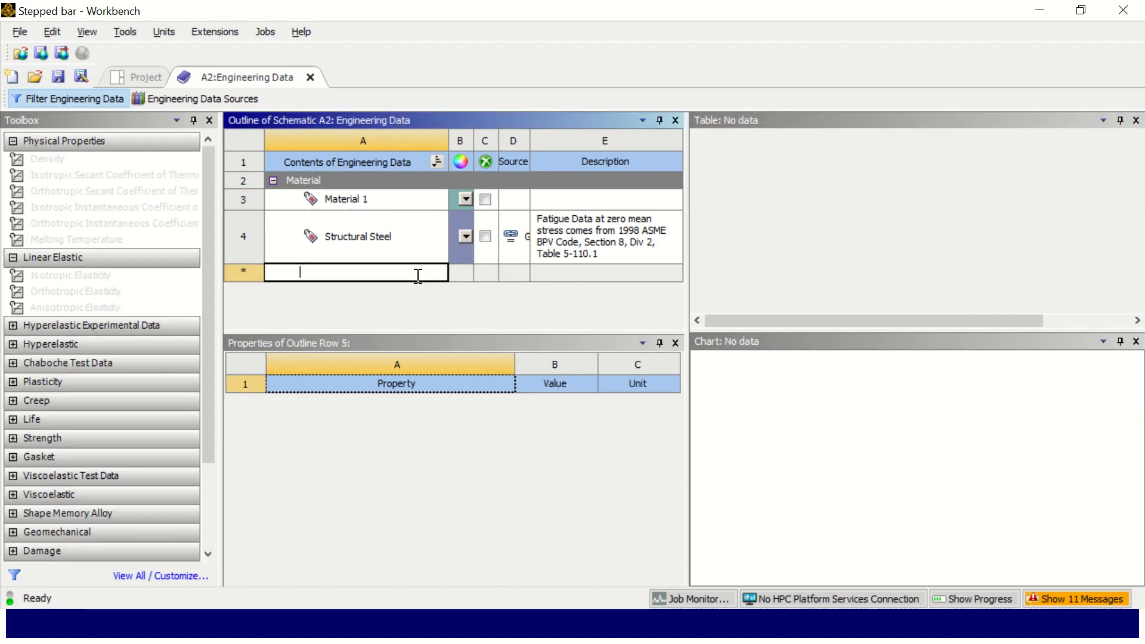
pyautogui.write('Materi')
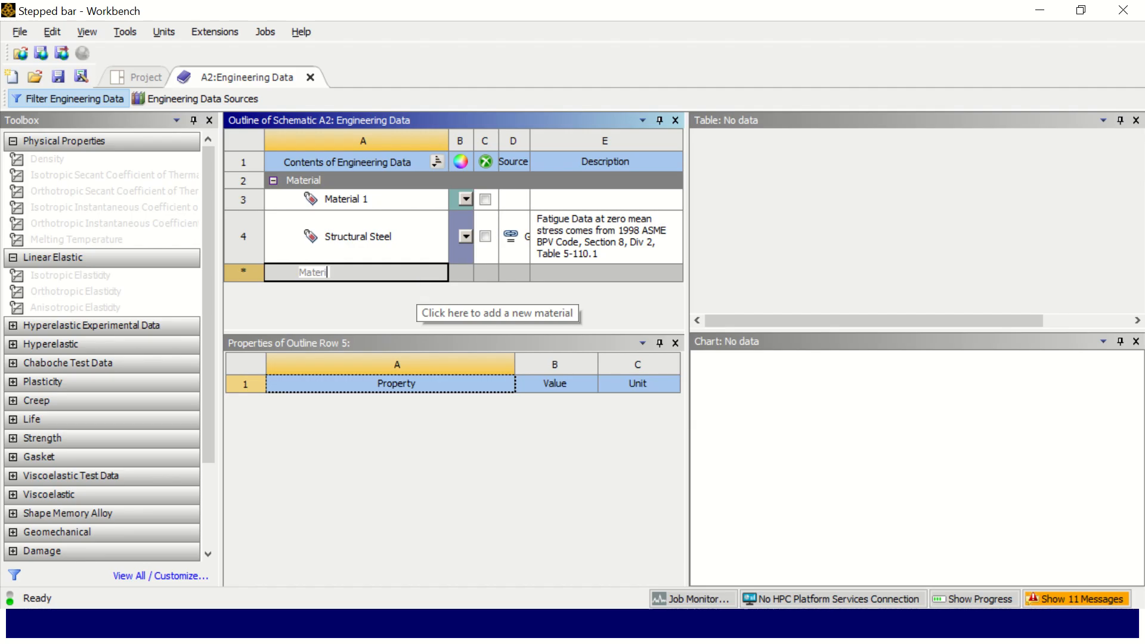
pyautogui.write('al 2')
pyautogui.press('Return')
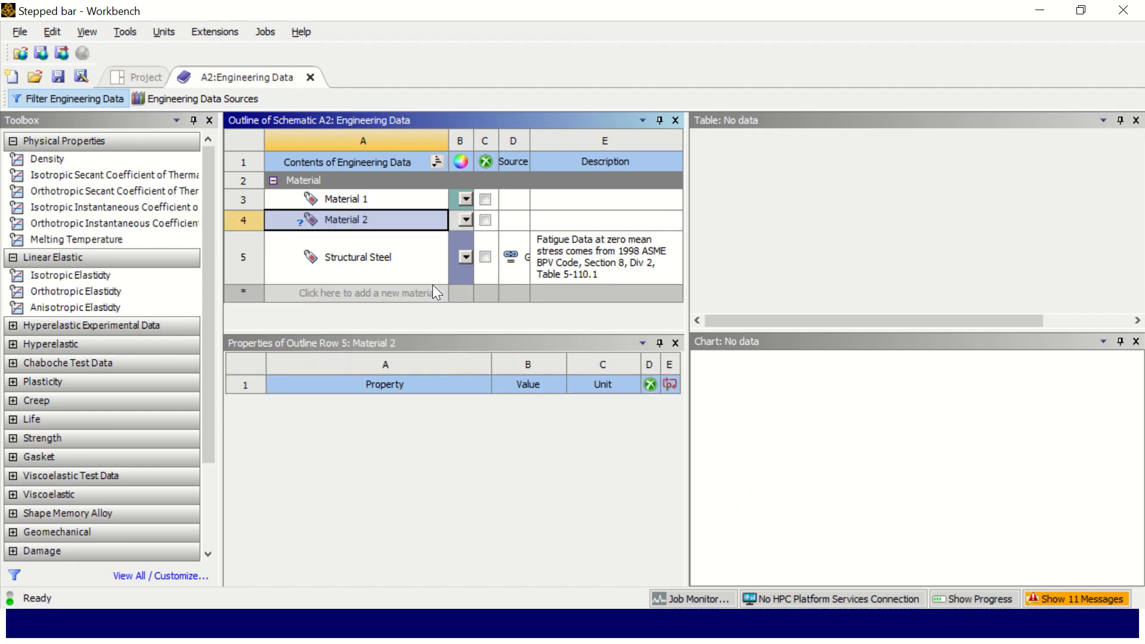
pyautogui.doubleClick(76, 280)
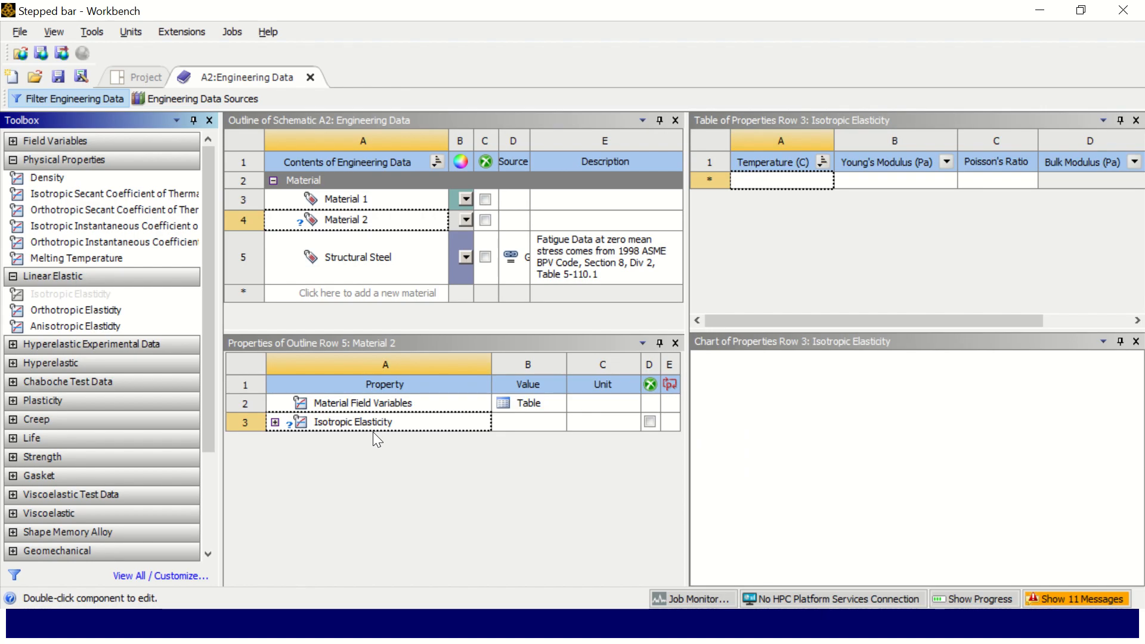
pyautogui.click(442, 445)
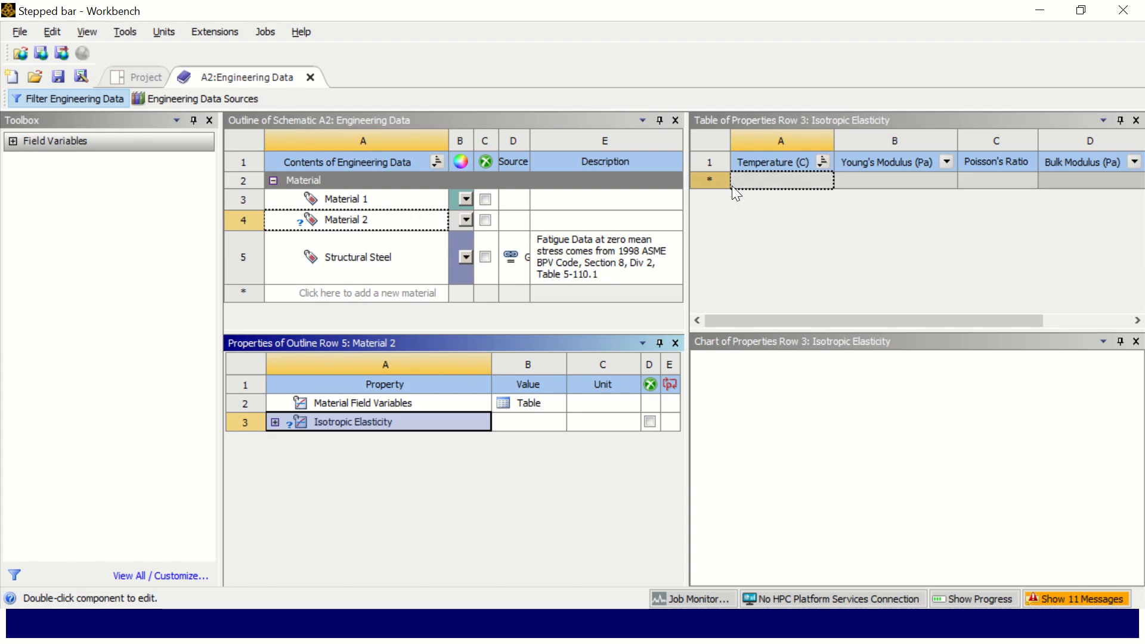
# Check Material 2's Young's modulus on the Material Properties slide in PowerPoint and enter it in Workbench as 5e10 Pa.
pyautogui.moveTo(687, 190); pyautogui.dragTo(511, 191)
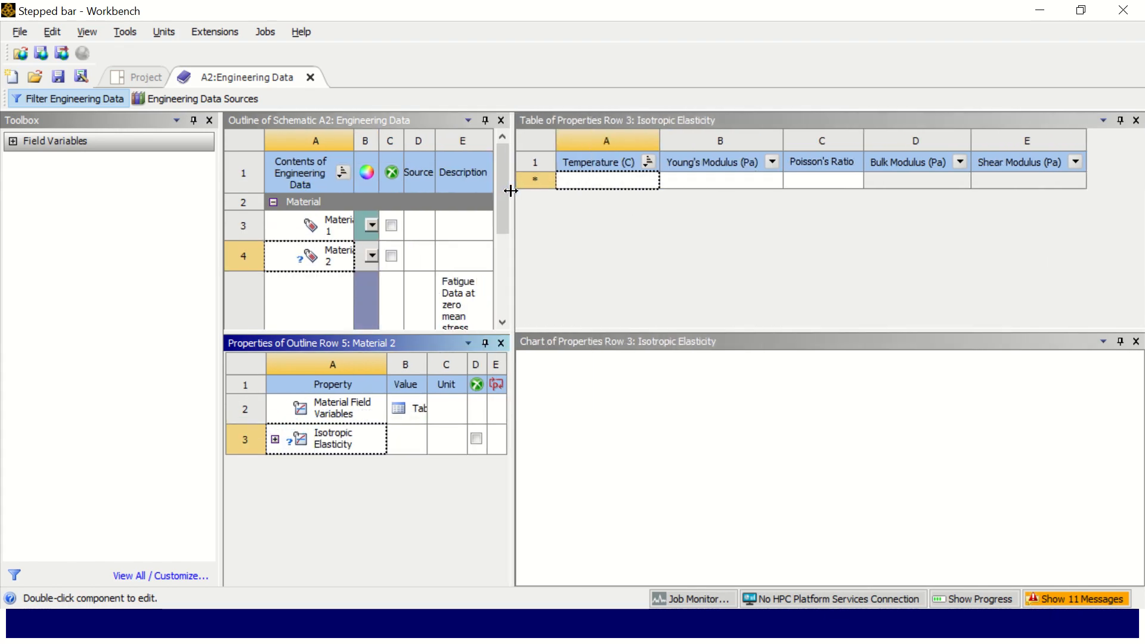
pyautogui.click(691, 180)
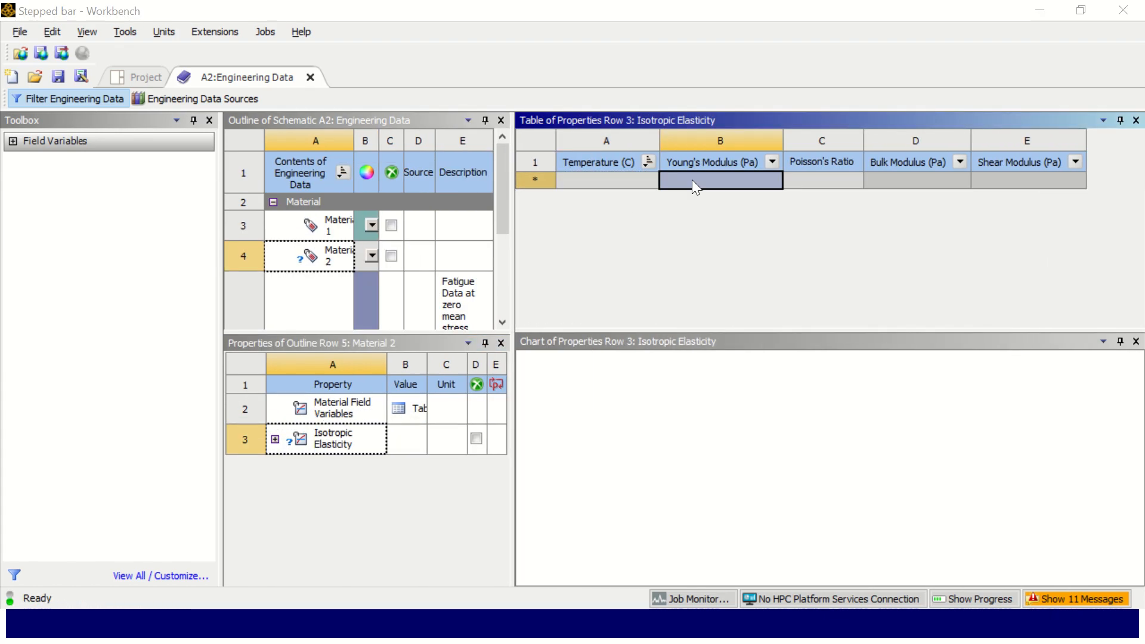
pyautogui.hotkey('alt', 'Tab')
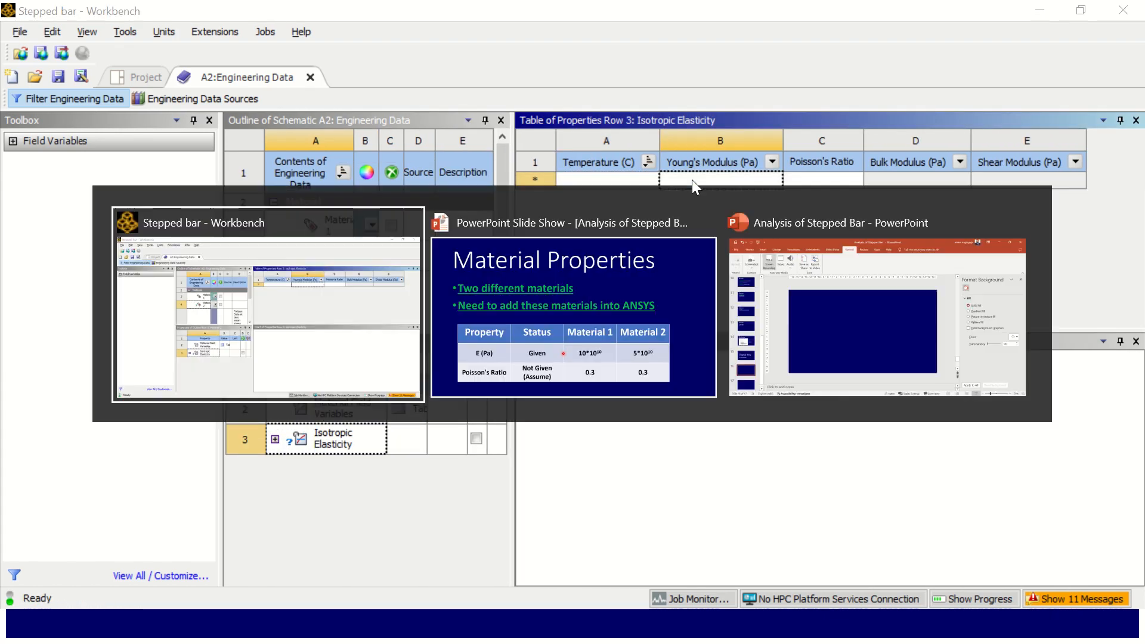
pyautogui.click(661, 288)
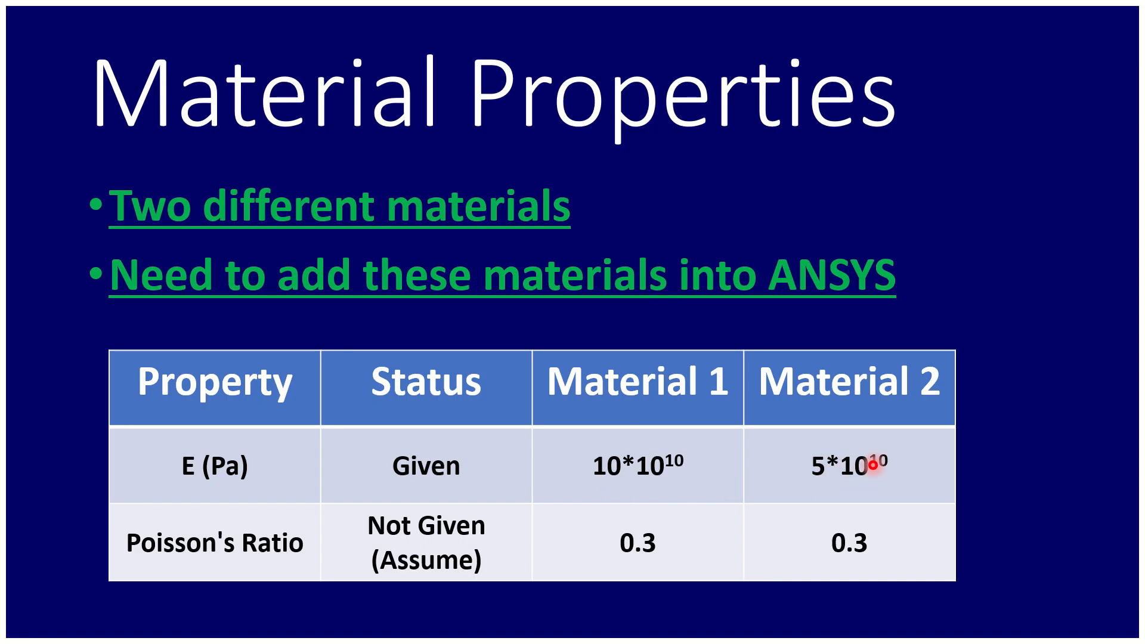
pyautogui.hotkey('alt', 'Tab')
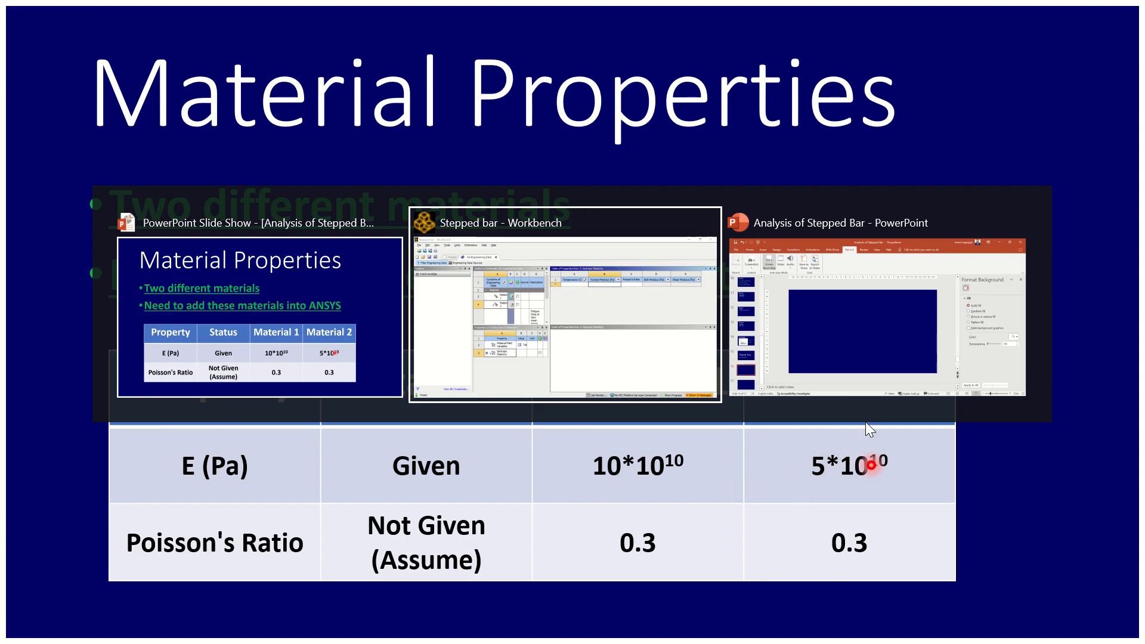
pyautogui.click(550, 335)
pyautogui.click(697, 184)
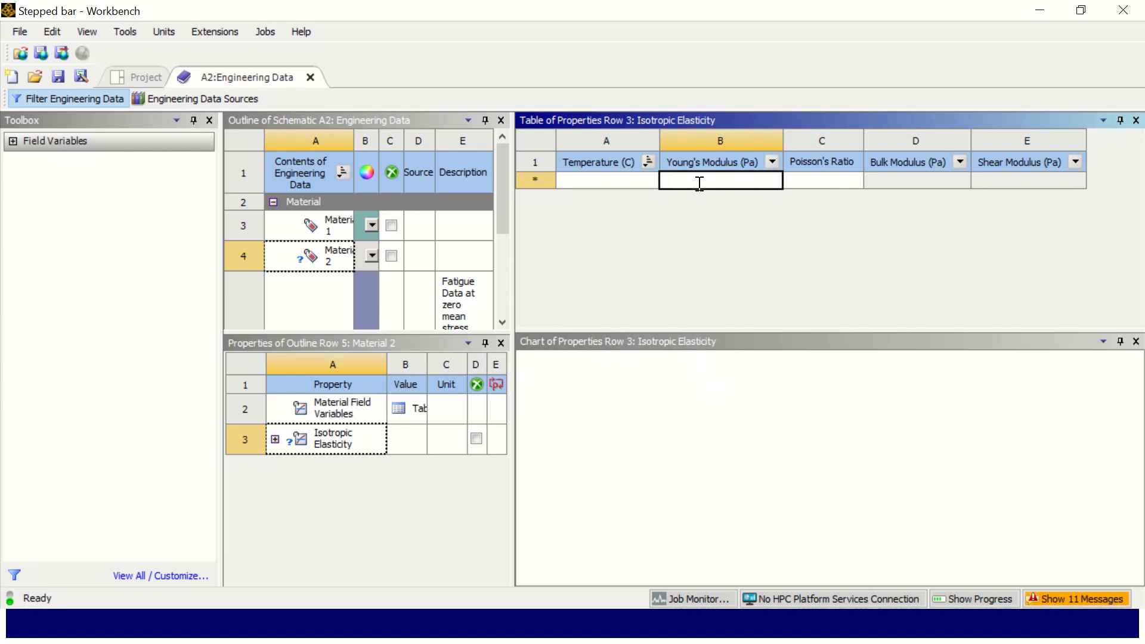
pyautogui.write('5')
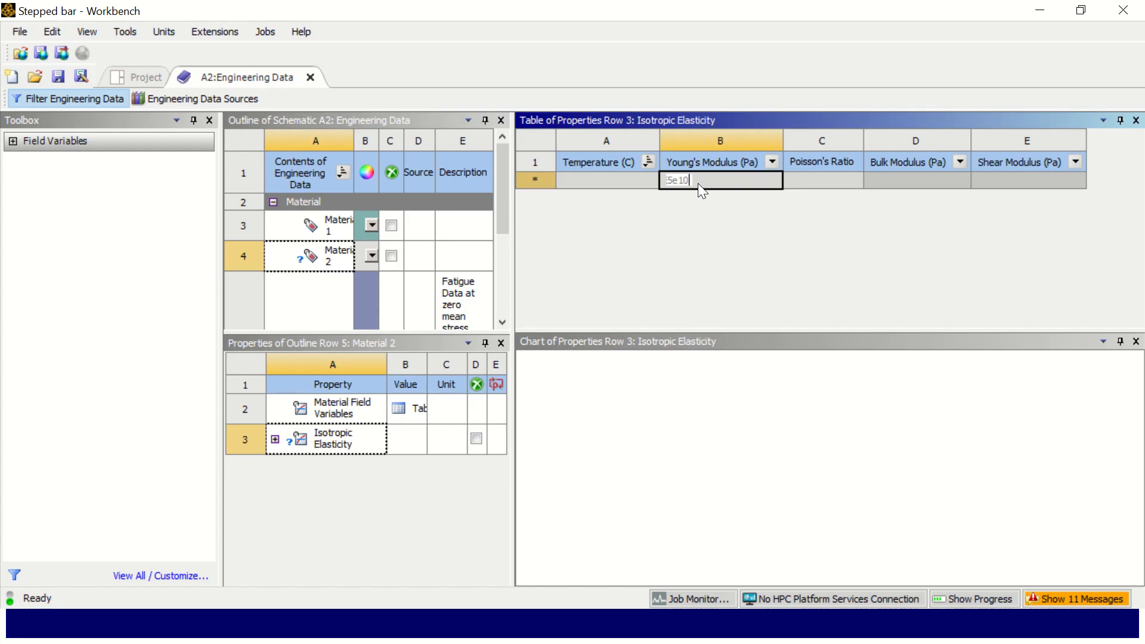
pyautogui.write('e10')
# Set Material 2's Poisson's ratio to 0.3 and widen the materials outline.
pyautogui.press('Tab')
pyautogui.write('0.3')
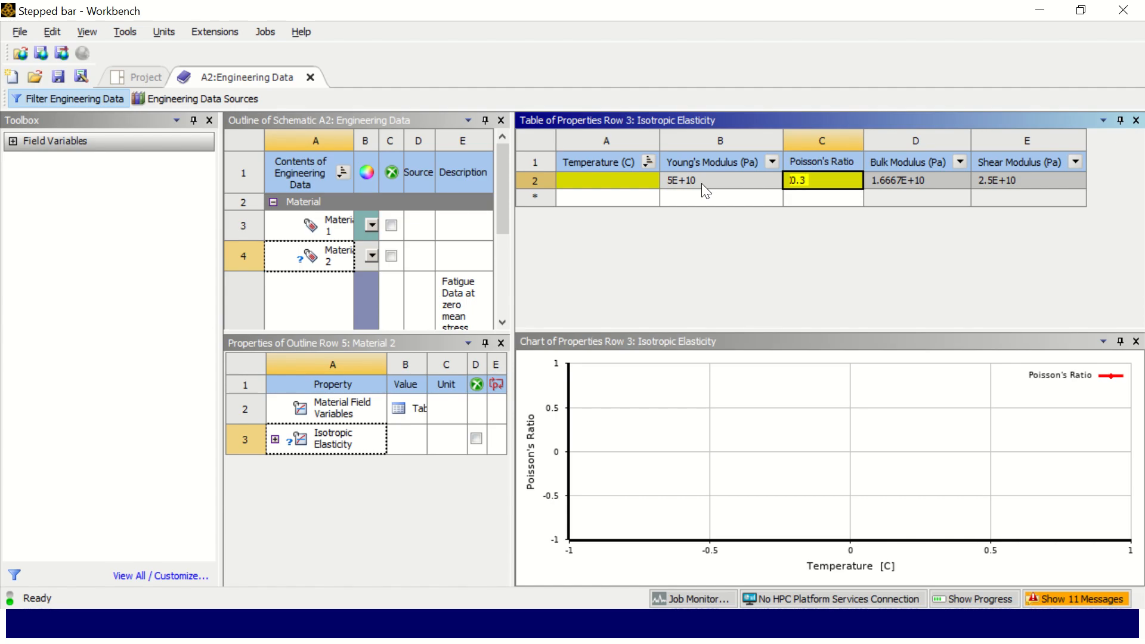
pyautogui.hotkey('alt', 'Tab')
pyautogui.hotkey('alt', 'Tab')
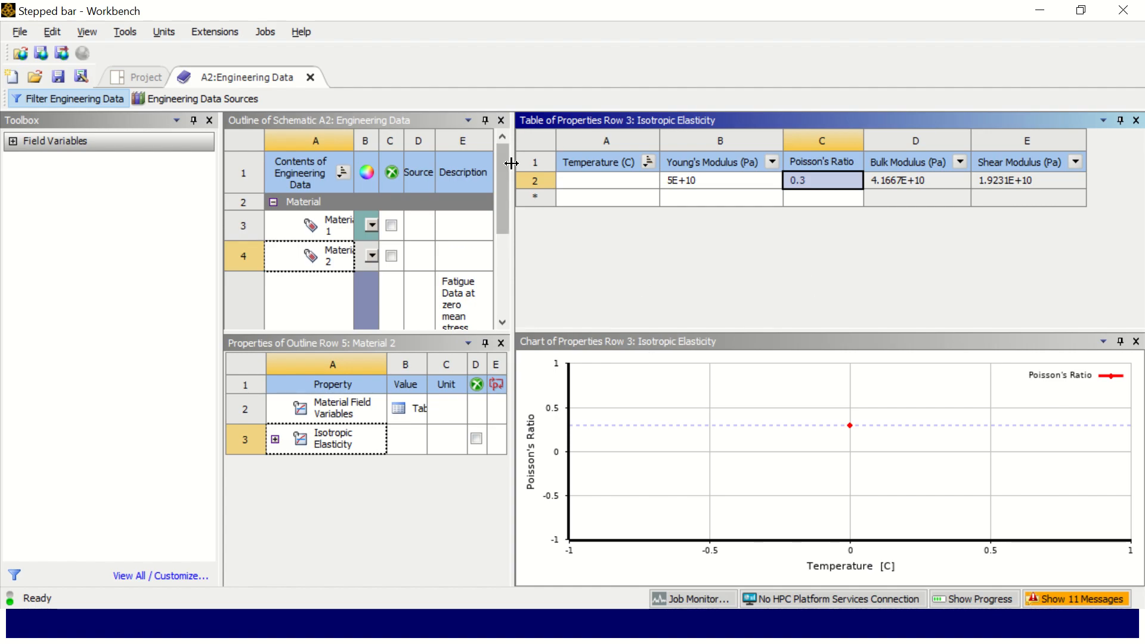
pyautogui.moveTo(513, 163); pyautogui.dragTo(800, 163)
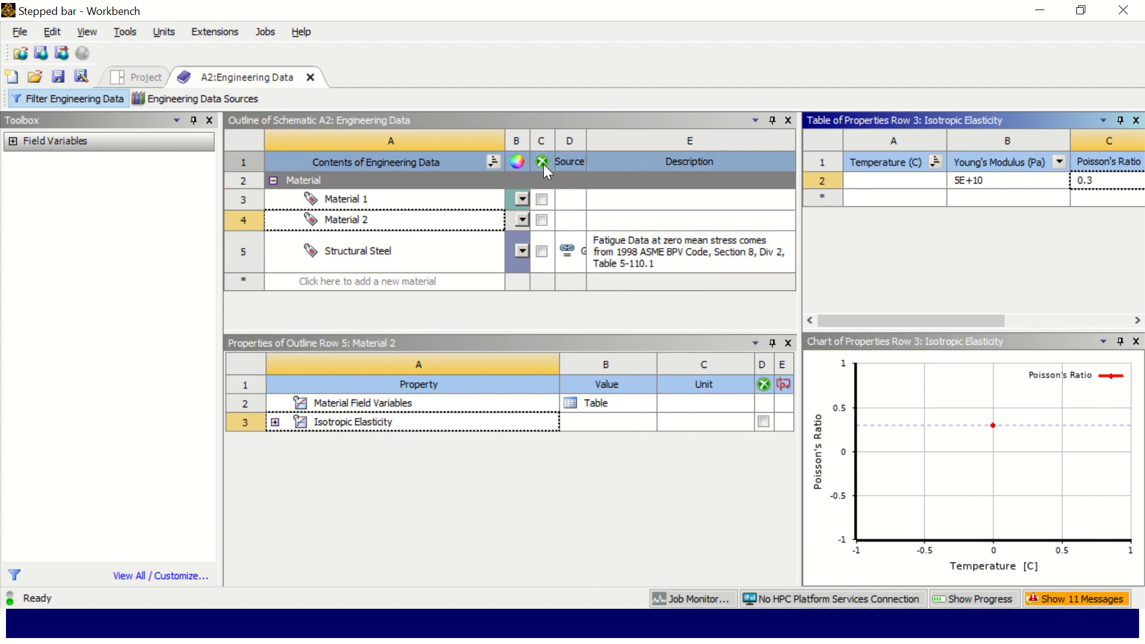
# Suppress the default Structural Steel material and close Engineering Data to return to the project schematic.
pyautogui.click(542, 251)
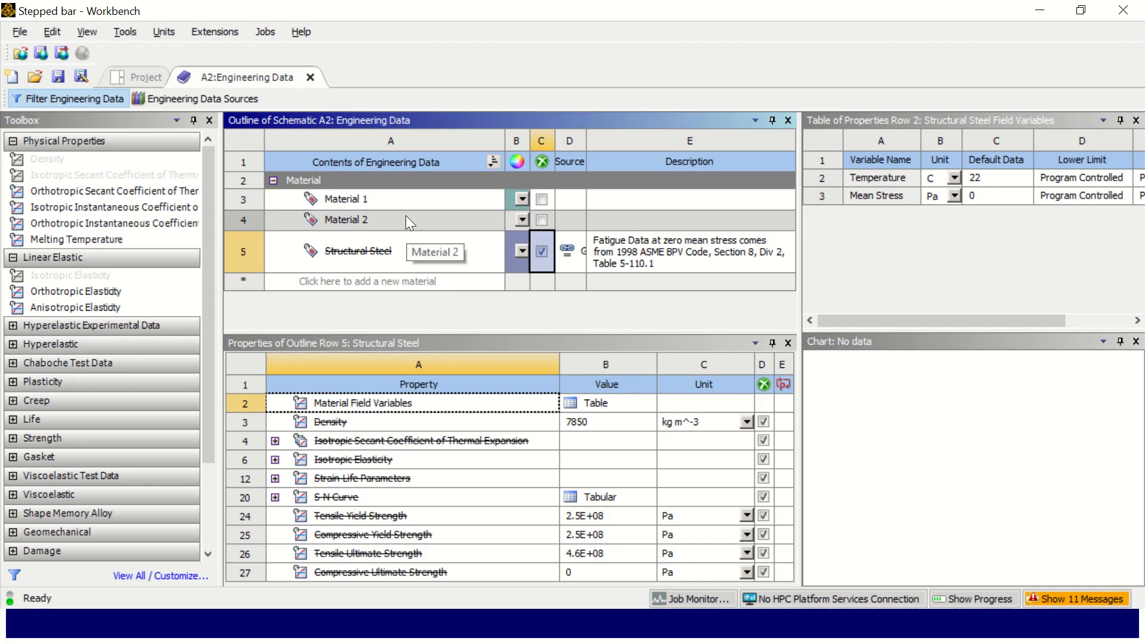
pyautogui.click(312, 79)
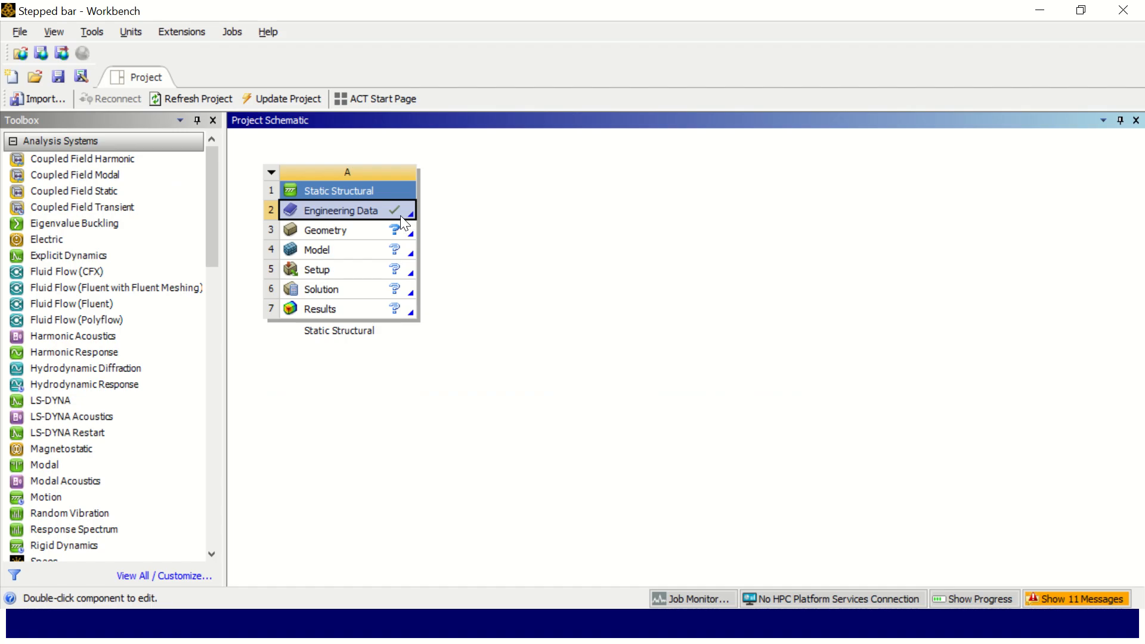
# Switch to the PowerPoint slide show, examine the Geometrical Modelling slide for both circular cross-section radii, and return to Workbench.
pyautogui.hotkey('alt', 'Tab')
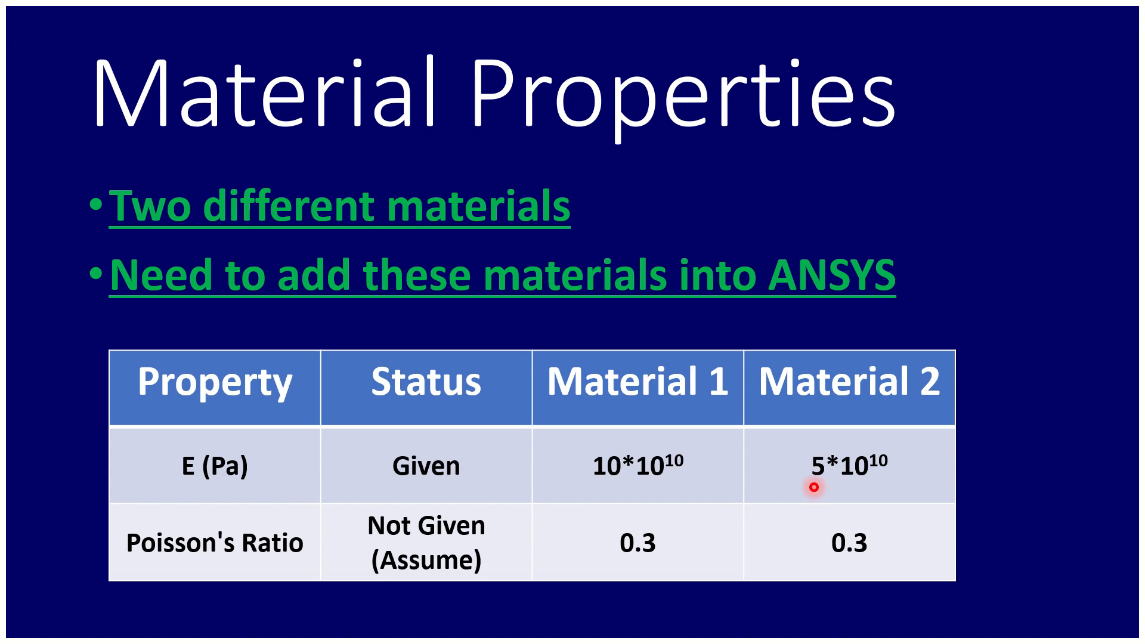
pyautogui.press('Right')
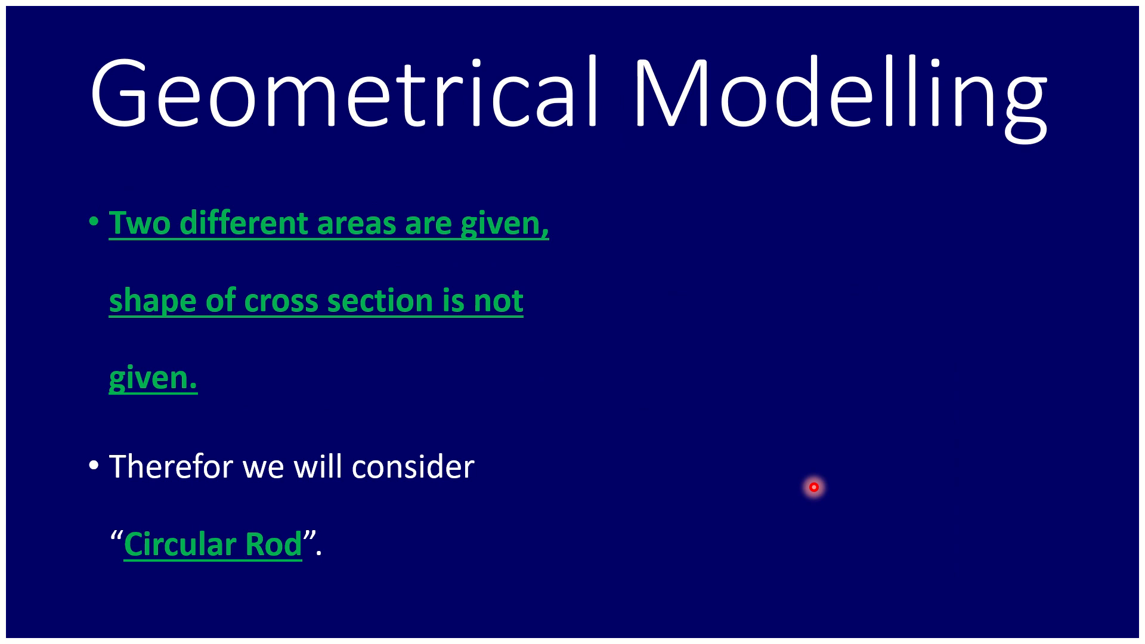
pyautogui.press('Right')
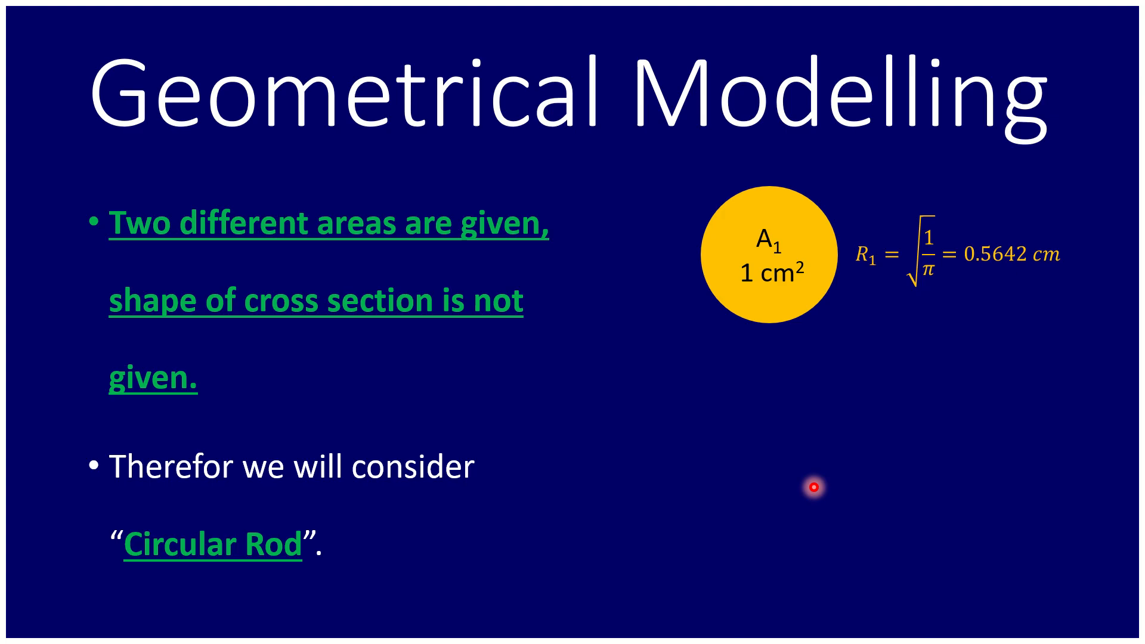
pyautogui.press('Right')
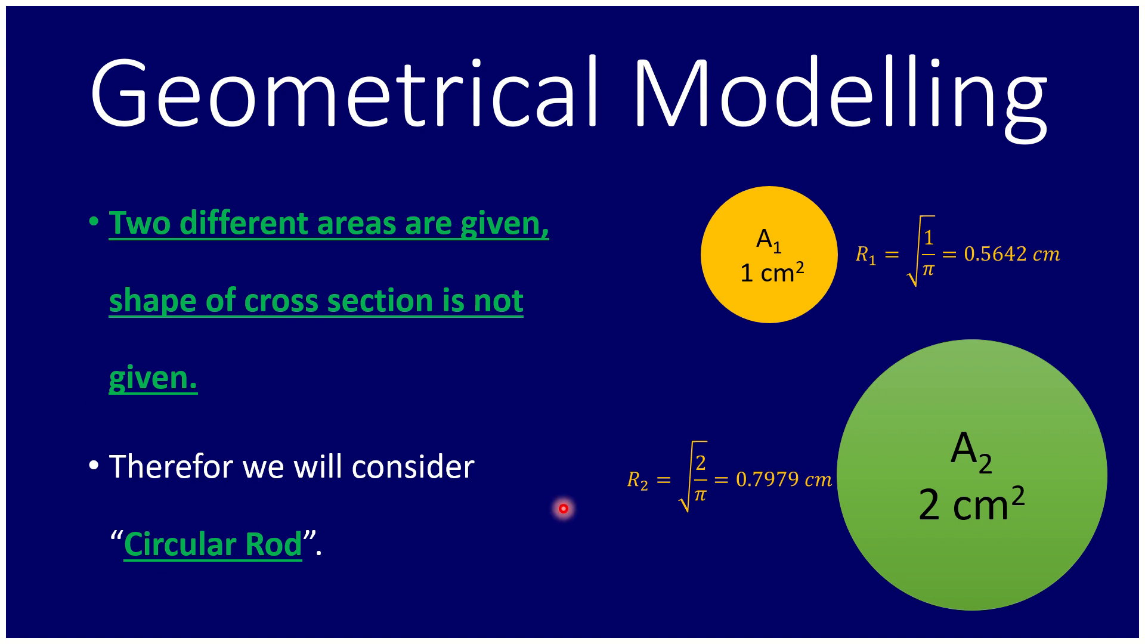
pyautogui.press('Right')
pyautogui.press('Left')
pyautogui.hotkey('alt', 'Tab')
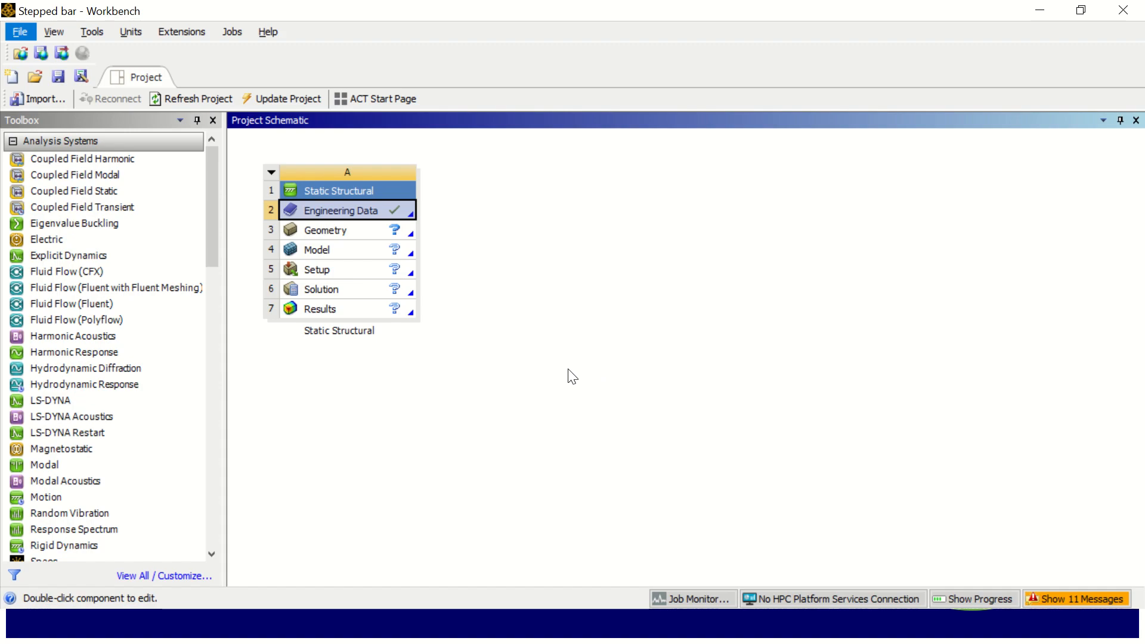
# Start a new SpaceClaim geometry for the Static Structural system's Geometry cell.
pyautogui.rightClick(377, 229)
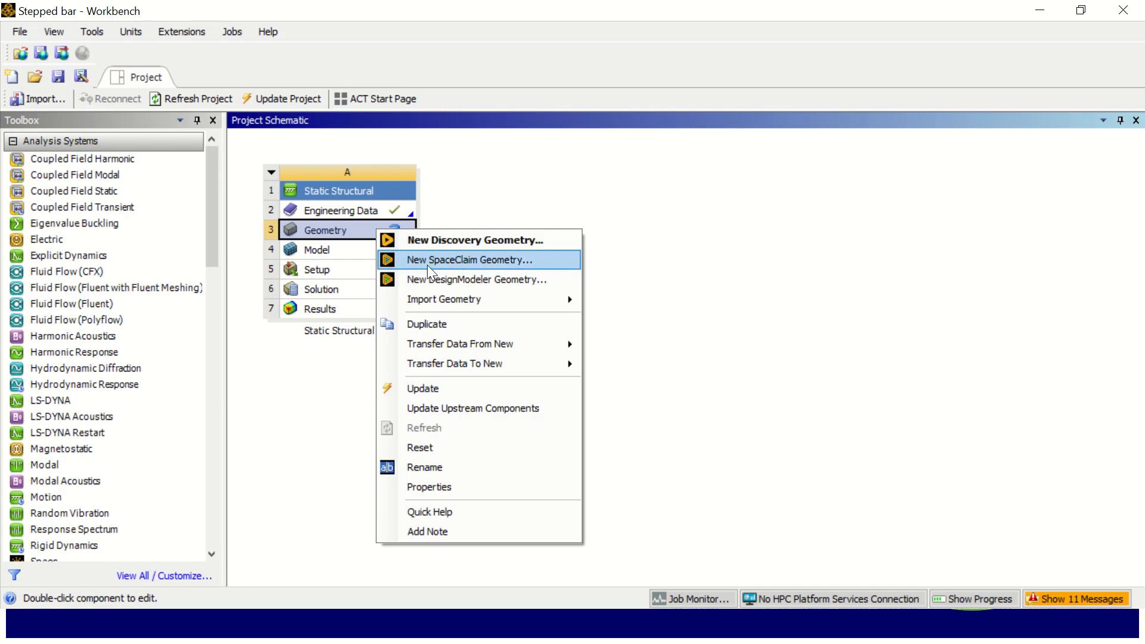
pyautogui.click(476, 259)
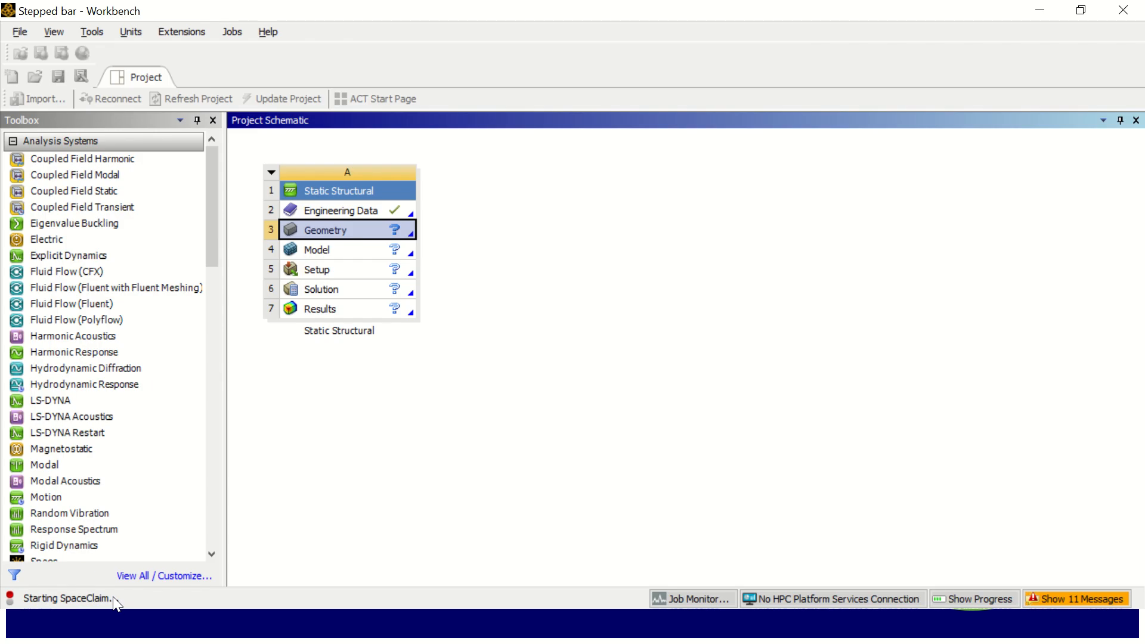
# Switch to the PowerPoint slide show and examine the Problem slide for the stepped bar's segment lengths, areas and load.
pyautogui.hotkey('alt', 'Tab')
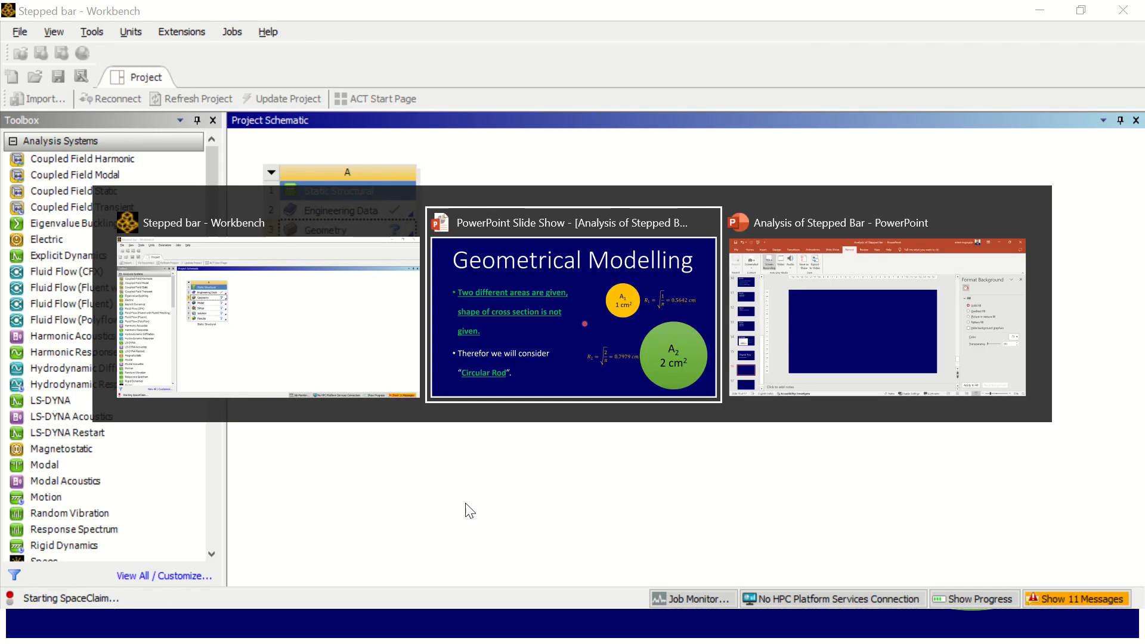
pyautogui.click(581, 351)
pyautogui.press('Left')
pyautogui.press('Left')
pyautogui.press('Left')
pyautogui.press('Left')
pyautogui.press('Left')
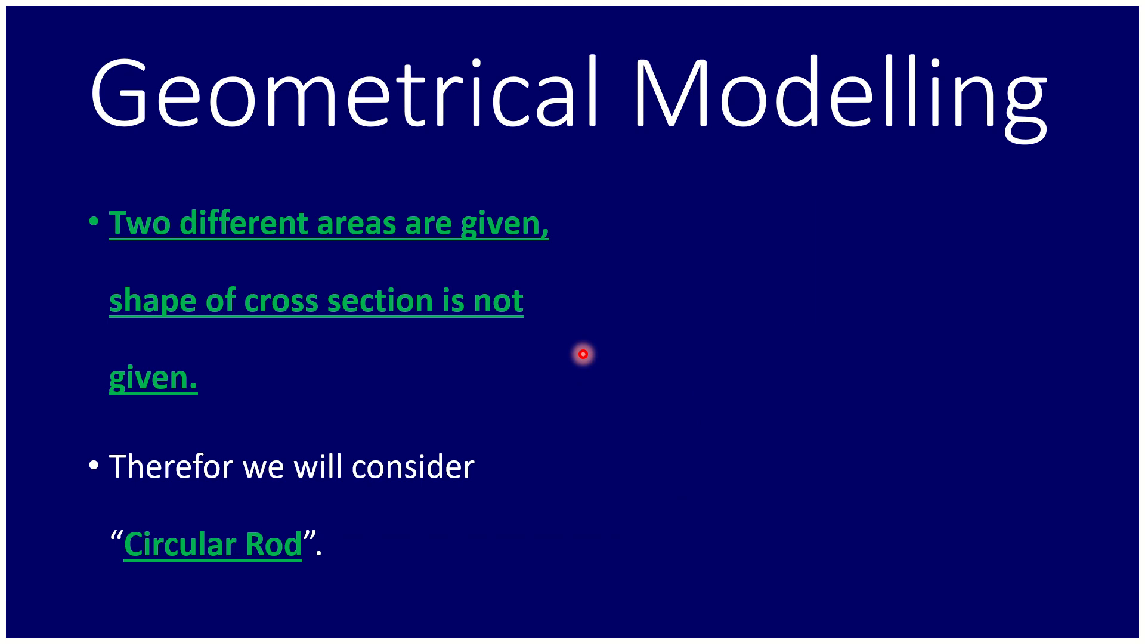
pyautogui.press('Right')
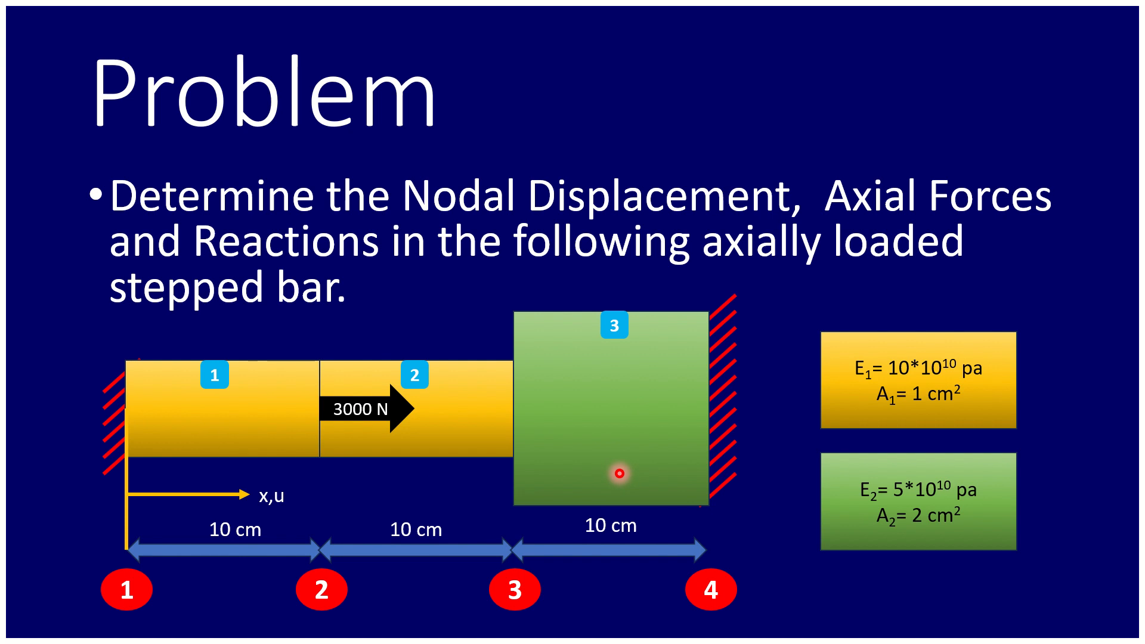
# Review the circular cross-section areas and radii on the Geometrical Modelling slide, check on Workbench, and bring up the Meshing slide.
pyautogui.press('Right')
pyautogui.press('Right')
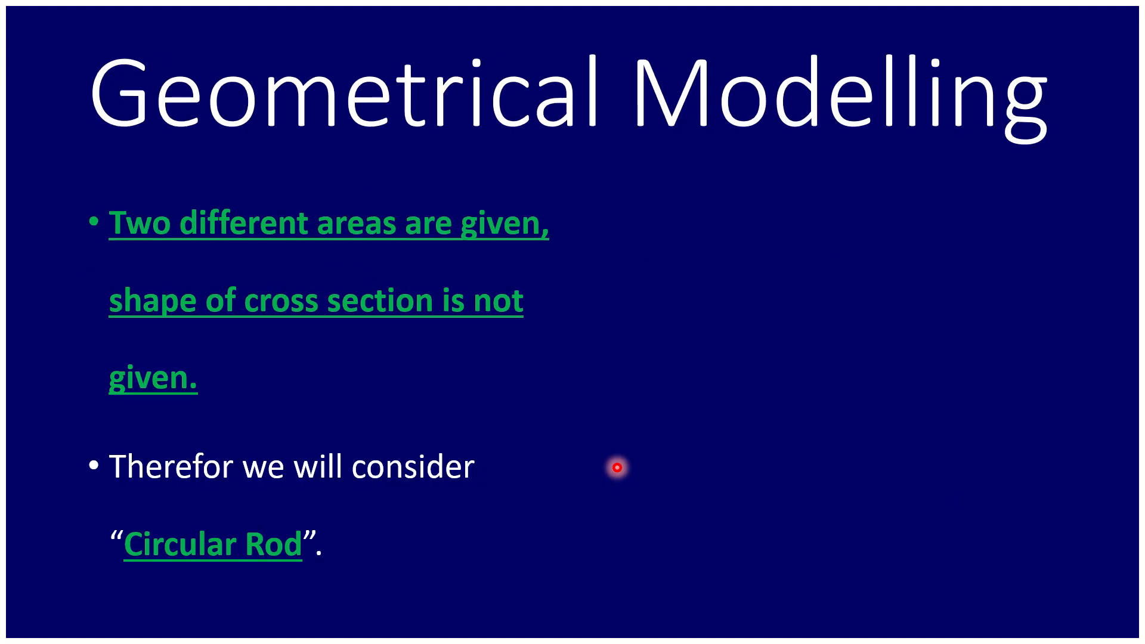
pyautogui.press('Right')
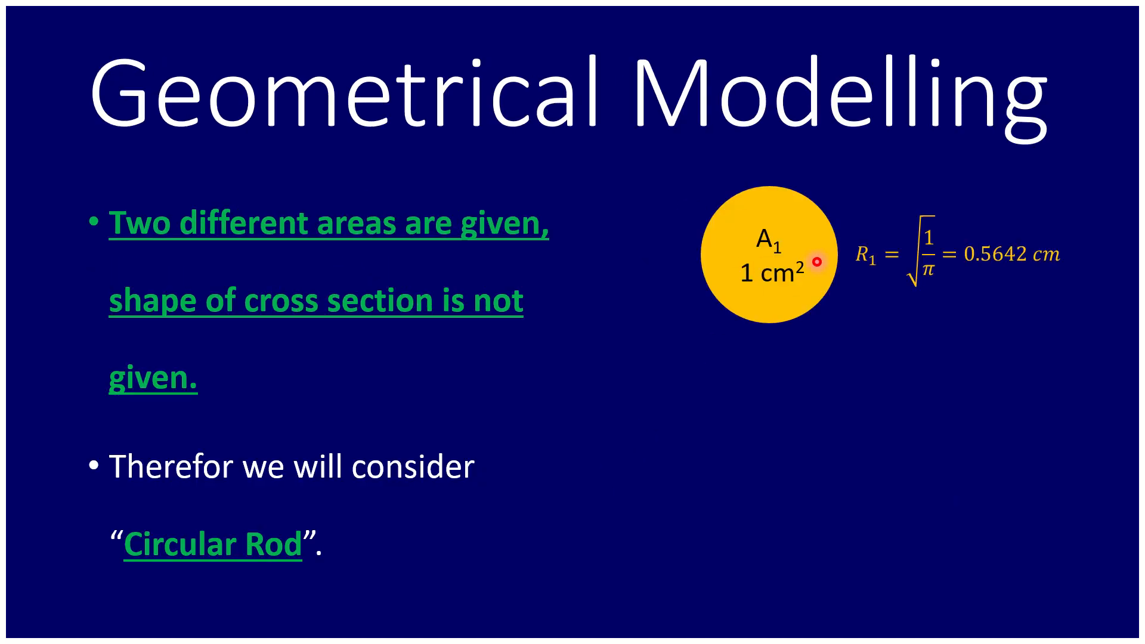
pyautogui.press('Right')
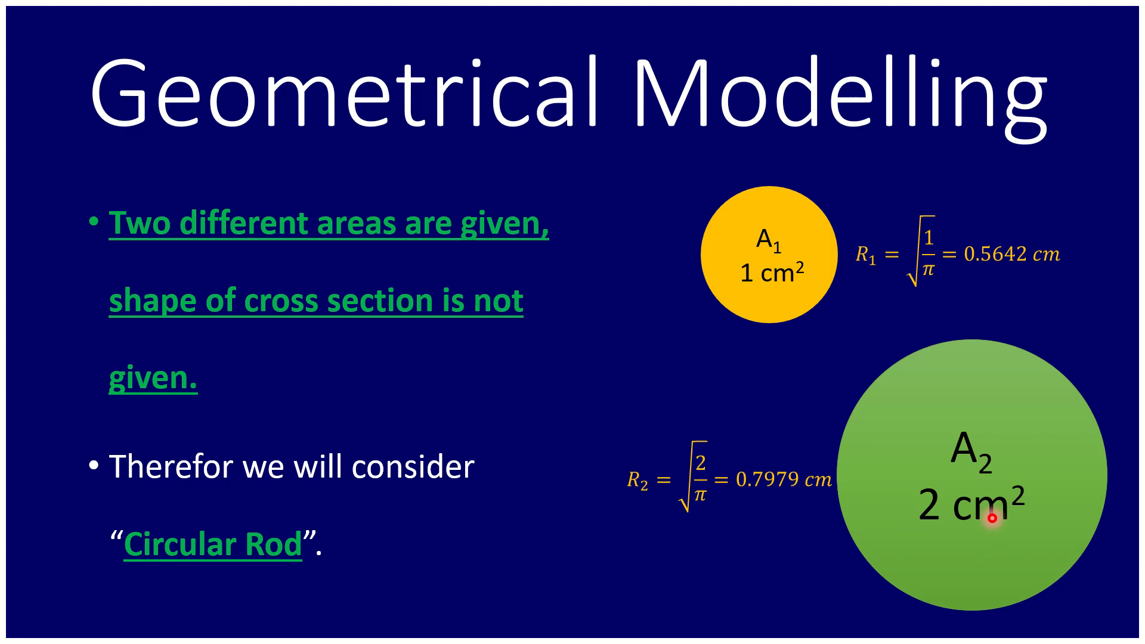
pyautogui.hotkey('alt', 'Tab')
pyautogui.click(606, 310)
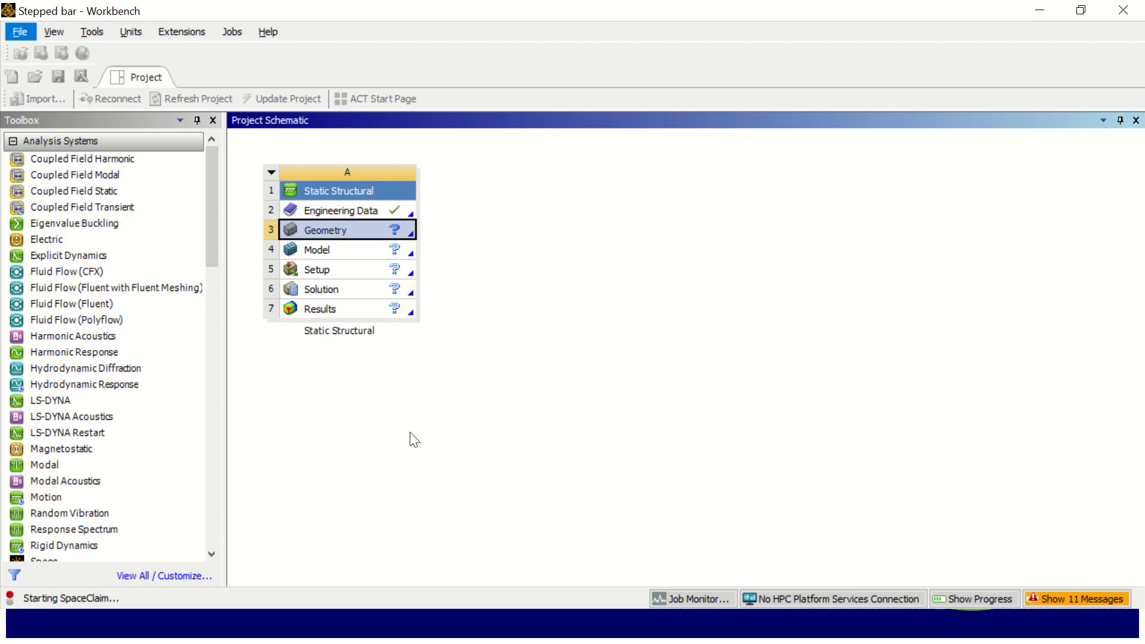
pyautogui.hotkey('alt', 'Tab')
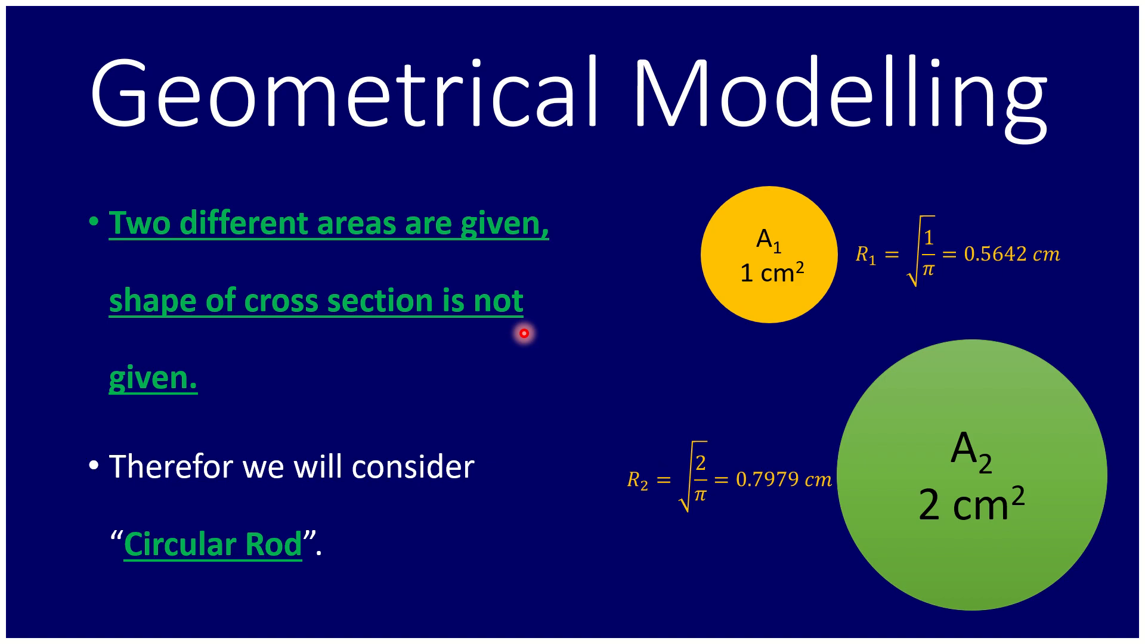
pyautogui.press('Right')
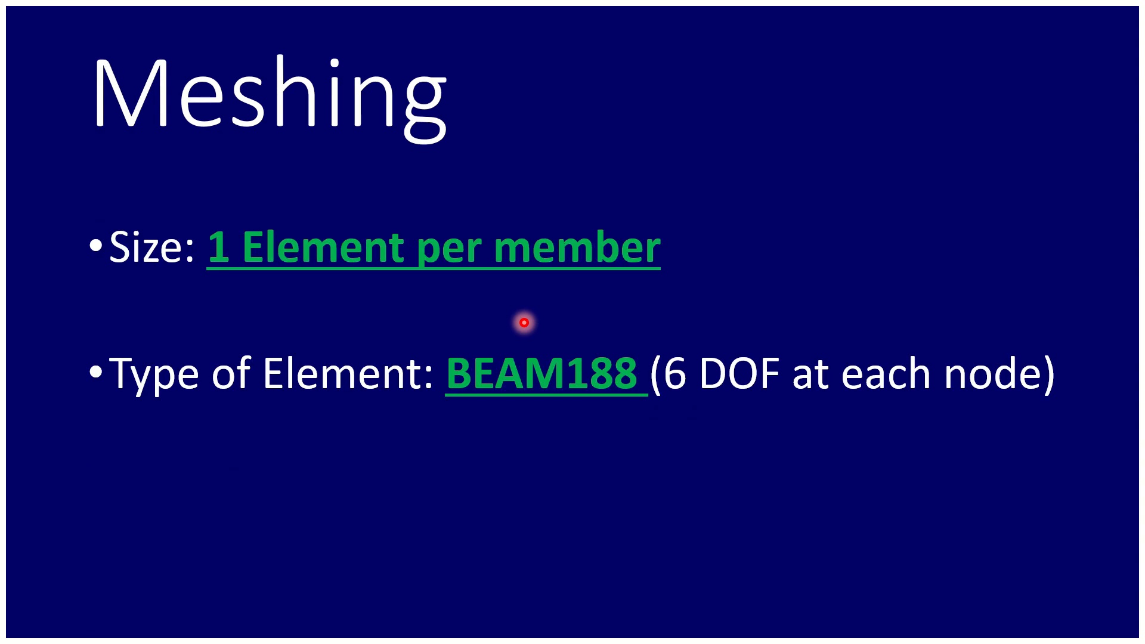
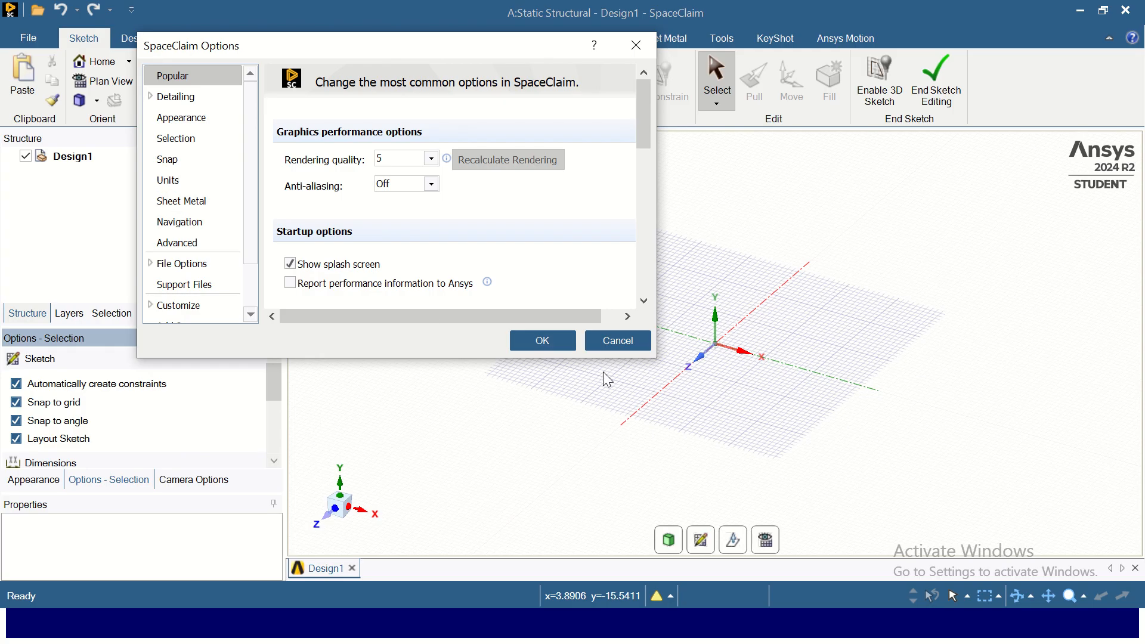
# Set the document's length unit to Centimeters in the SpaceClaim Options.
pyautogui.moveTo(656, 357); pyautogui.dragTo(723, 458)
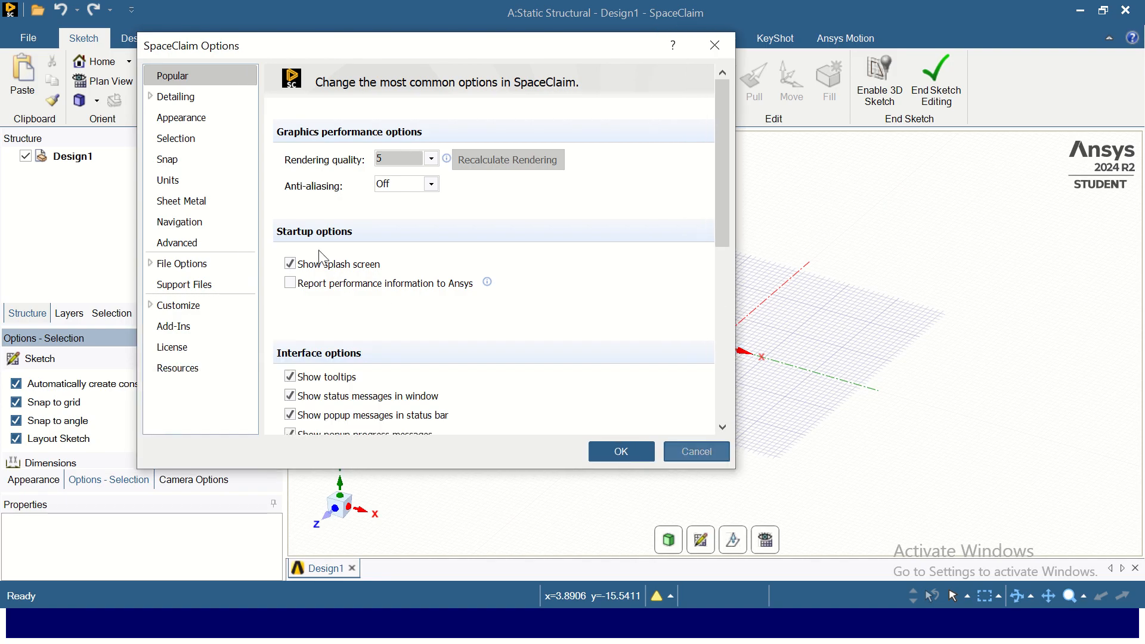
pyautogui.click(211, 180)
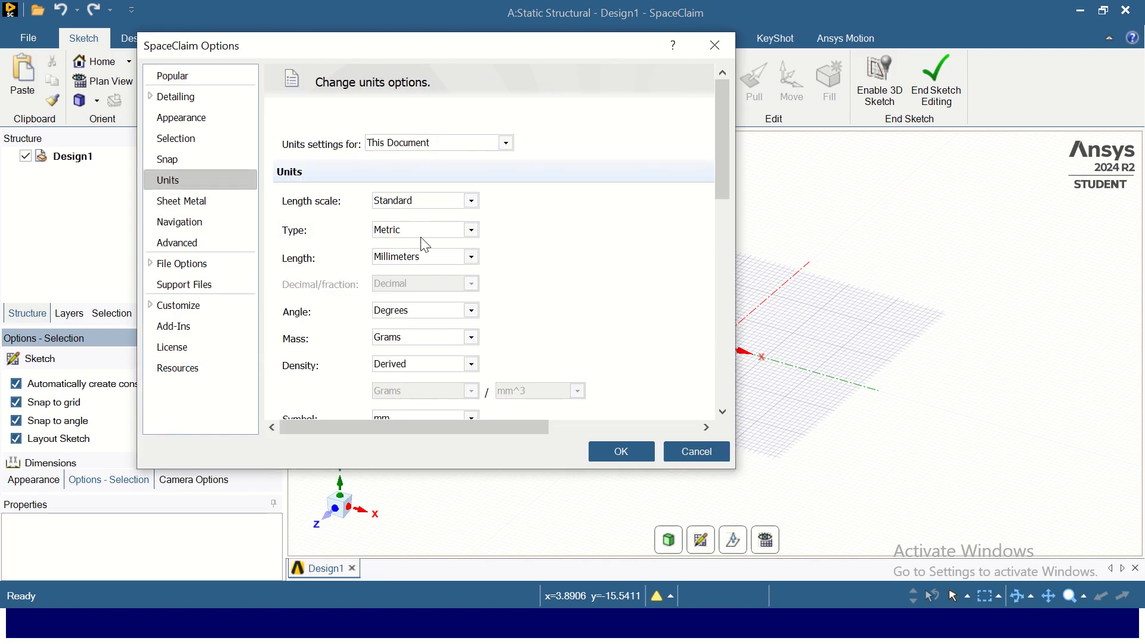
pyautogui.click(471, 256)
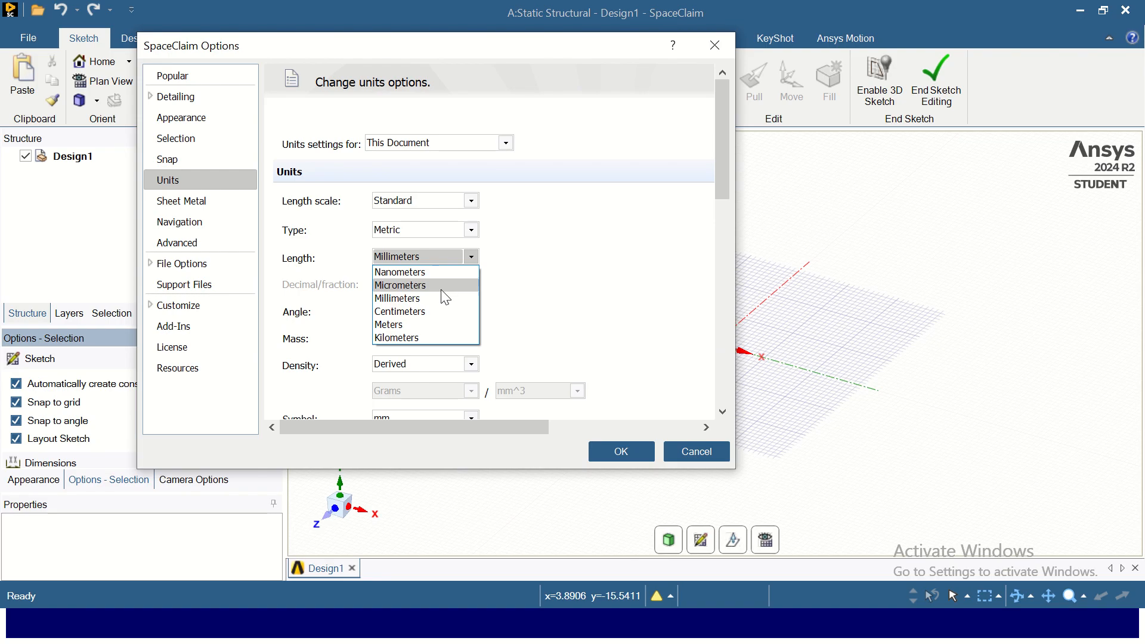
pyautogui.click(442, 311)
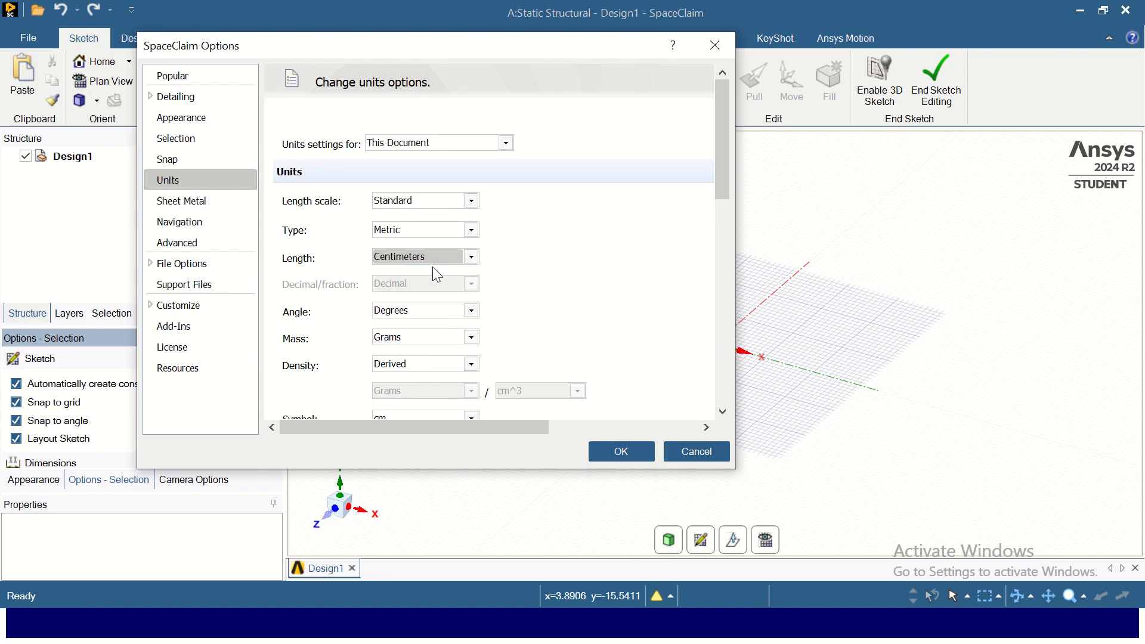
pyautogui.click(609, 450)
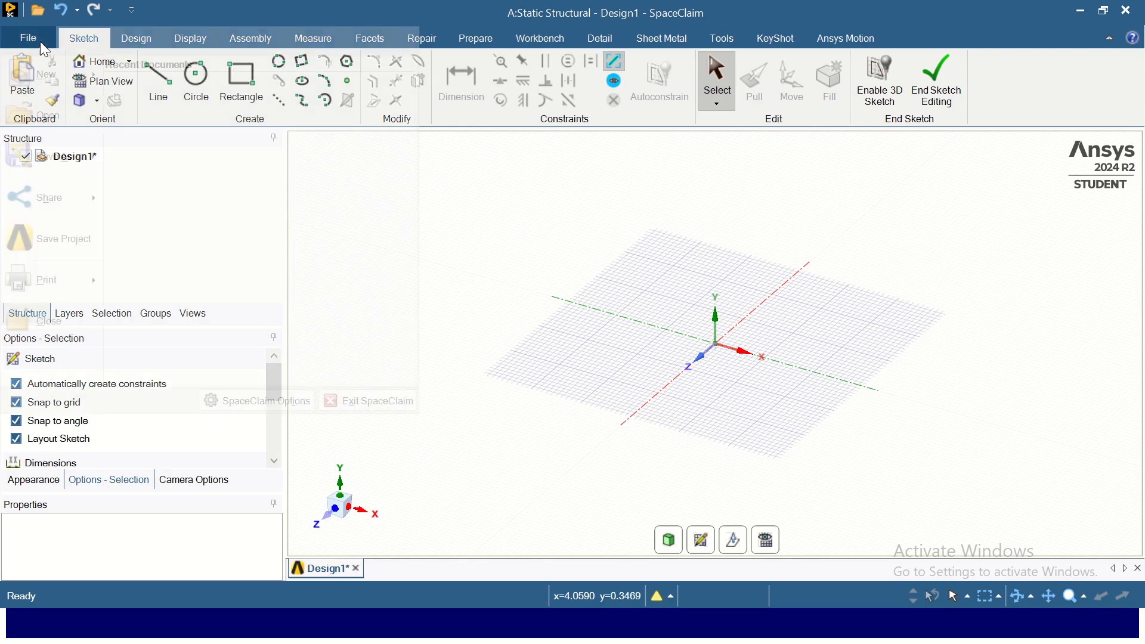
pyautogui.click(28, 38)
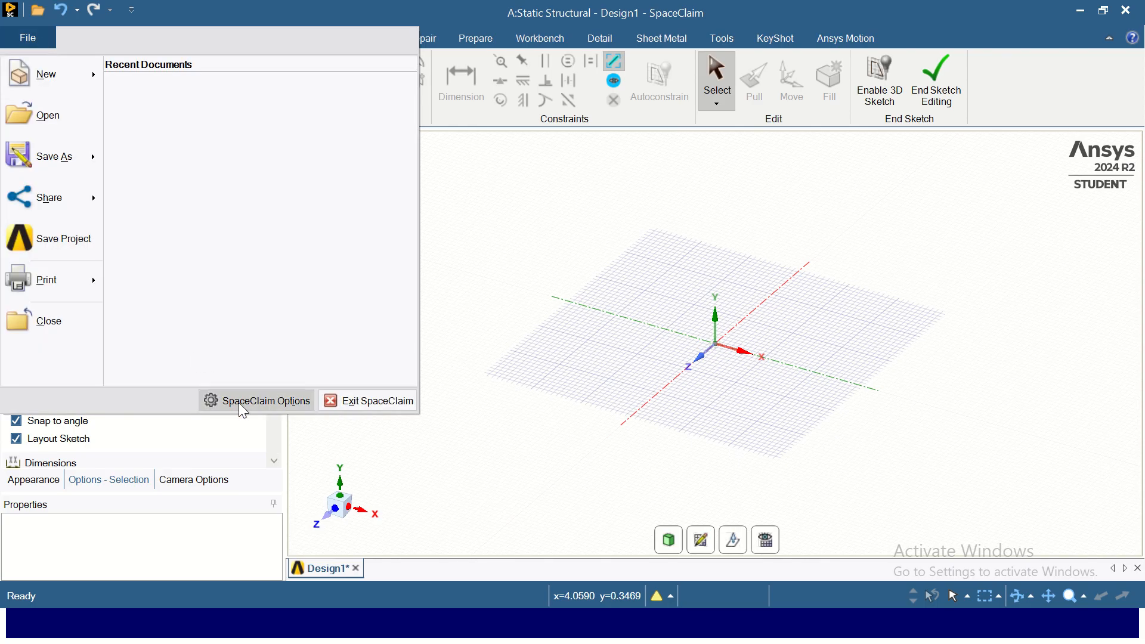
pyautogui.click(491, 275)
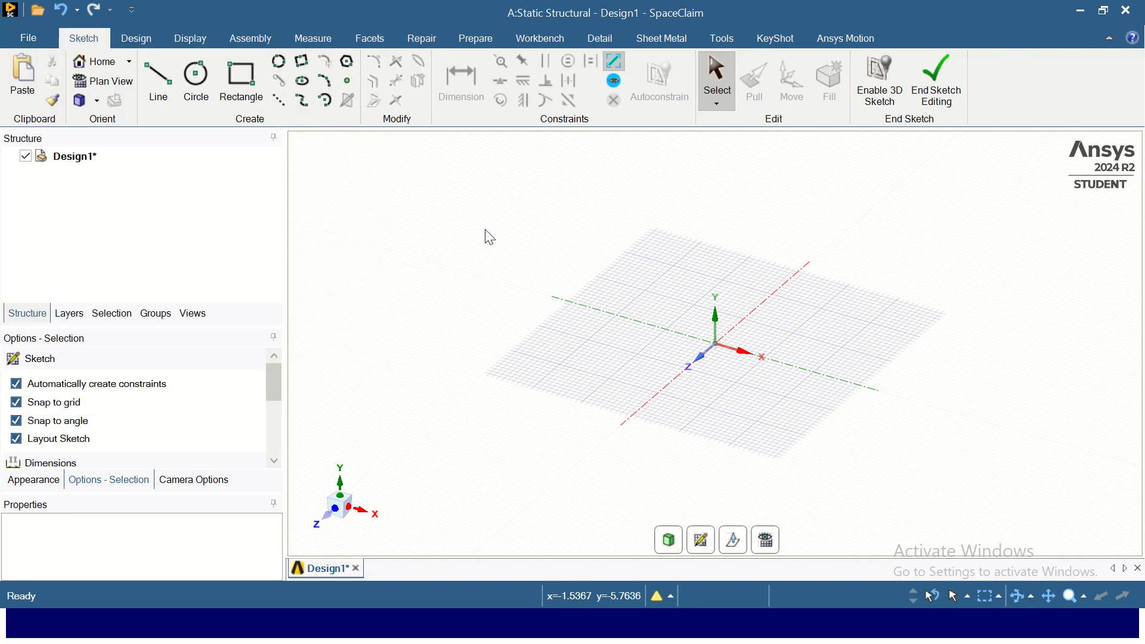
# Choose the XY plane as the new sketch plane and orient the view in plan to it.
pyautogui.click(714, 312)
pyautogui.click(690, 395)
pyautogui.click(700, 541)
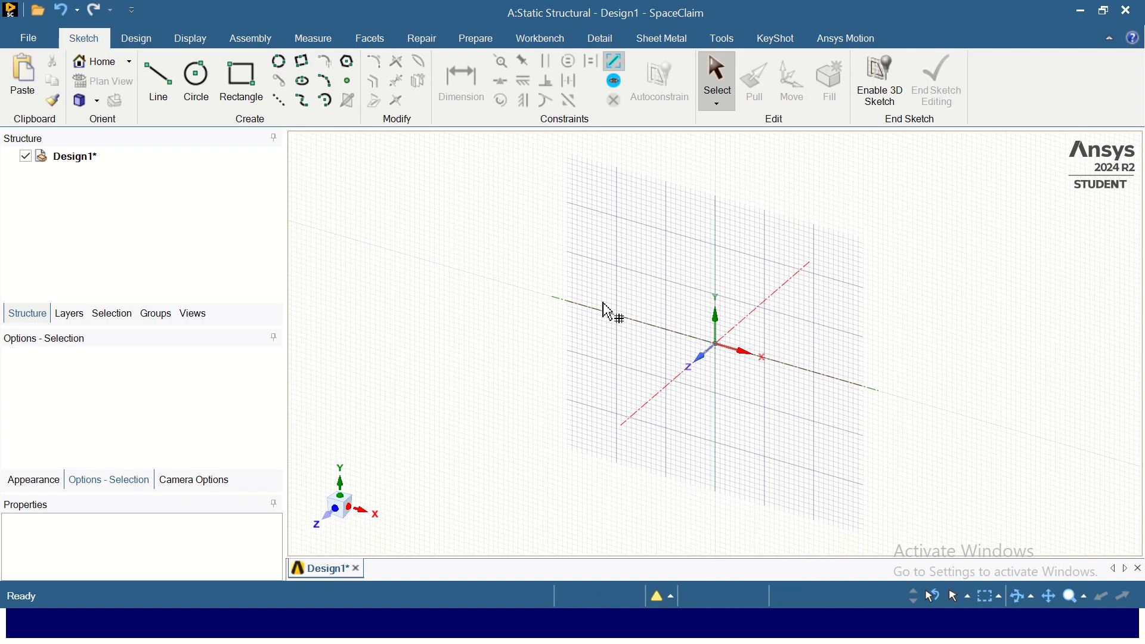
pyautogui.click(801, 311)
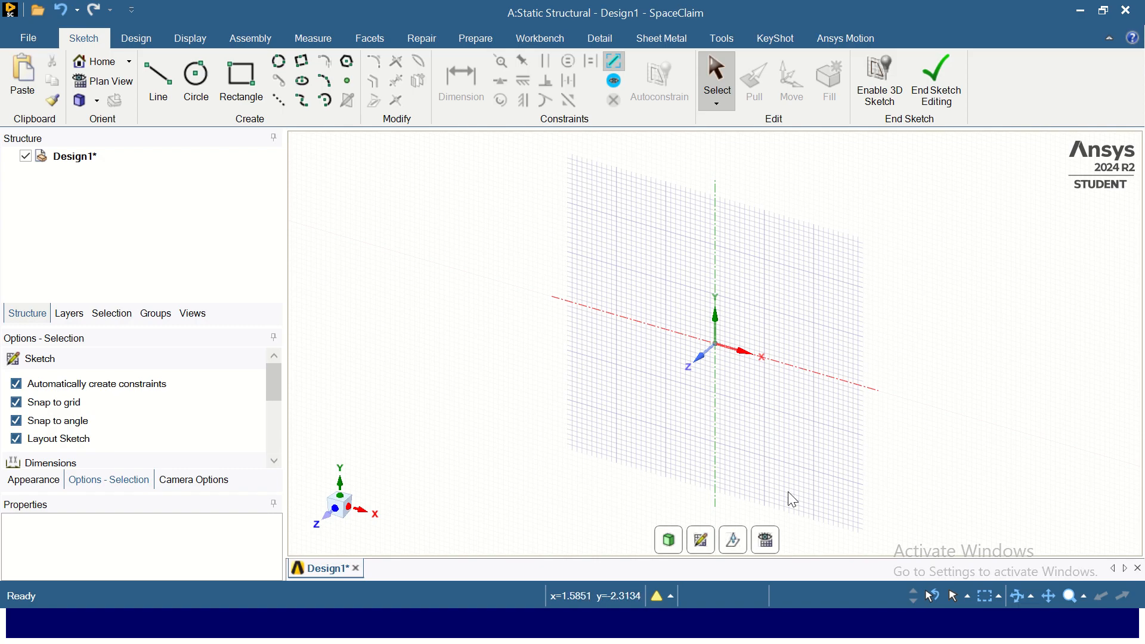
pyautogui.click(766, 540)
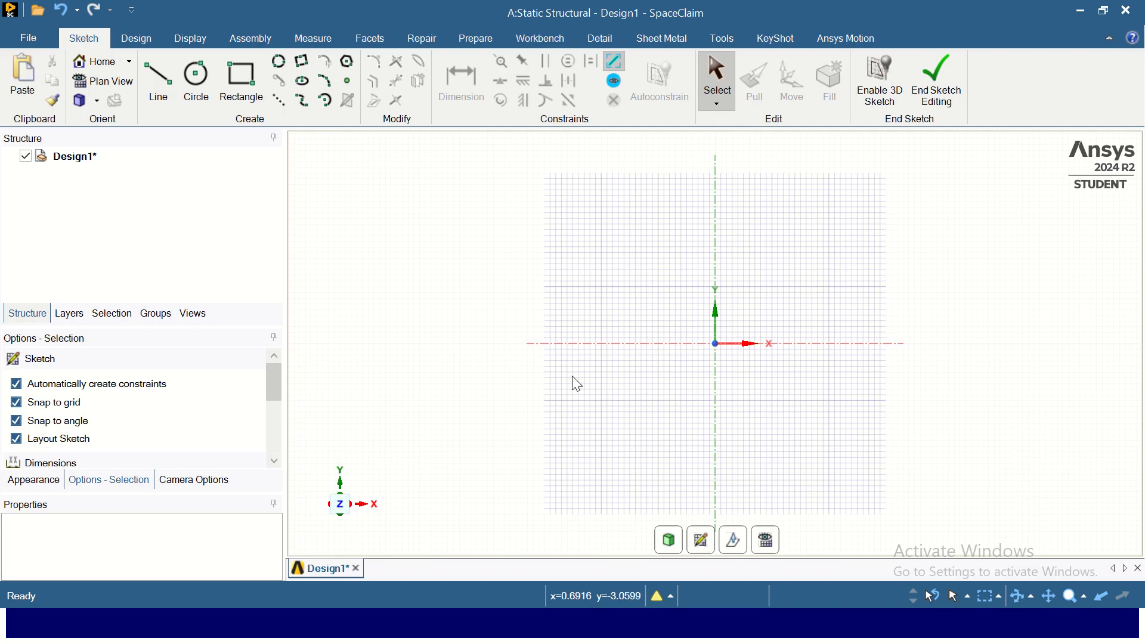
# Sketch a 10 cm line from the origin along the positive X axis.
pyautogui.click(158, 84)
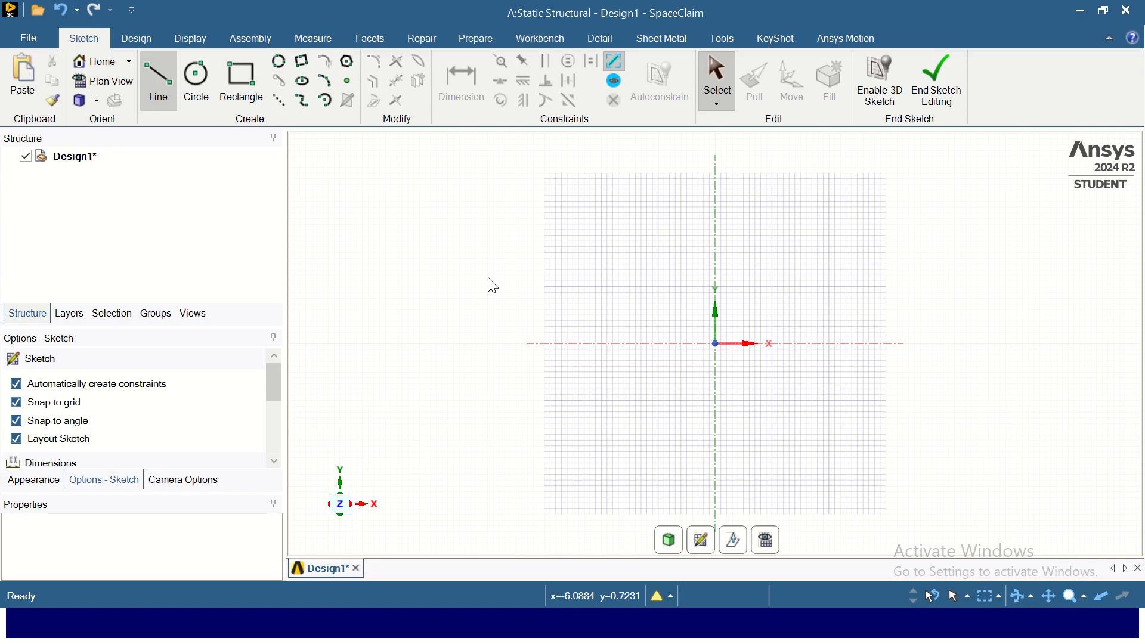
pyautogui.click(715, 343)
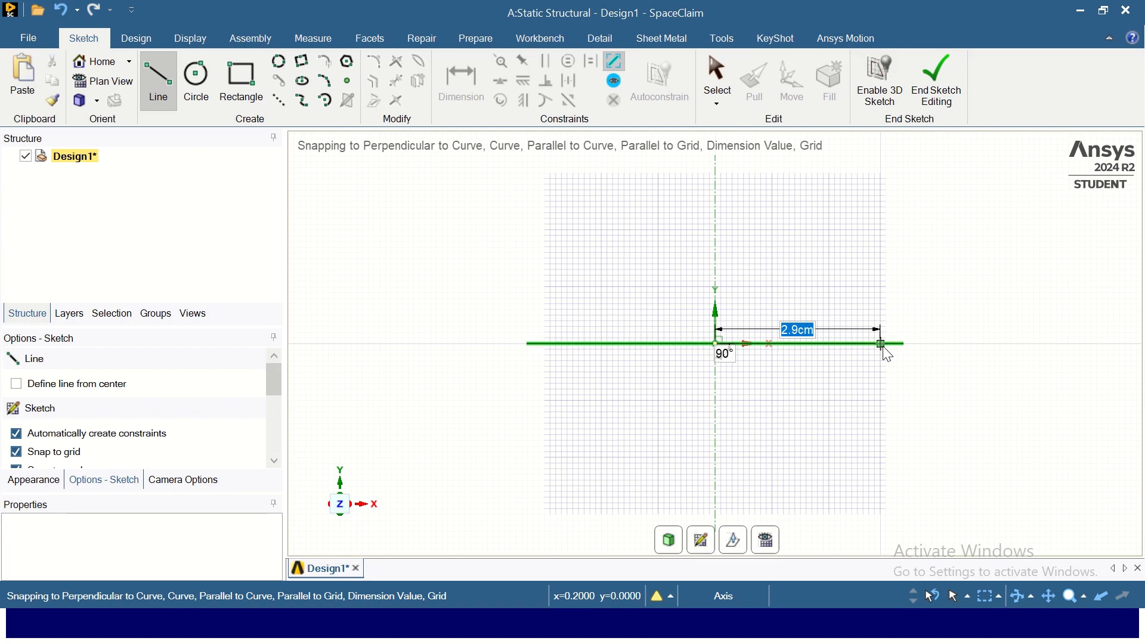
pyautogui.write('10')
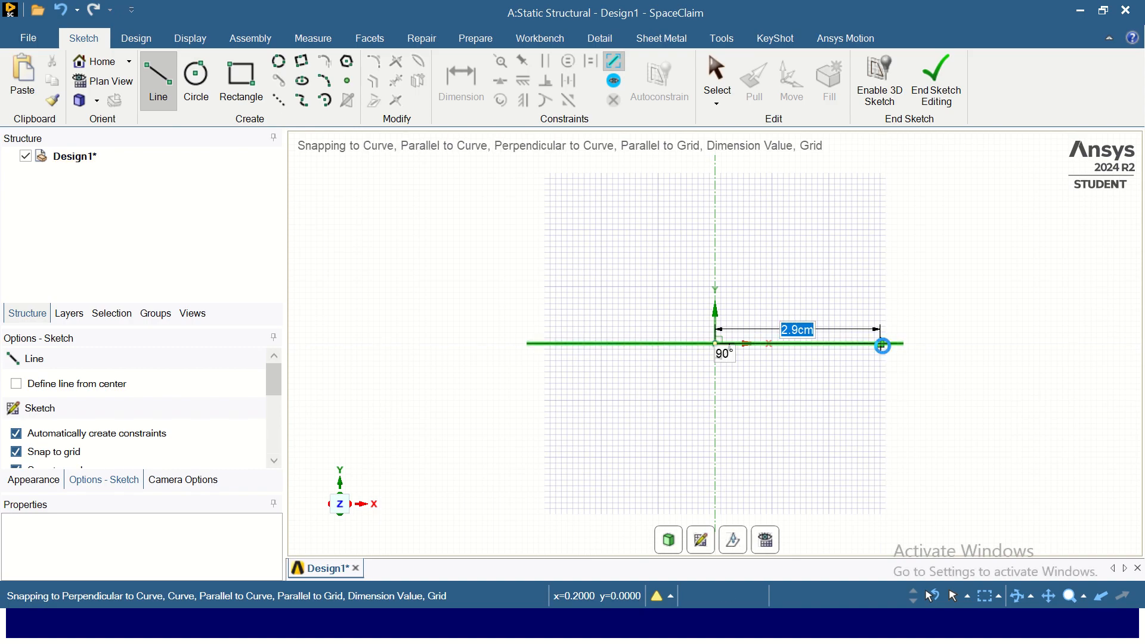
pyautogui.press('Return')
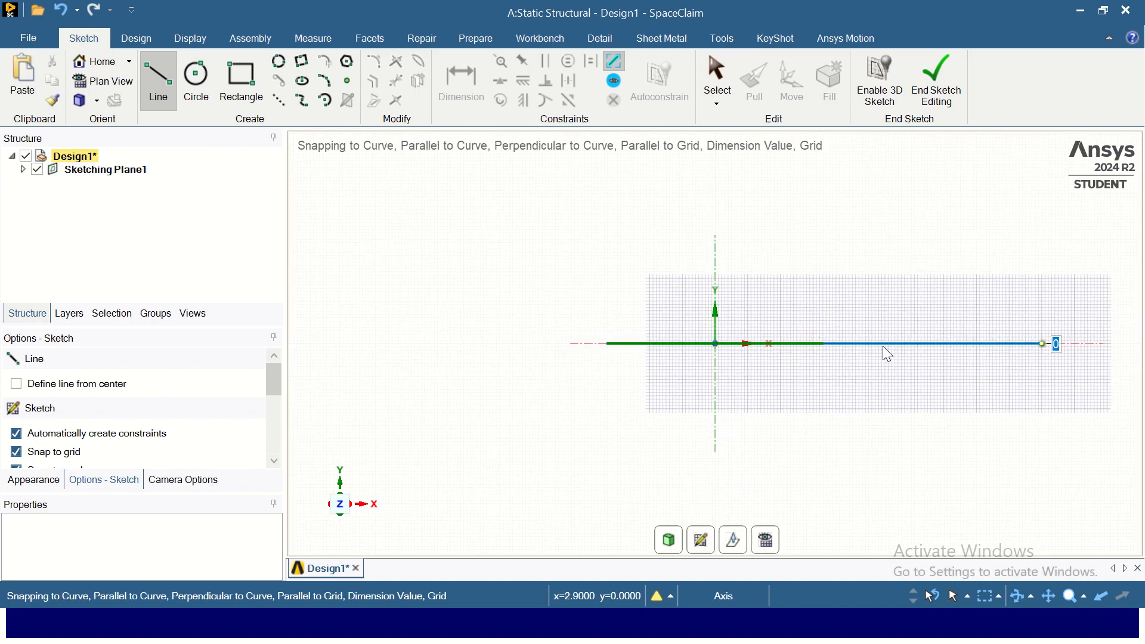
# Sketch a second 10 cm line along the X axis from the end of the first line.
pyautogui.click(1039, 348)
pyautogui.scroll(-5, 1041, 361)
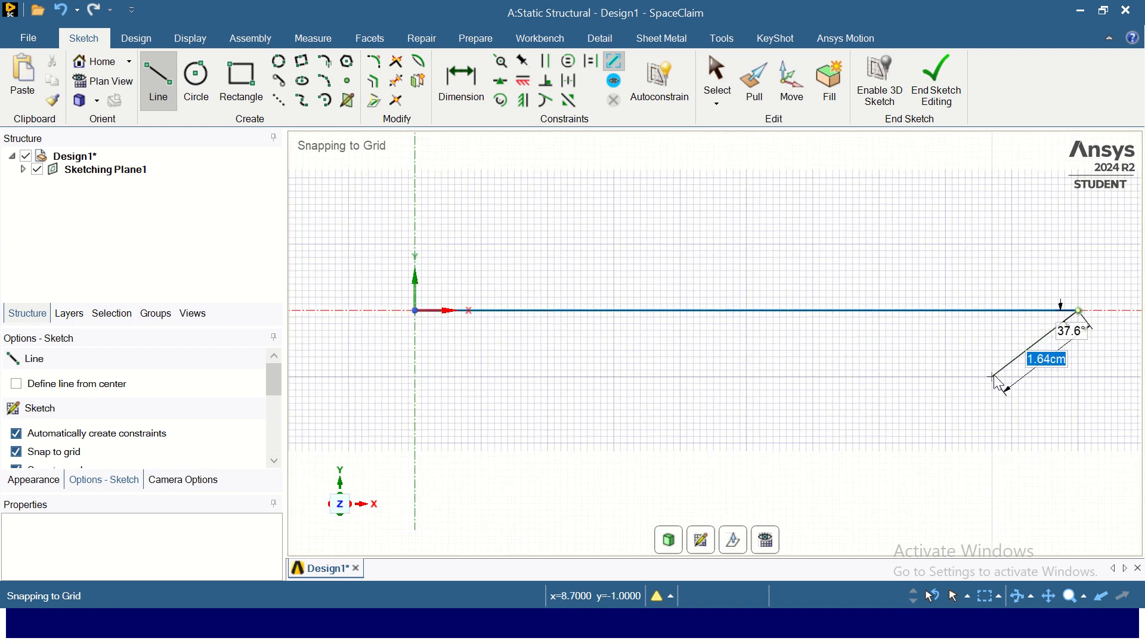
pyautogui.scroll(-5, 999, 384)
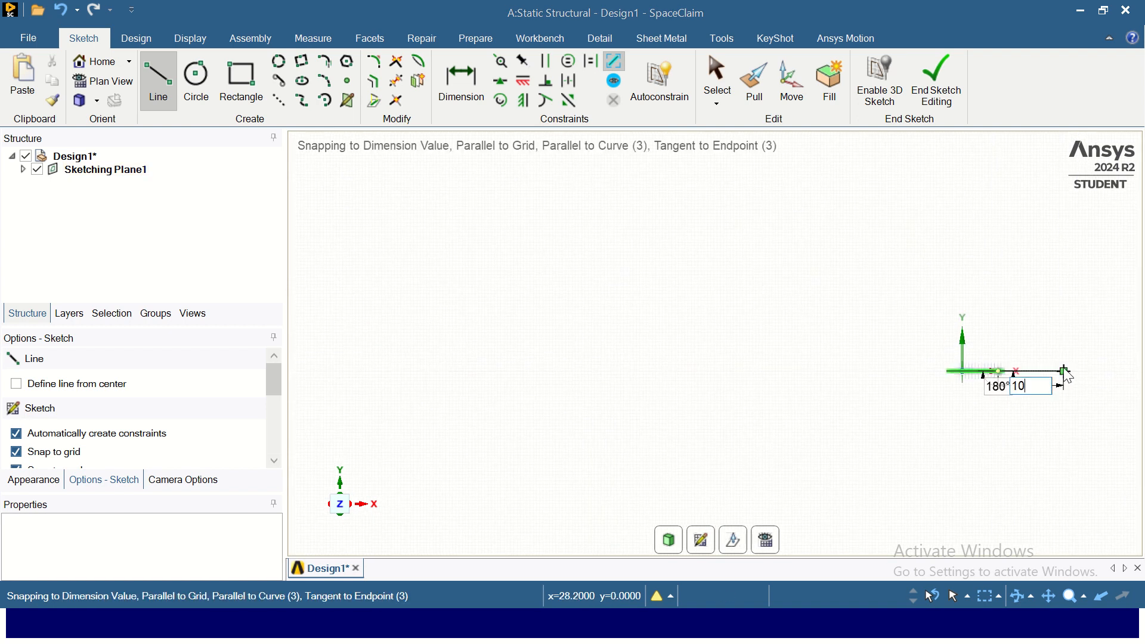
pyautogui.click(1063, 372)
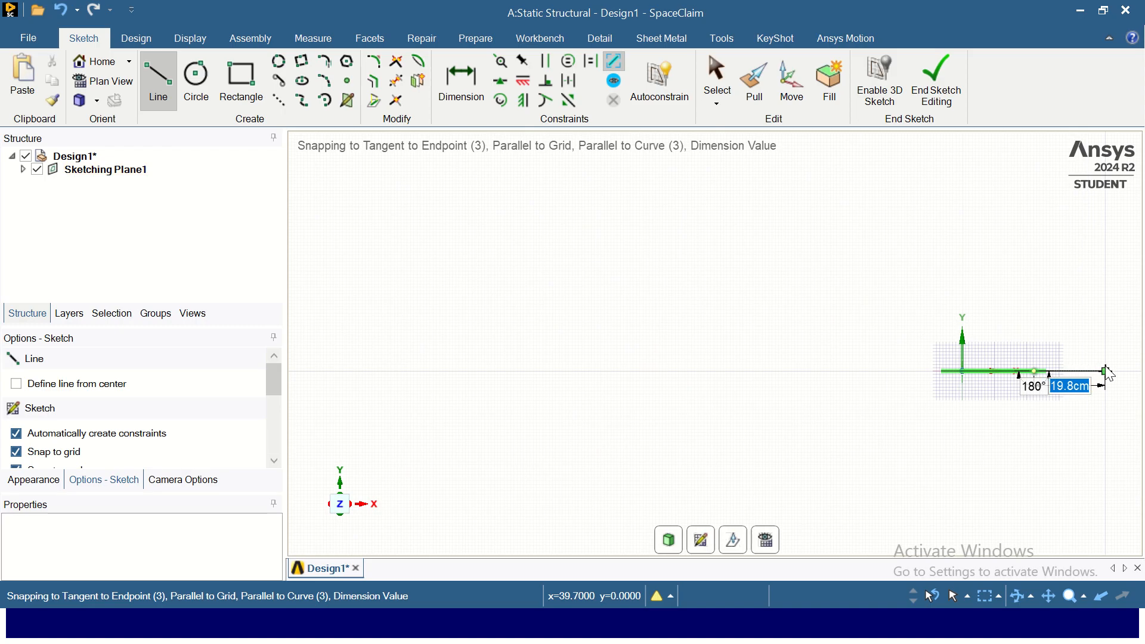
# Sketch a third 10 cm line along the X axis from the end of the second line and leave the Line tool.
pyautogui.write('10')
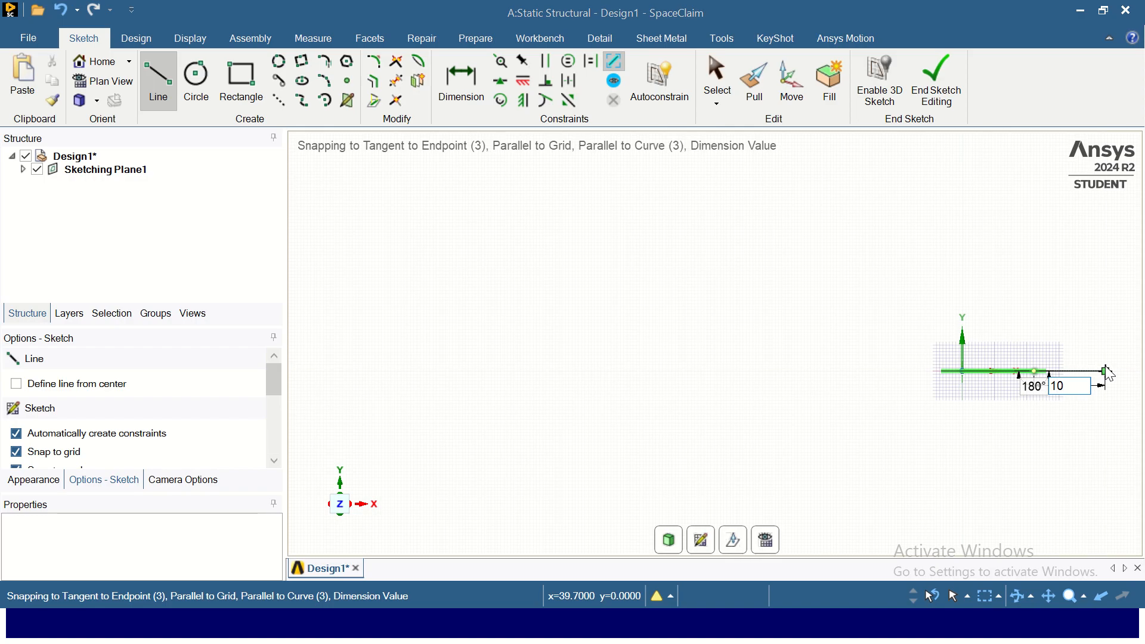
pyautogui.press('Return')
pyautogui.scroll(-2, 1068, 371)
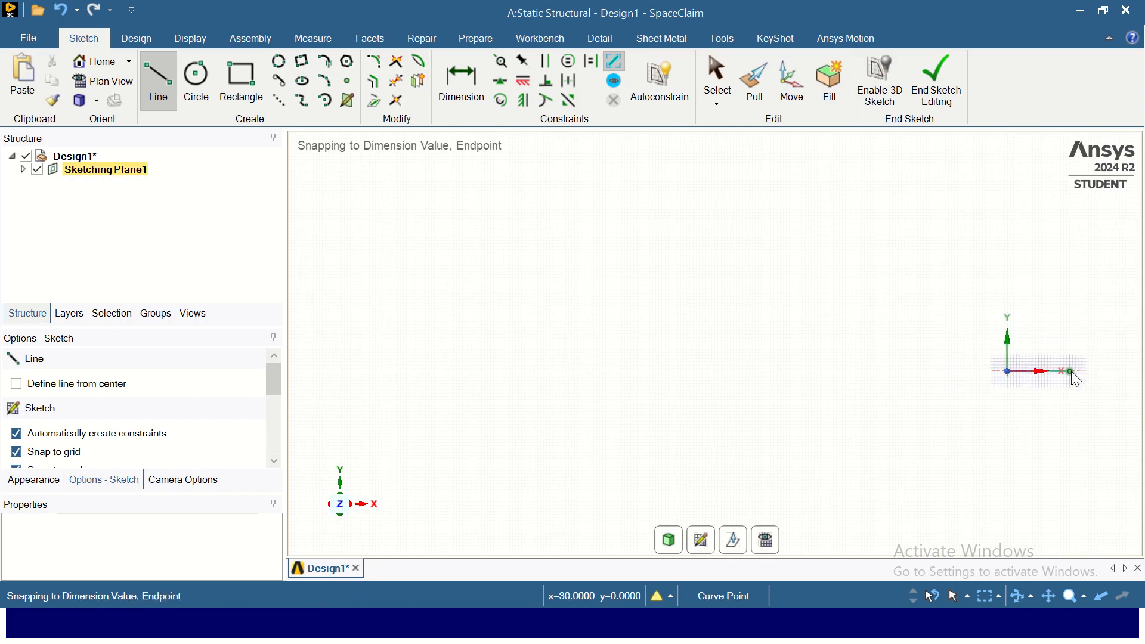
pyautogui.scroll(4, 1070, 371)
pyautogui.scroll(3, 1096, 371)
pyautogui.press('Escape')
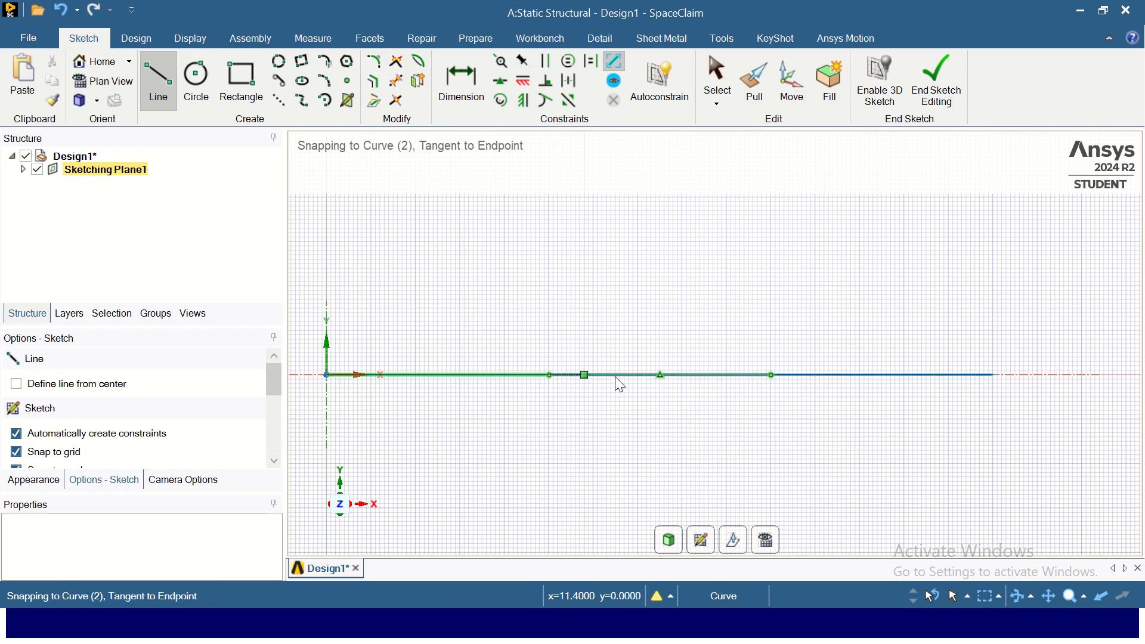
pyautogui.press('Escape')
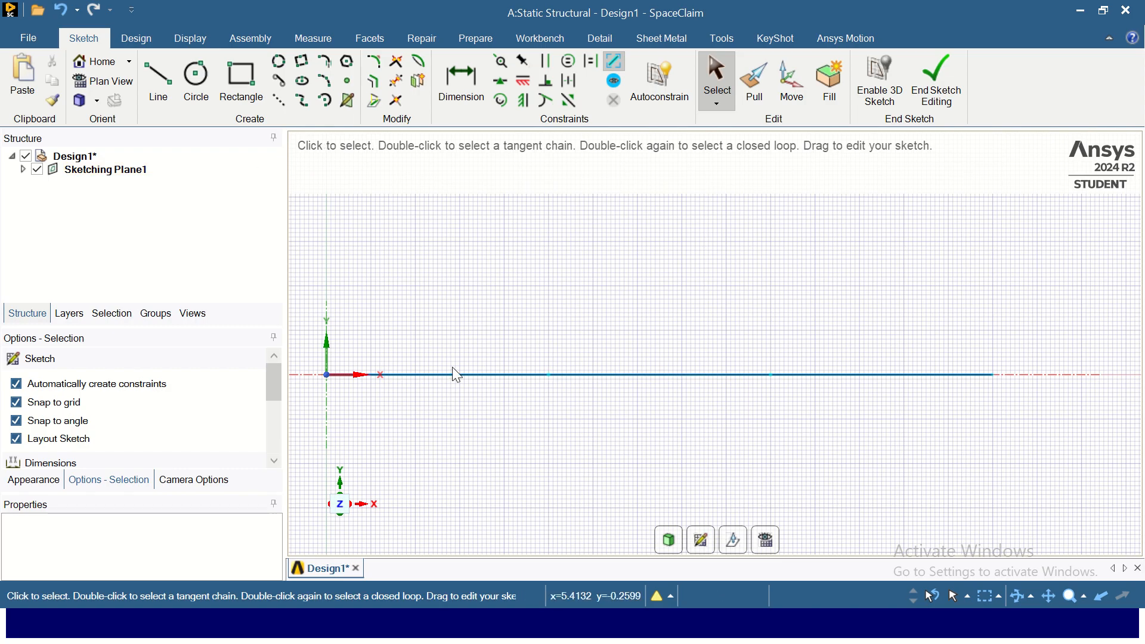
# Check the separate line segments in the sketch and end sketch editing.
pyautogui.click(633, 375)
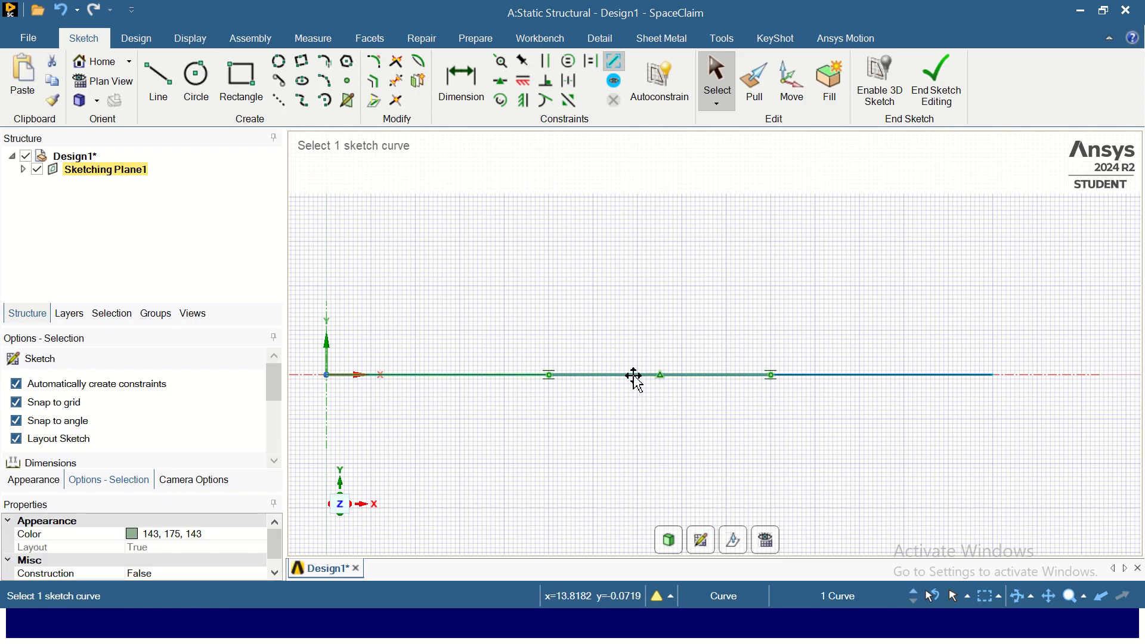
pyautogui.click(888, 482)
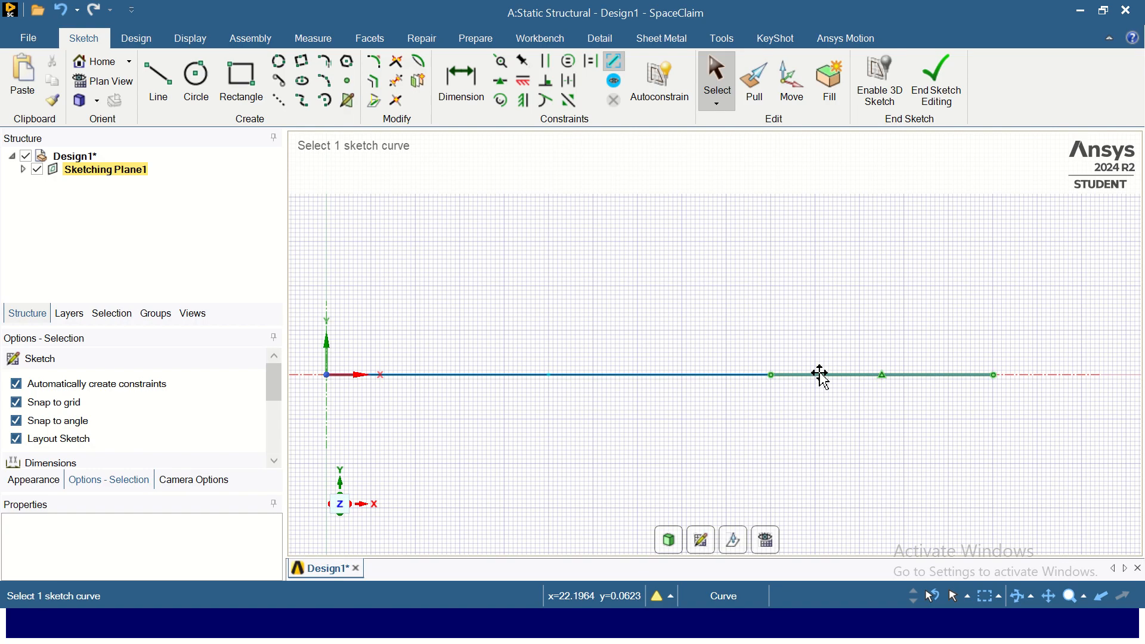
pyautogui.click(951, 90)
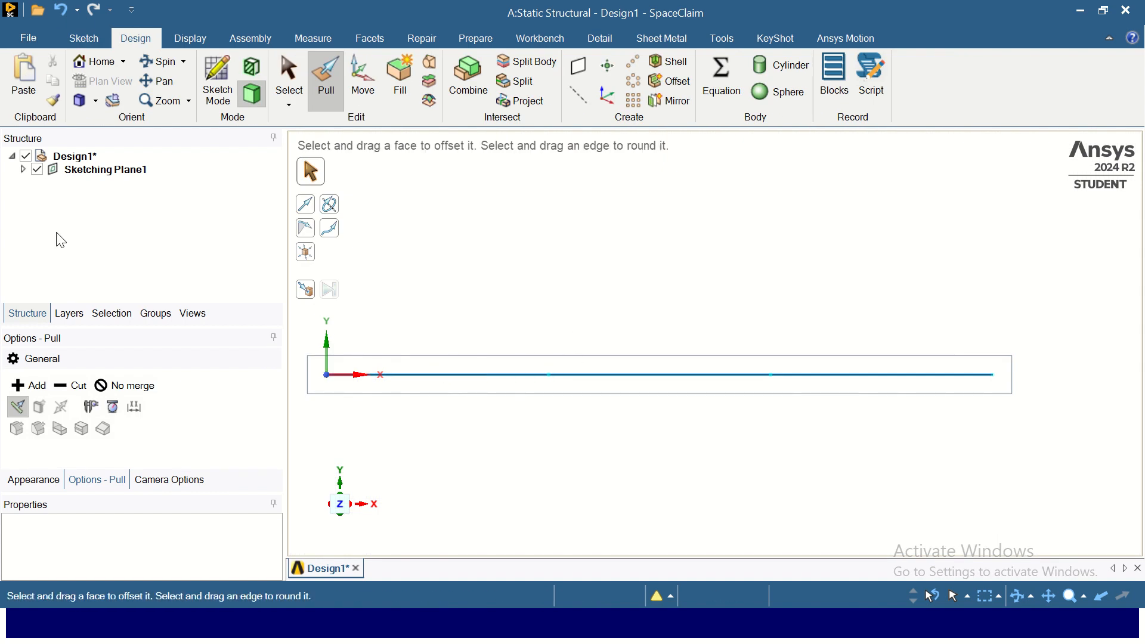
# Expand Sketch1 in the structure tree and check which segment its individual lines represent.
pyautogui.click(23, 169)
pyautogui.click(34, 183)
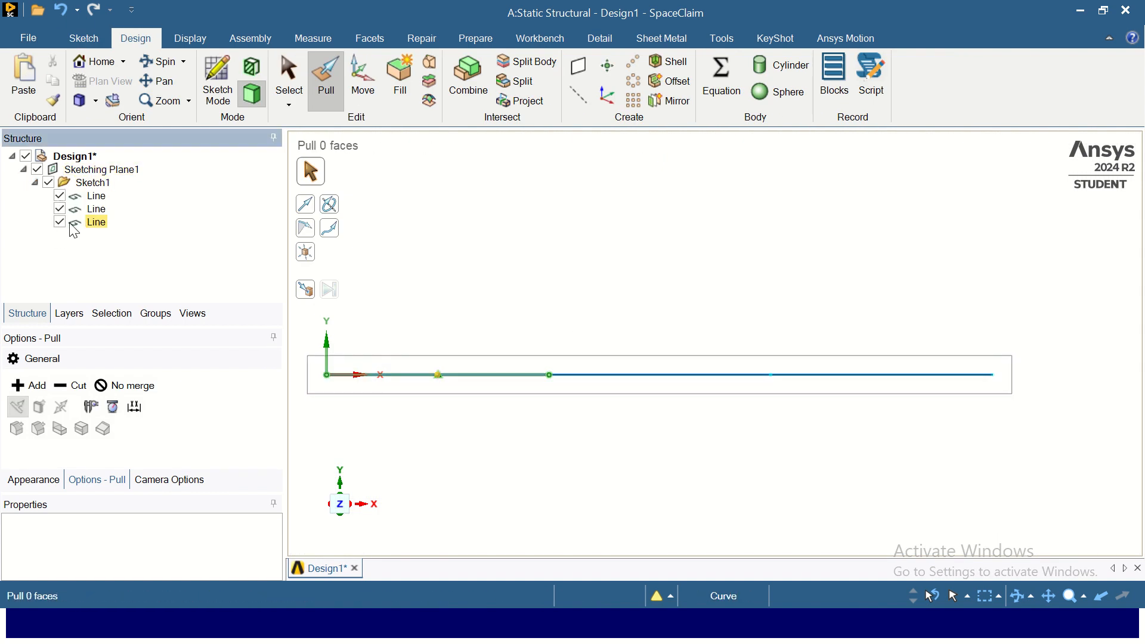
pyautogui.click(95, 209)
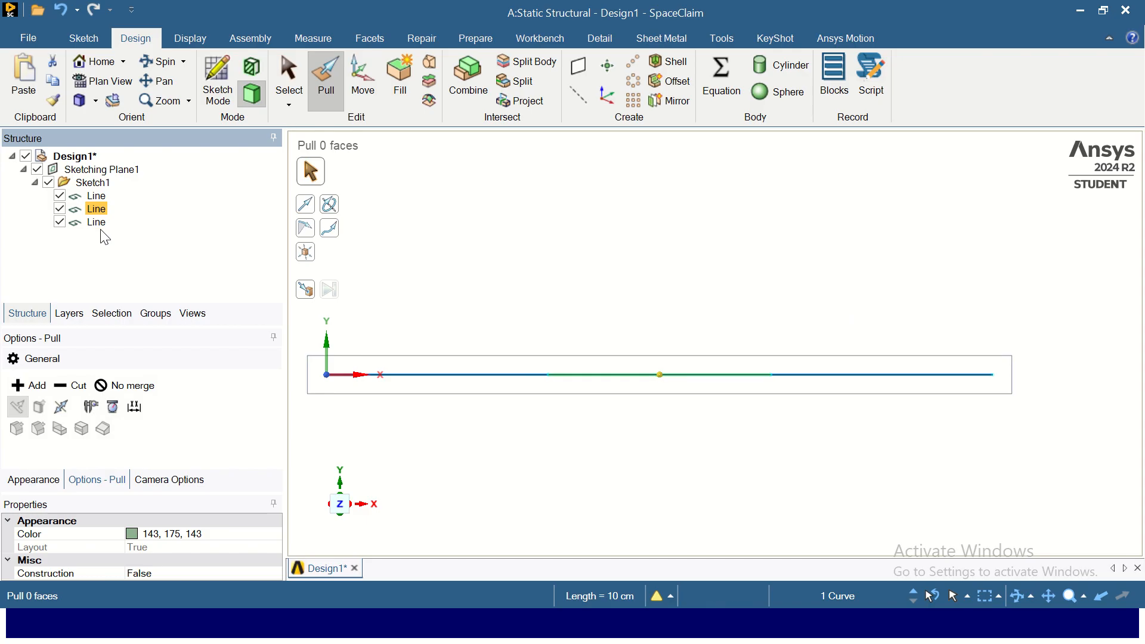
pyautogui.click(94, 223)
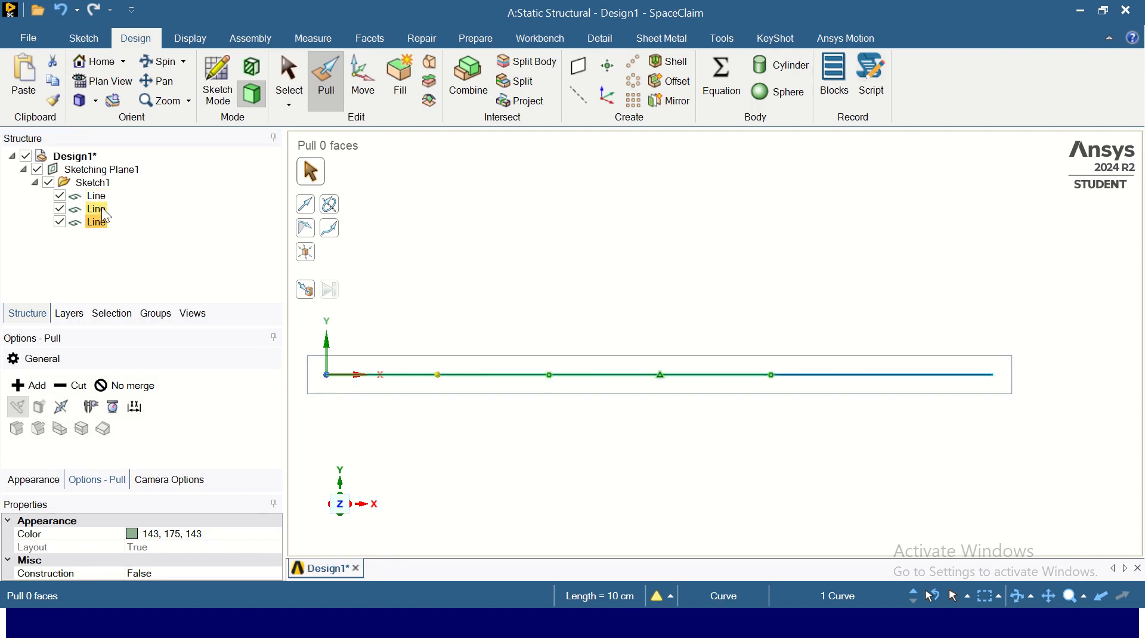
pyautogui.click(435, 458)
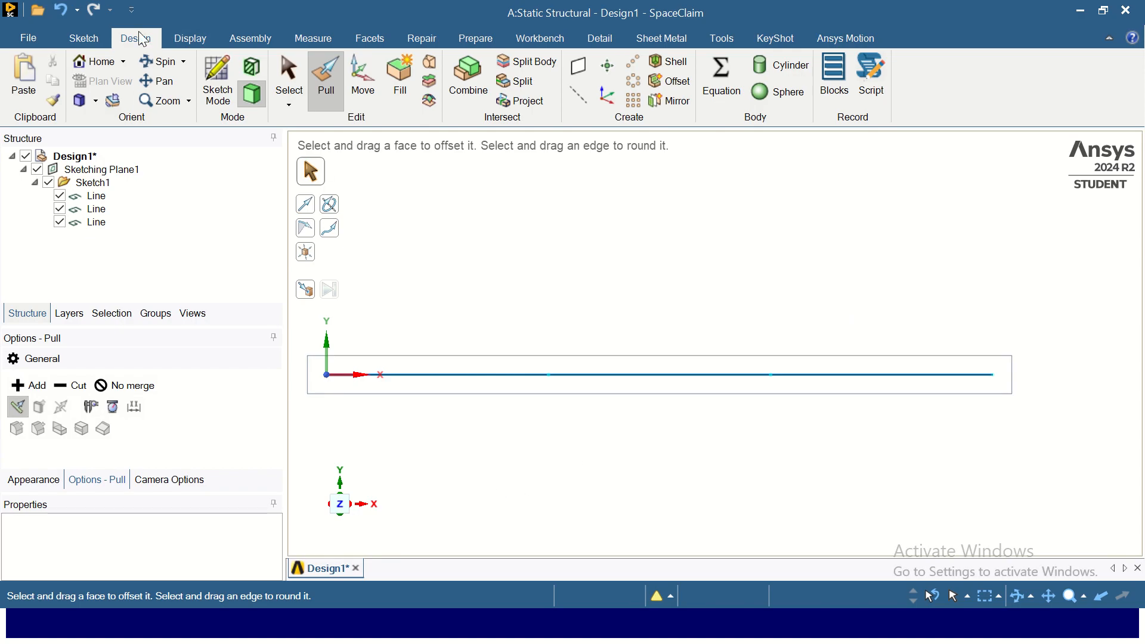
# Add a solid circle beam profile from the New Profile Library.
pyautogui.click(480, 39)
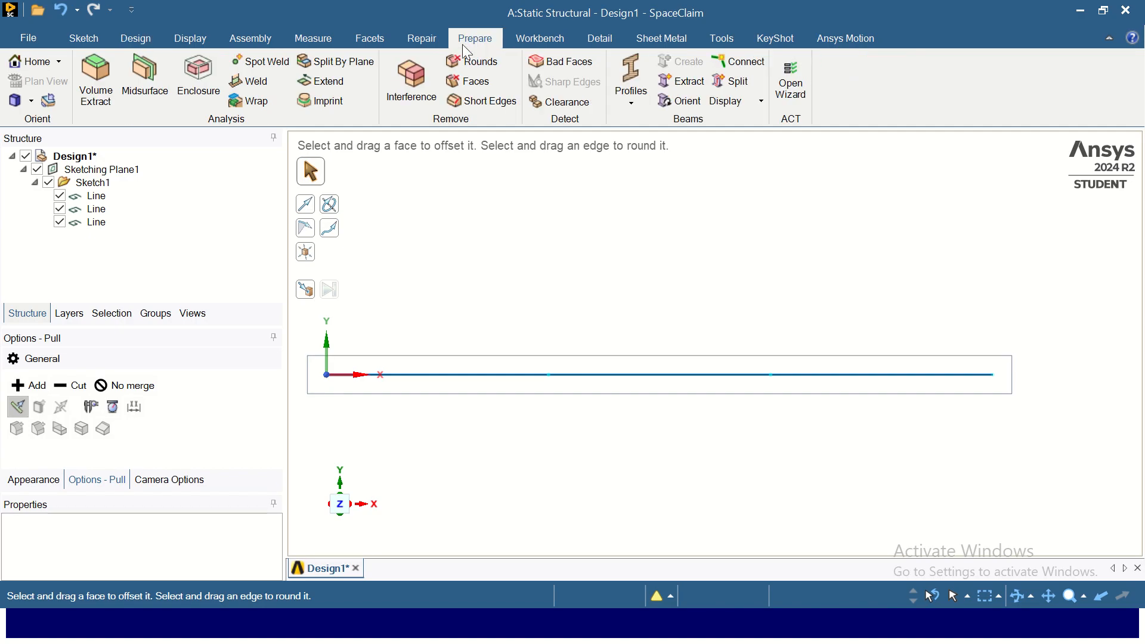
pyautogui.click(629, 105)
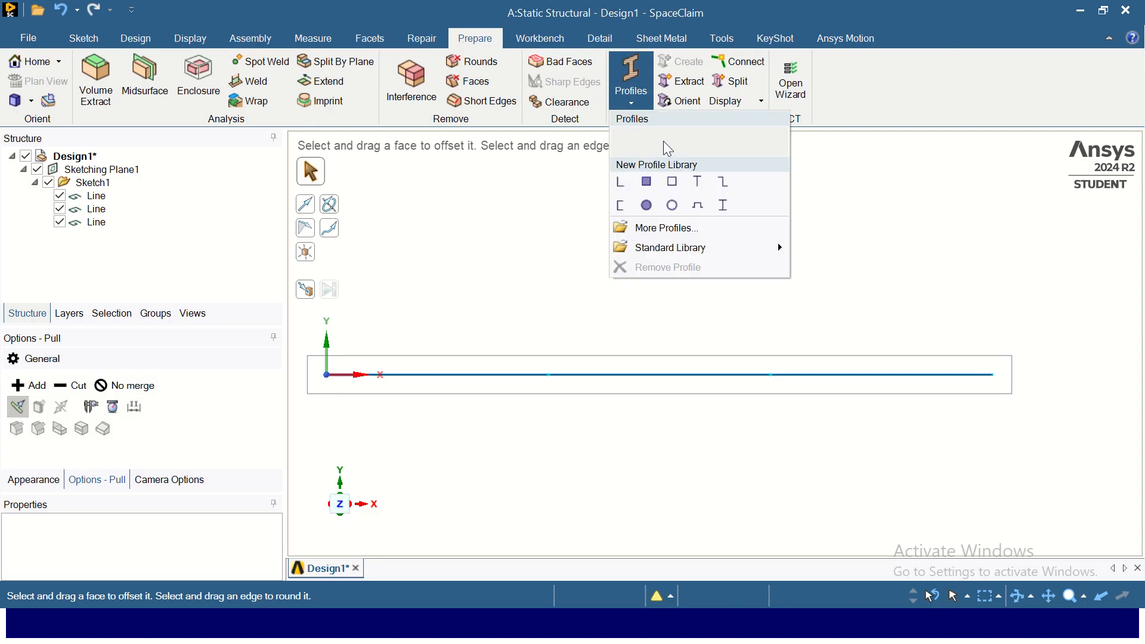
pyautogui.click(648, 208)
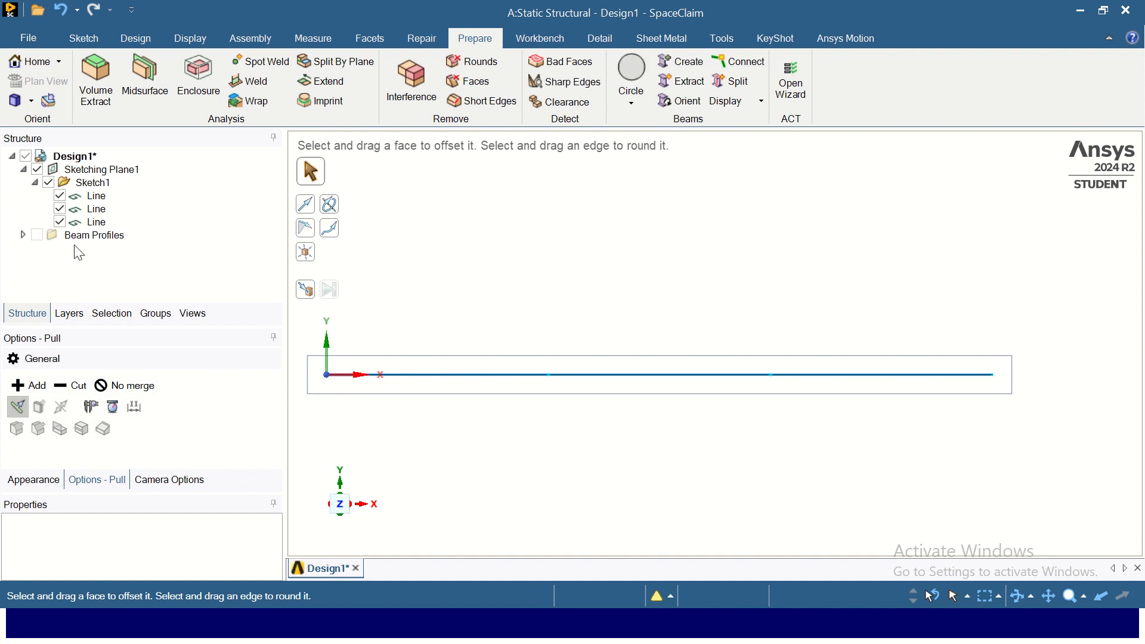
# Rename the circle profile under Beam Profiles as Area1.
pyautogui.click(23, 235)
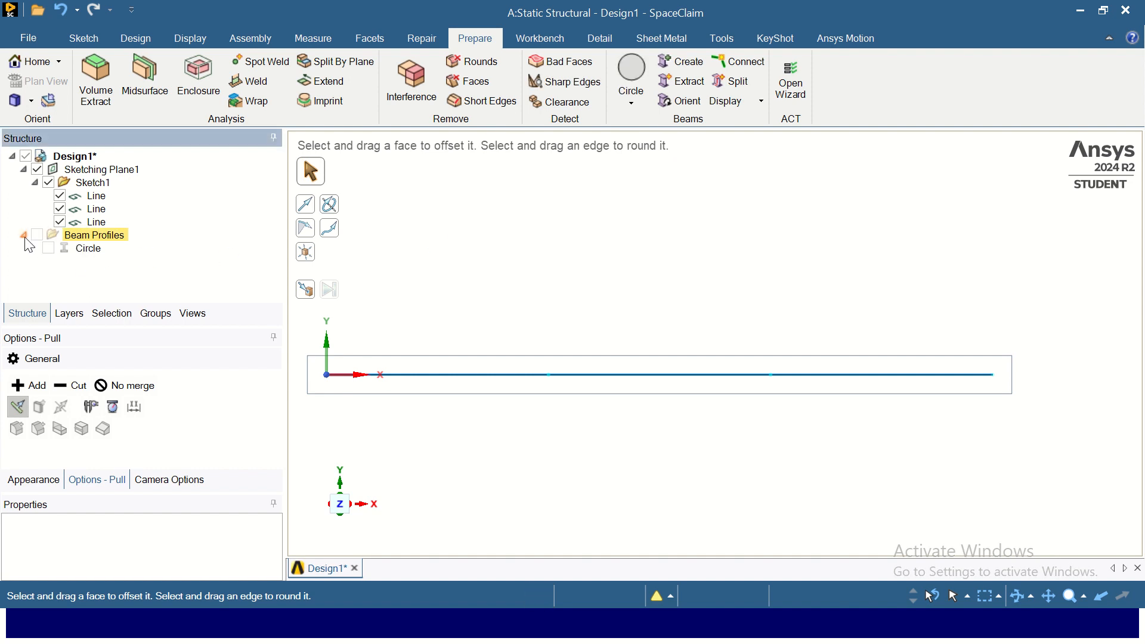
pyautogui.click(83, 251)
pyautogui.rightClick(83, 251)
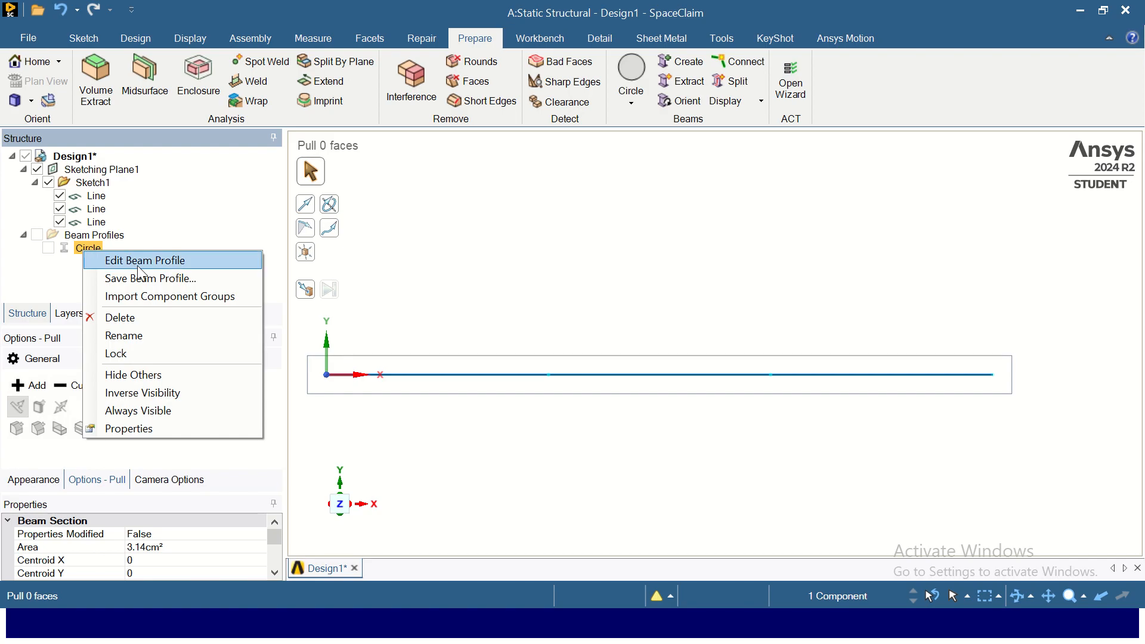
pyautogui.click(150, 335)
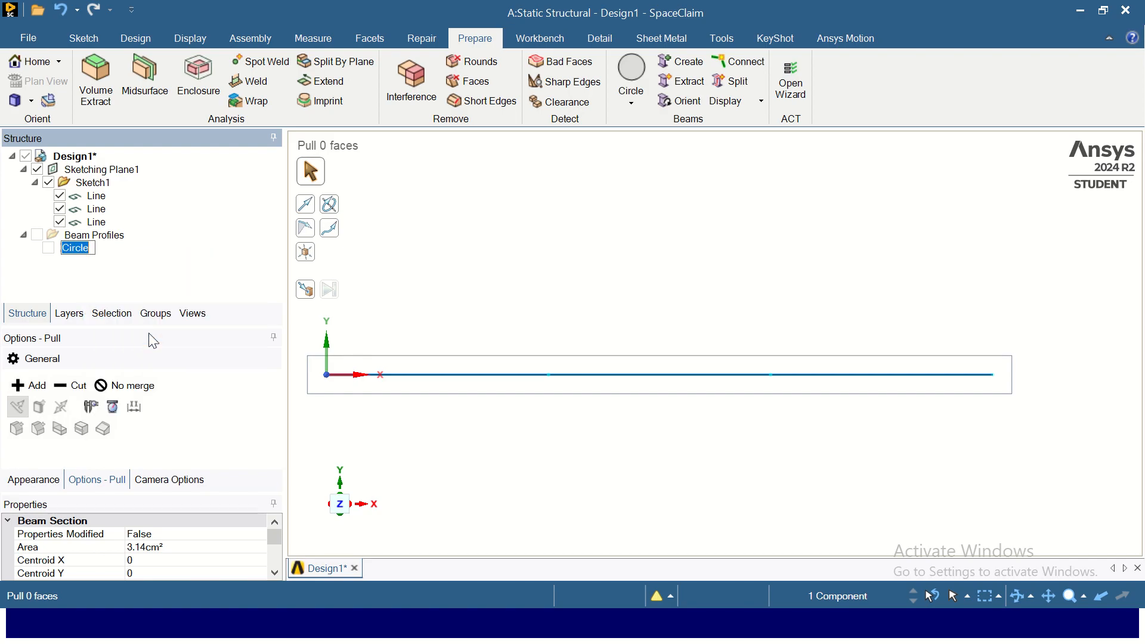
pyautogui.write('Area1')
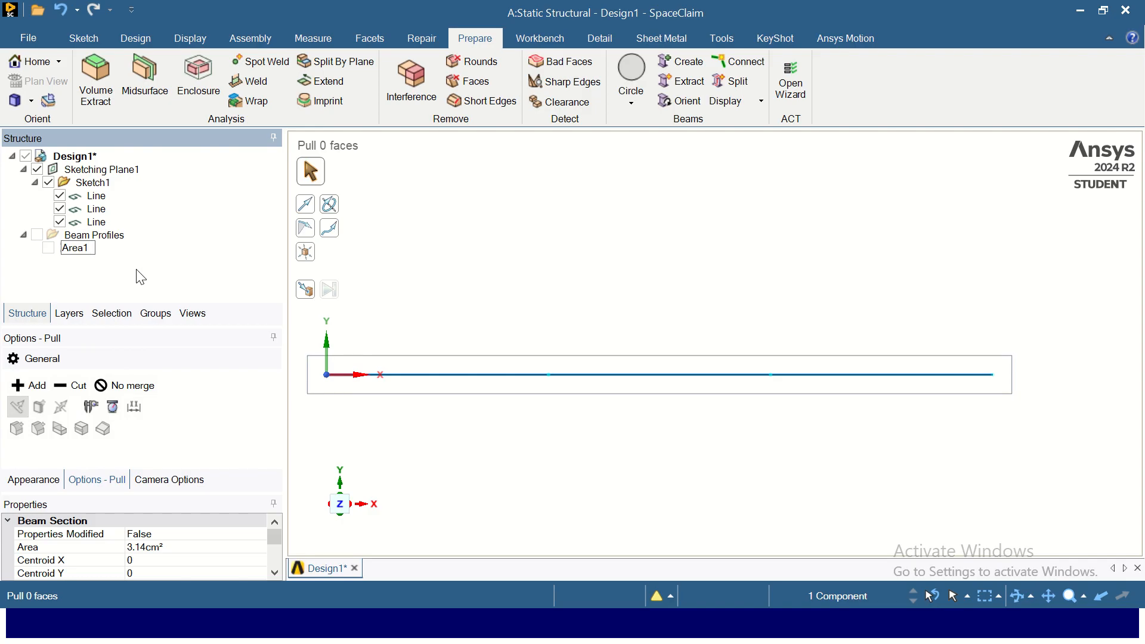
pyautogui.press('Return')
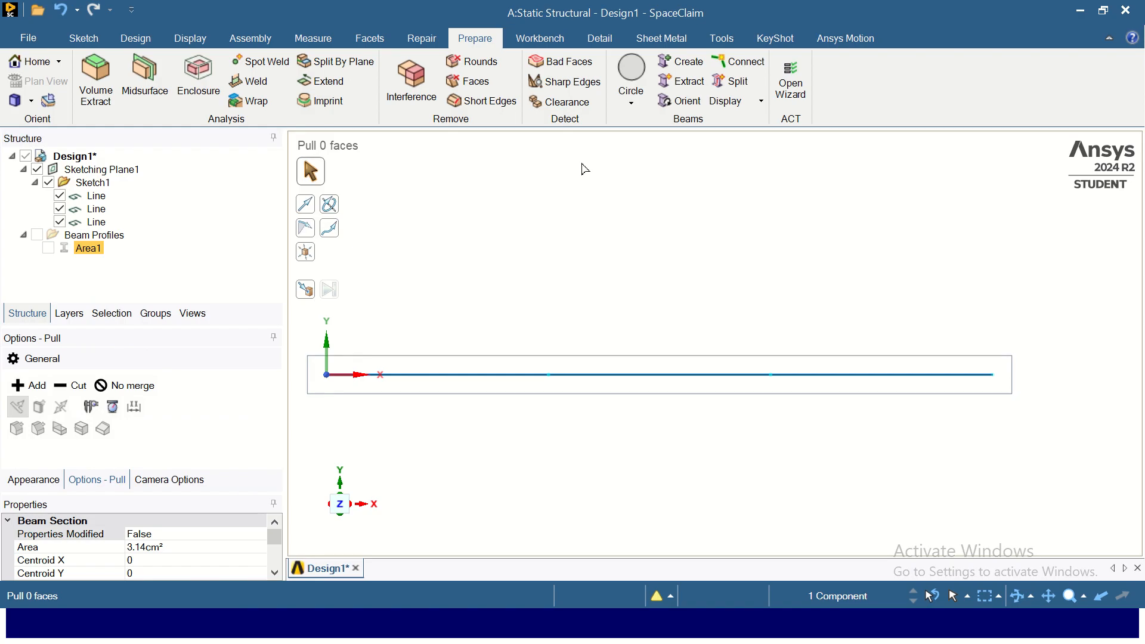
# Add a second solid circle beam profile and rename it as Area 2.
pyautogui.click(638, 75)
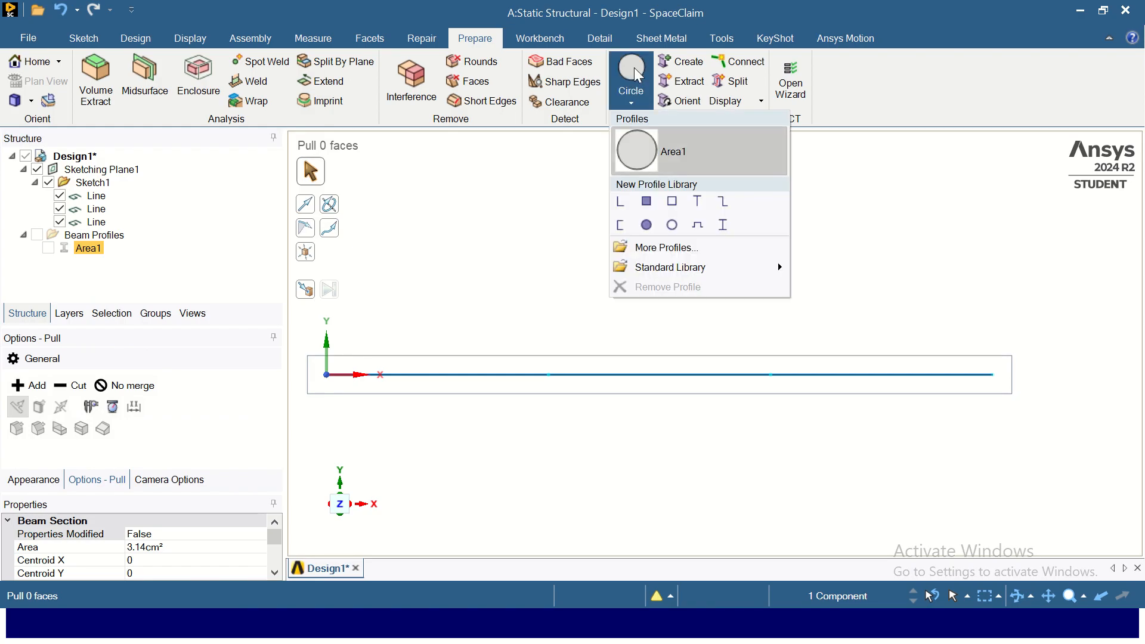
pyautogui.click(654, 226)
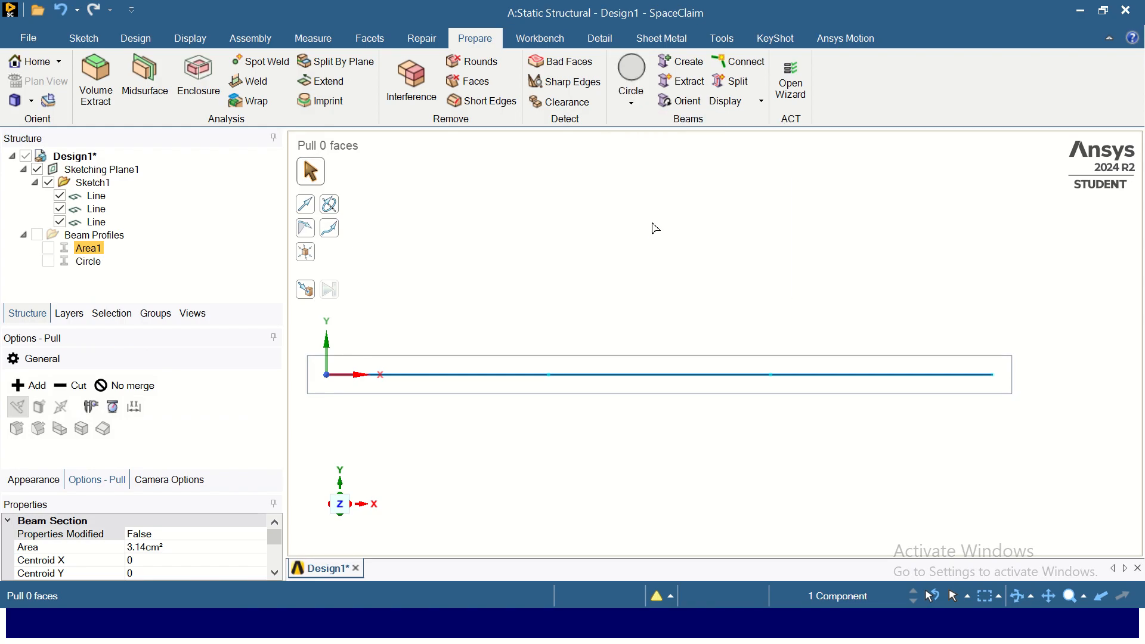
pyautogui.rightClick(95, 263)
pyautogui.click(132, 347)
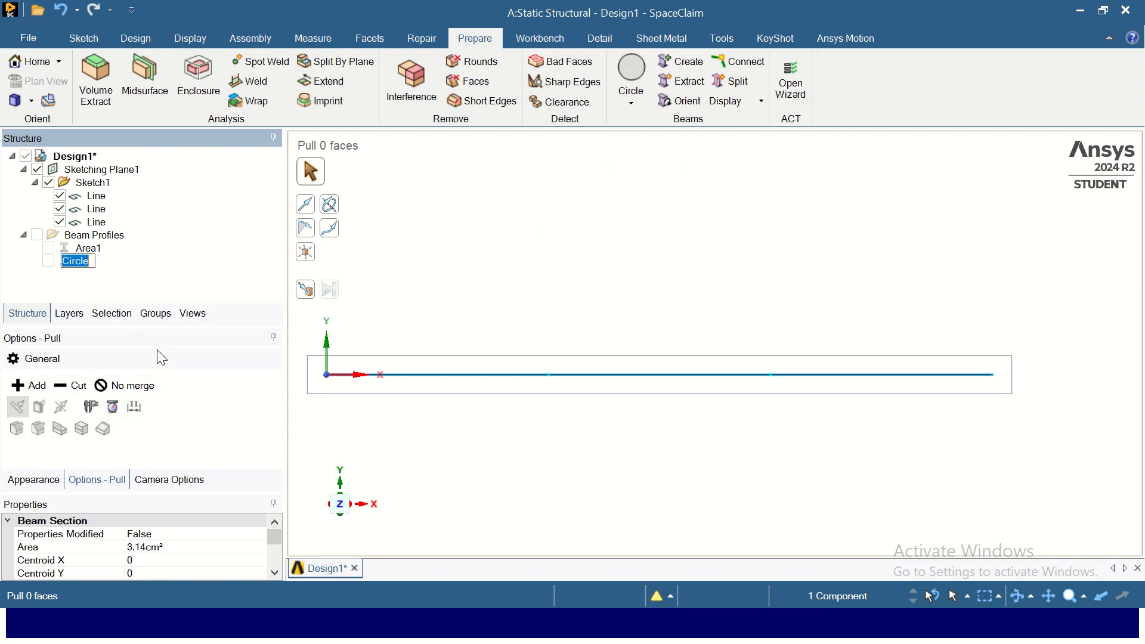
pyautogui.write('Area 2')
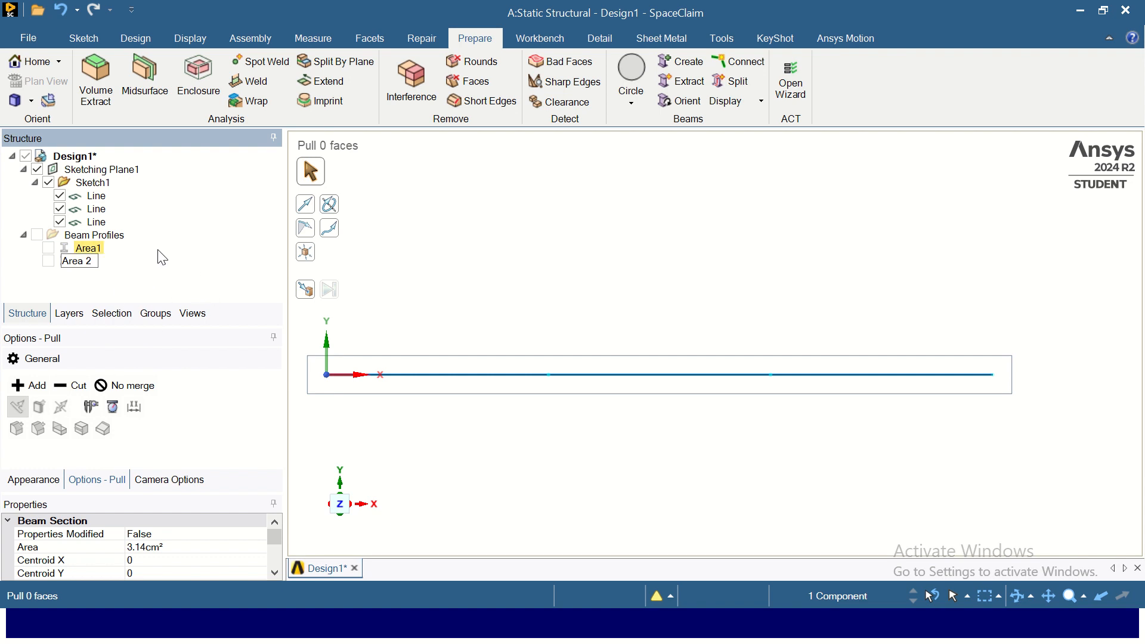
# Open the Area1 beam profile for editing and open its driving radius dimension R for a new value.
pyautogui.click(99, 249)
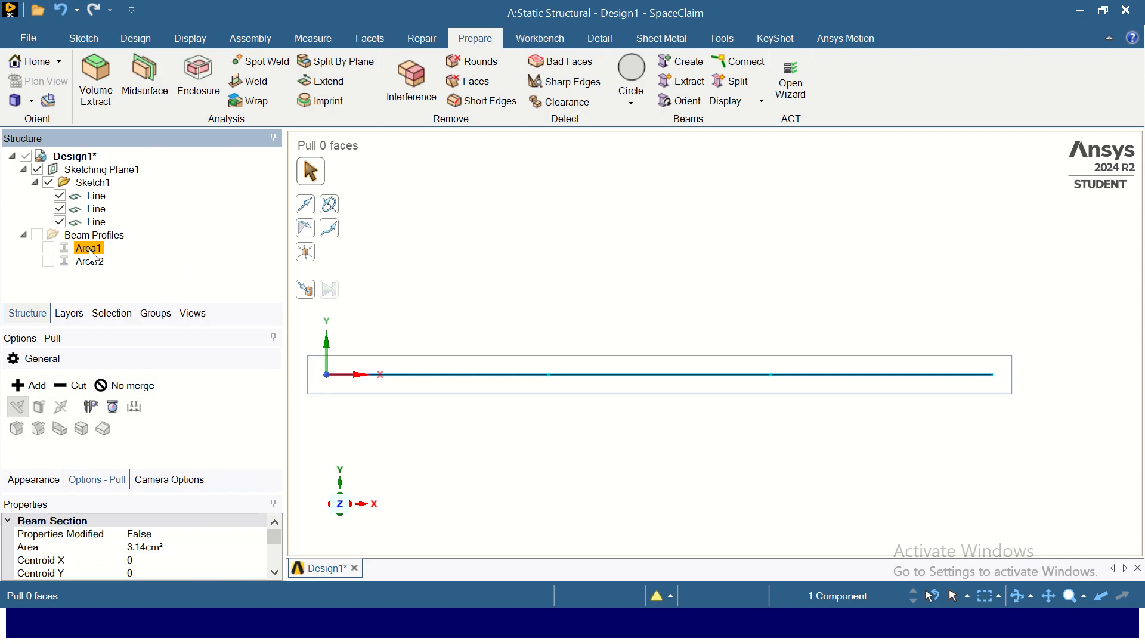
pyautogui.rightClick(91, 257)
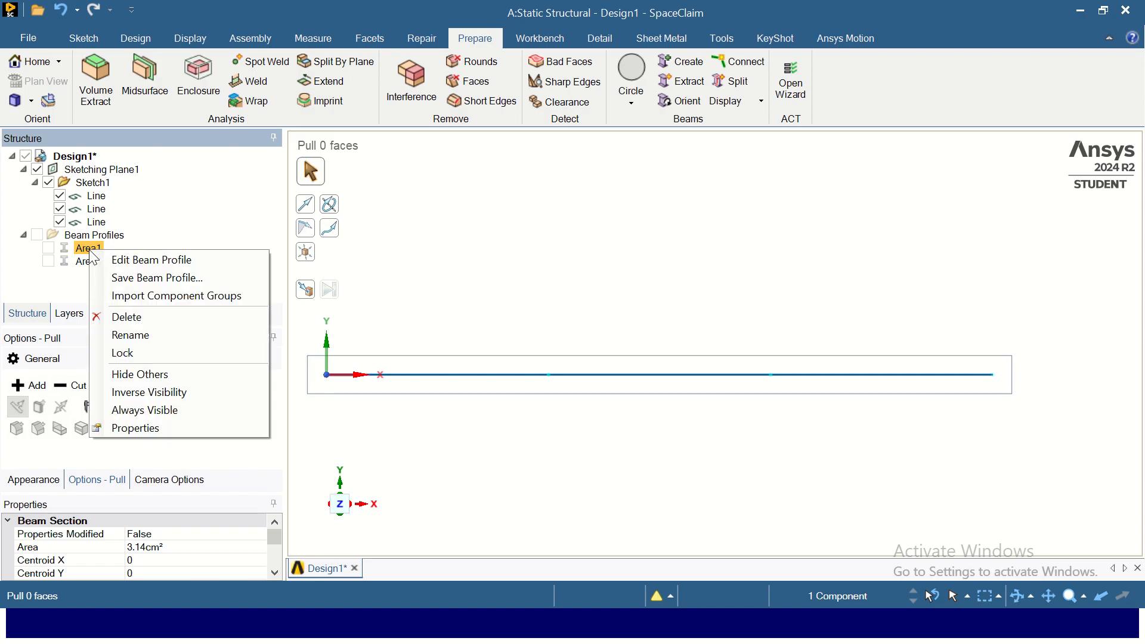
pyautogui.click(177, 261)
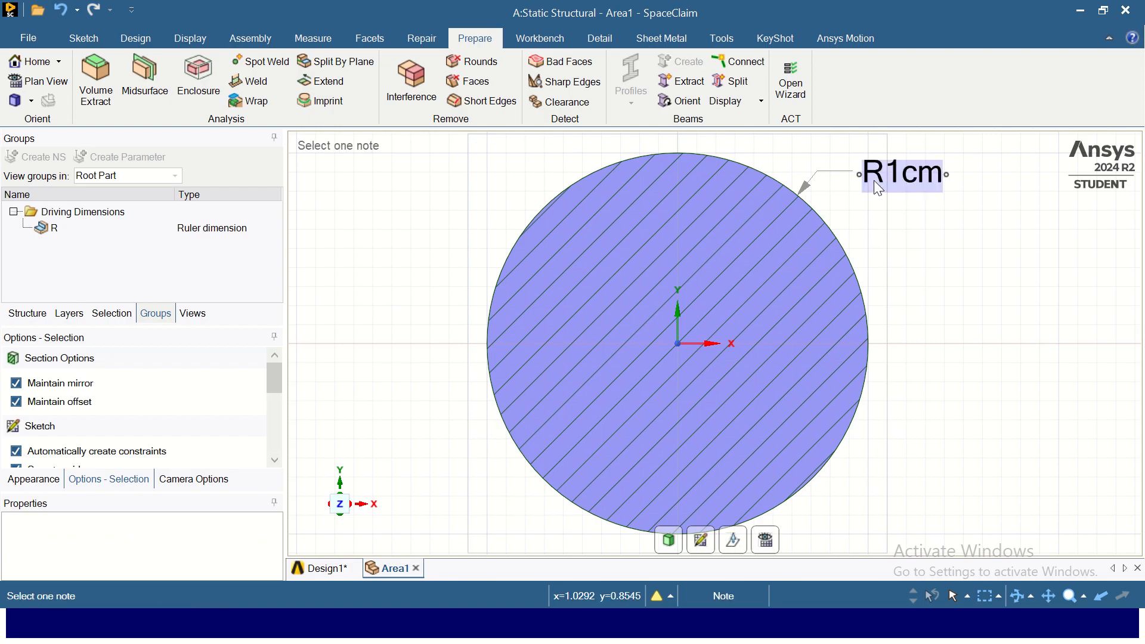
pyautogui.click(197, 231)
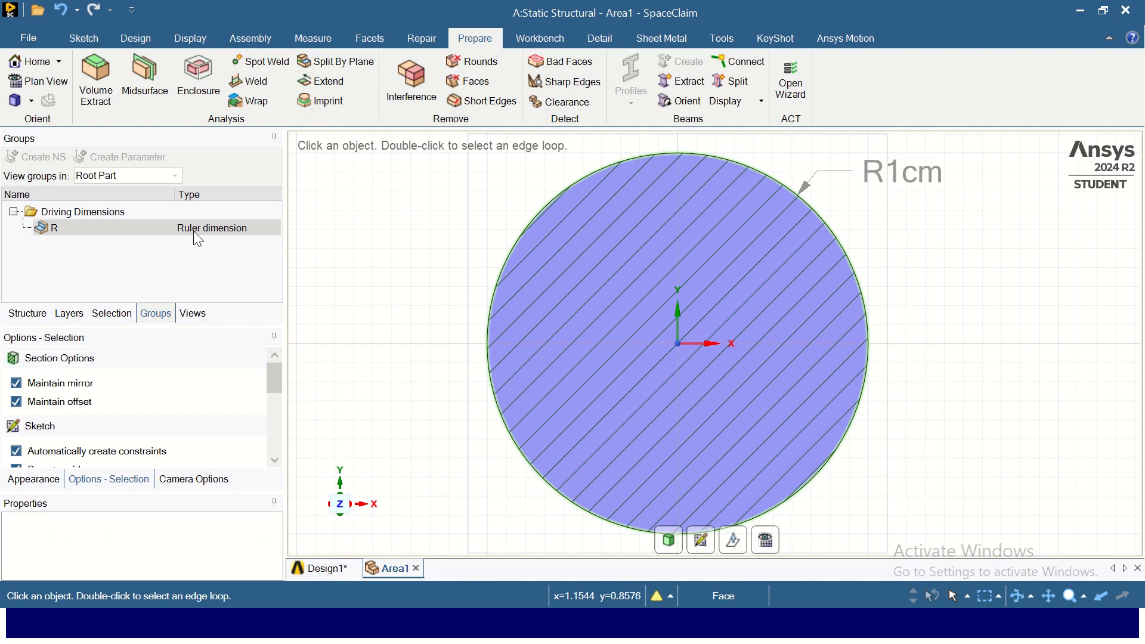
pyautogui.click(218, 231)
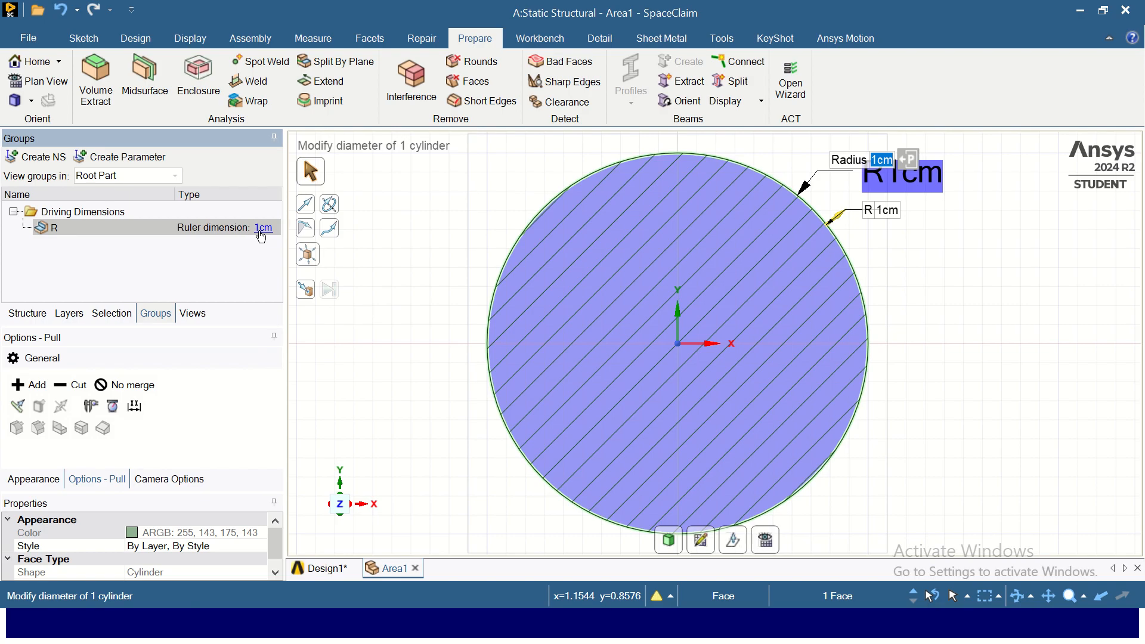
pyautogui.click(260, 233)
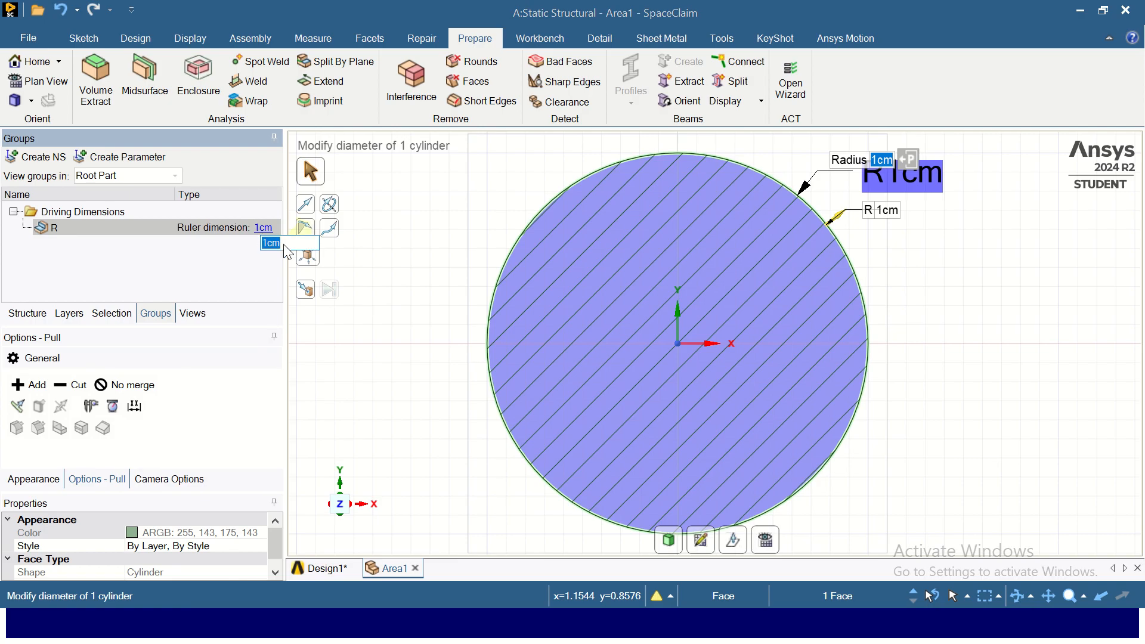
# Switch to the PowerPoint slide show and go back to the Geometrical Modelling slide to look up radius R1.
pyautogui.hotkey('alt', 'Tab')
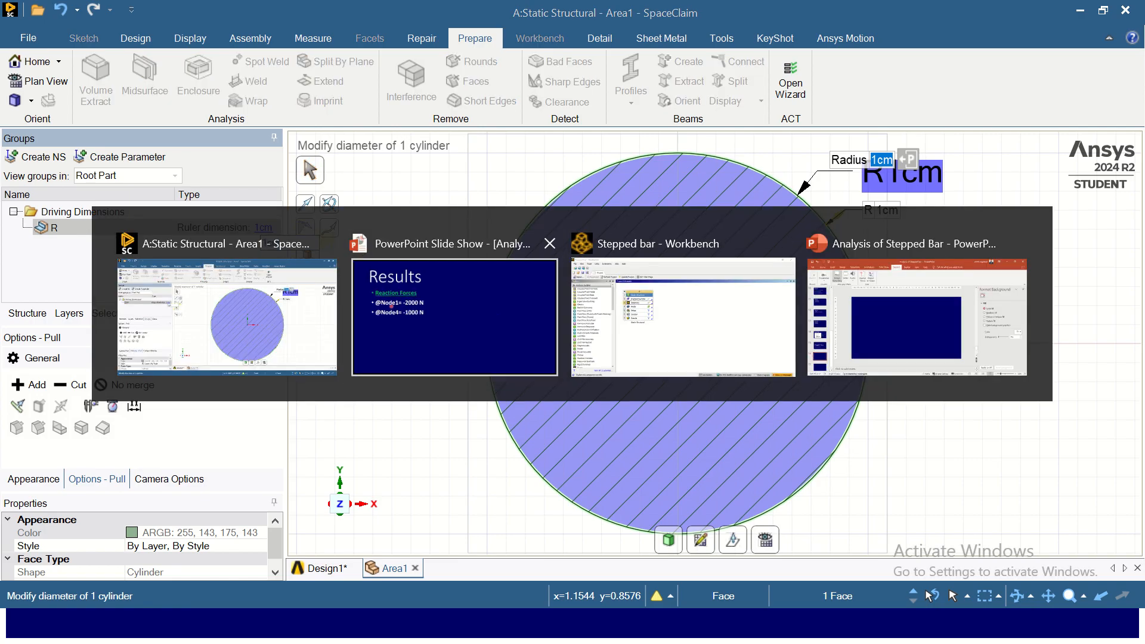
pyautogui.press('Left')
pyautogui.press('Left')
pyautogui.press('Left')
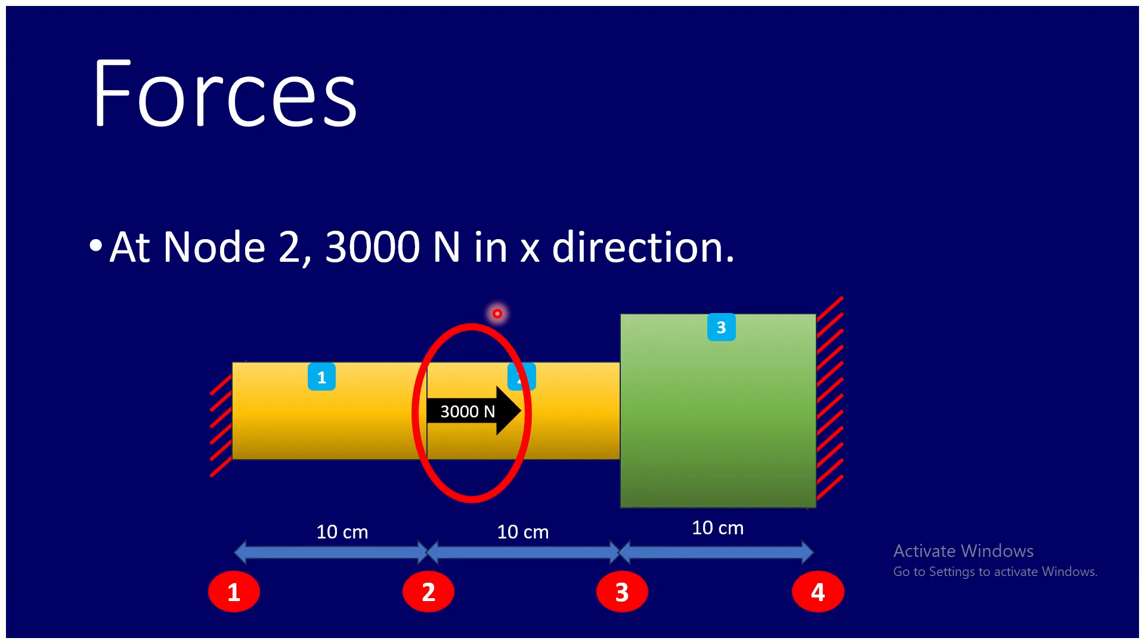
pyautogui.press('Left')
pyautogui.press('Left')
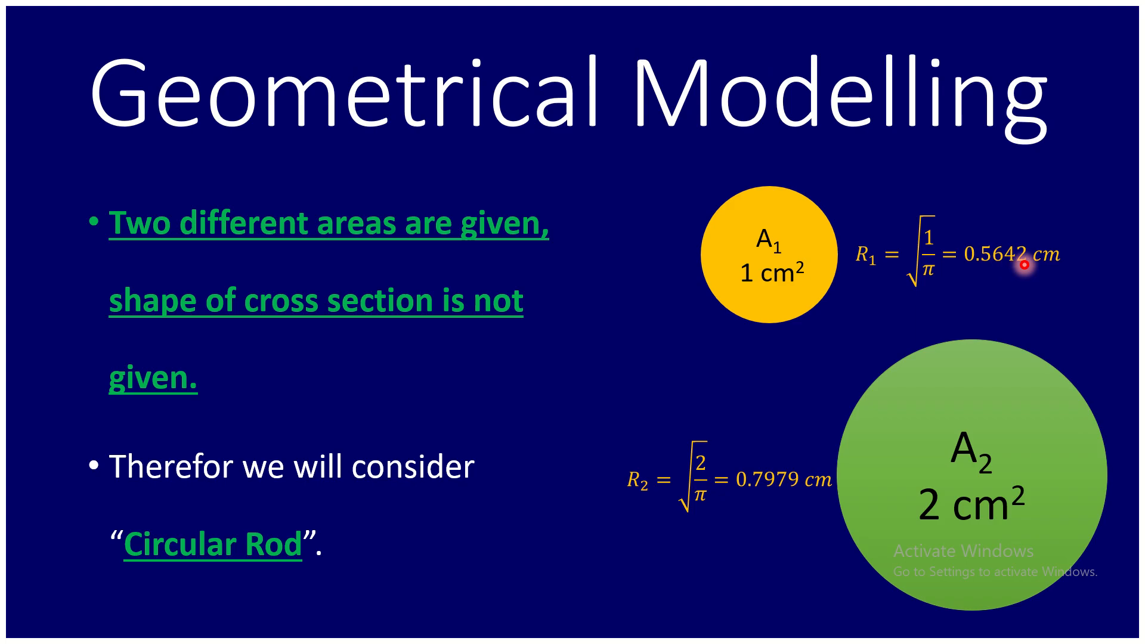
# Switch back to SpaceClaim, set the Area1 profile's driving radius R to 0.5642 cm and return to Design1.
pyautogui.hotkey('alt', 'Tab')
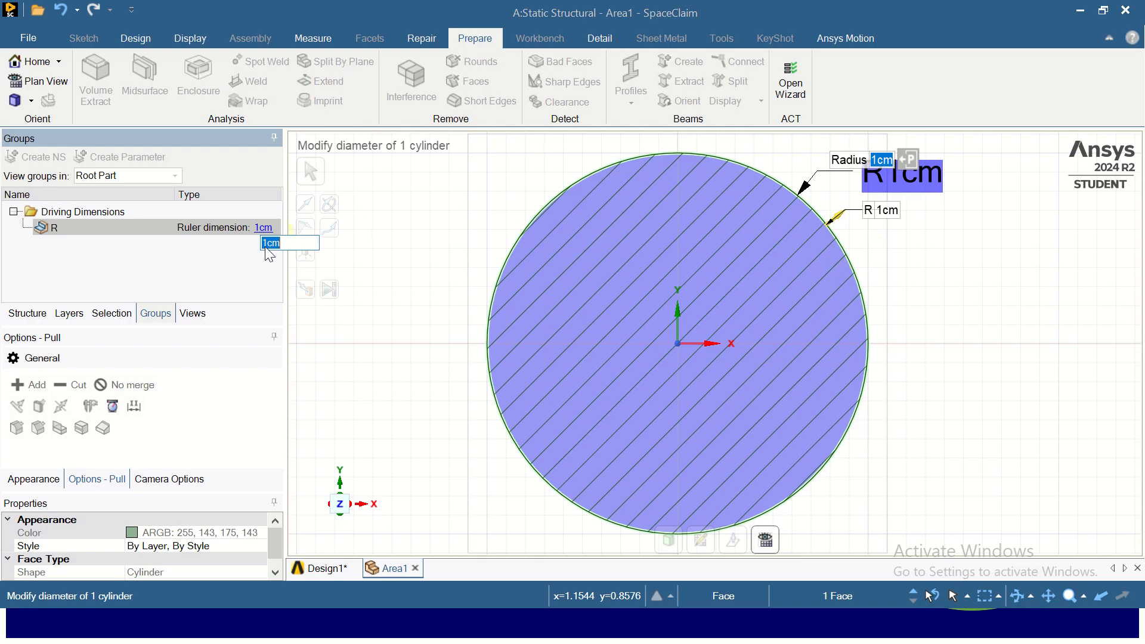
pyautogui.write('0.56')
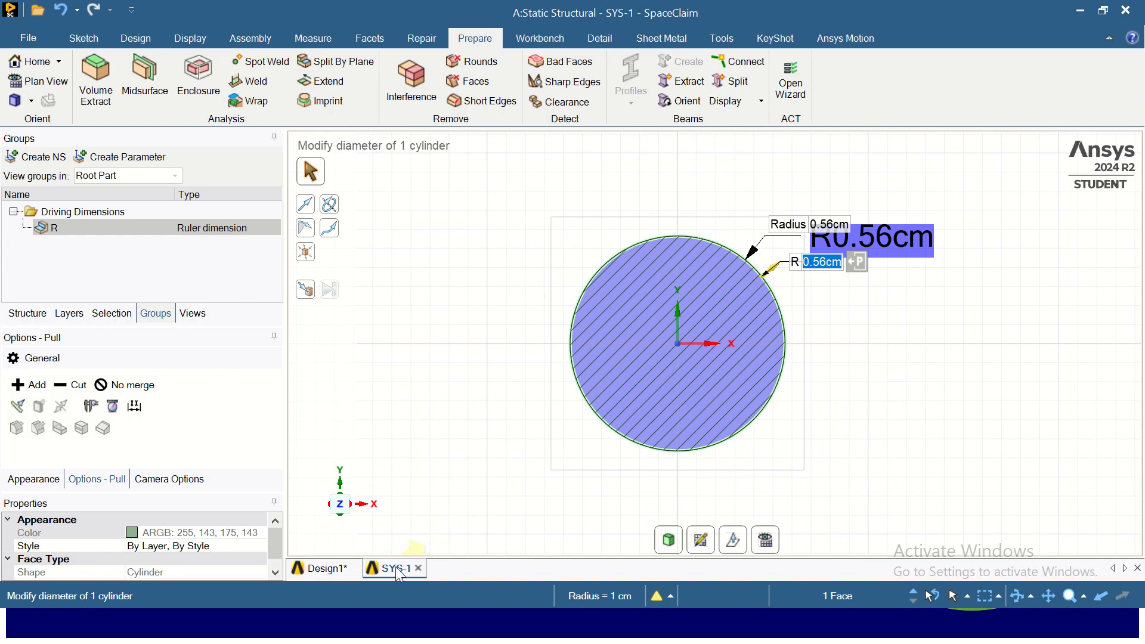
pyautogui.click(321, 567)
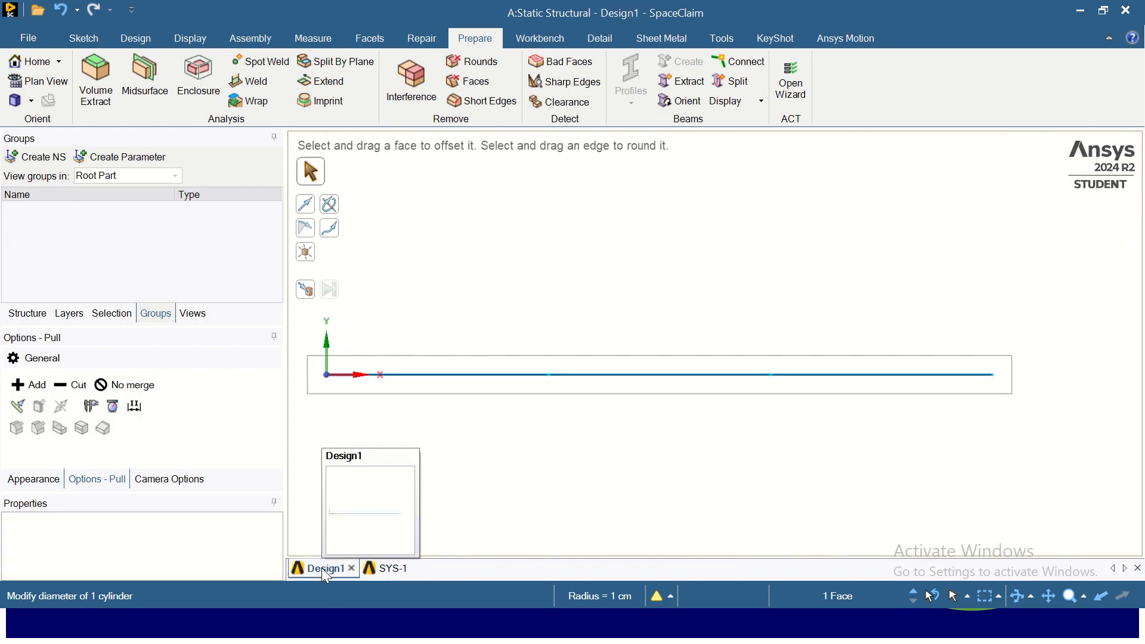
# Open the Area 2 beam profile from the Design1 structure tree for editing.
pyautogui.click(27, 314)
pyautogui.click(24, 234)
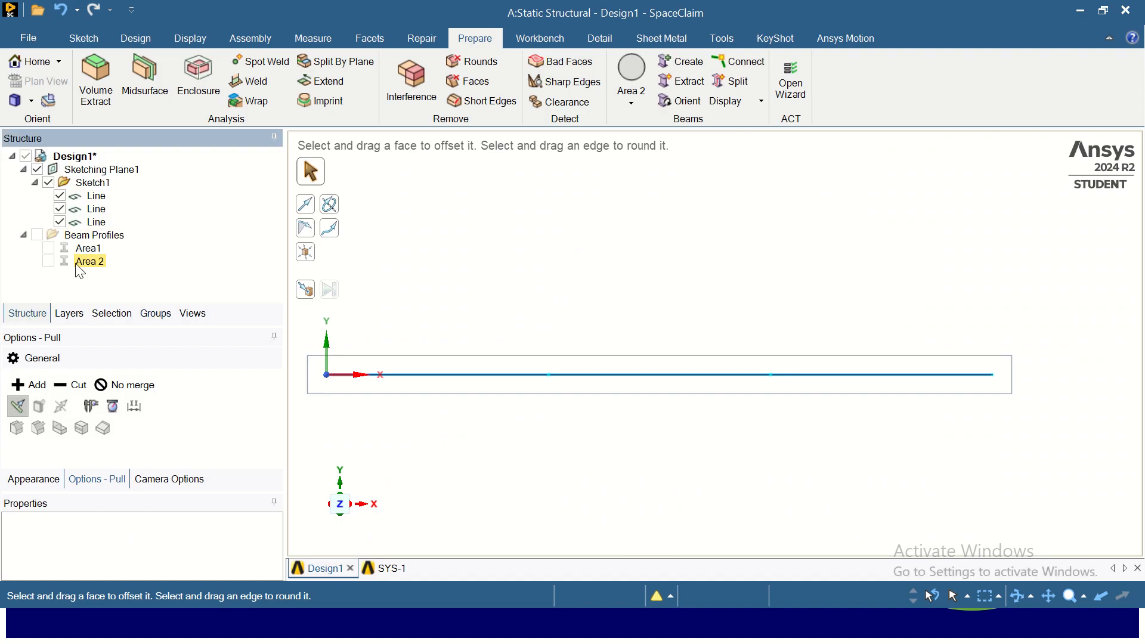
pyautogui.click(95, 262)
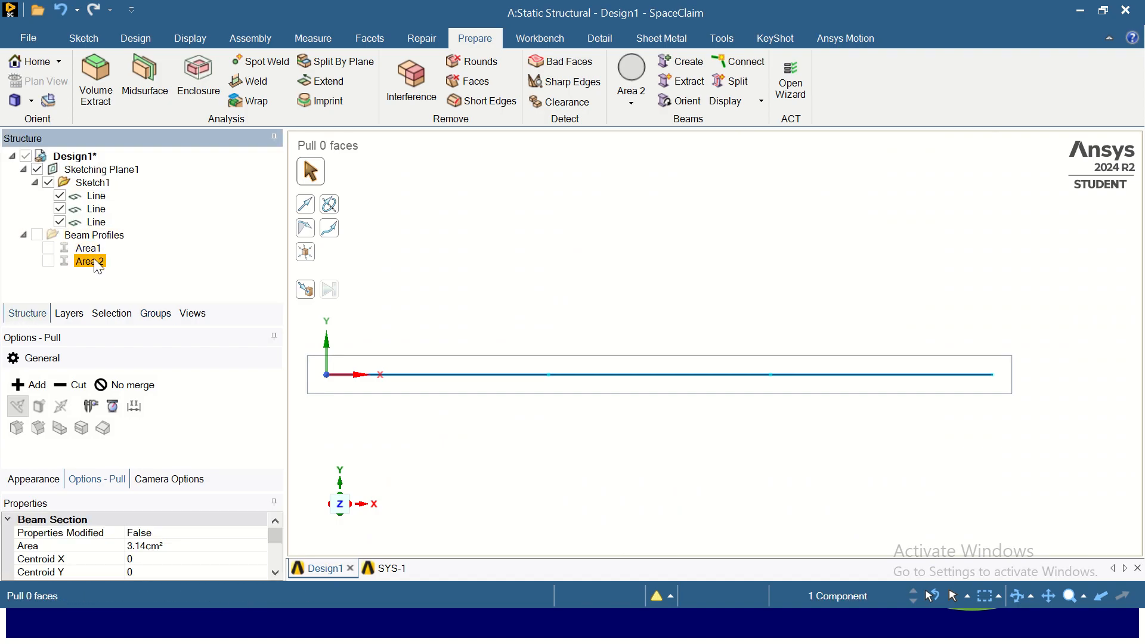
pyautogui.rightClick(97, 264)
pyautogui.click(146, 267)
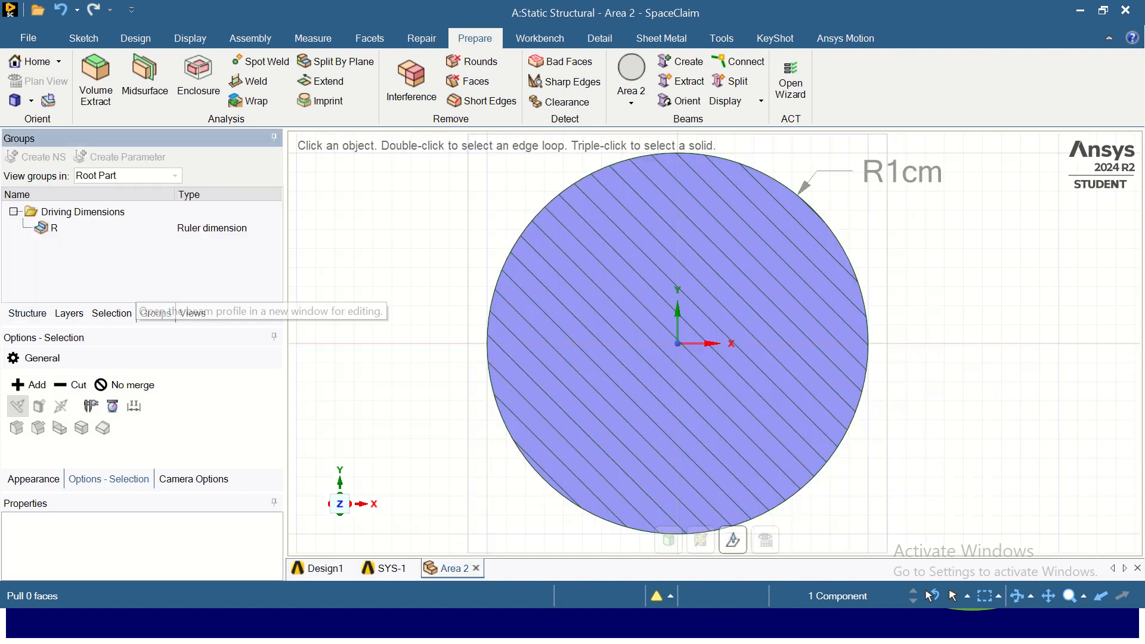
# Look up R2 on the PowerPoint slide and set the Area 2 profile's driving radius R to 0.7979 cm in SpaceClaim.
pyautogui.click(212, 233)
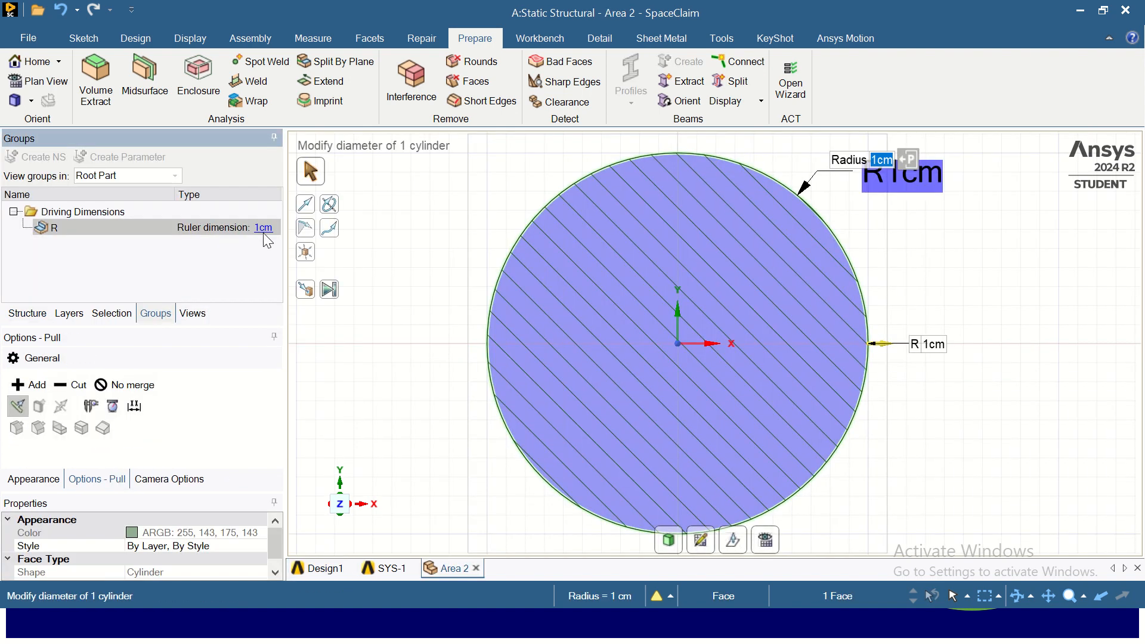
pyautogui.click(264, 227)
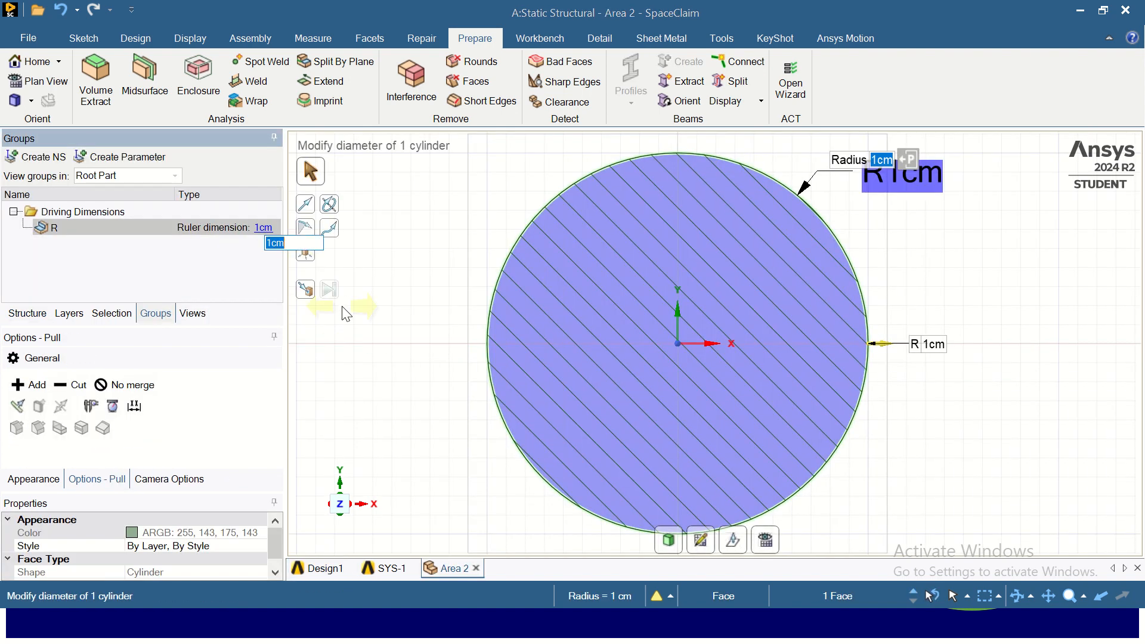
pyautogui.hotkey('alt', 'Tab')
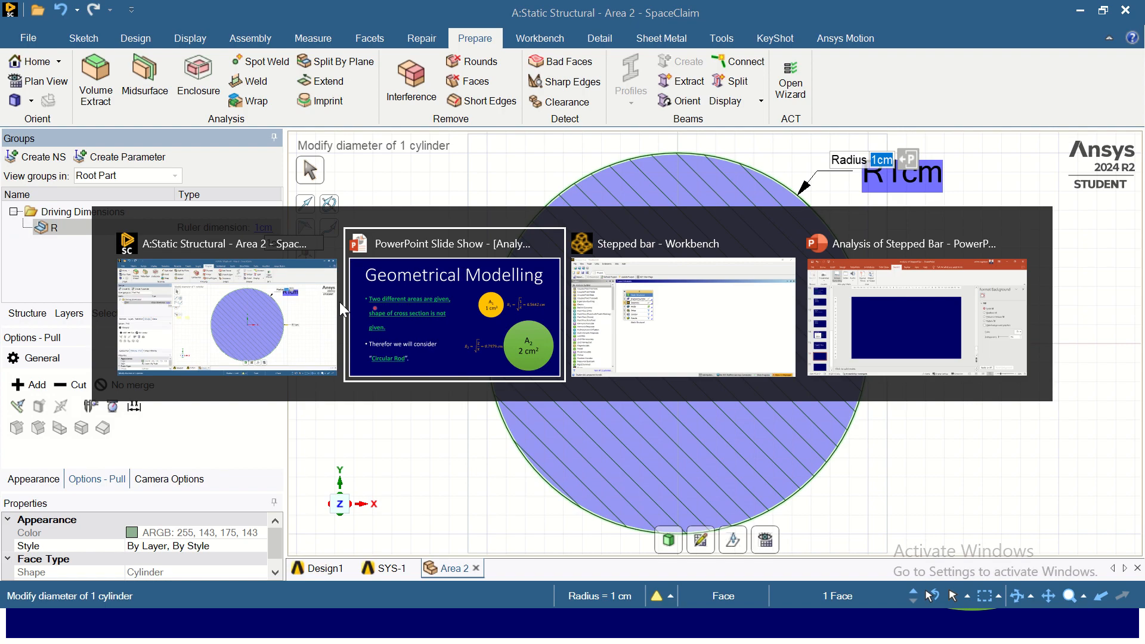
pyautogui.click(428, 267)
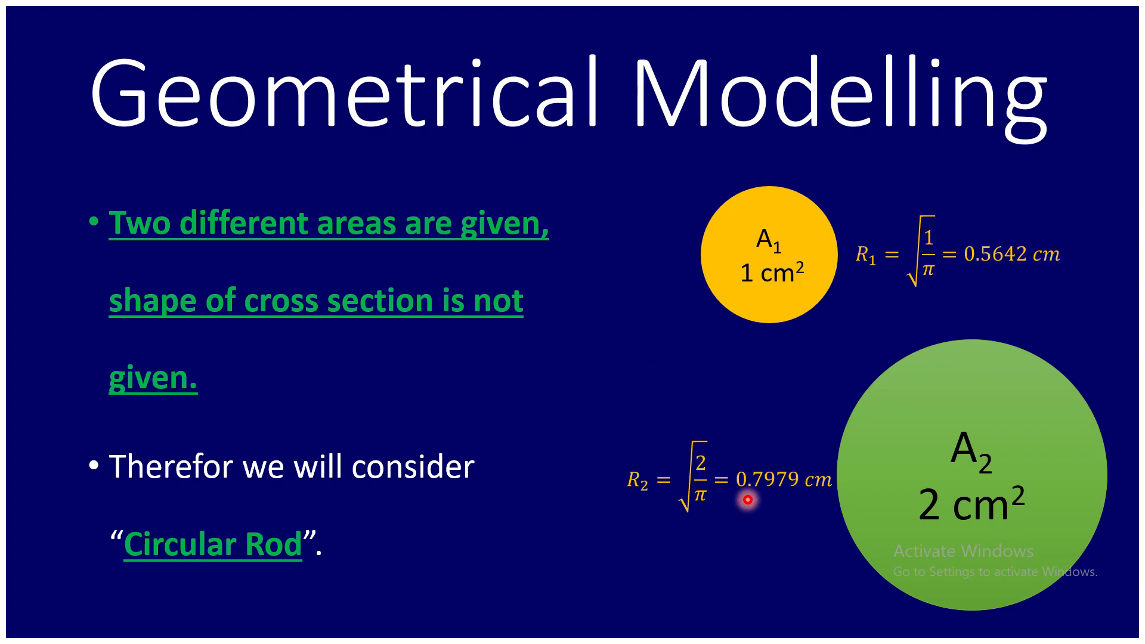
pyautogui.hotkey('alt', 'Tab')
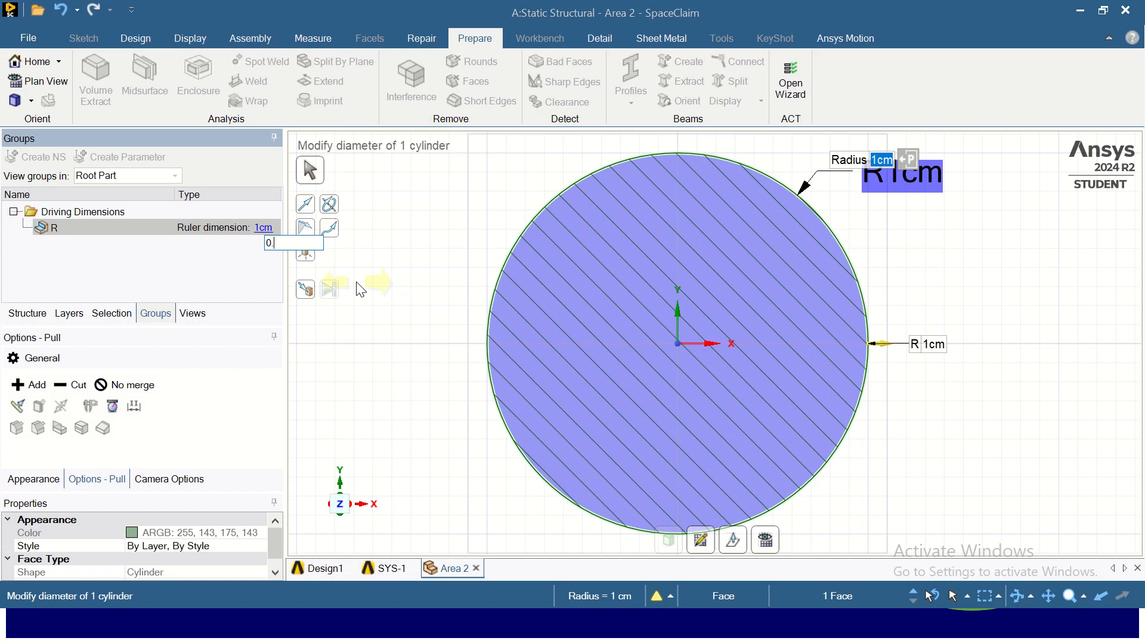
pyautogui.write('0.7979')
pyautogui.press('Return')
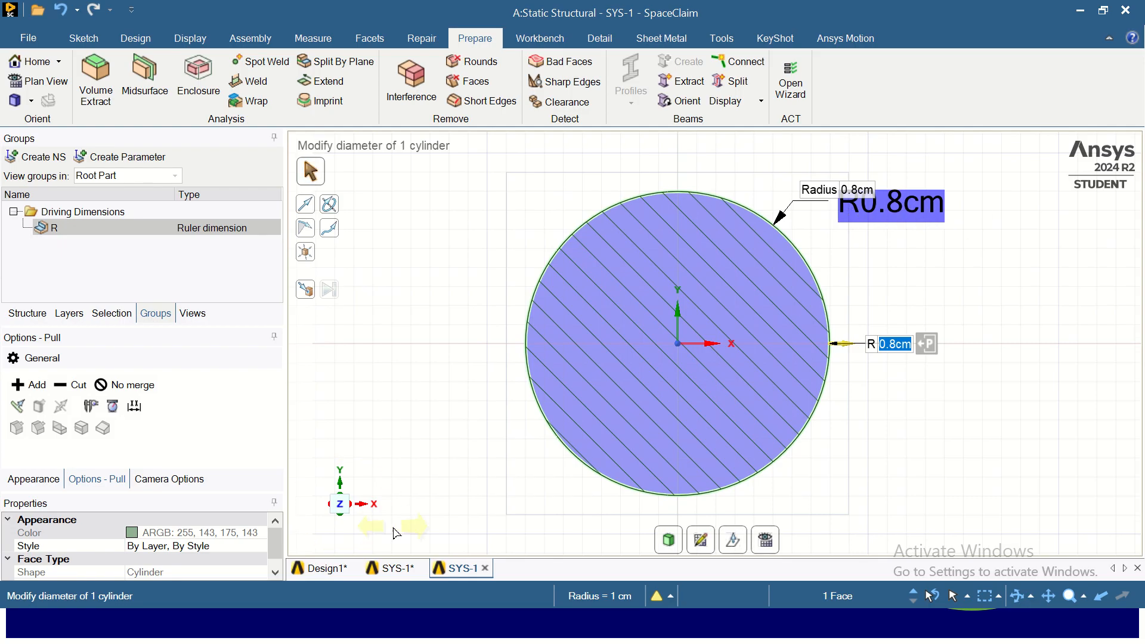
# Close both beam profile editing windows and expand Beam Profiles in the Design1 structure tree.
pyautogui.click(393, 572)
pyautogui.click(421, 567)
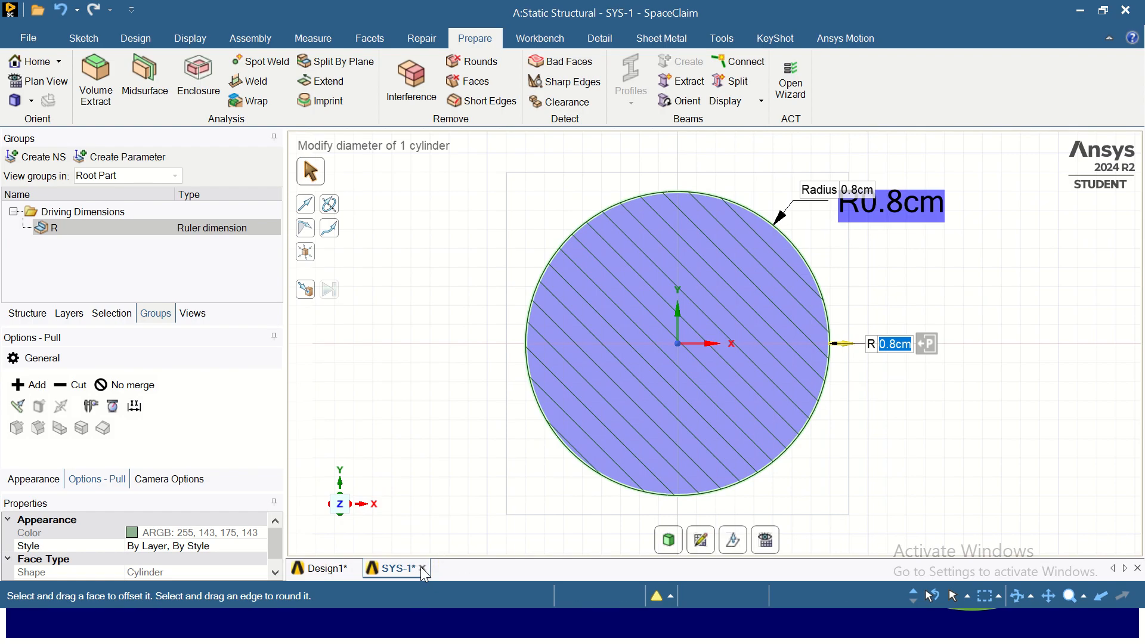
pyautogui.click(421, 569)
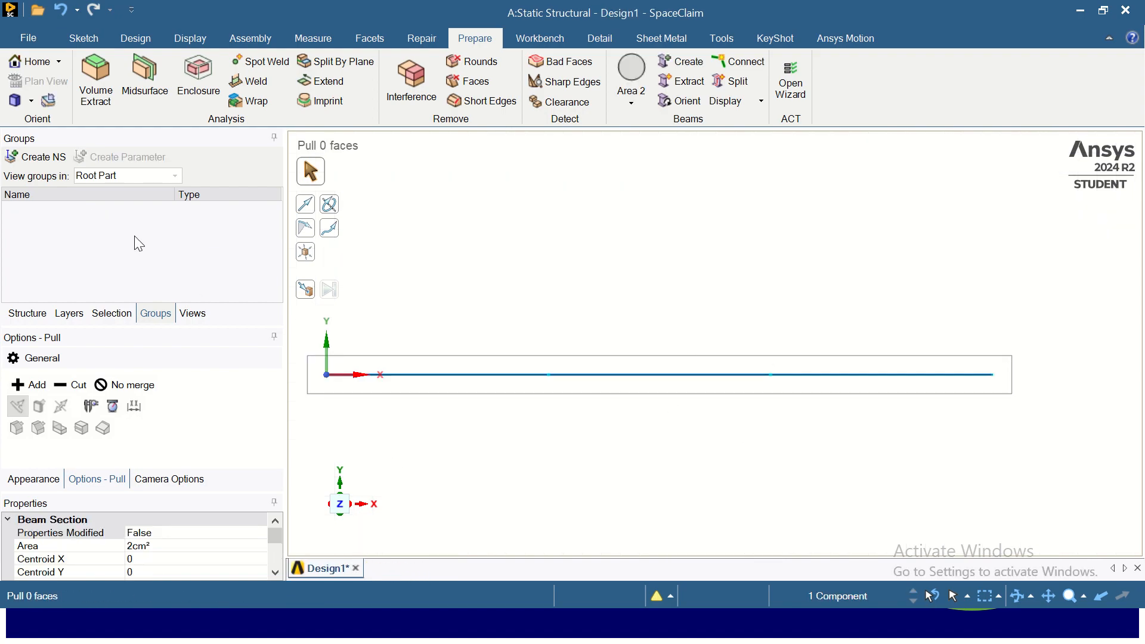
pyautogui.click(41, 322)
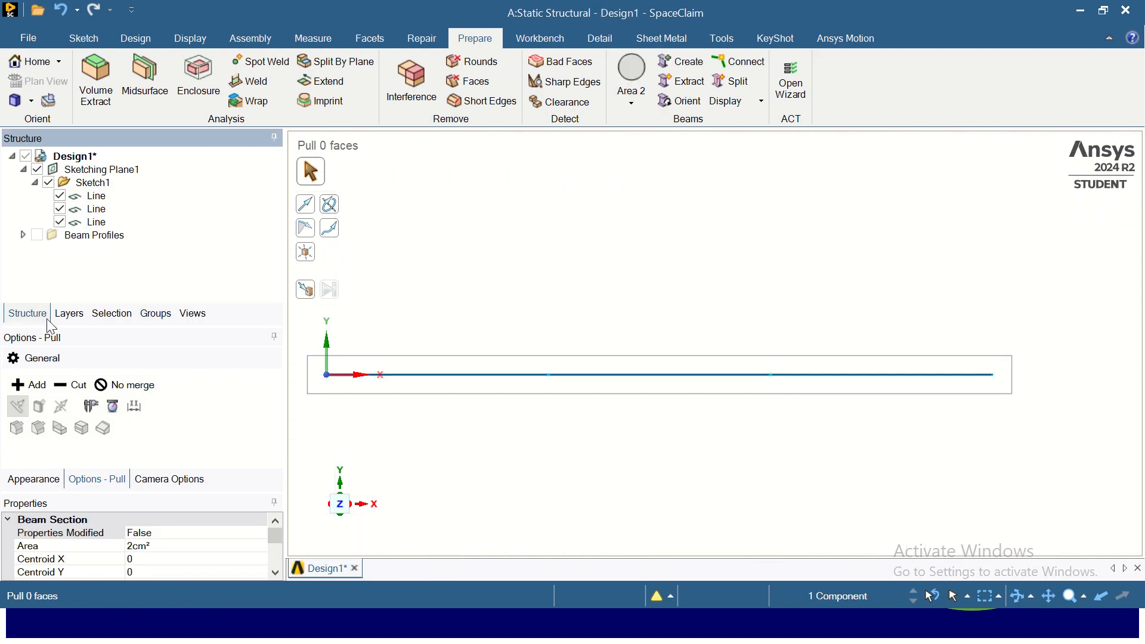
pyautogui.click(22, 234)
pyautogui.click(100, 262)
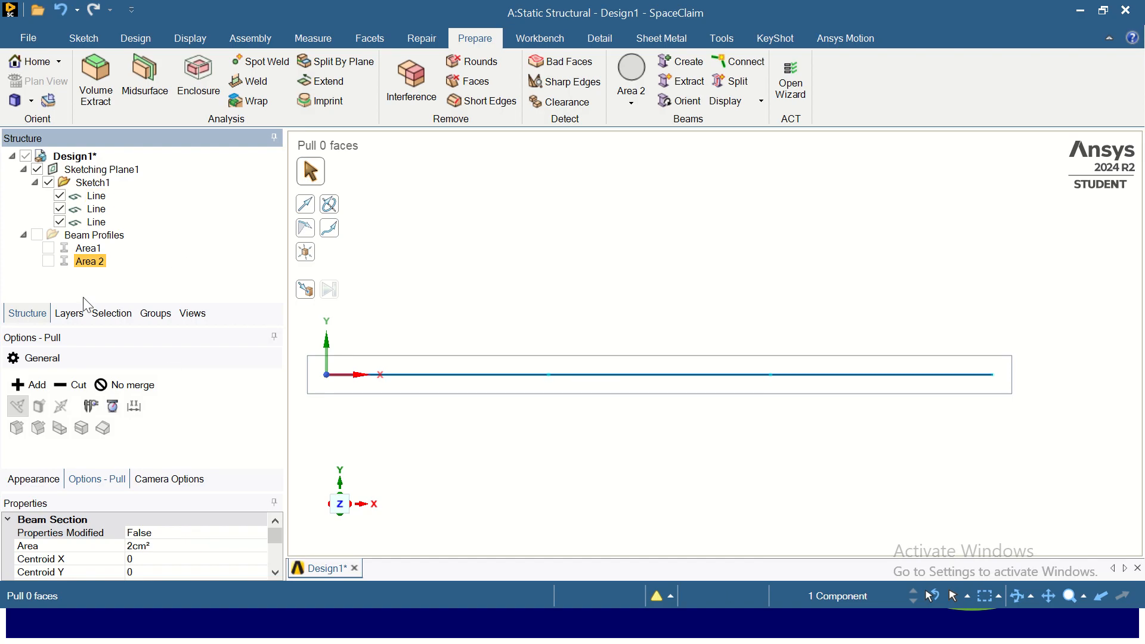
# Create beams with the Area1 profile along the first two lines of Sketch1 and expand the Beams folder.
pyautogui.click(97, 197)
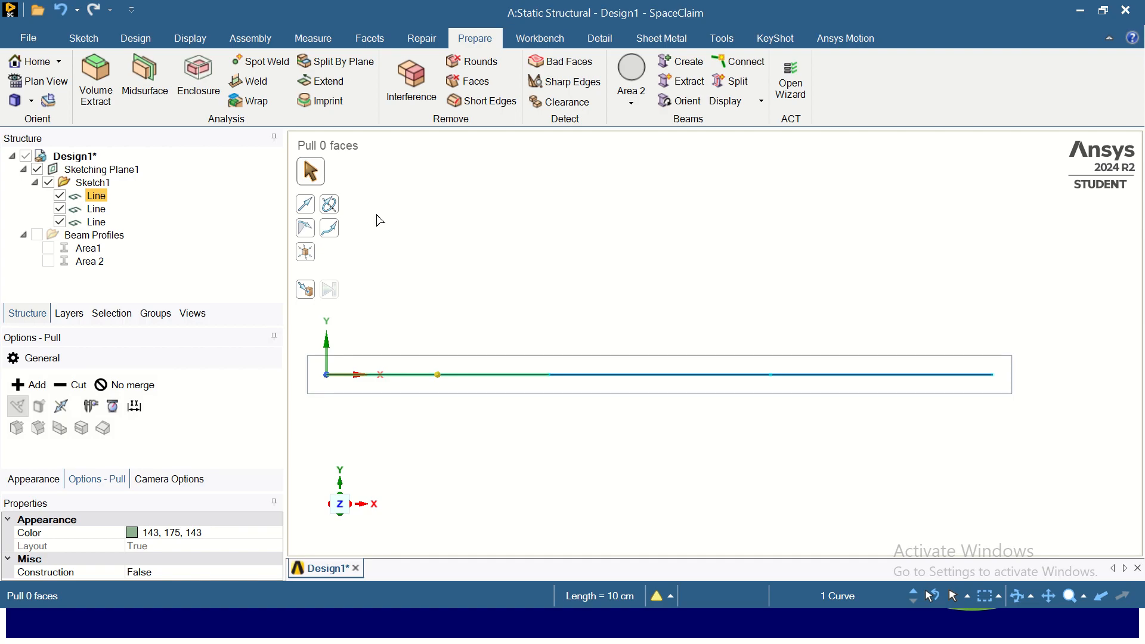
pyautogui.keyDown('ctrl'); pyautogui.click(100, 208); pyautogui.keyUp('ctrl')
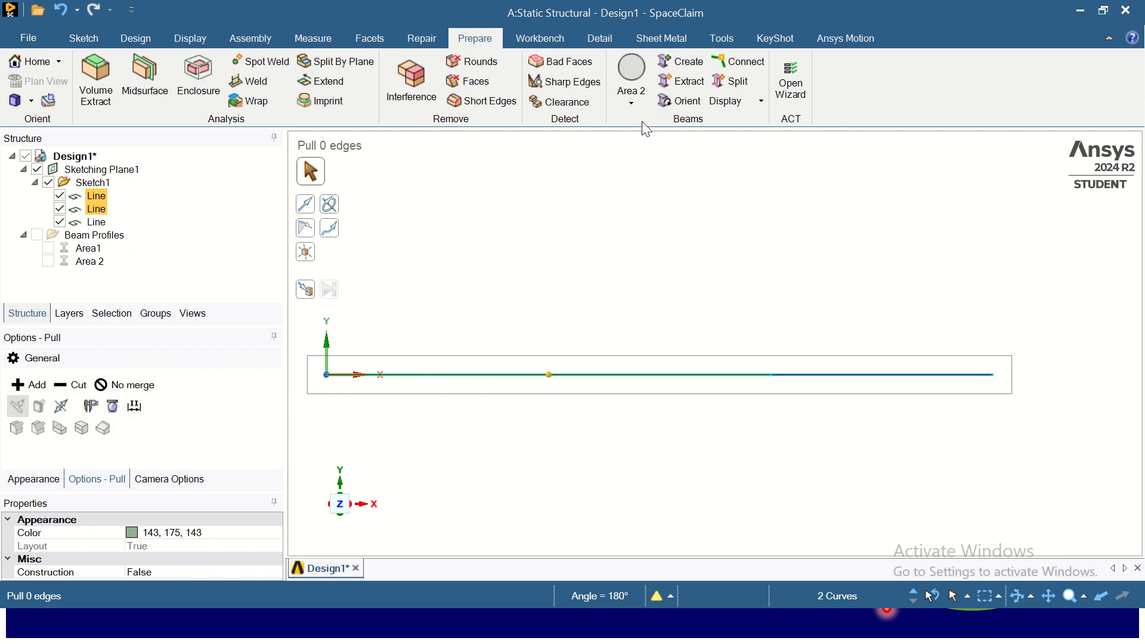
pyautogui.click(631, 105)
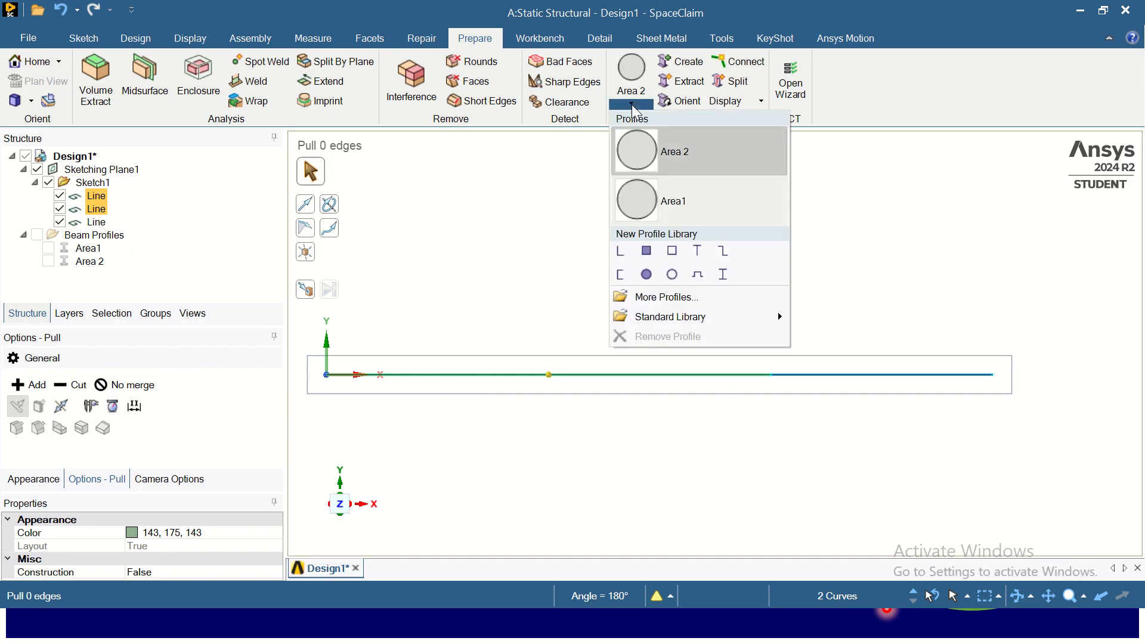
pyautogui.click(685, 200)
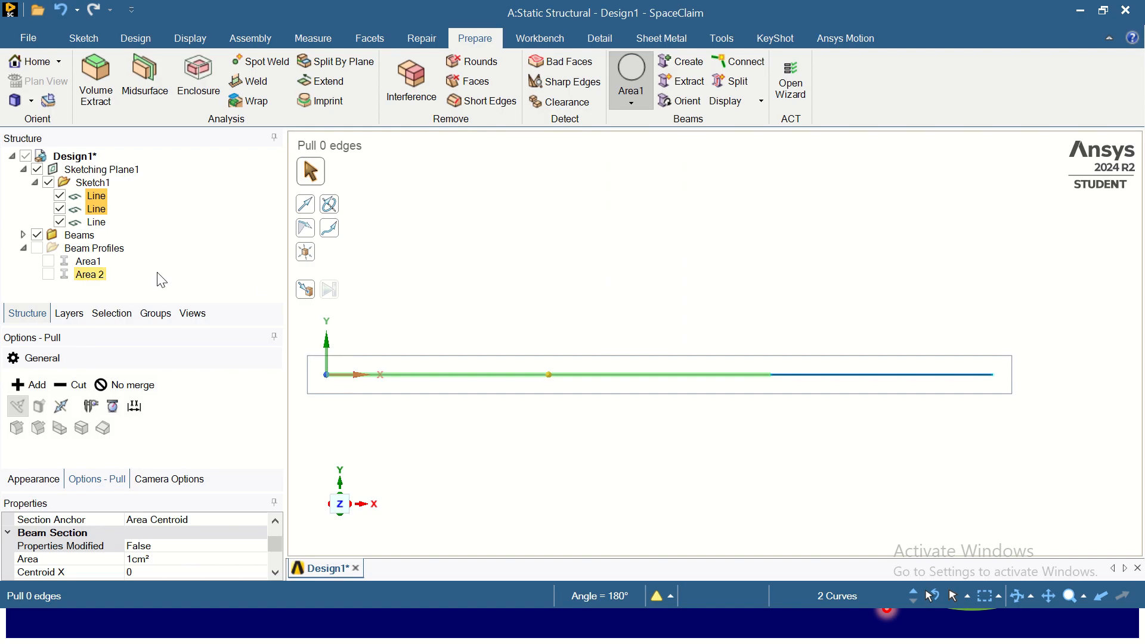
pyautogui.click(23, 234)
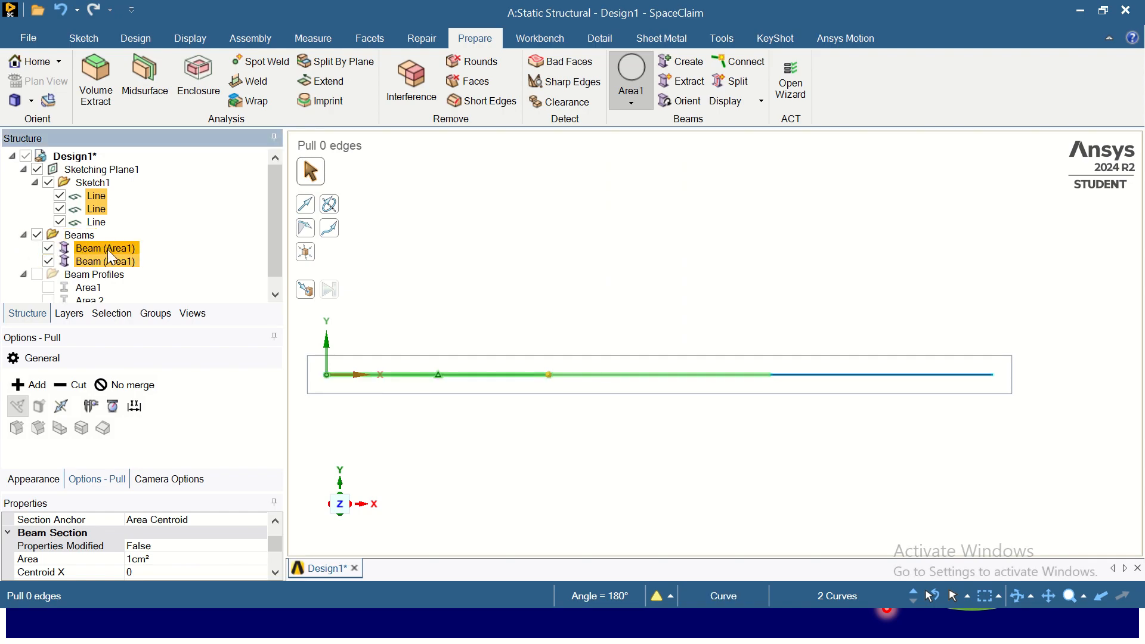
# Create a beam with the Area 2 profile along the third line of Sketch1.
pyautogui.click(99, 224)
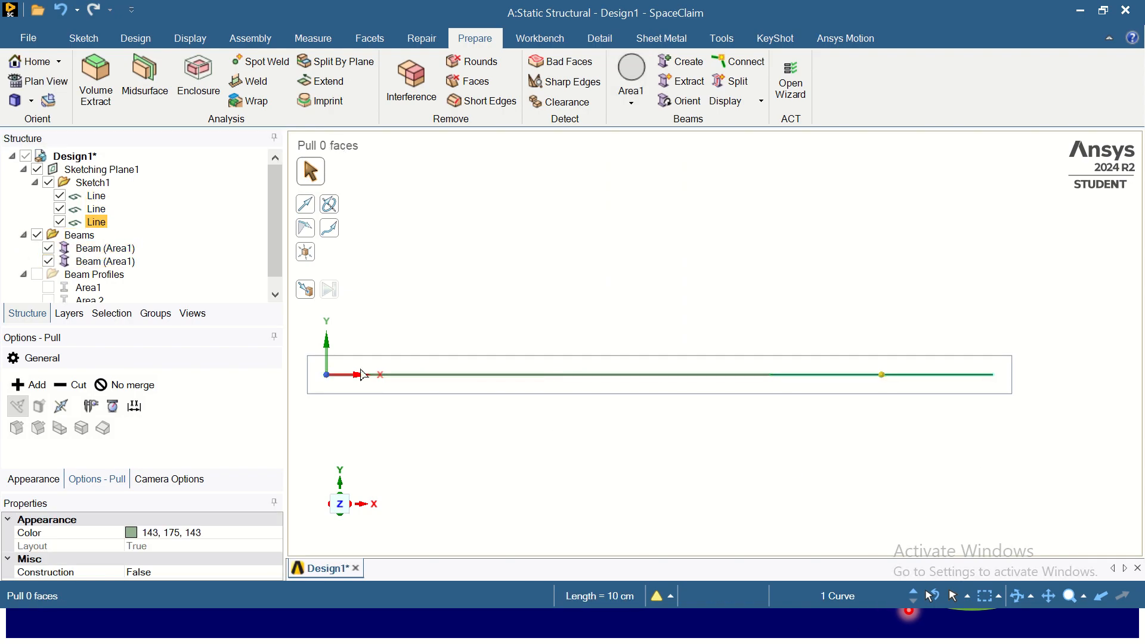
pyautogui.click(634, 104)
pyautogui.click(686, 163)
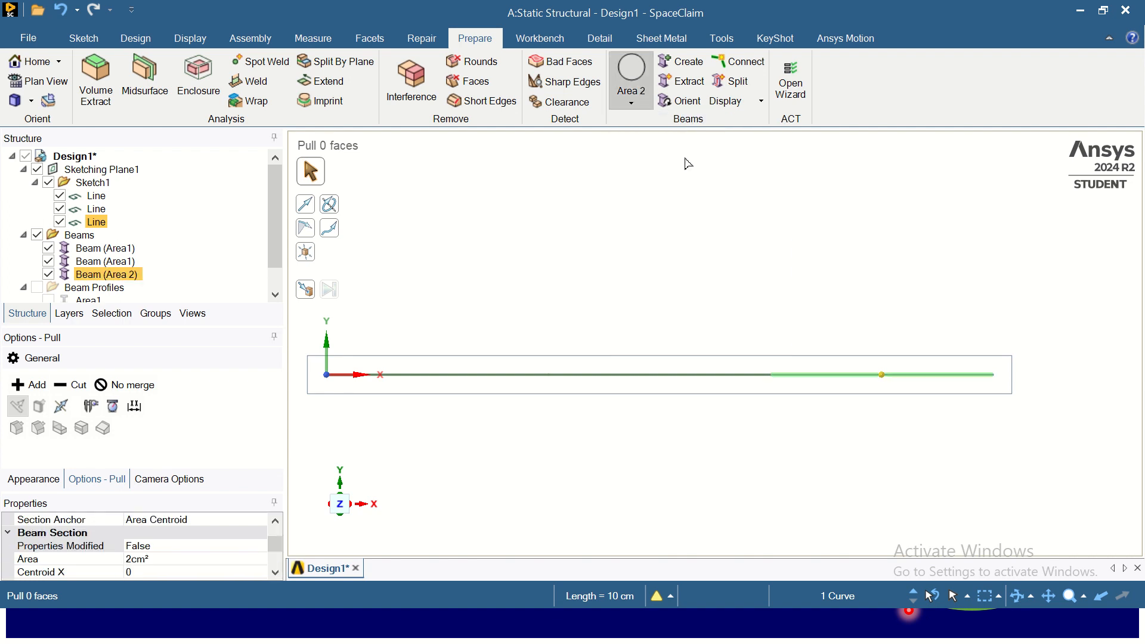
pyautogui.click(709, 230)
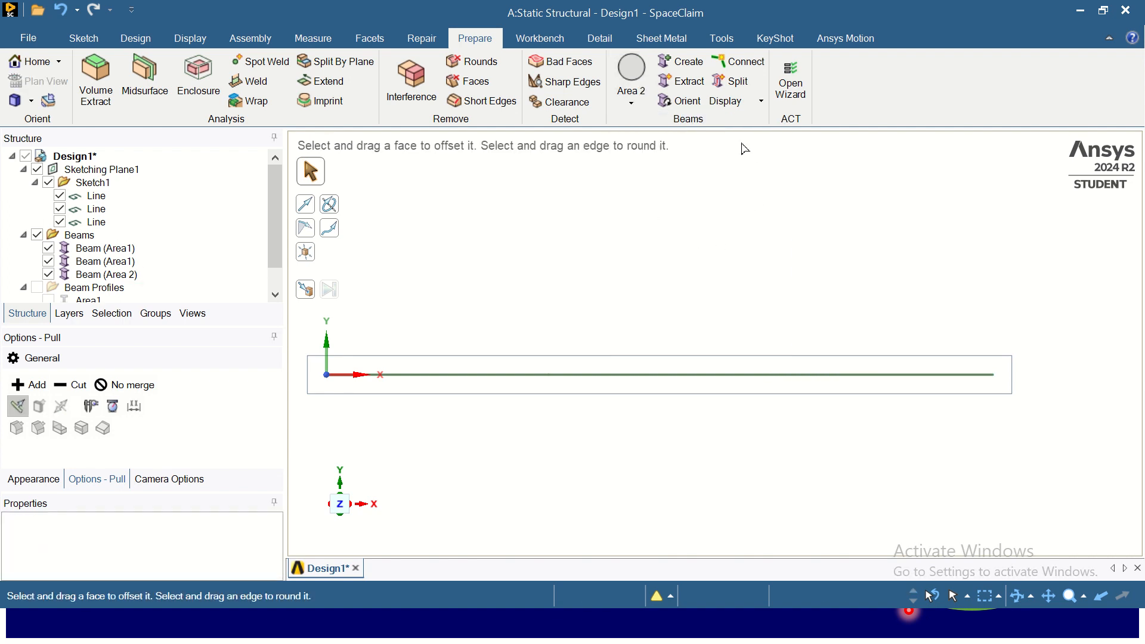
# Set the beam display to Solid Beams.
pyautogui.click(761, 102)
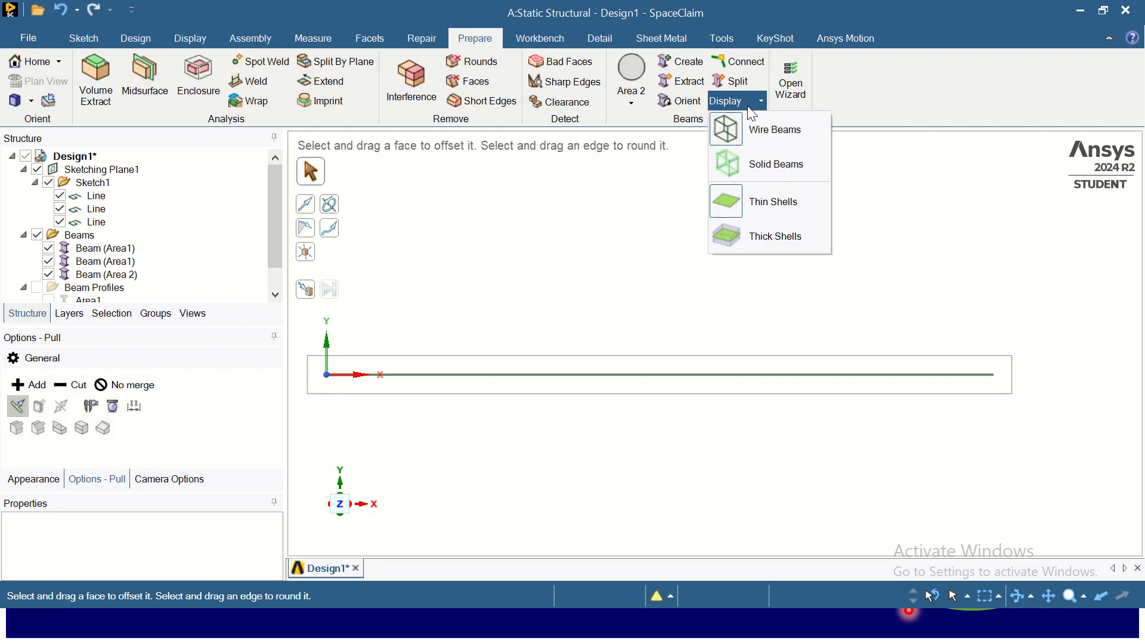
pyautogui.click(775, 163)
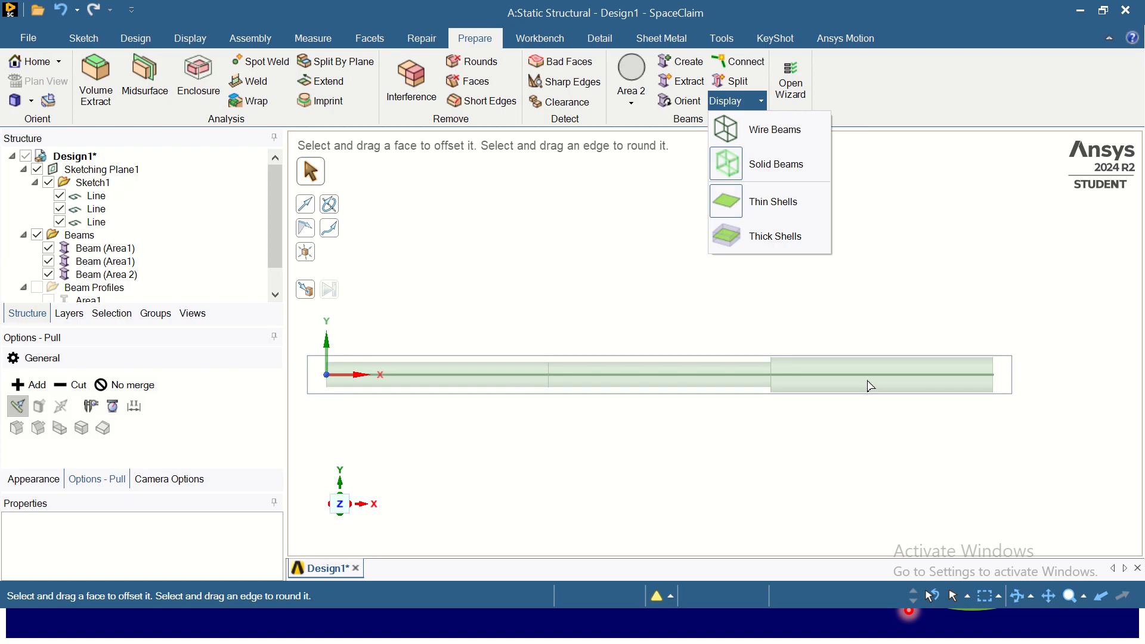
pyautogui.click(833, 484)
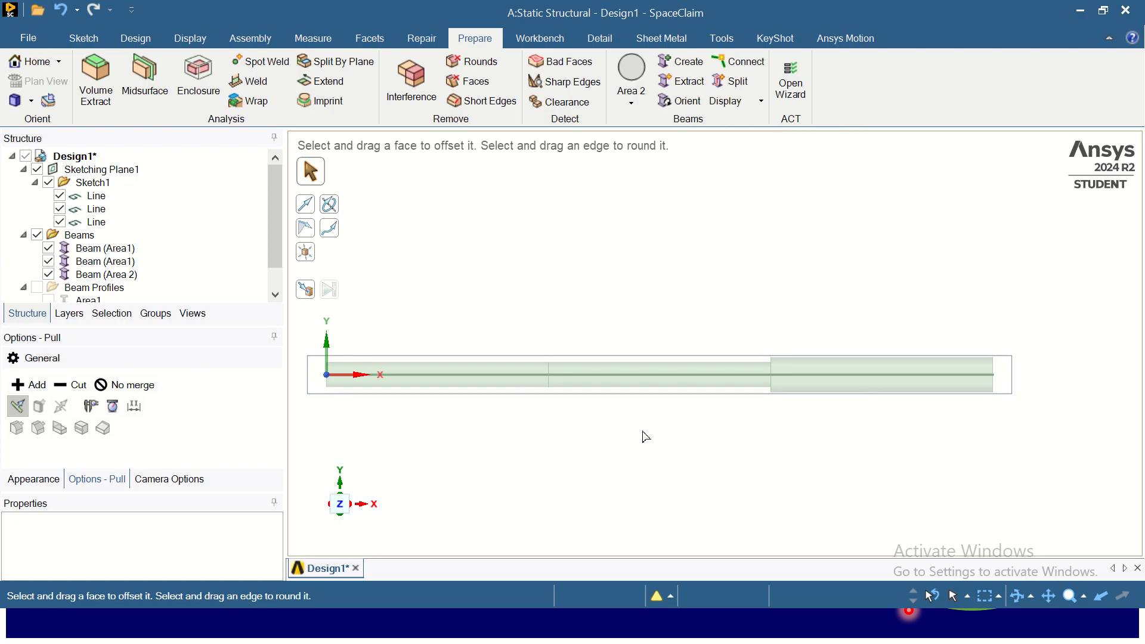
# Move all three beams, two with Area1 and one with Area 2, together into one new component.
pyautogui.click(92, 250)
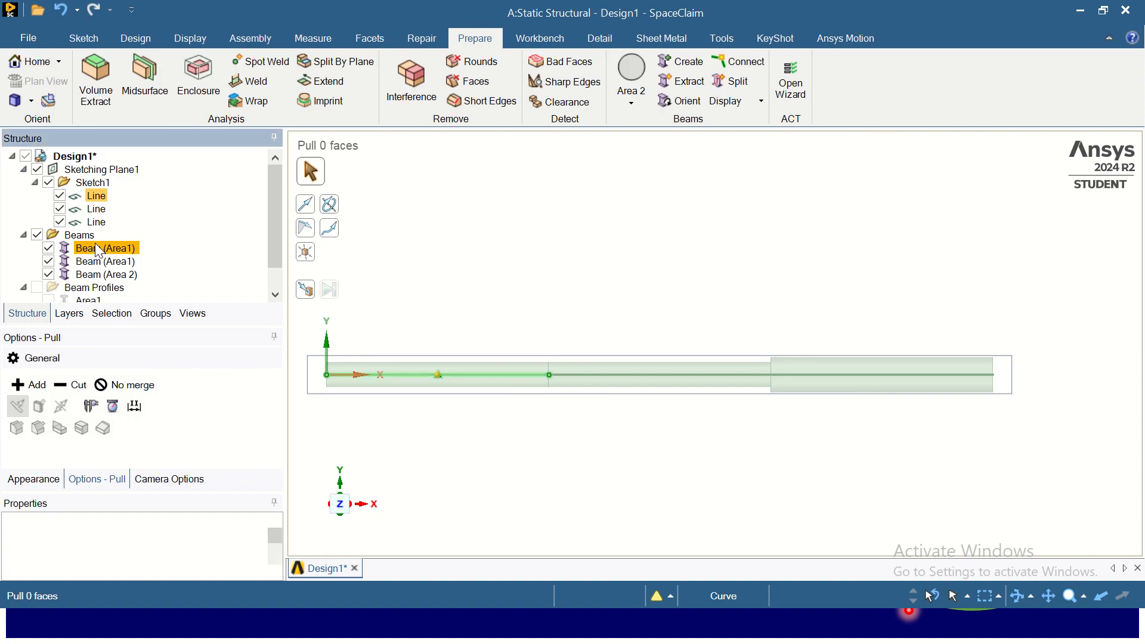
pyautogui.keyDown('shift'); pyautogui.click(111, 275); pyautogui.keyUp('shift')
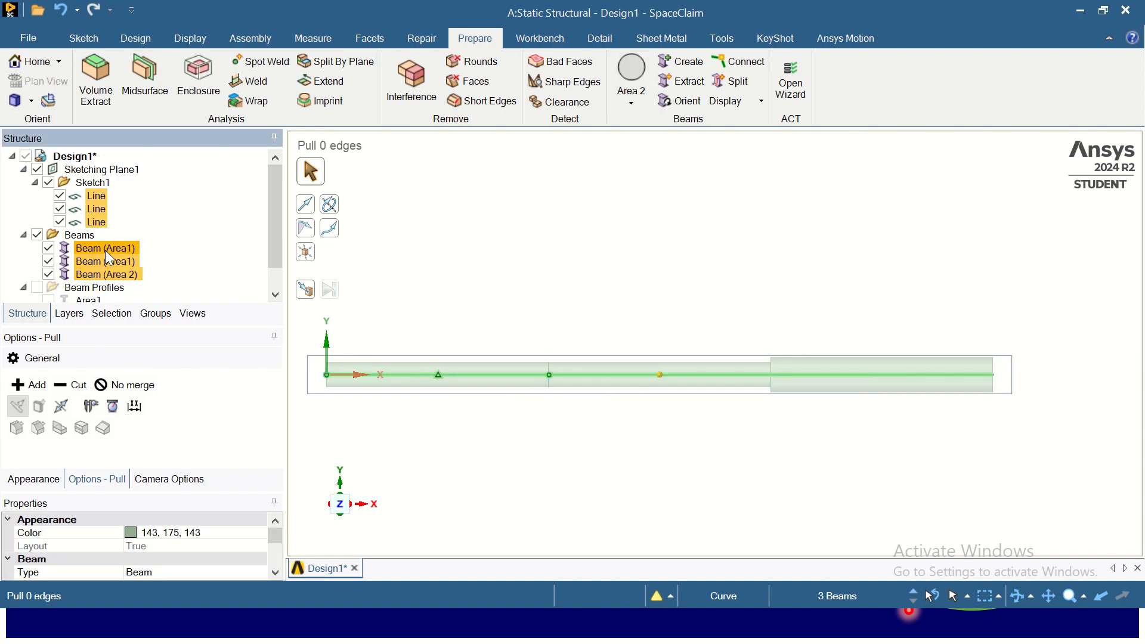
pyautogui.rightClick(105, 250)
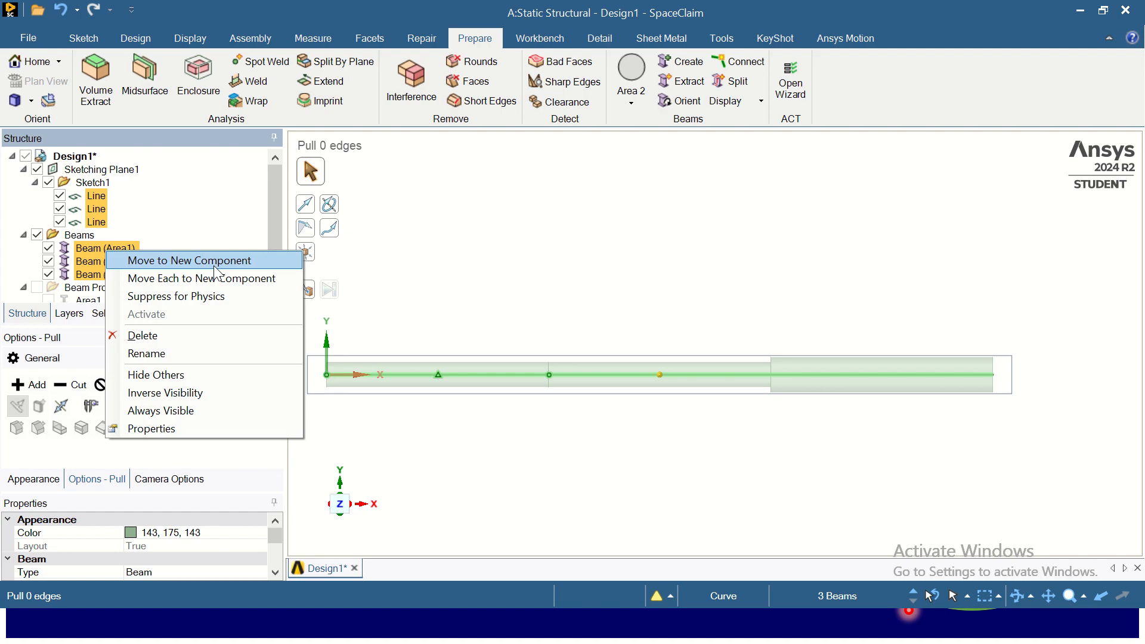
pyautogui.click(169, 260)
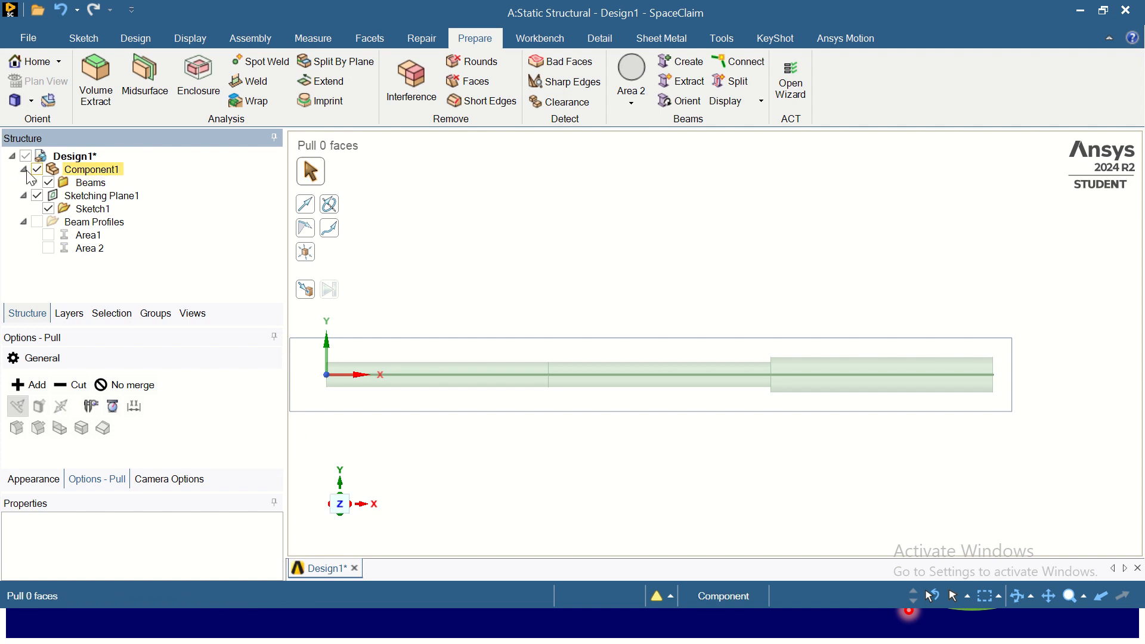
# Check the contents of Component1 by hiding it, expanding its Beams folder and showing it again.
pyautogui.click(37, 170)
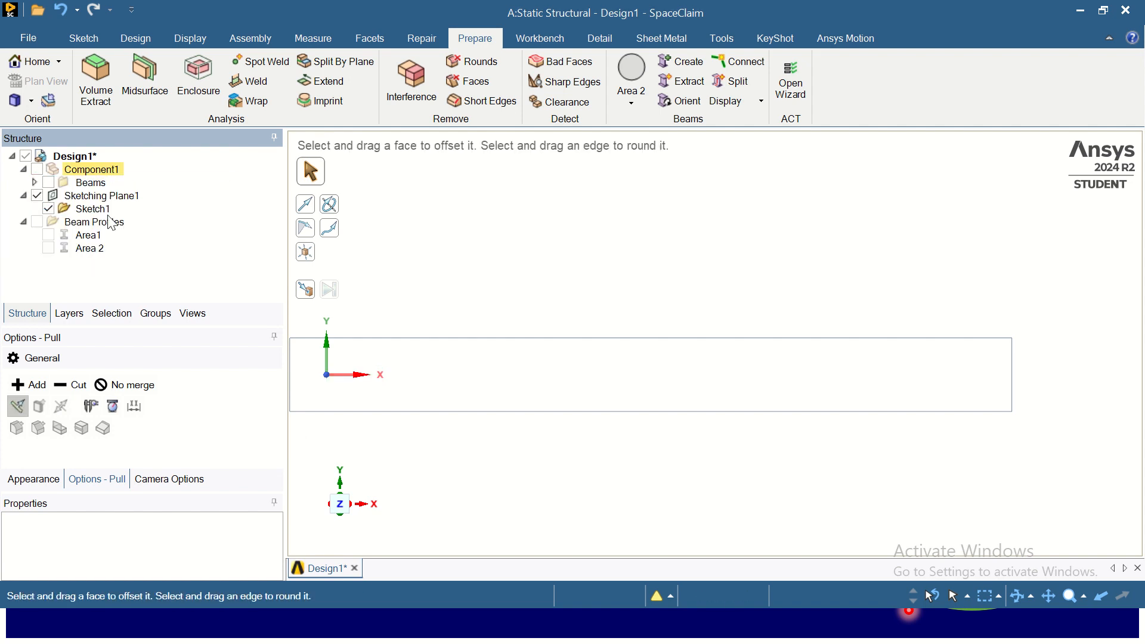
pyautogui.click(40, 169)
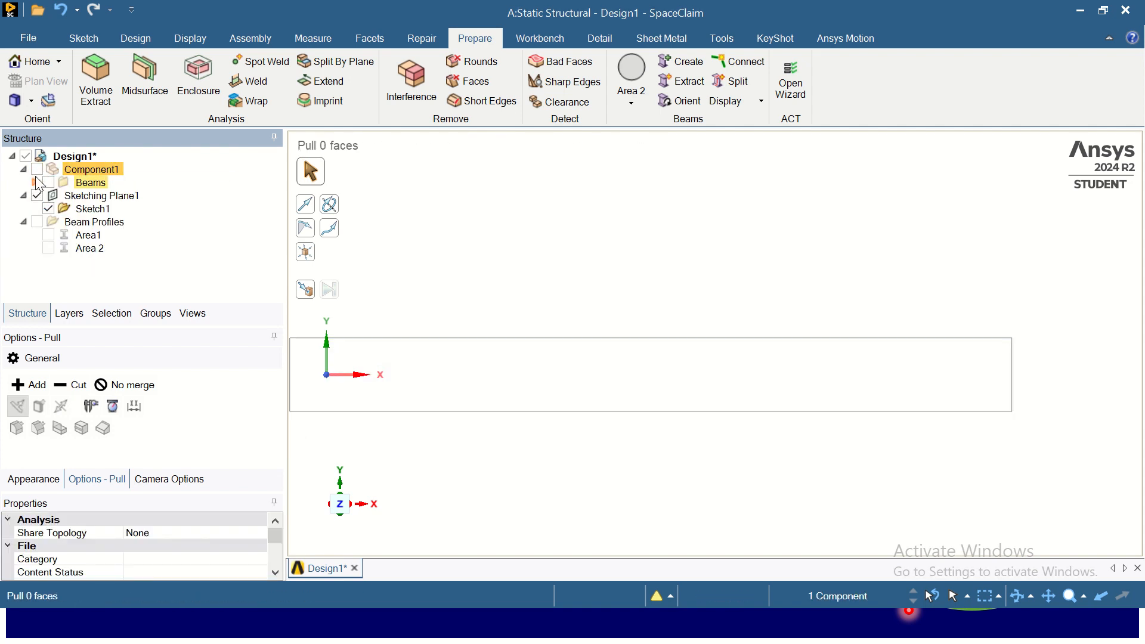
pyautogui.click(34, 182)
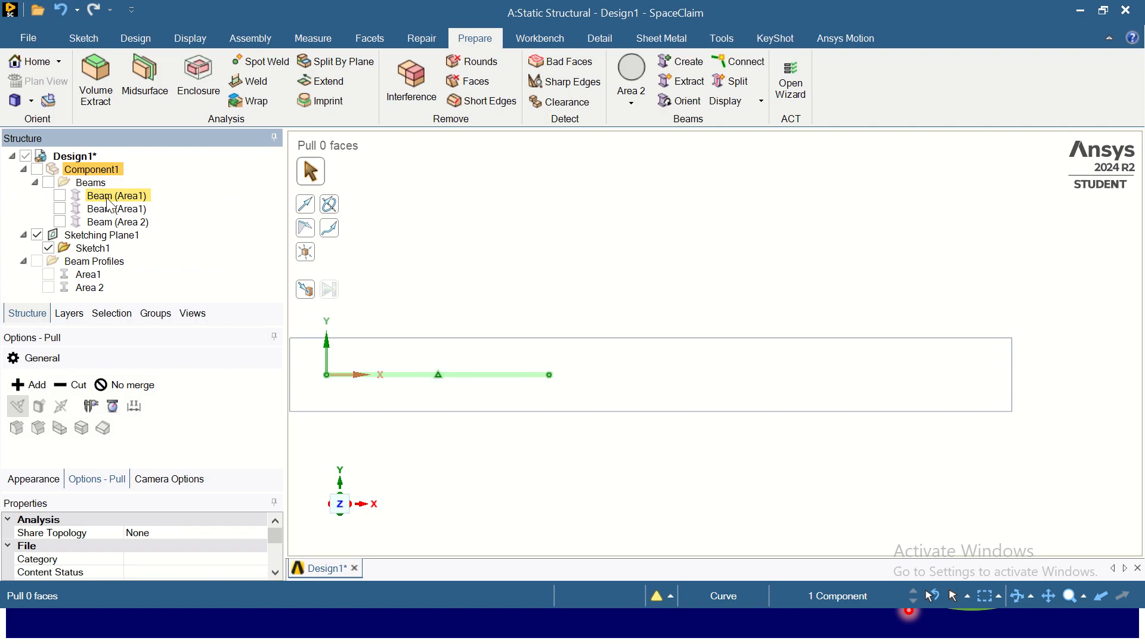
pyautogui.click(37, 169)
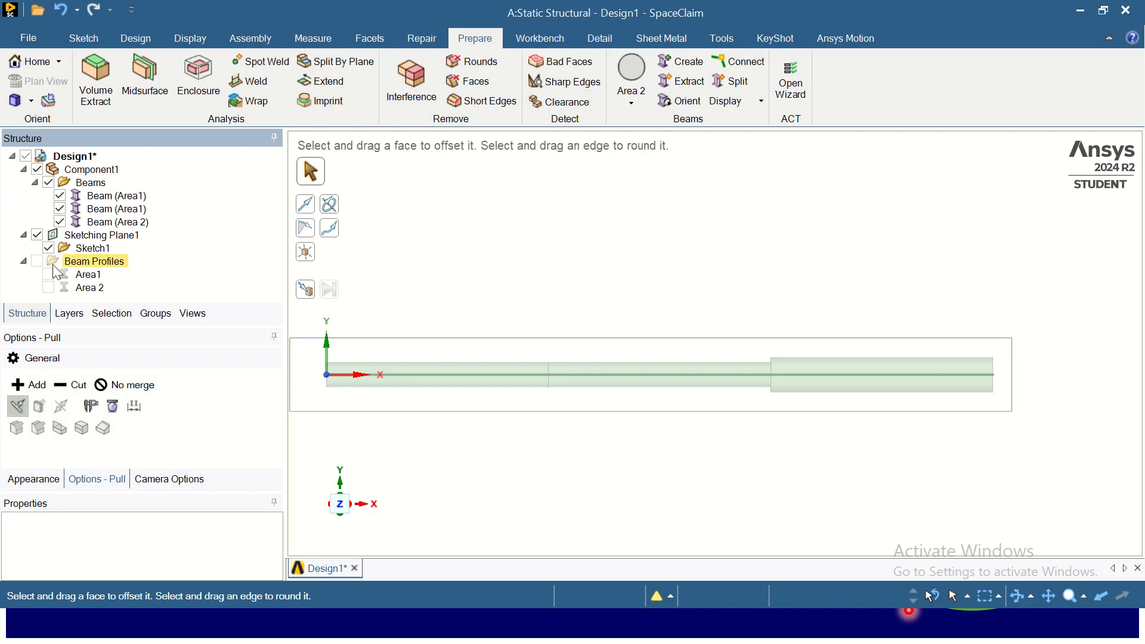
# Share the coincident topology between the two Area1 beams and the Area 2 beam of Component1.
pyautogui.click(114, 196)
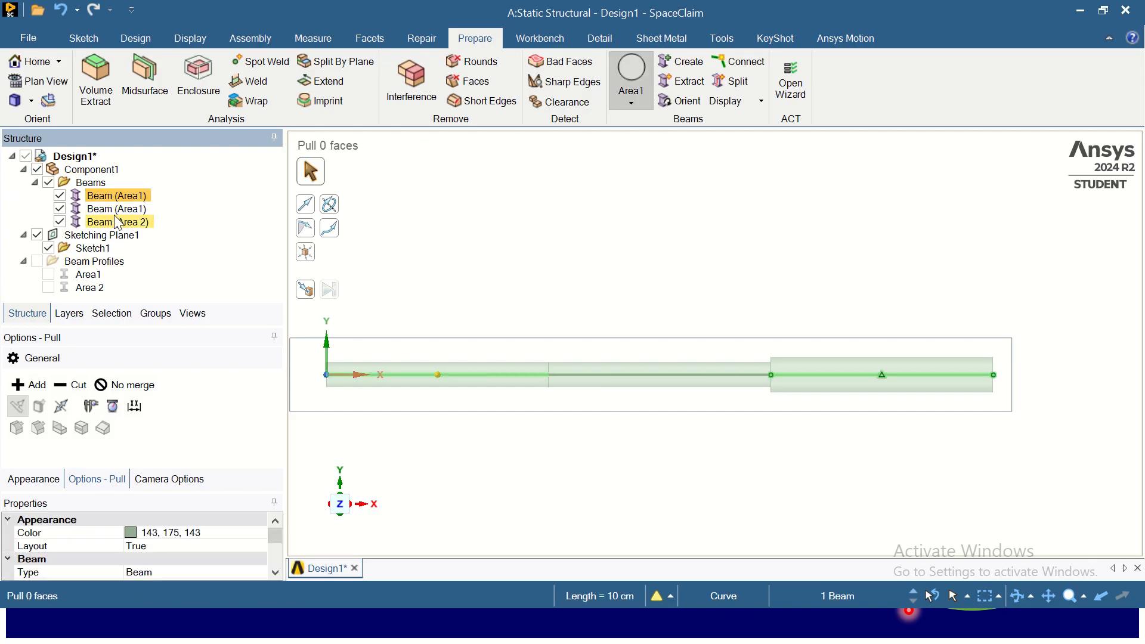
pyautogui.click(117, 208)
pyautogui.click(118, 222)
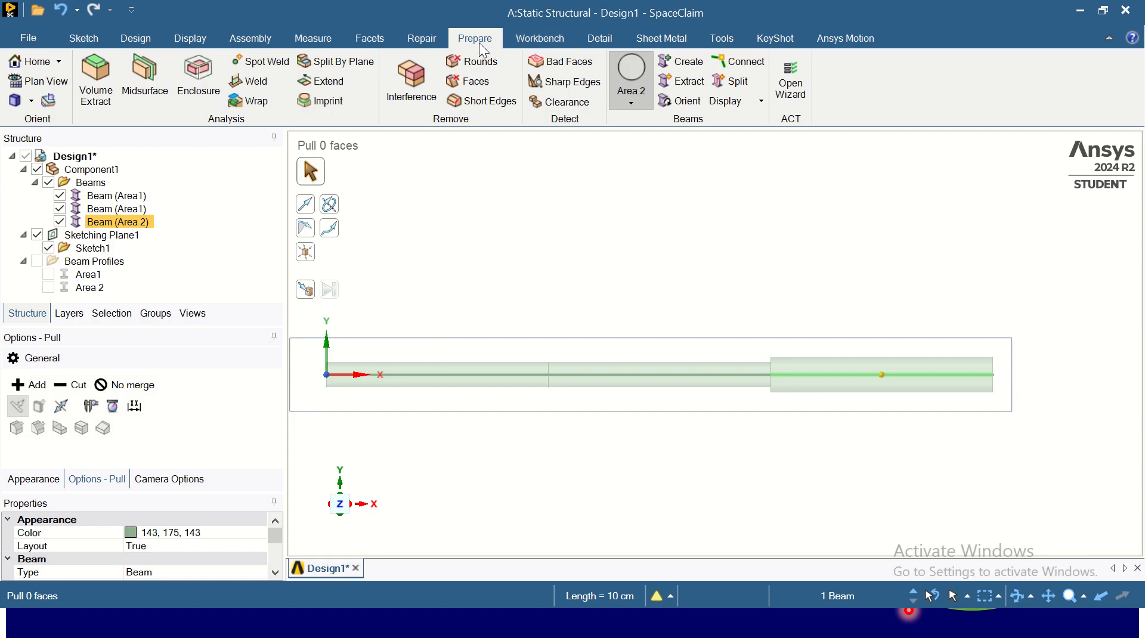
pyautogui.click(530, 41)
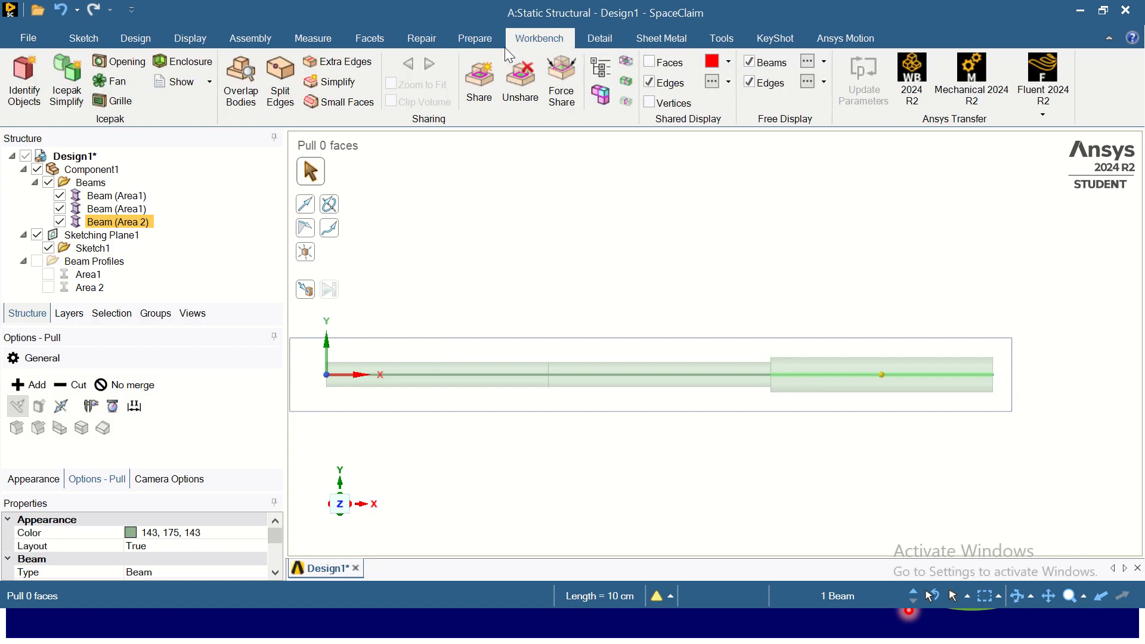
pyautogui.click(484, 76)
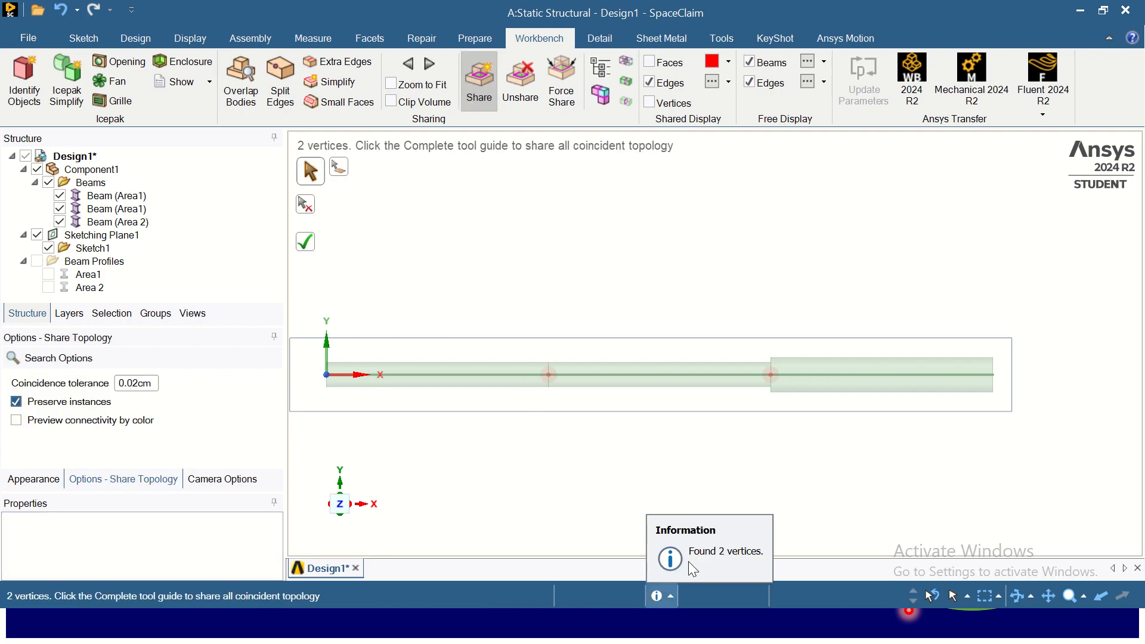
pyautogui.click(308, 245)
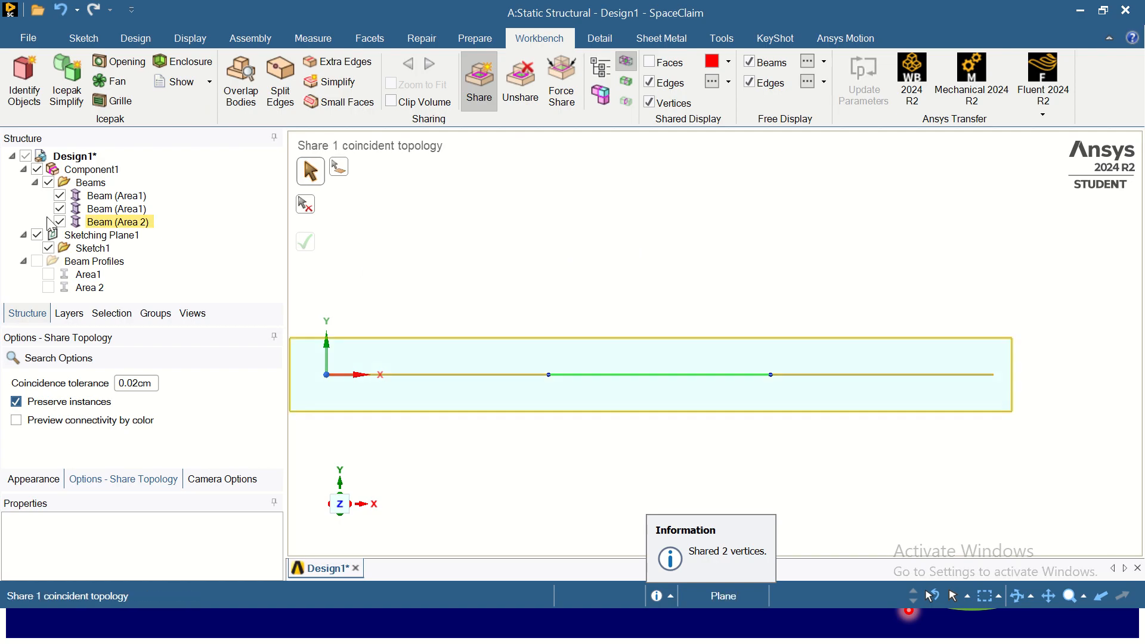
# Highlight each of the three beams in Component1 in turn to check the segments after sharing.
pyautogui.click(116, 198)
pyautogui.click(123, 211)
pyautogui.click(128, 223)
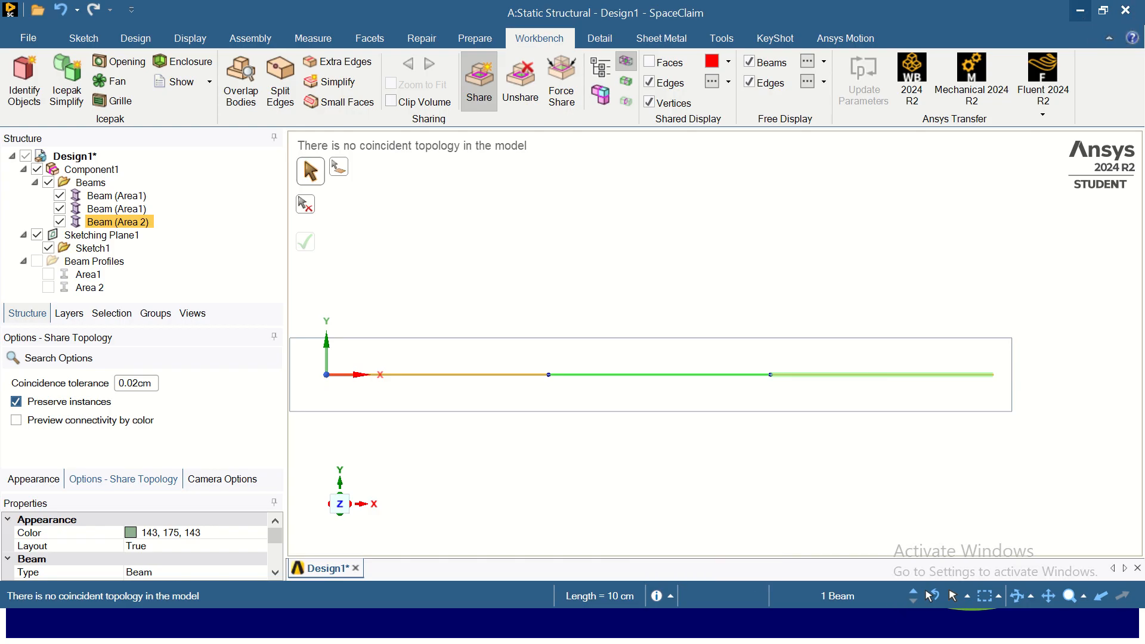
# Switch to the Stepped bar project in Workbench and open the Model of the Static Structural system in Mechanical.
pyautogui.click(1084, 18)
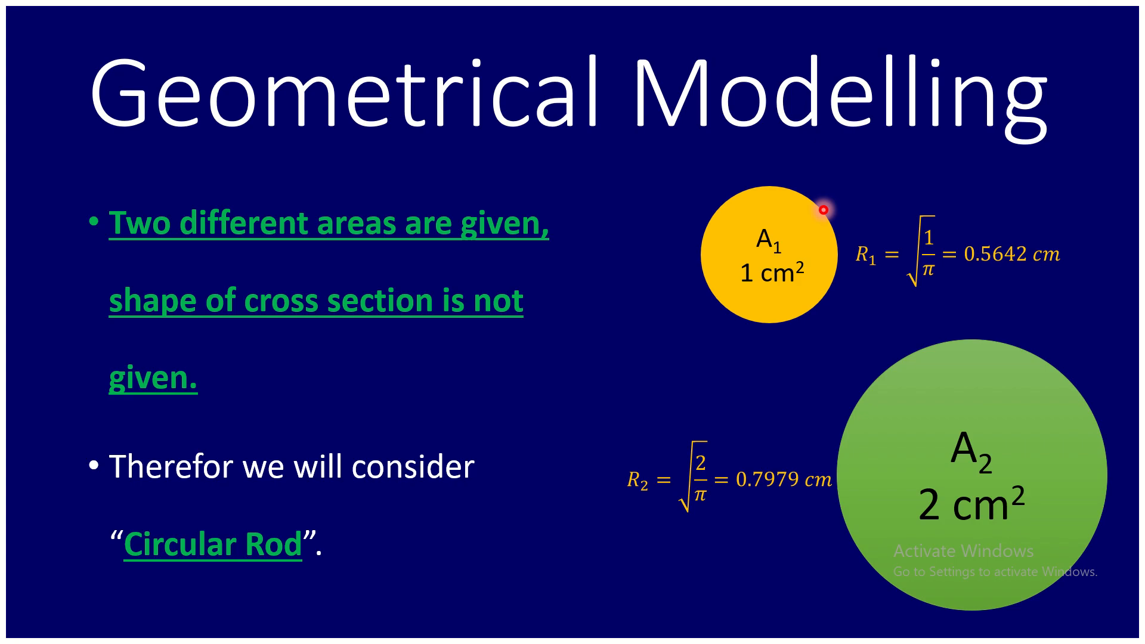
pyautogui.hotkey('alt', 'Tab')
pyautogui.hotkey('alt', 'Tab')
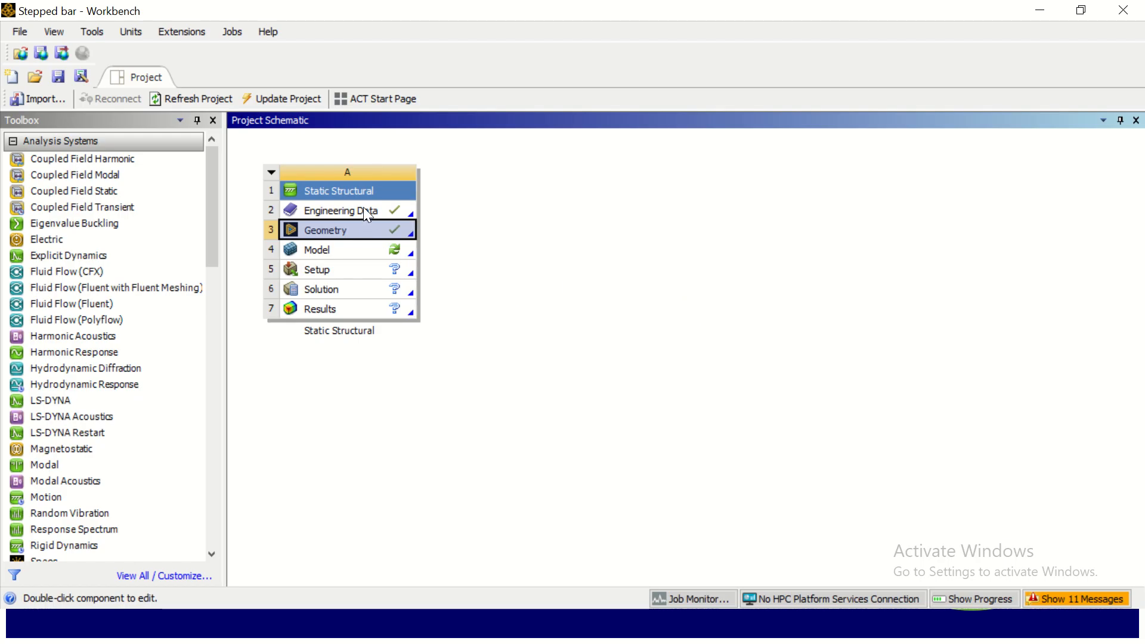
pyautogui.click(363, 206)
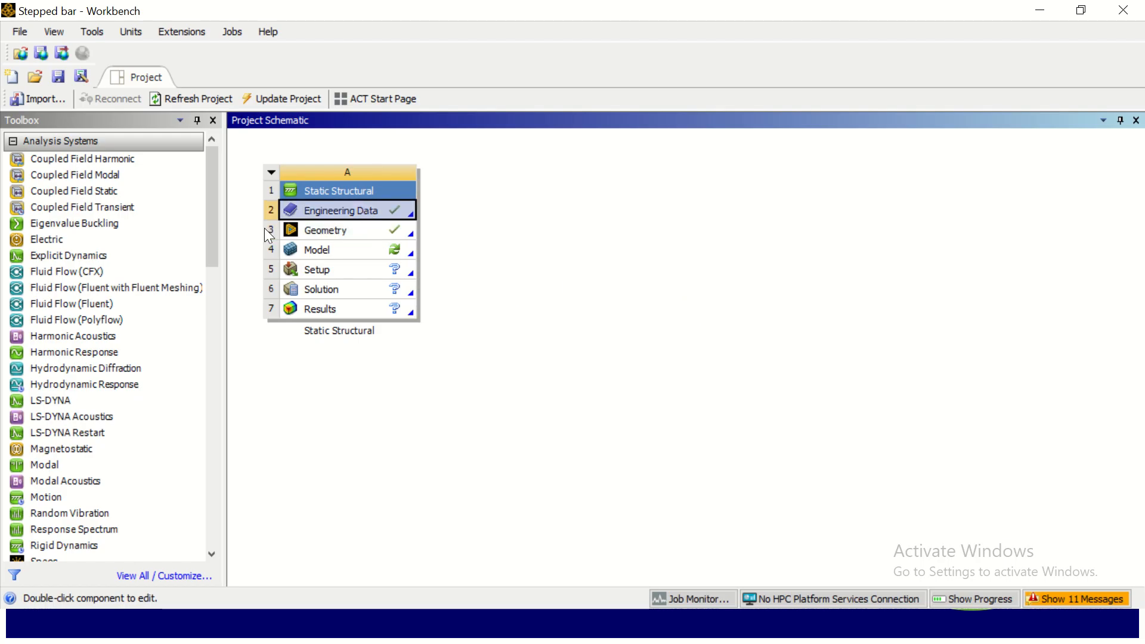
pyautogui.click(358, 234)
pyautogui.click(365, 253)
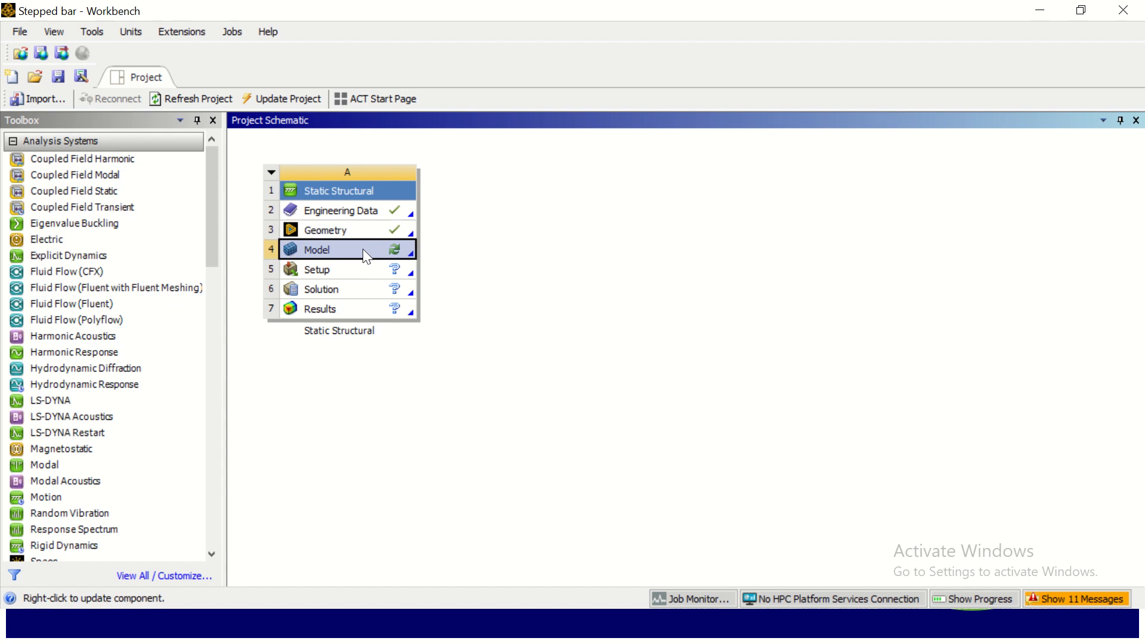
pyautogui.doubleClick(363, 249)
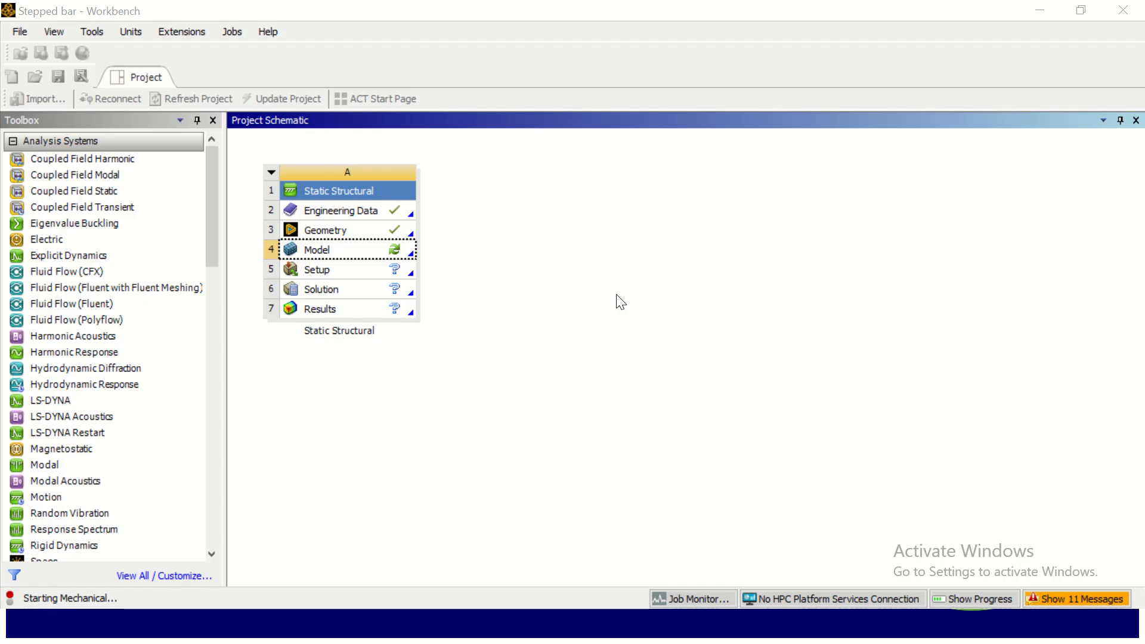
# Switch to the PowerPoint slide show, review the Material Properties and Geometrical Modelling slides, and bring up the Meshing slide.
pyautogui.hotkey('alt', 'Tab')
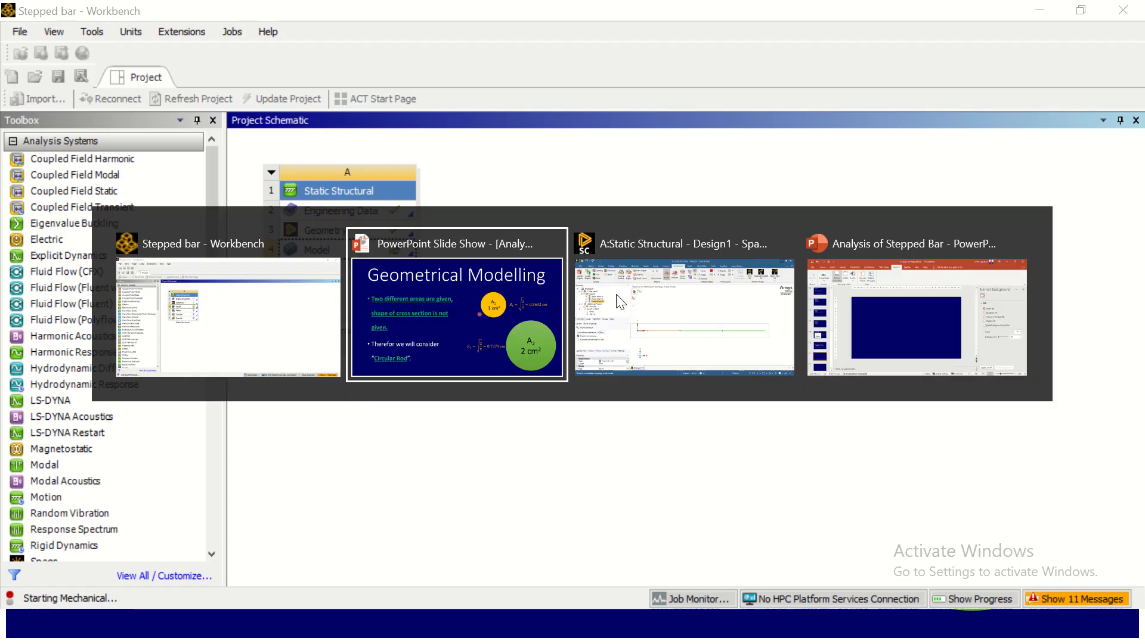
pyautogui.click(475, 316)
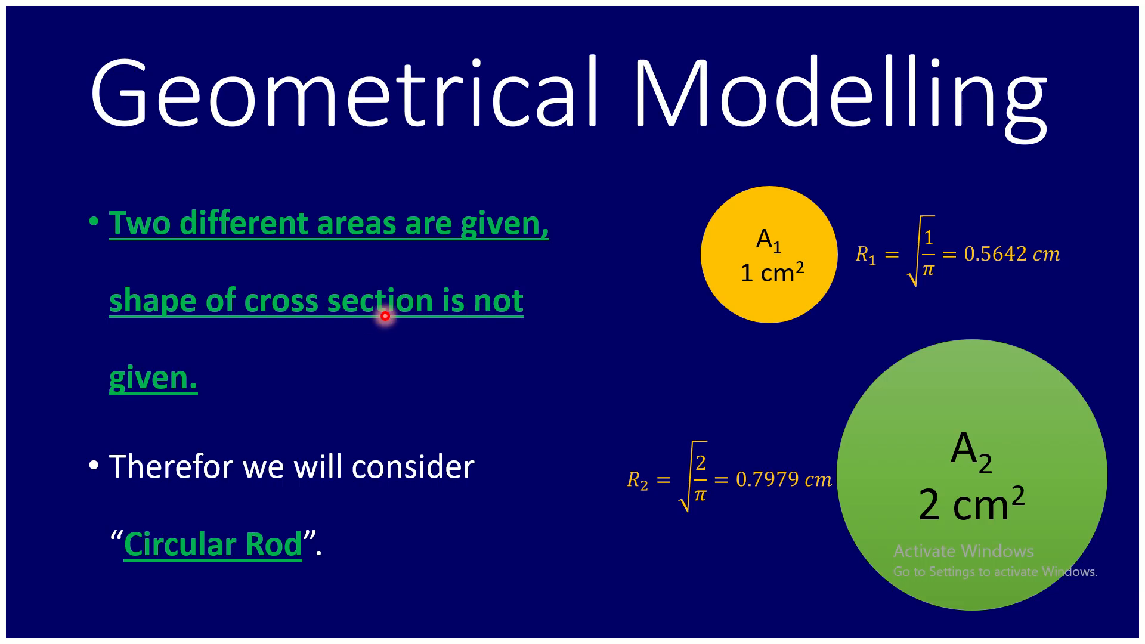
pyautogui.press('Left')
pyautogui.press('Left')
pyautogui.press('Left')
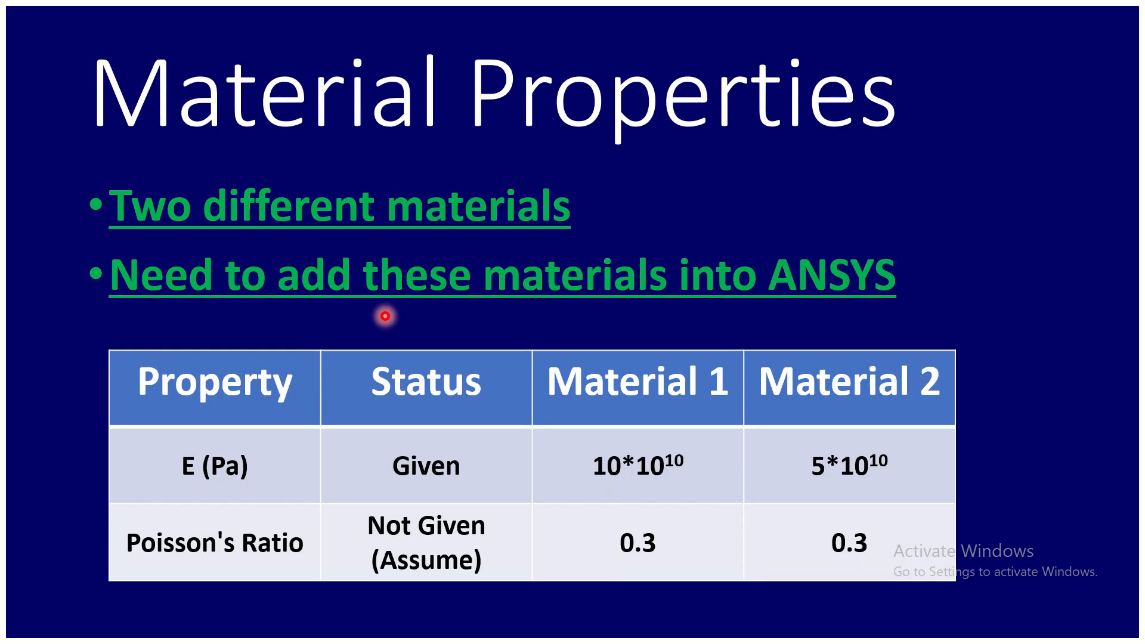
pyautogui.press('Right')
pyautogui.press('Right')
pyautogui.press('Right')
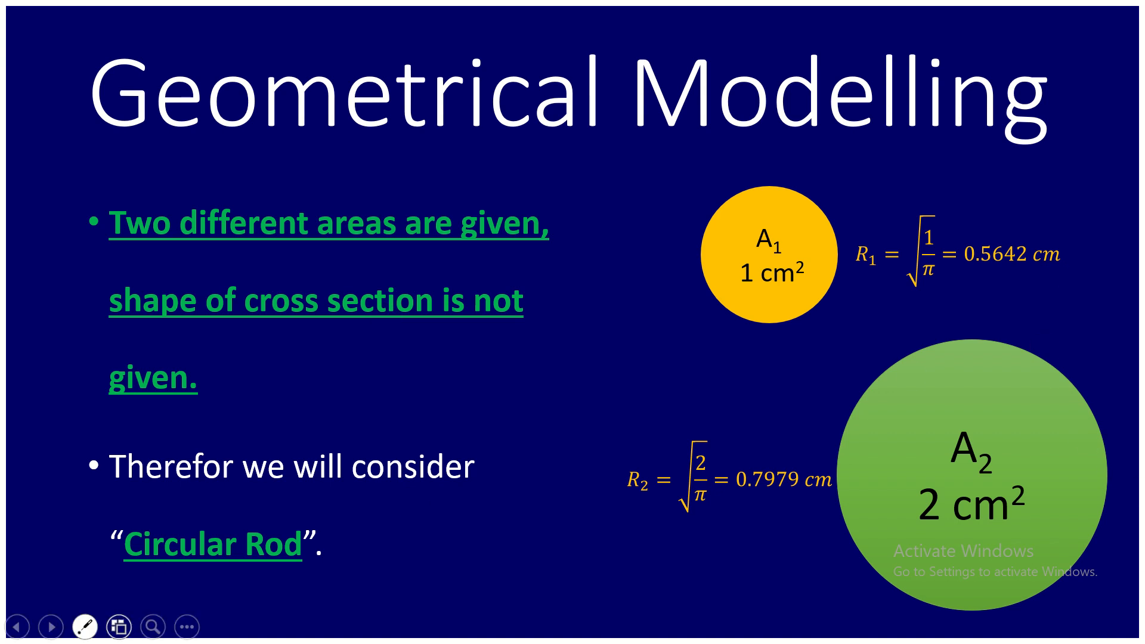
pyautogui.click(51, 626)
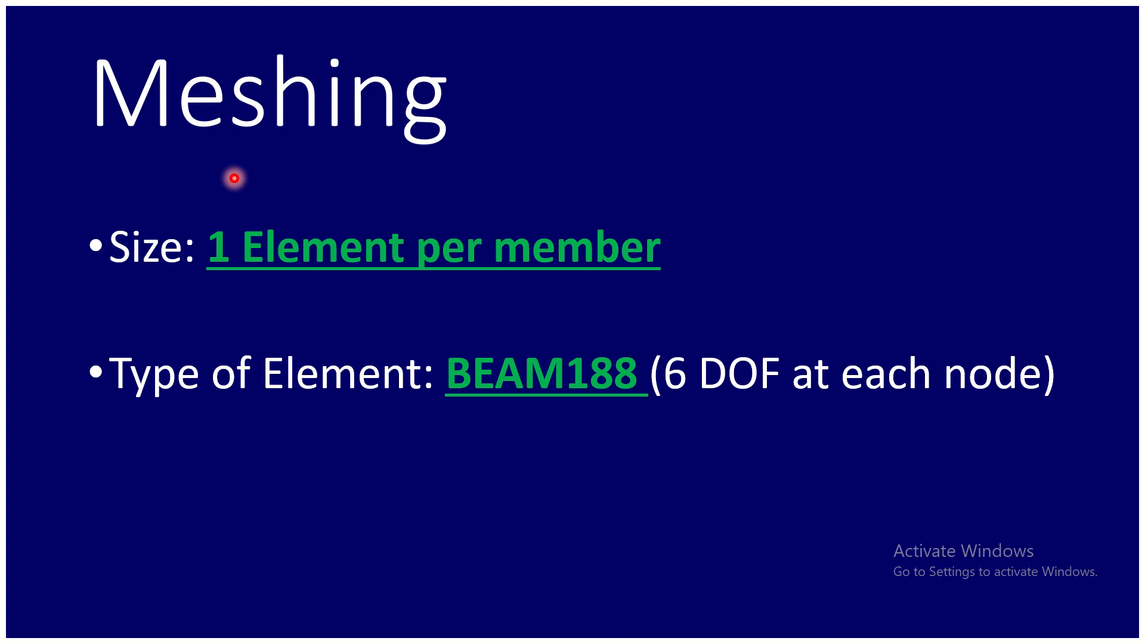
# Check Mechanical's start-up in Workbench, consult the Meshing slide again, and return to the Stepped bar project.
pyautogui.hotkey('alt', 'Tab')
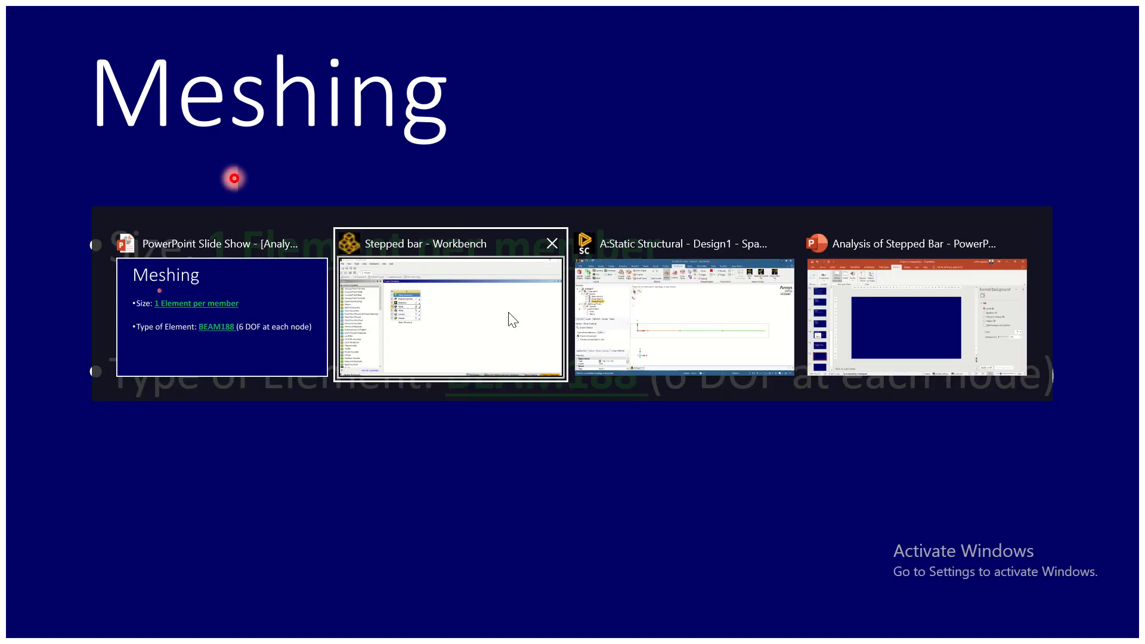
pyautogui.click(541, 330)
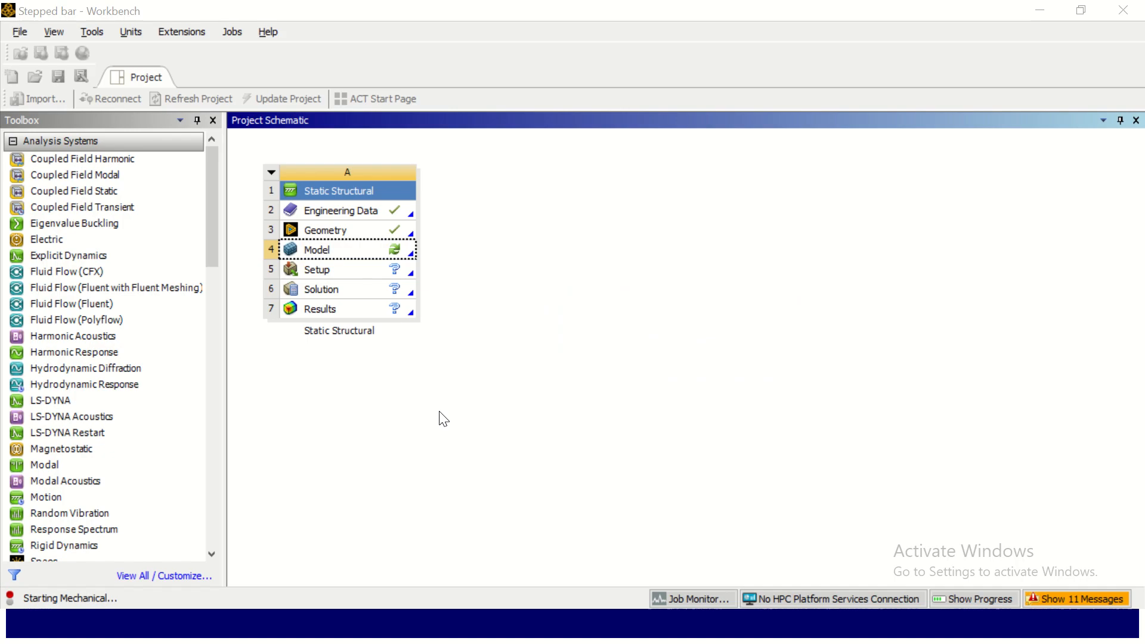
pyautogui.hotkey('alt', 'Tab')
pyautogui.click(430, 328)
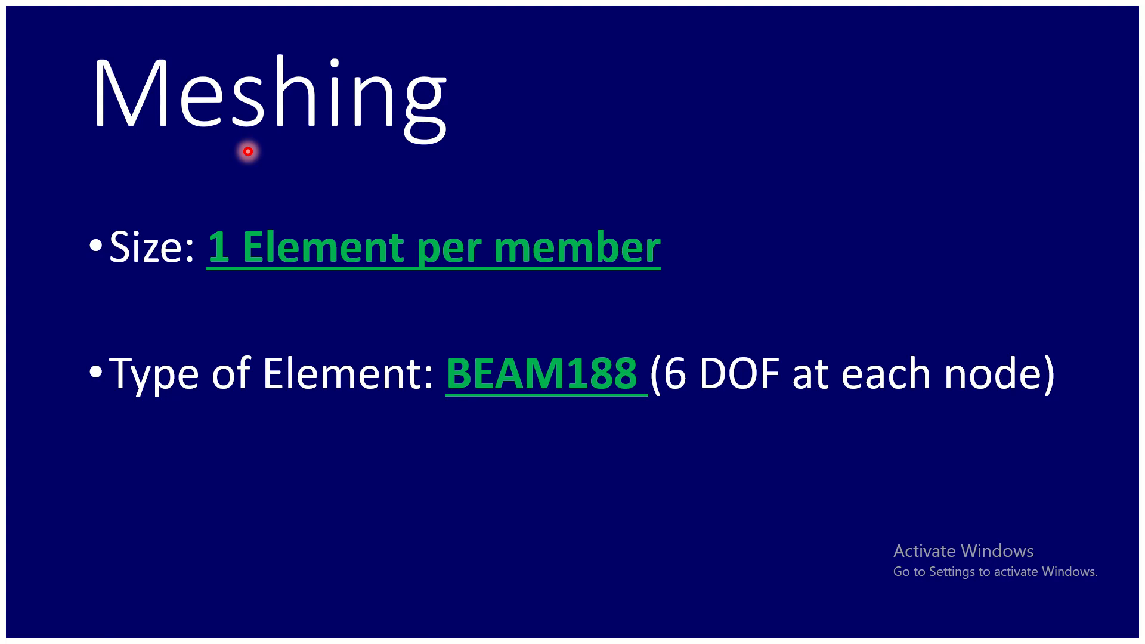
pyautogui.hotkey('alt', 'Tab')
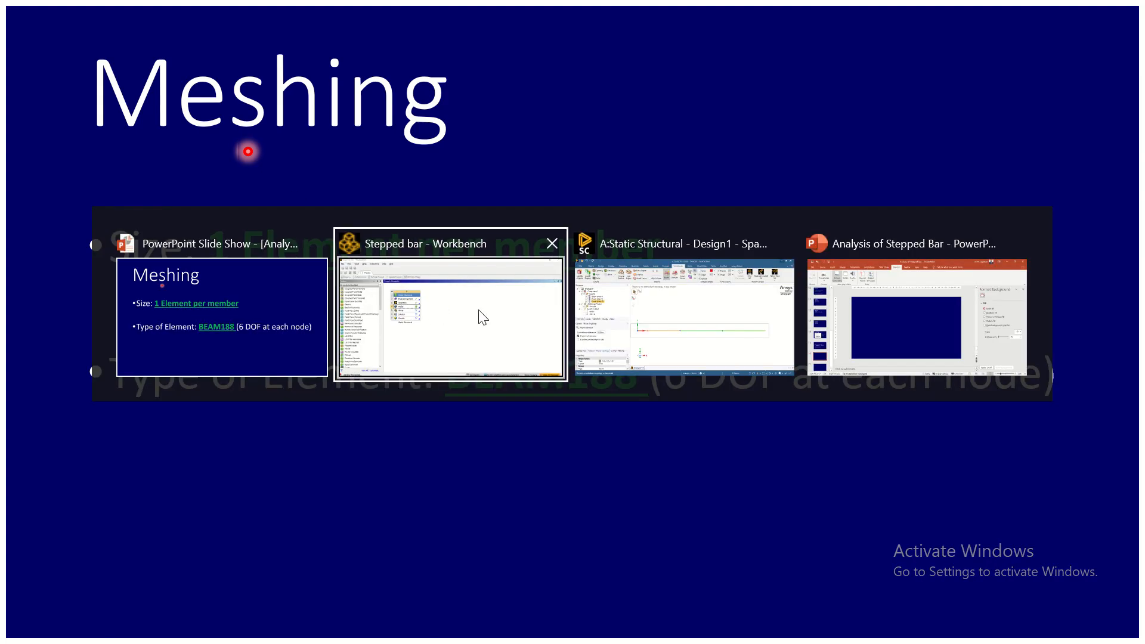
pyautogui.click(468, 376)
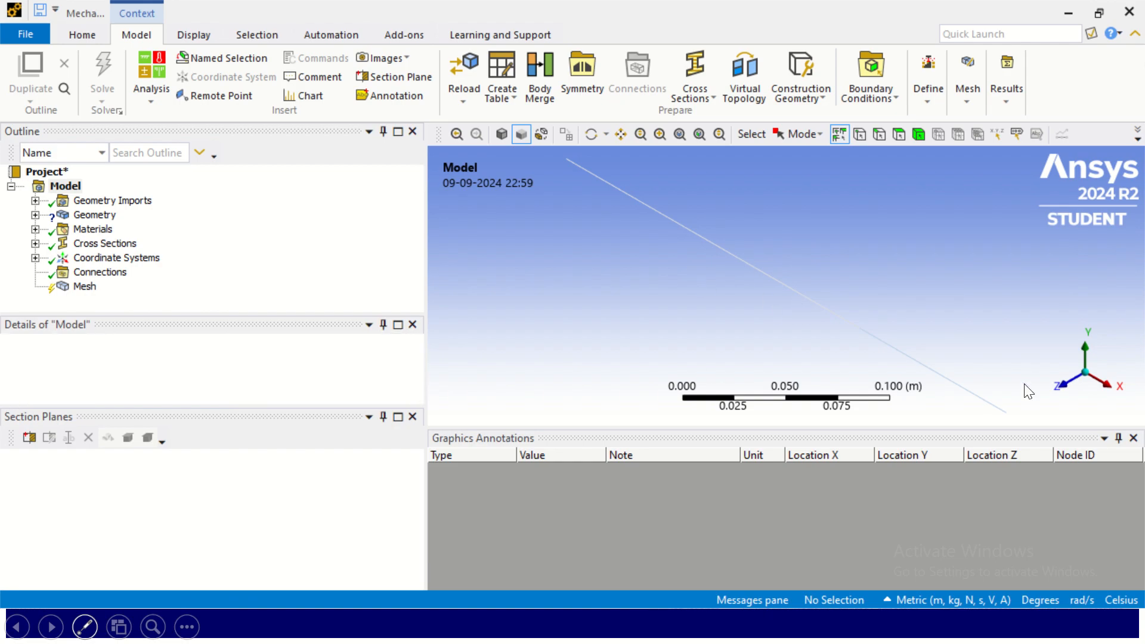
# Expand the imported geometry and Component1 in Mechanical to examine the beam bodies in the model.
pyautogui.click(1072, 385)
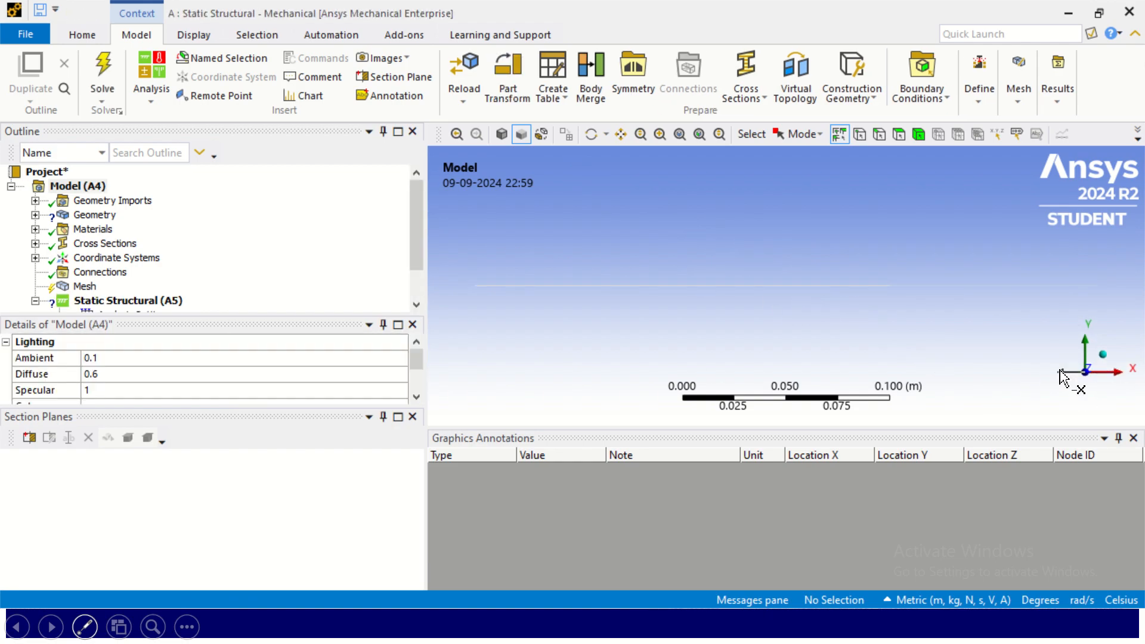
pyautogui.click(620, 134)
pyautogui.moveTo(711, 279); pyautogui.dragTo(707, 226)
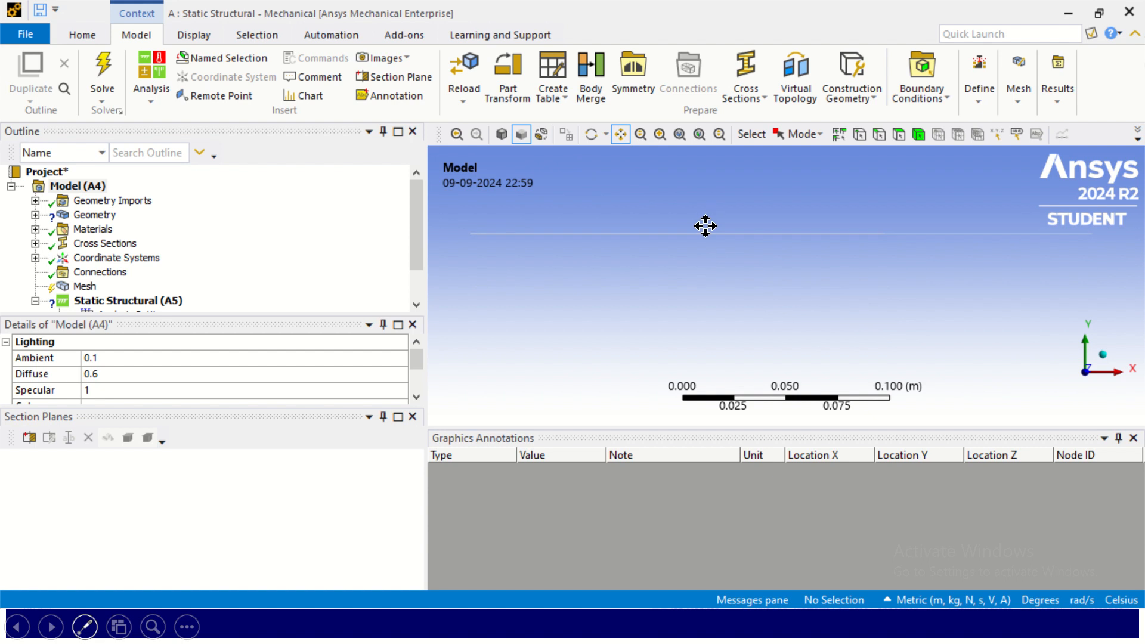
pyautogui.click(35, 201)
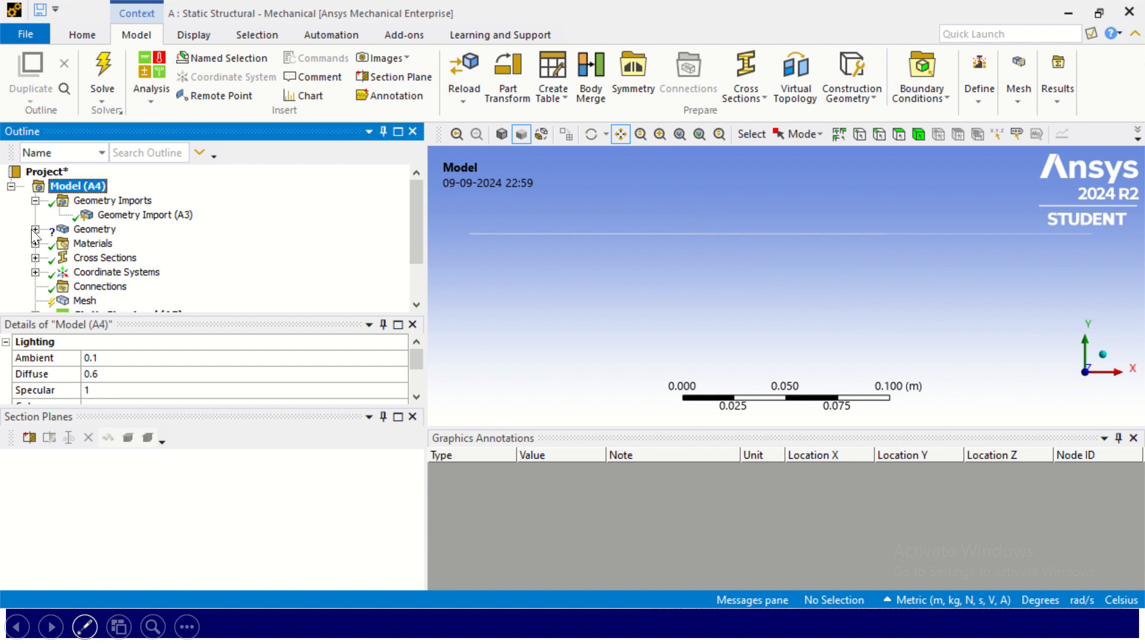
pyautogui.click(36, 229)
pyautogui.click(141, 243)
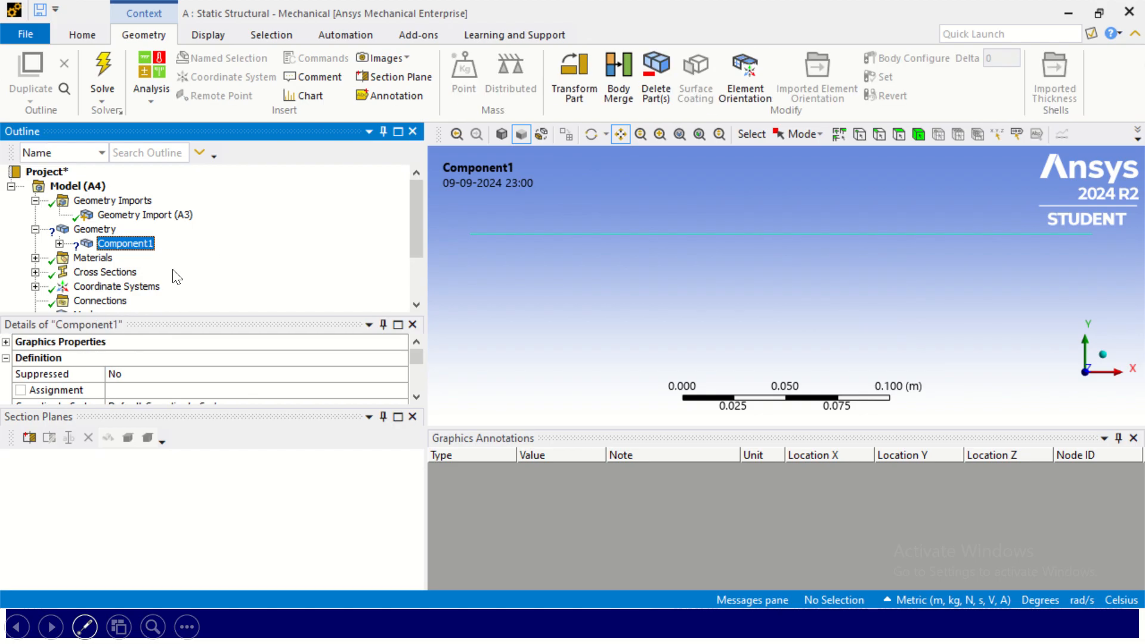
pyautogui.click(59, 243)
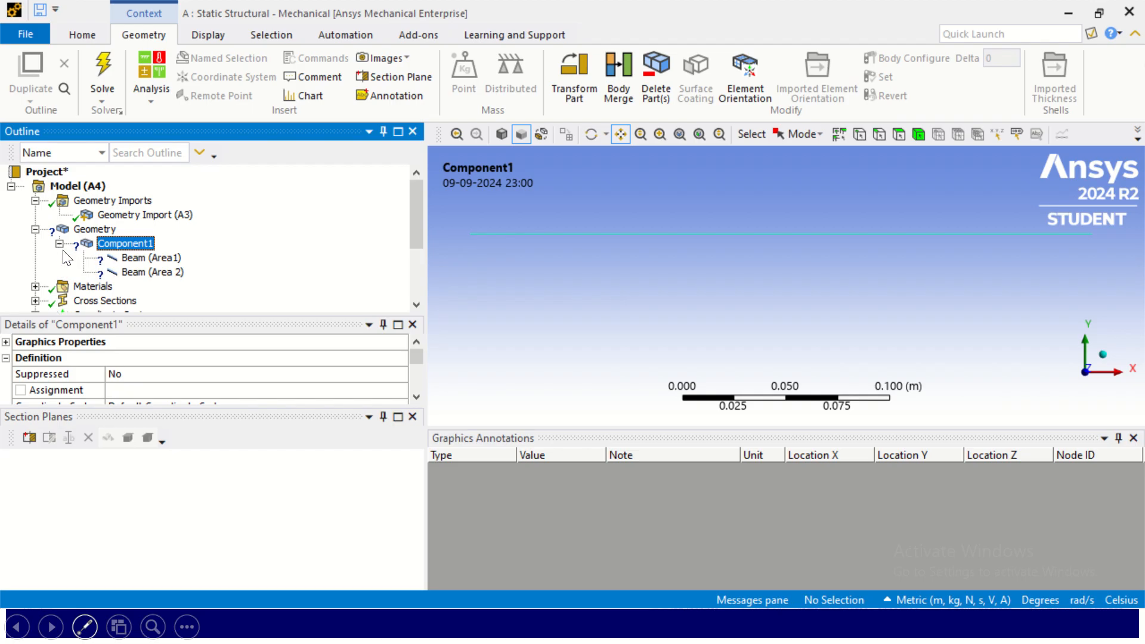
# Assign Material 1 to the Beam (Area1) body of Component1.
pyautogui.click(164, 259)
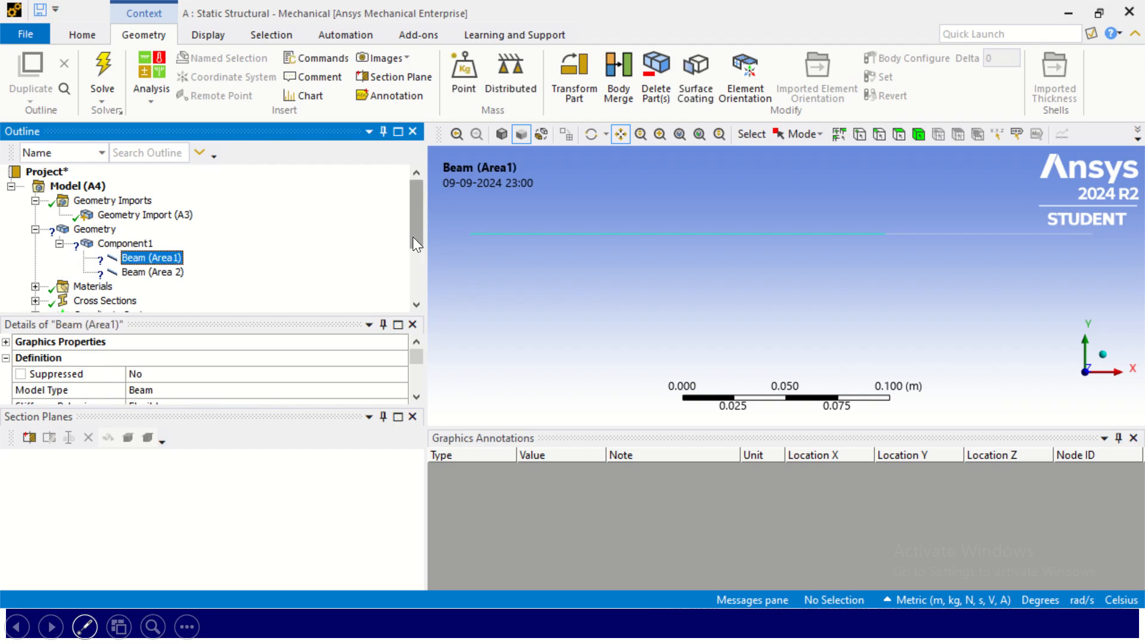
pyautogui.moveTo(412, 237); pyautogui.dragTo(413, 260)
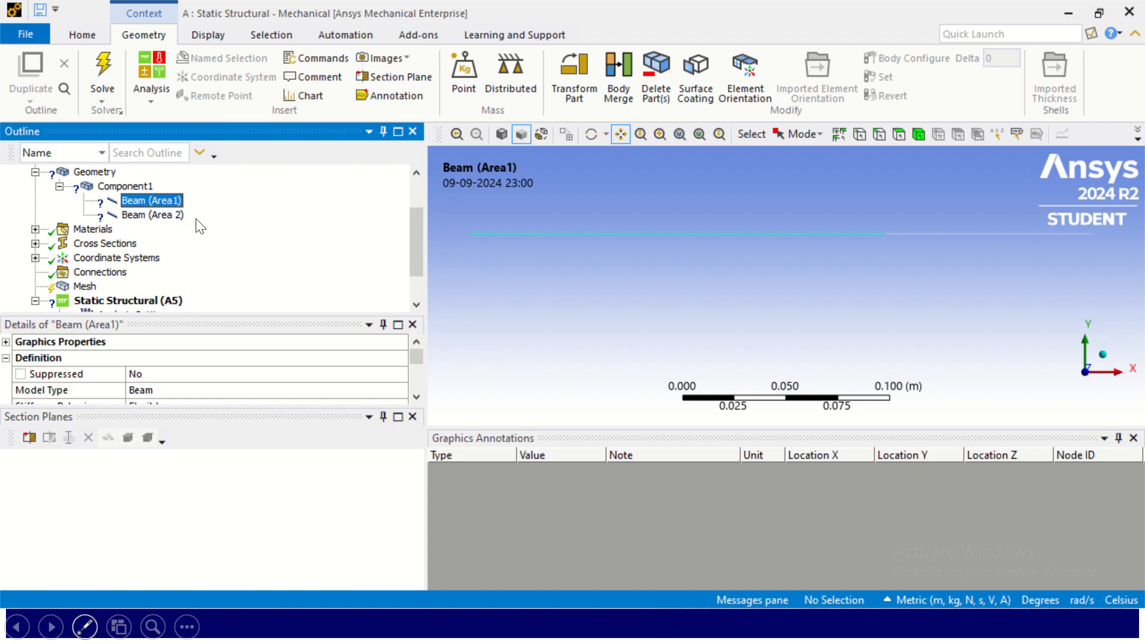
pyautogui.click(415, 396)
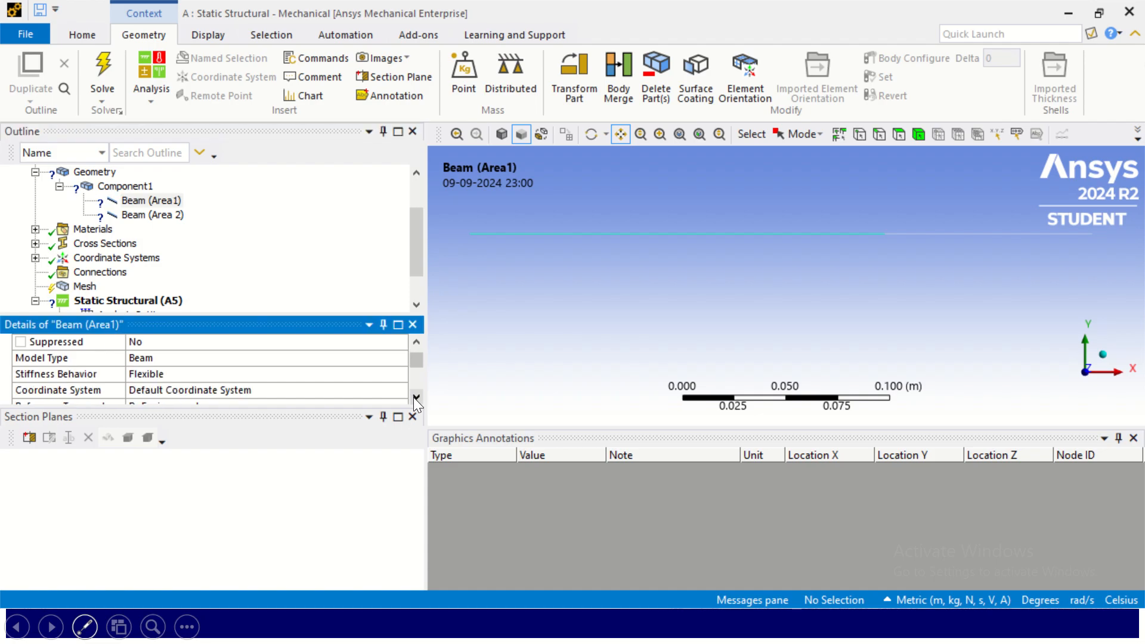
pyautogui.click(415, 398)
pyautogui.click(415, 399)
pyautogui.click(415, 398)
pyautogui.click(415, 398)
pyautogui.click(415, 398)
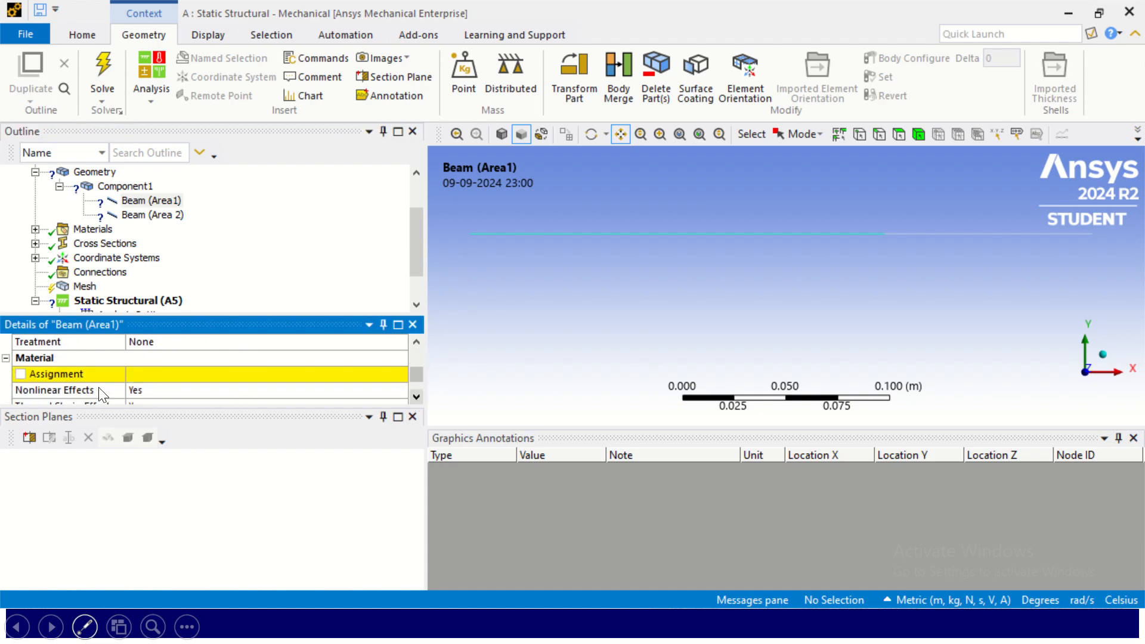
pyautogui.click(401, 374)
pyautogui.click(400, 373)
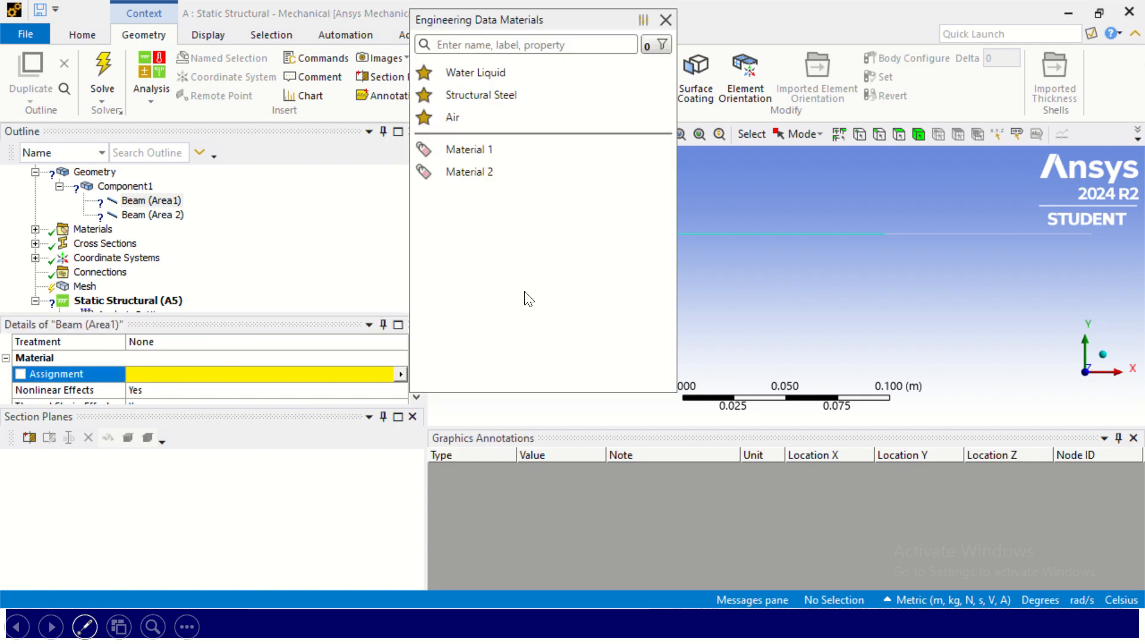
pyautogui.click(492, 157)
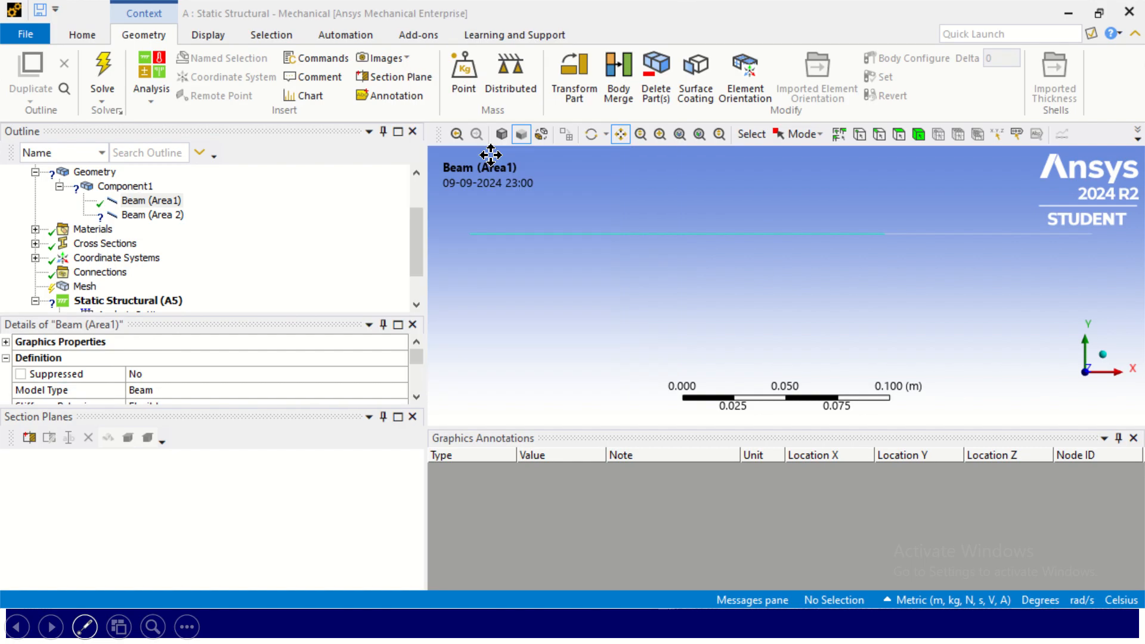
# Assign Material 2 to the Beam (Area 2) body of Component1.
pyautogui.click(152, 214)
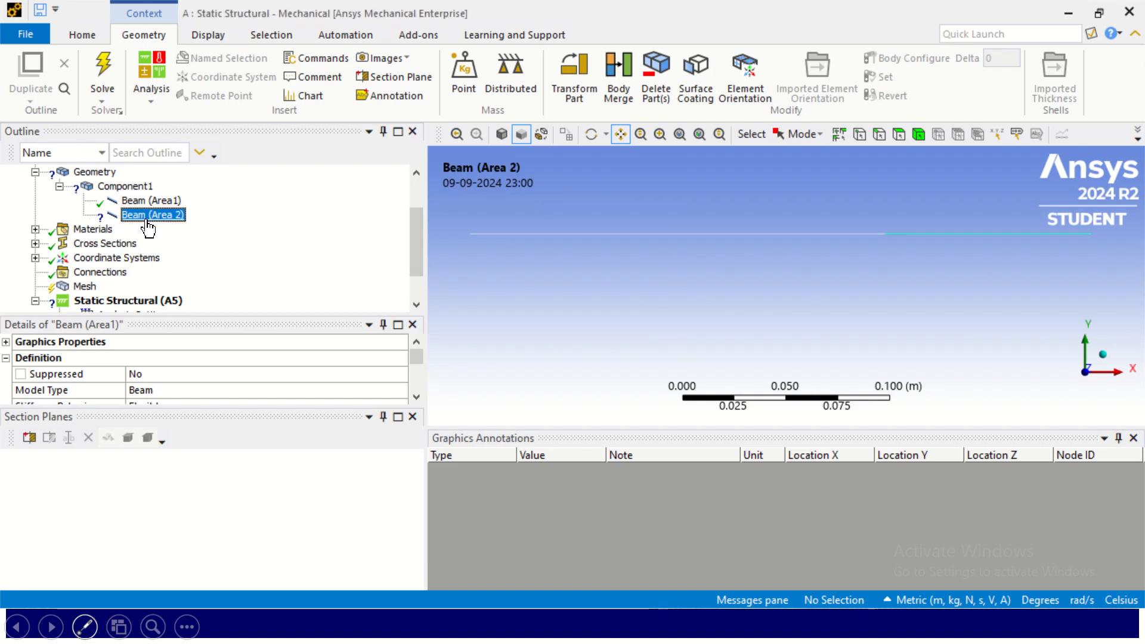
pyautogui.moveTo(416, 397); pyautogui.dragTo(417, 397)
pyautogui.click(417, 398)
pyautogui.click(405, 378)
pyautogui.click(402, 376)
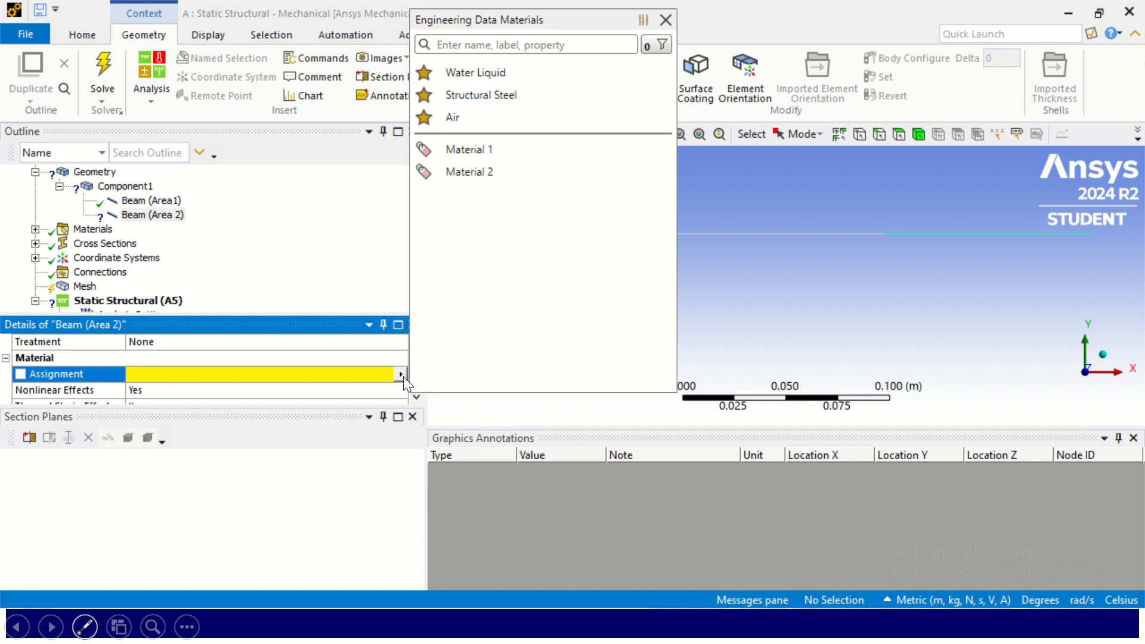
pyautogui.click(489, 174)
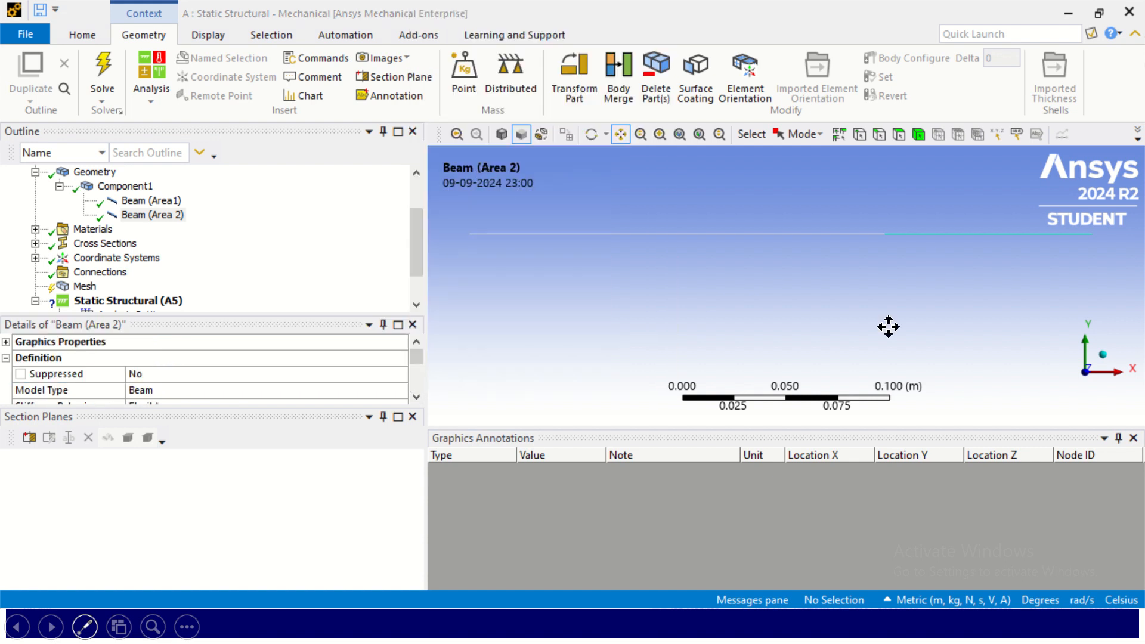
# Review the Beam (Area1) and Beam (Area 2) bodies and the properties of Material 1 and Material 2 in the model.
pyautogui.click(152, 201)
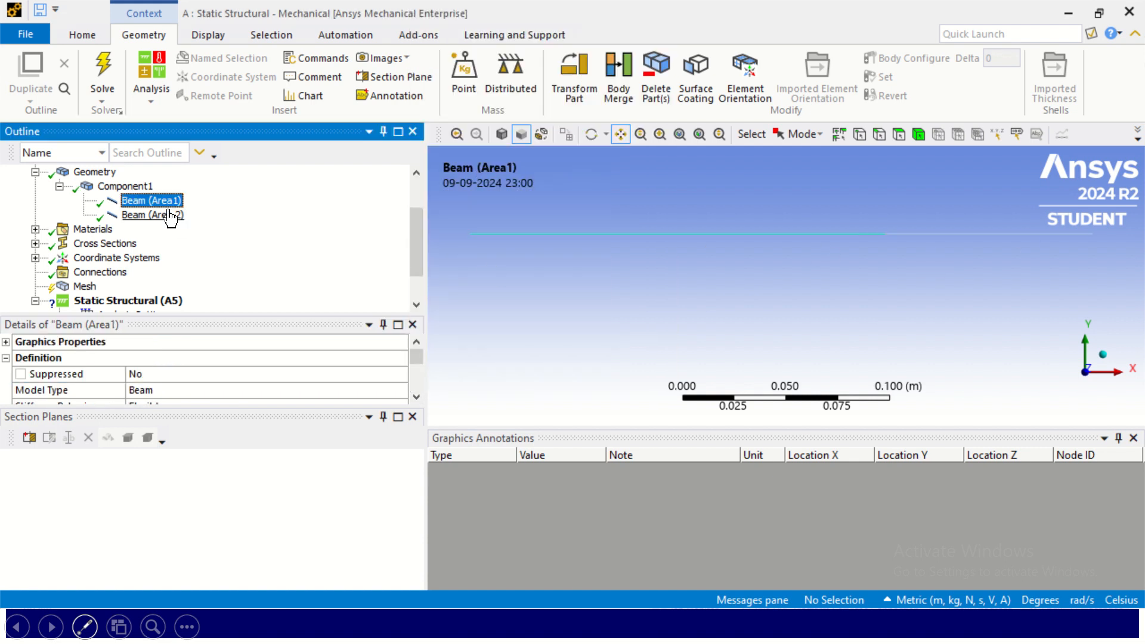
pyautogui.click(152, 214)
pyautogui.click(35, 229)
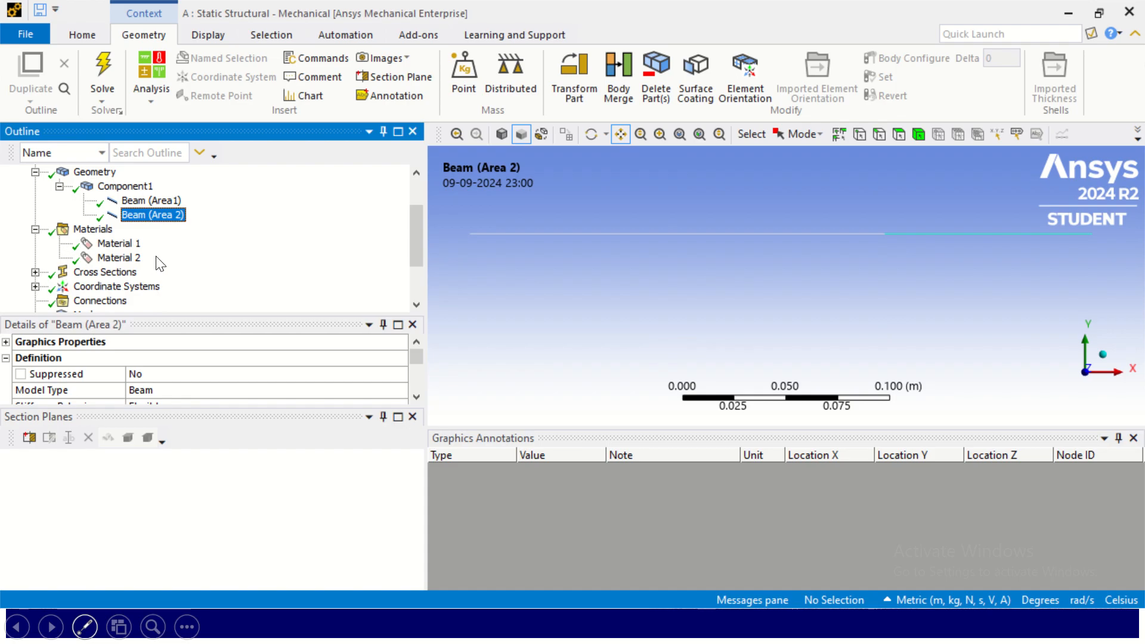
pyautogui.click(118, 243)
pyautogui.click(134, 258)
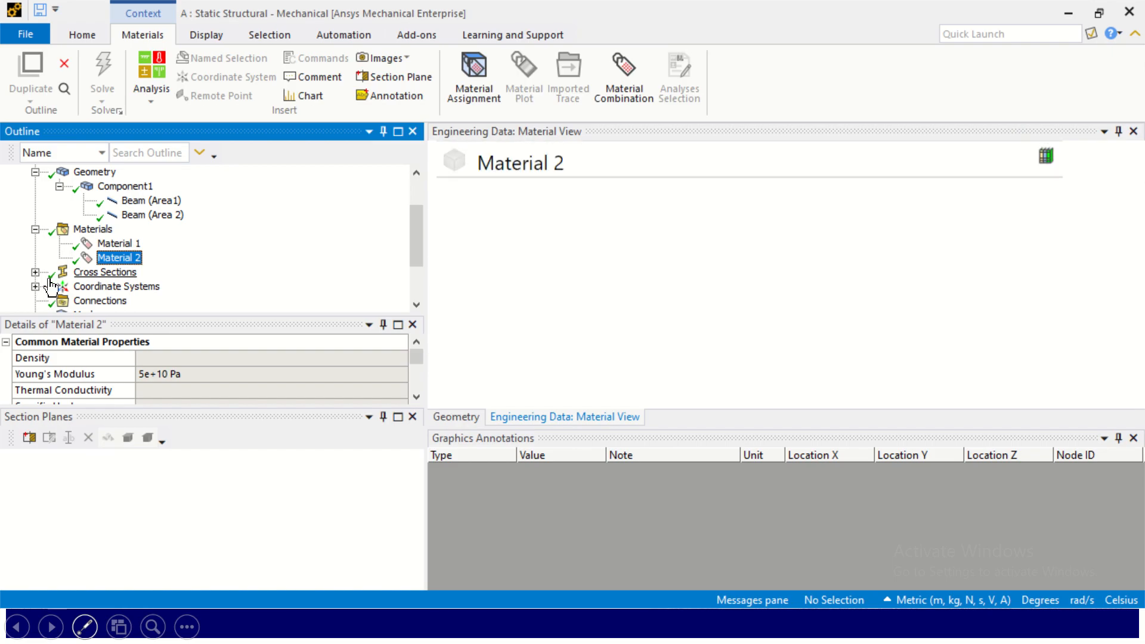
pyautogui.scroll(2, 48, 268)
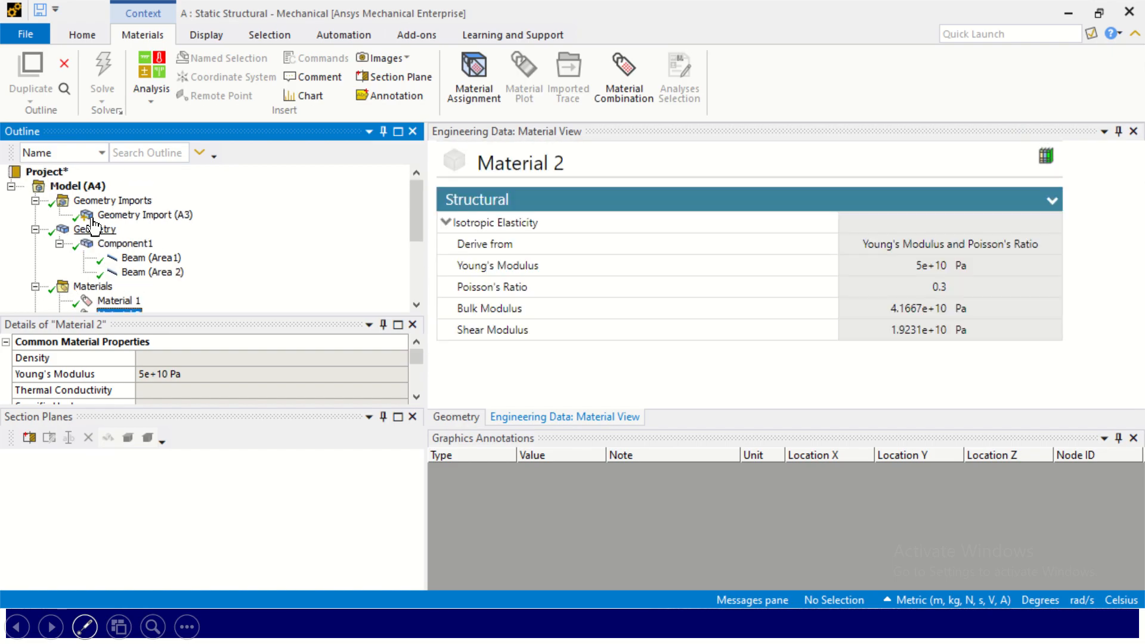
pyautogui.scroll(-2, 67, 255)
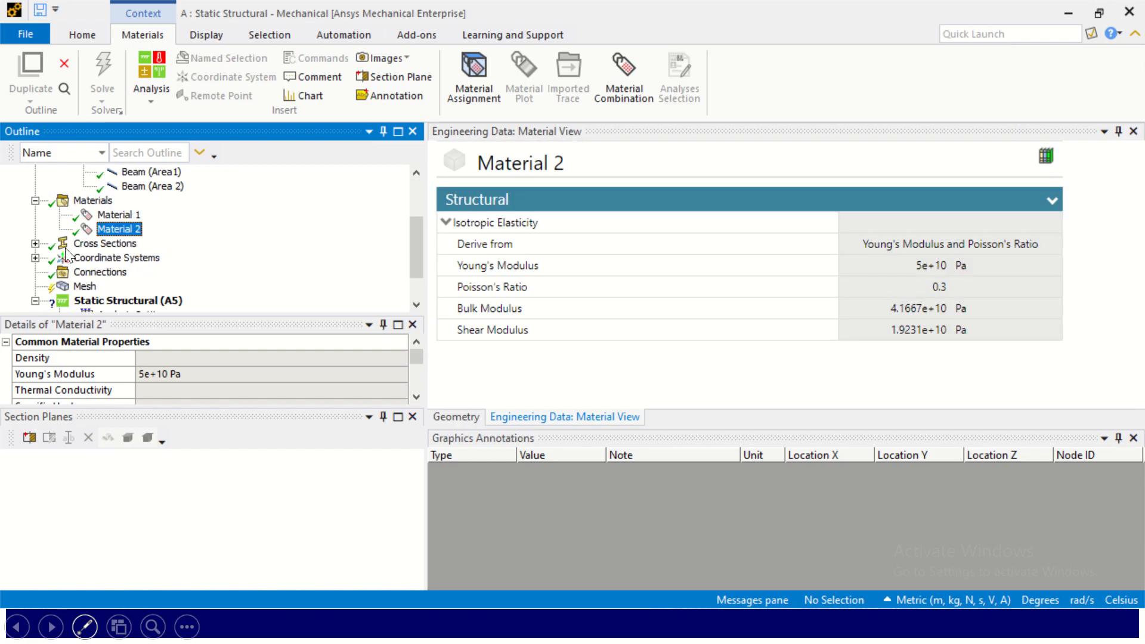
# Examine the Area1 and Area cross sections, the Global Coordinate System and the Connections of the model.
pyautogui.click(36, 243)
pyautogui.click(111, 258)
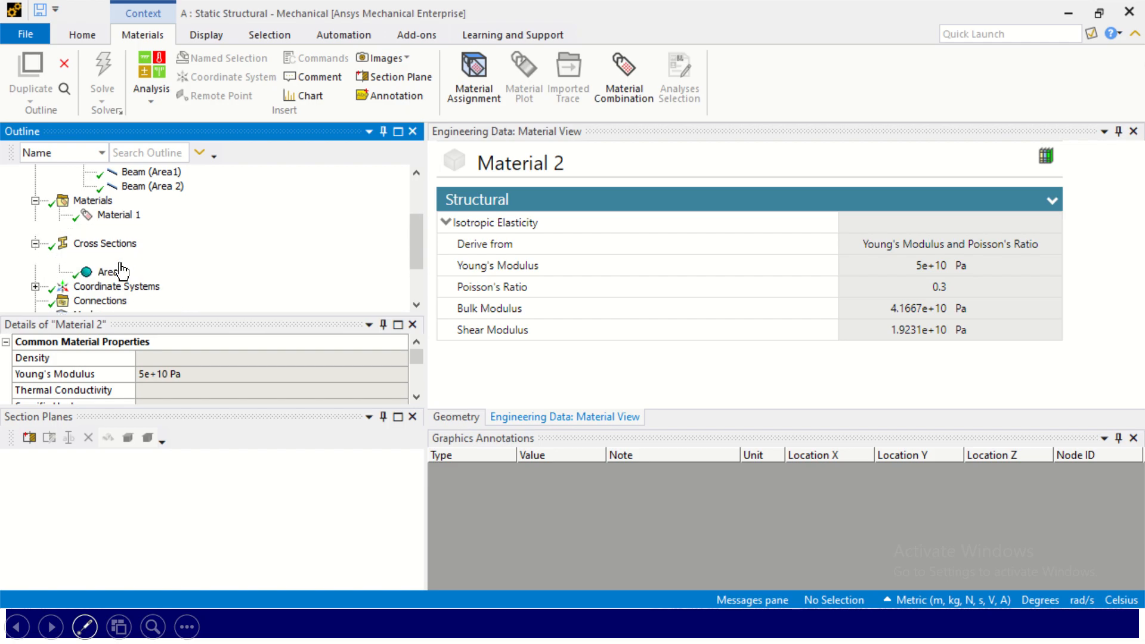
pyautogui.click(113, 274)
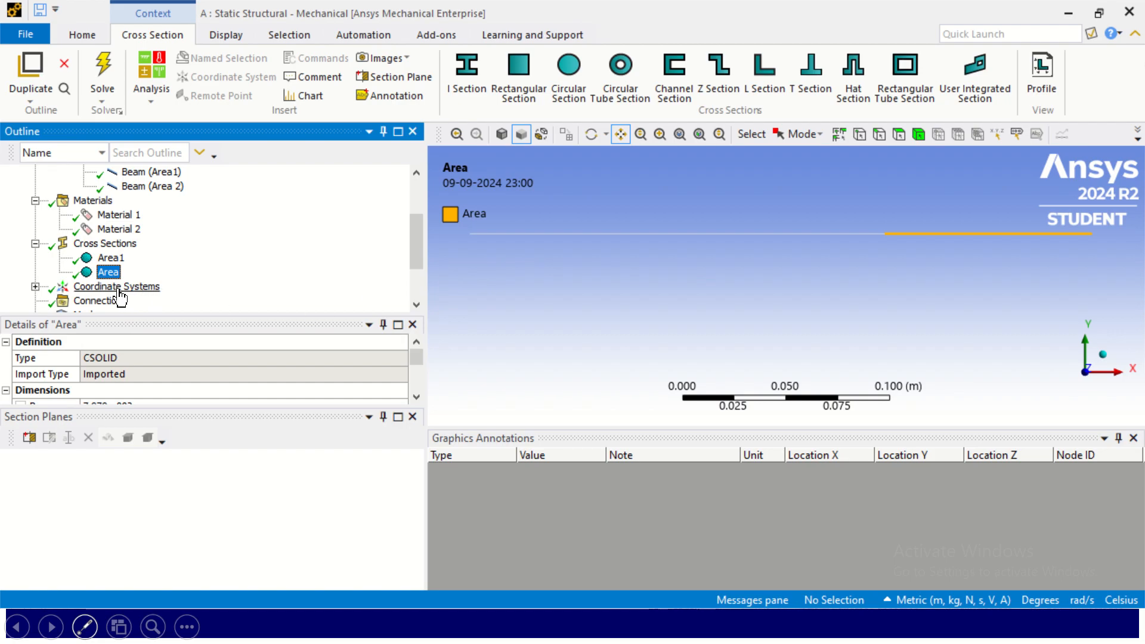
pyautogui.scroll(2, 176, 262)
pyautogui.scroll(-2, 173, 265)
pyautogui.scroll(-1, 118, 292)
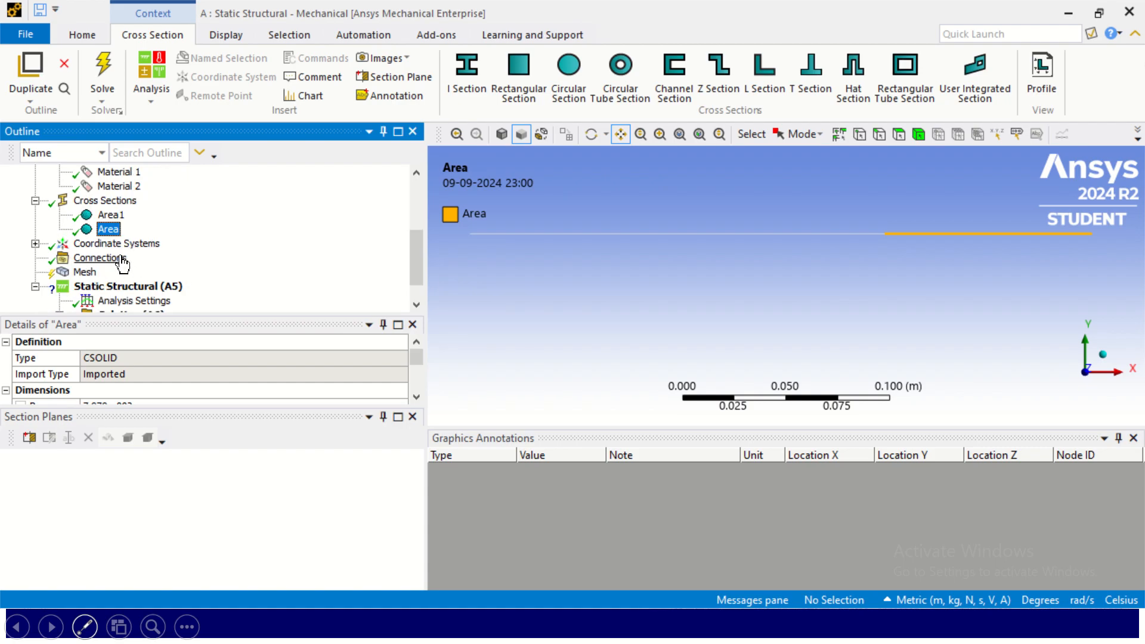
pyautogui.click(35, 243)
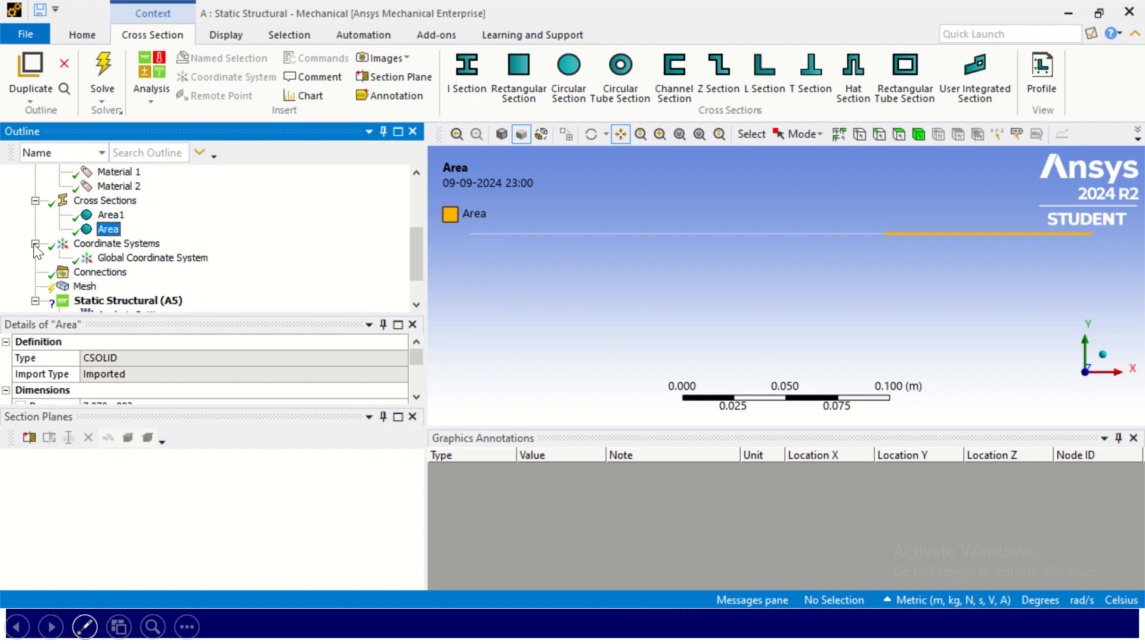
pyautogui.click(149, 258)
pyautogui.click(90, 273)
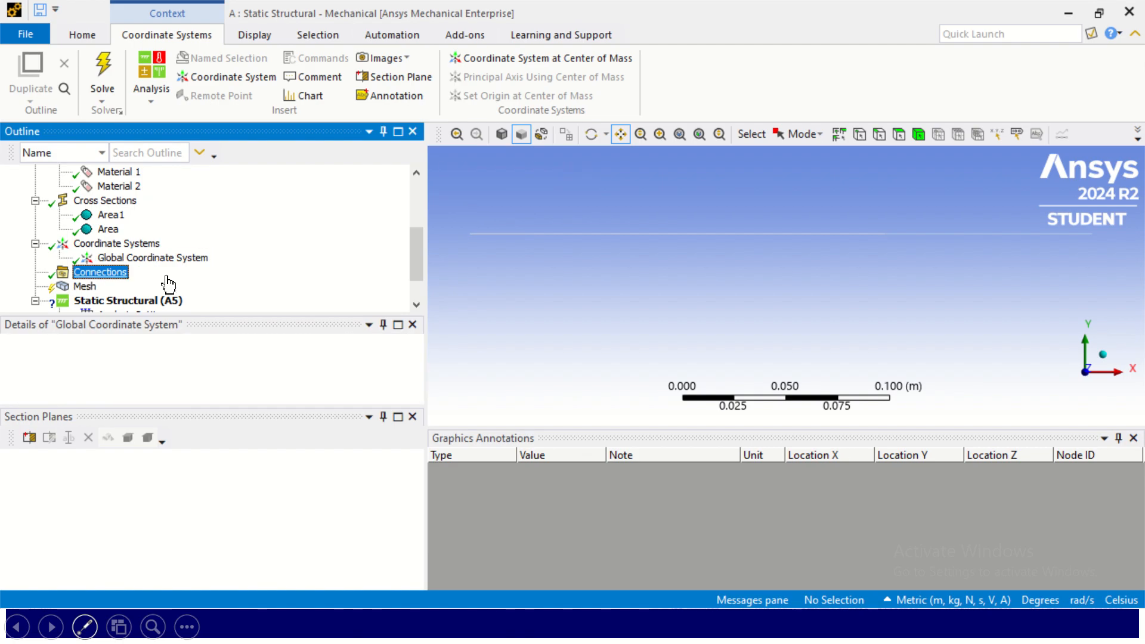
pyautogui.scroll(-1, 90, 268)
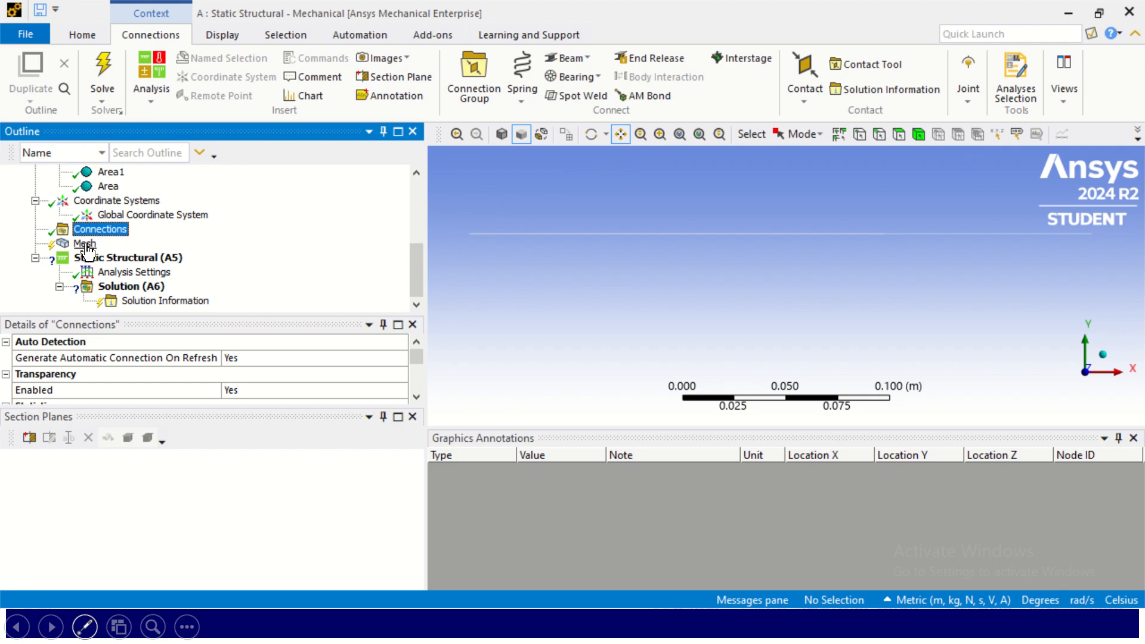
# Insert a Sizing control under the model's Mesh.
pyautogui.click(84, 244)
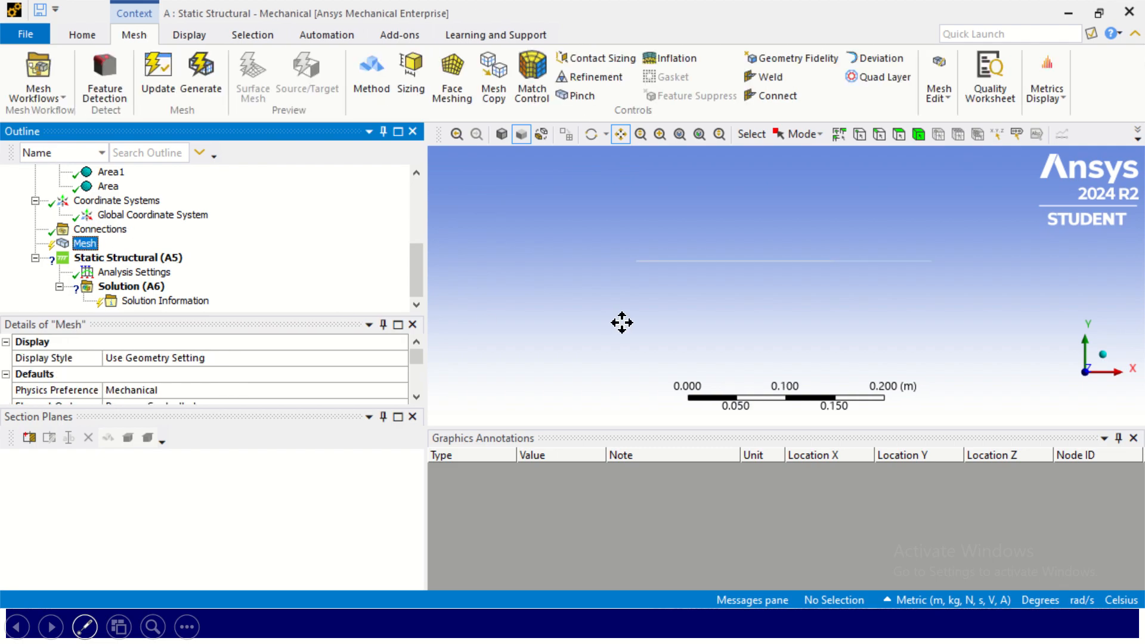
pyautogui.click(84, 244)
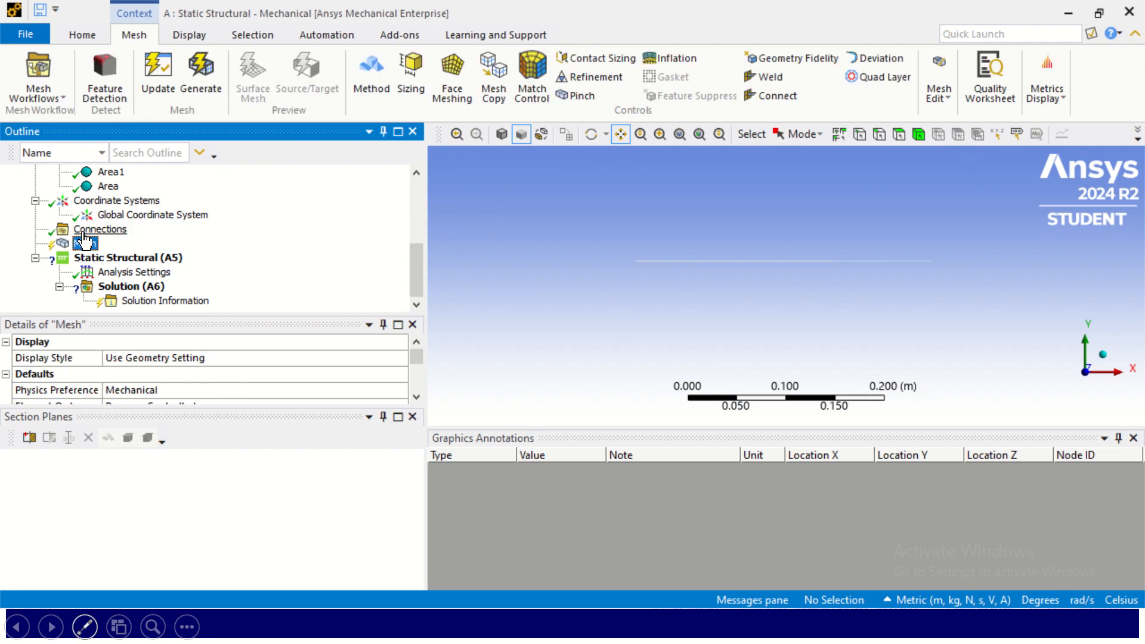
pyautogui.rightClick(83, 242)
pyautogui.moveTo(166, 253)
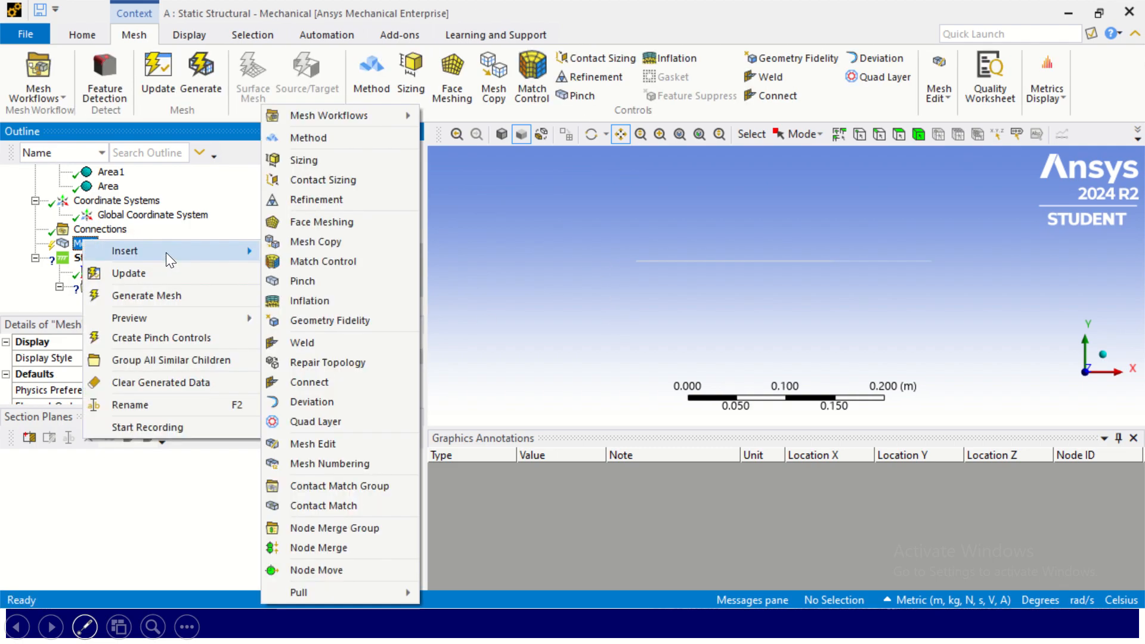
pyautogui.click(328, 163)
pyautogui.click(120, 257)
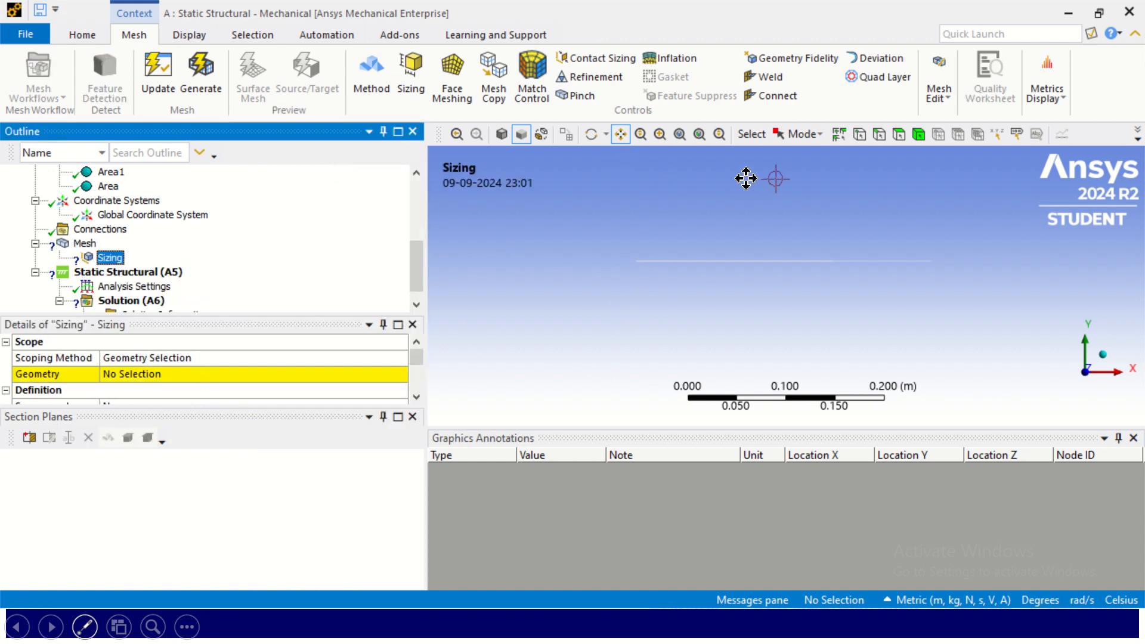
# Box-select the bar's three edges with the edge filter and apply them as the geometry of the sizing control.
pyautogui.click(800, 135)
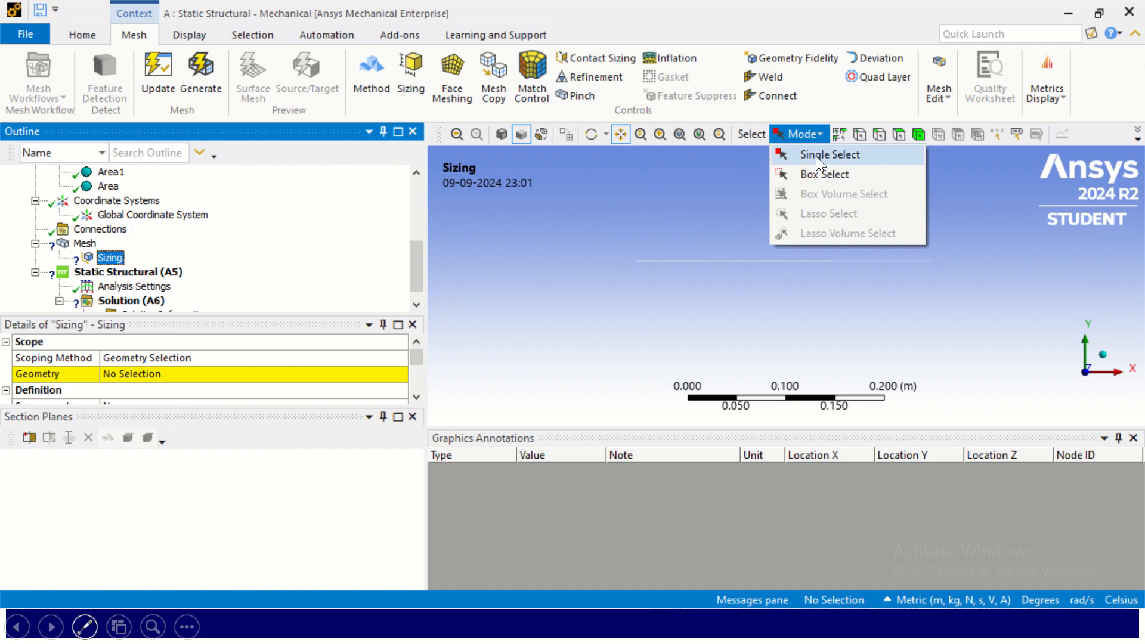
pyautogui.click(814, 174)
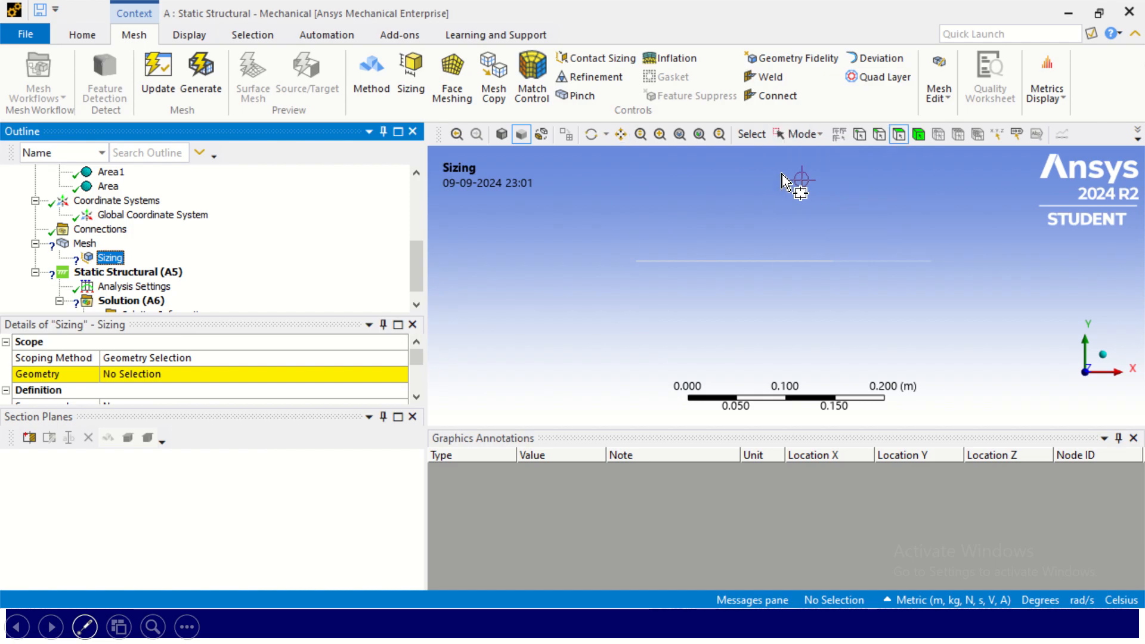
pyautogui.click(879, 134)
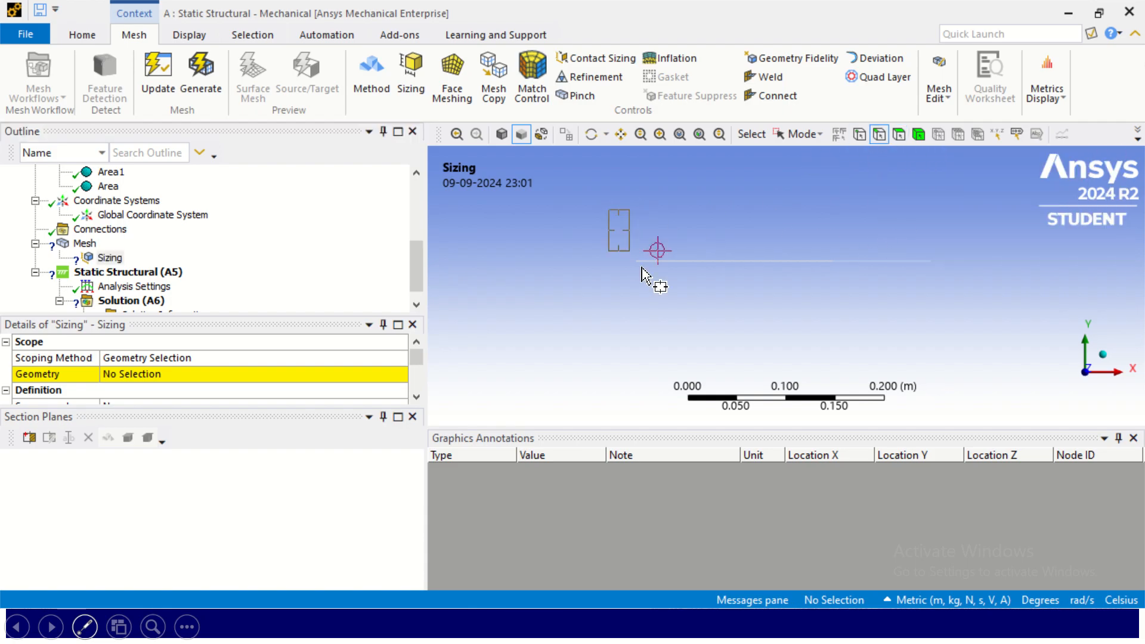
pyautogui.moveTo(642, 268); pyautogui.dragTo(967, 311)
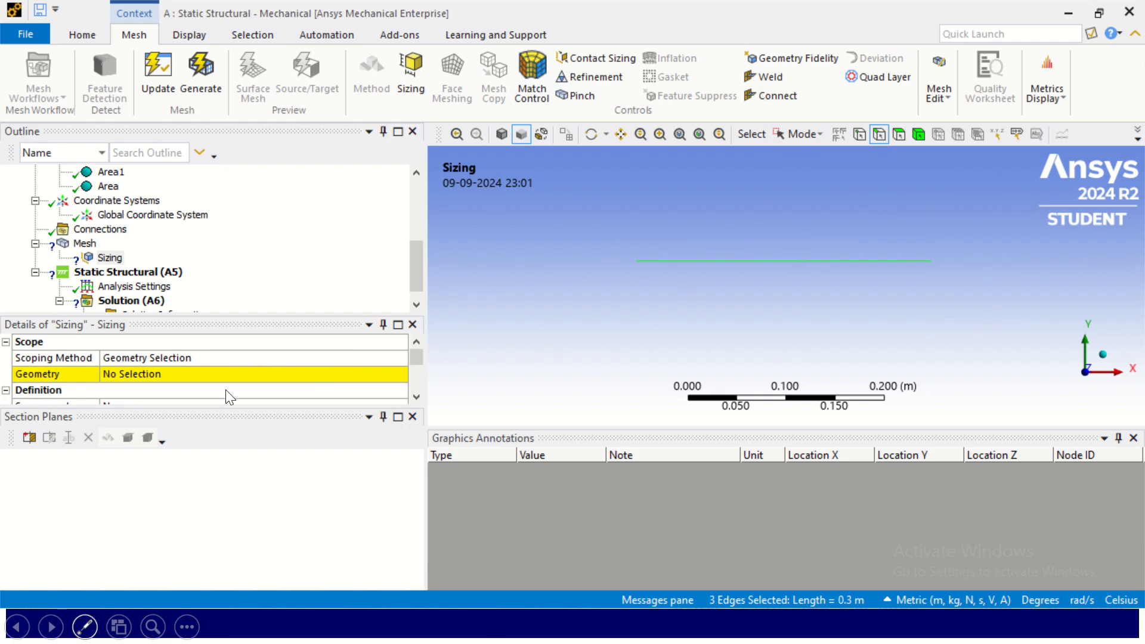
pyautogui.click(174, 374)
pyautogui.click(174, 374)
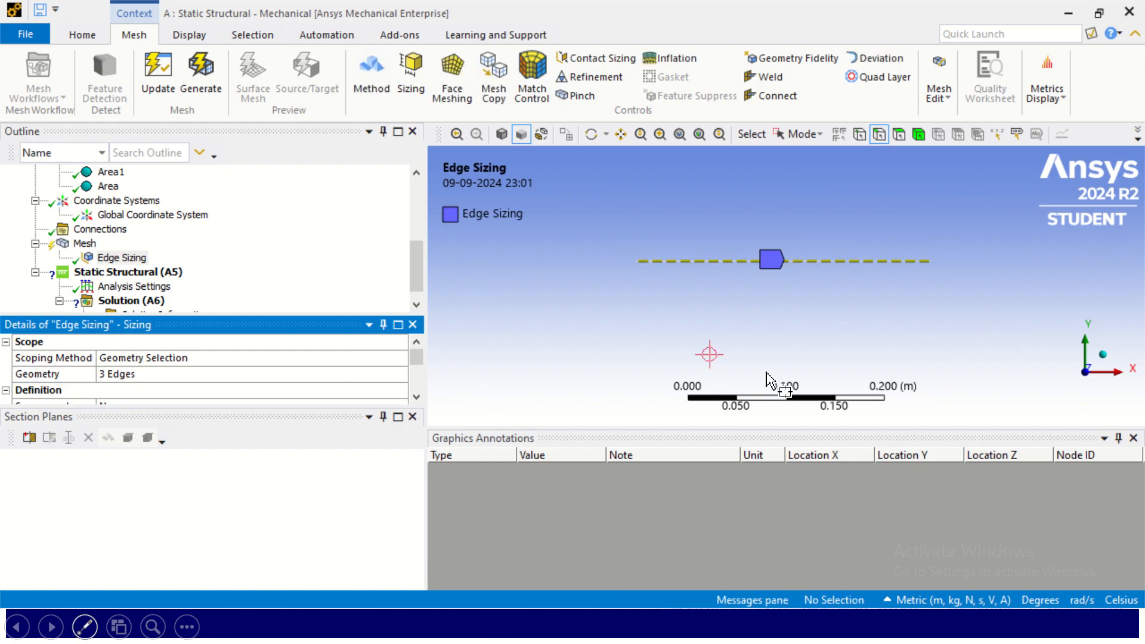
# Define the edge sizing by Number of Divisions, with 1 division per edge.
pyautogui.click(202, 420)
pyautogui.moveTo(202, 421); pyautogui.dragTo(208, 556)
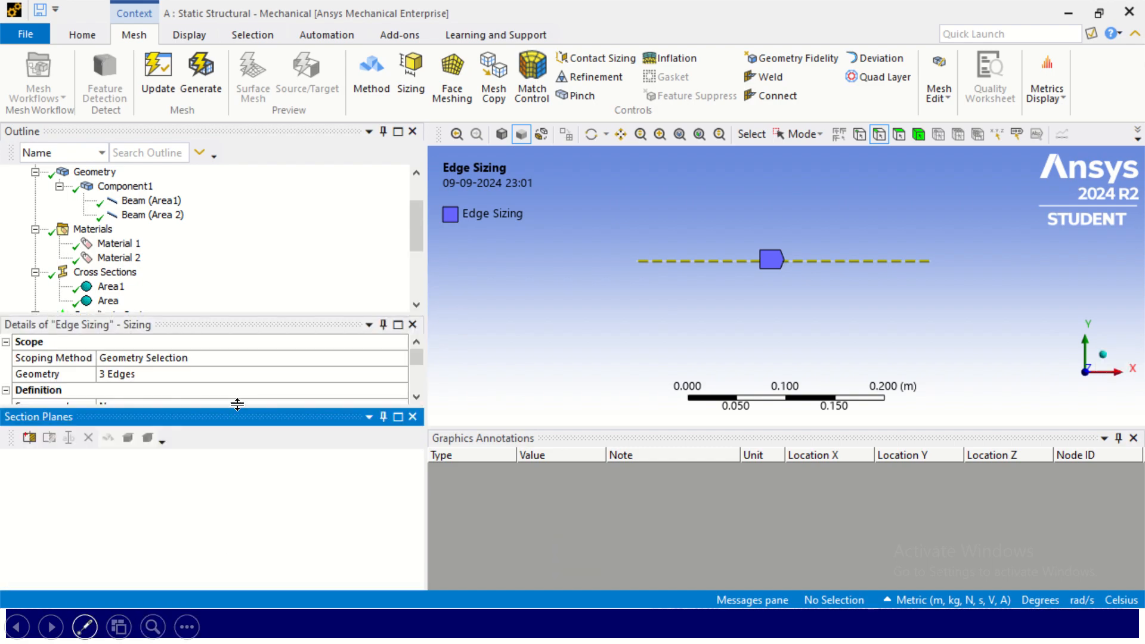
pyautogui.click(416, 396)
pyautogui.click(416, 396)
pyautogui.click(416, 396)
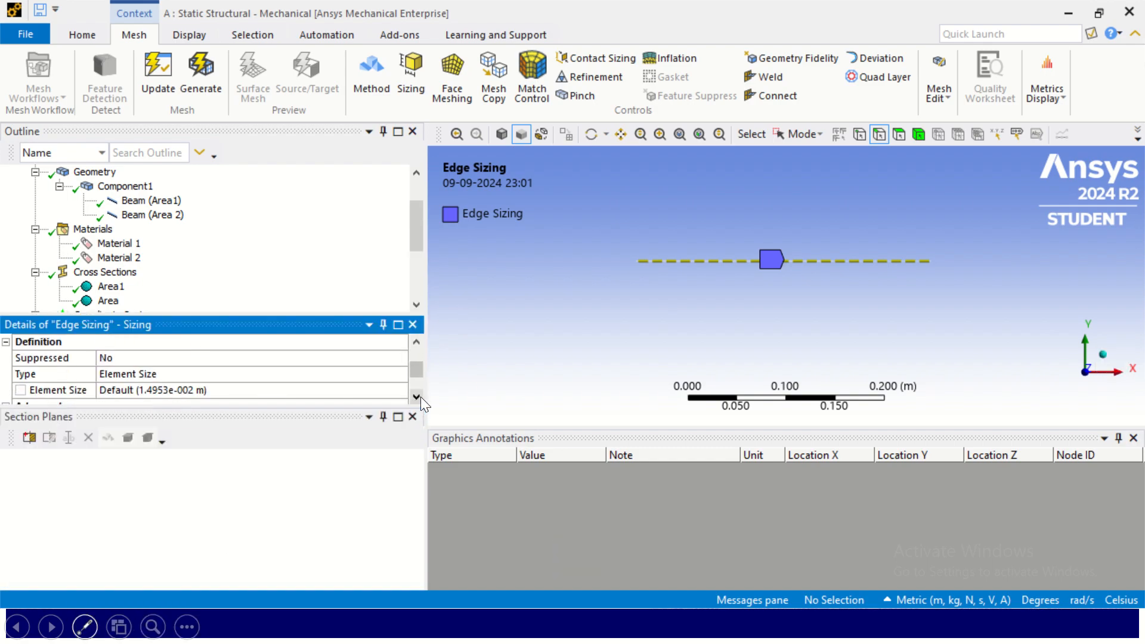
pyautogui.click(416, 396)
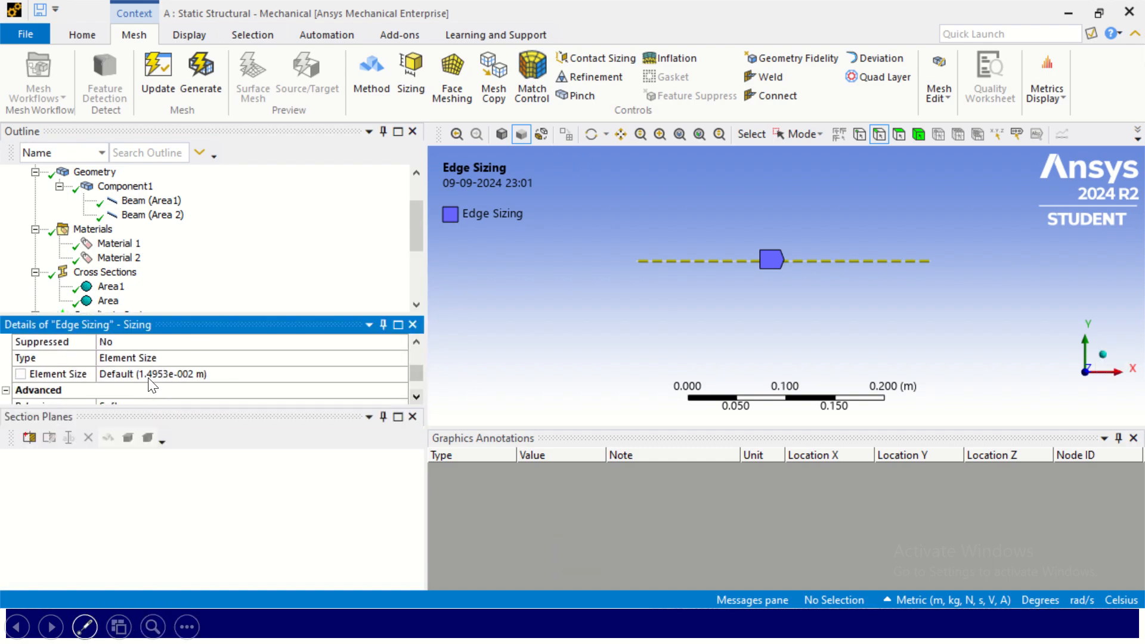
pyautogui.click(393, 358)
pyautogui.click(400, 357)
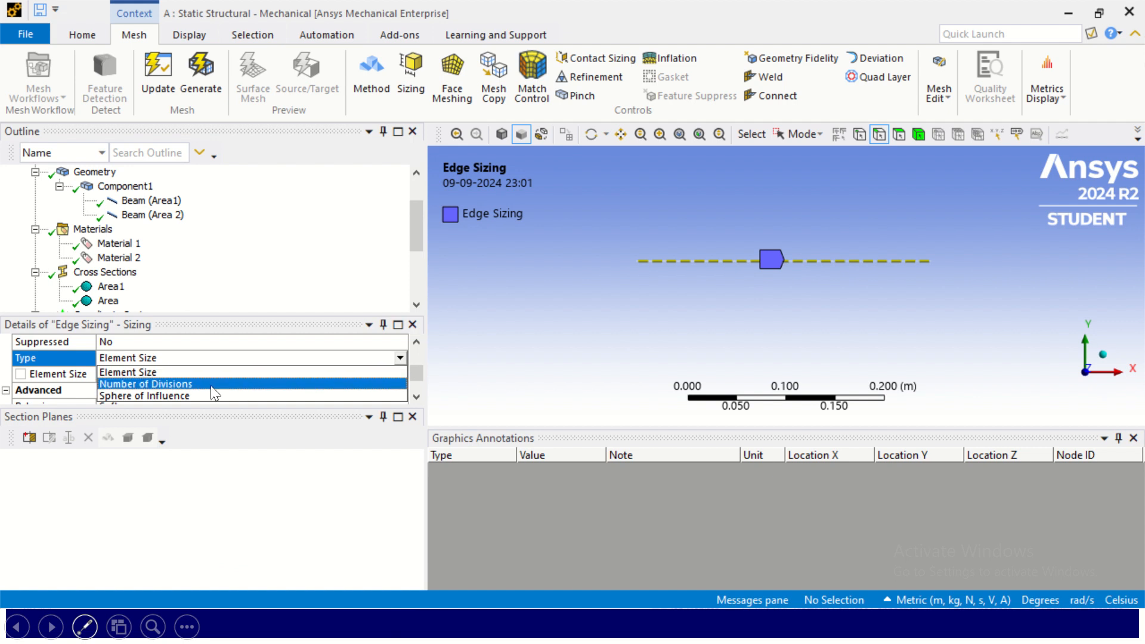
pyautogui.click(177, 383)
pyautogui.scroll(-2, 161, 379)
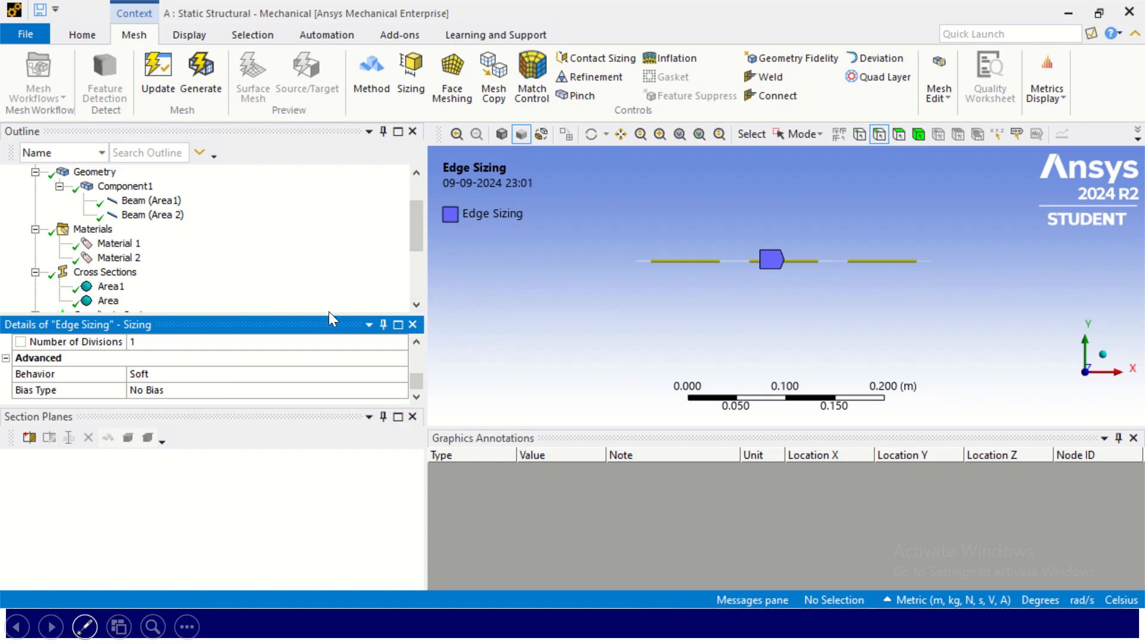
# Enlarge the model tree area and generate the mesh of the stepped bar.
pyautogui.moveTo(327, 314); pyautogui.dragTo(325, 359)
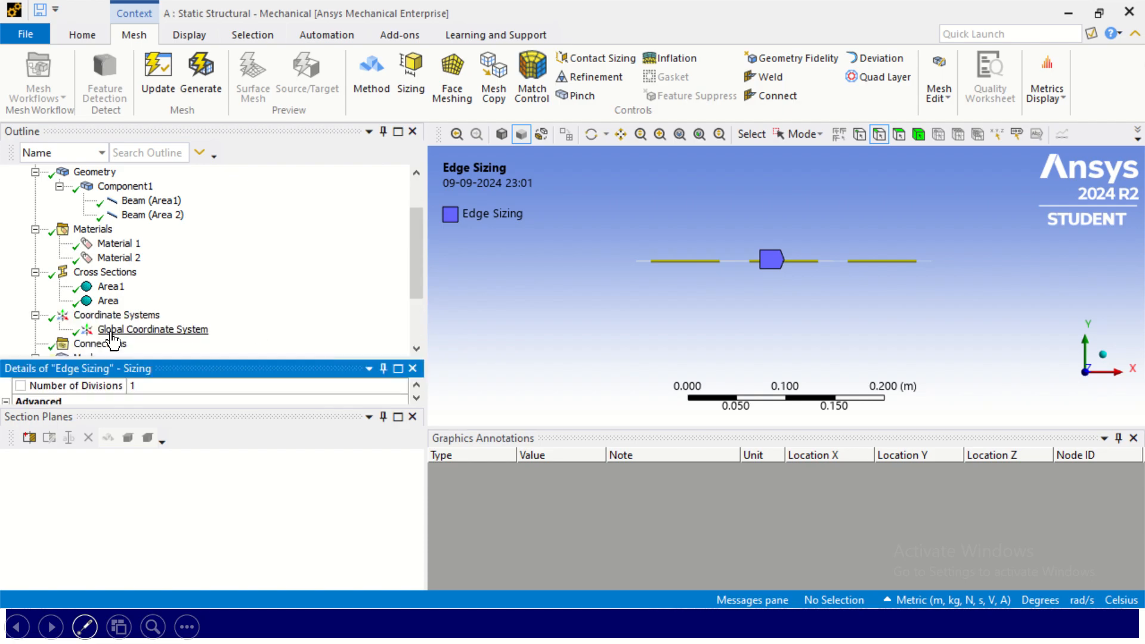
pyautogui.scroll(-1, 113, 340)
pyautogui.click(77, 318)
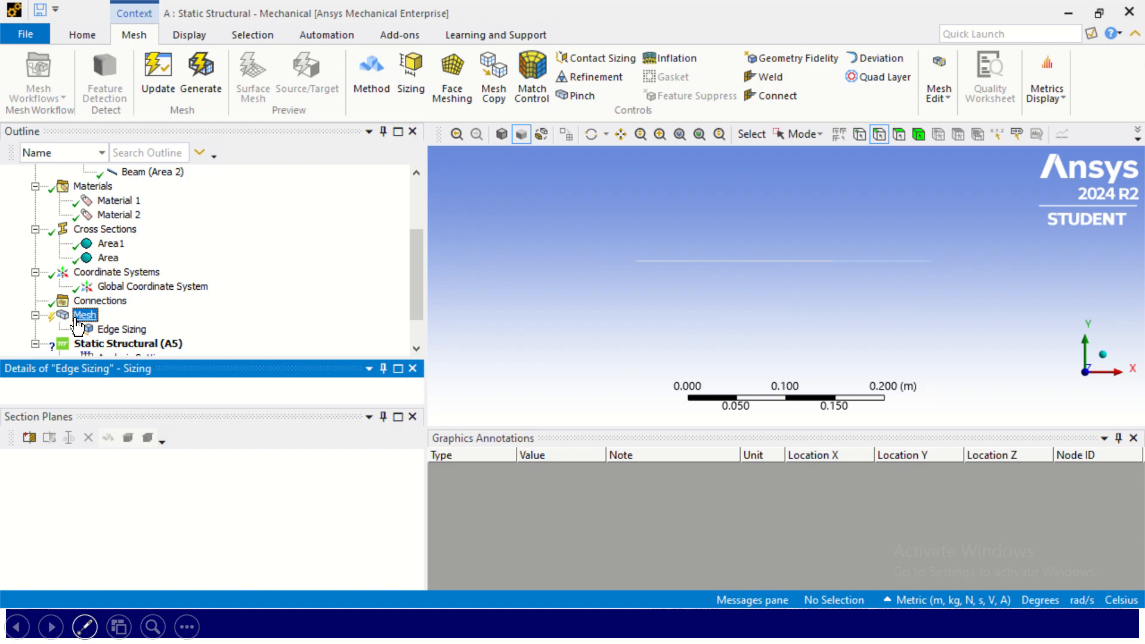
pyautogui.rightClick(77, 322)
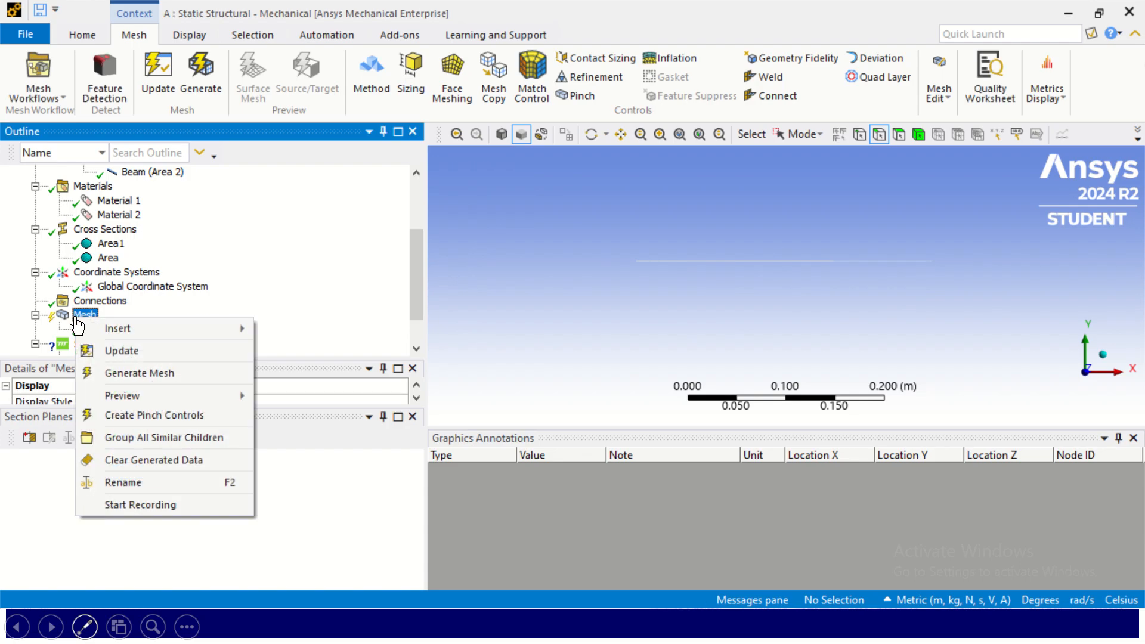
pyautogui.click(164, 372)
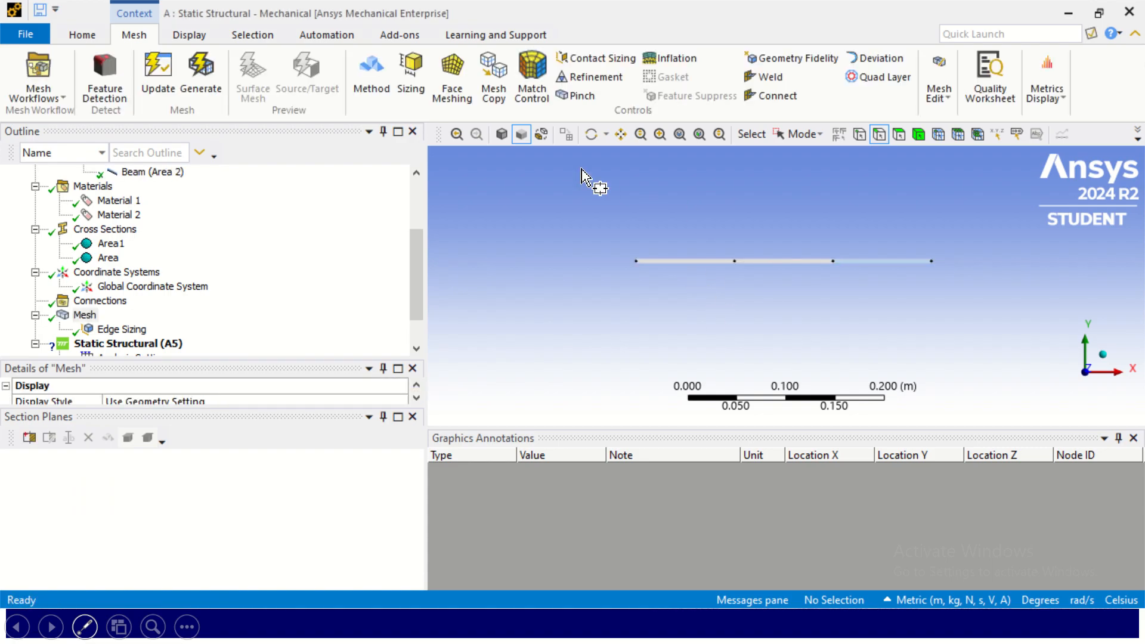
# Turn on the thick shells and beams display and inspect the stepped bar in isometric and front views.
pyautogui.click(190, 34)
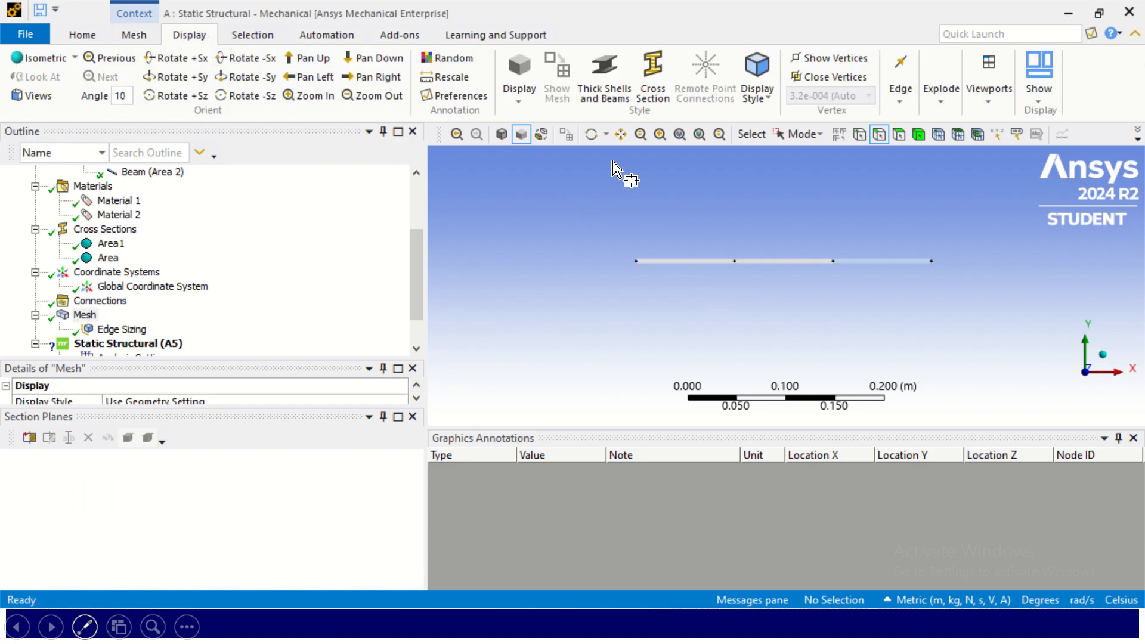
pyautogui.click(604, 75)
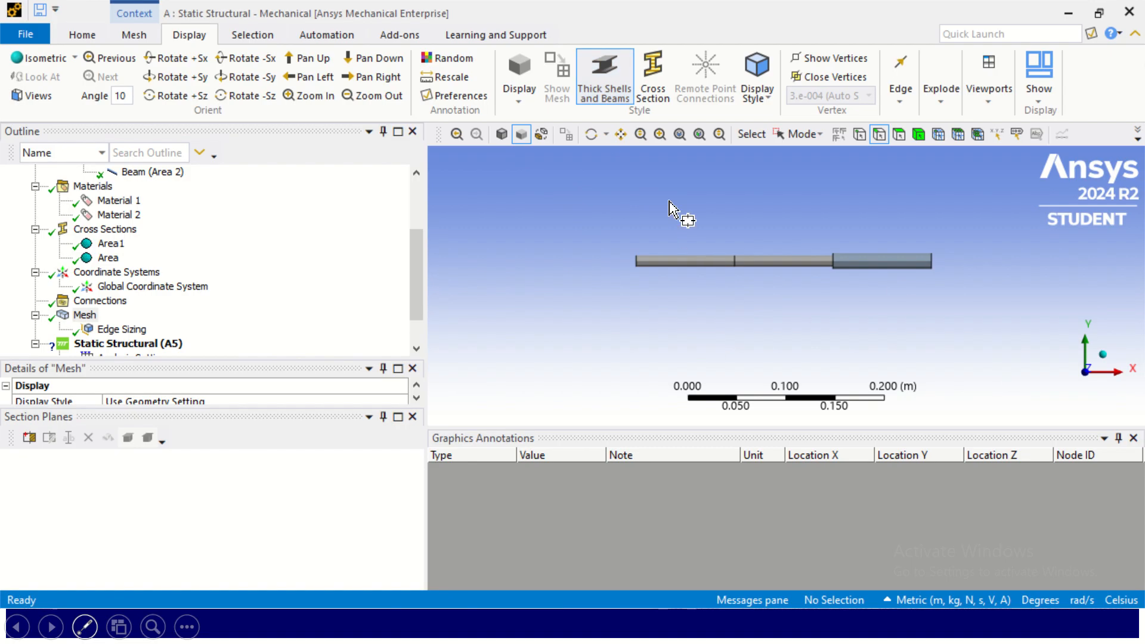
pyautogui.click(1102, 354)
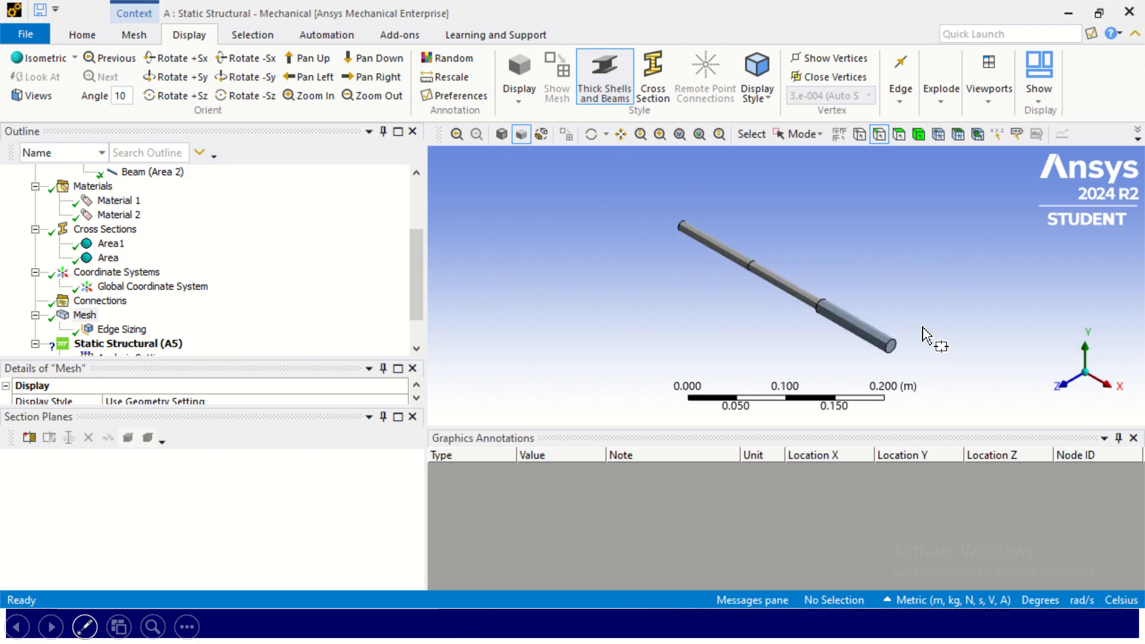
pyautogui.click(1059, 385)
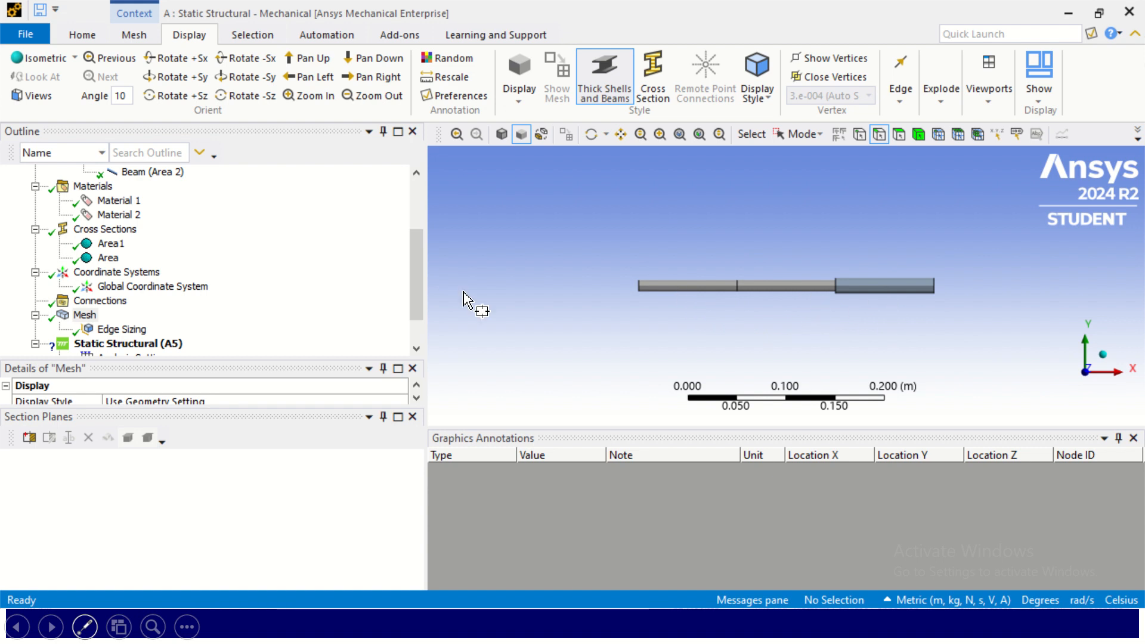
# Insert a fixed support in the Static Structural (A5) analysis.
pyautogui.scroll(-1, 177, 281)
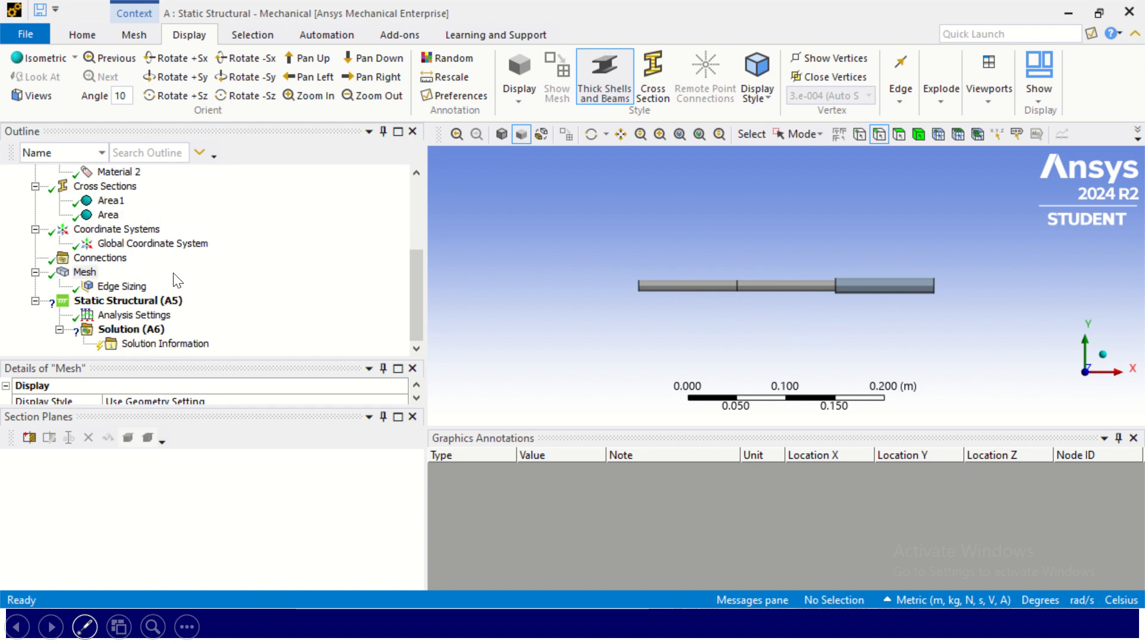
pyautogui.click(118, 300)
pyautogui.rightClick(118, 300)
pyautogui.moveTo(167, 313)
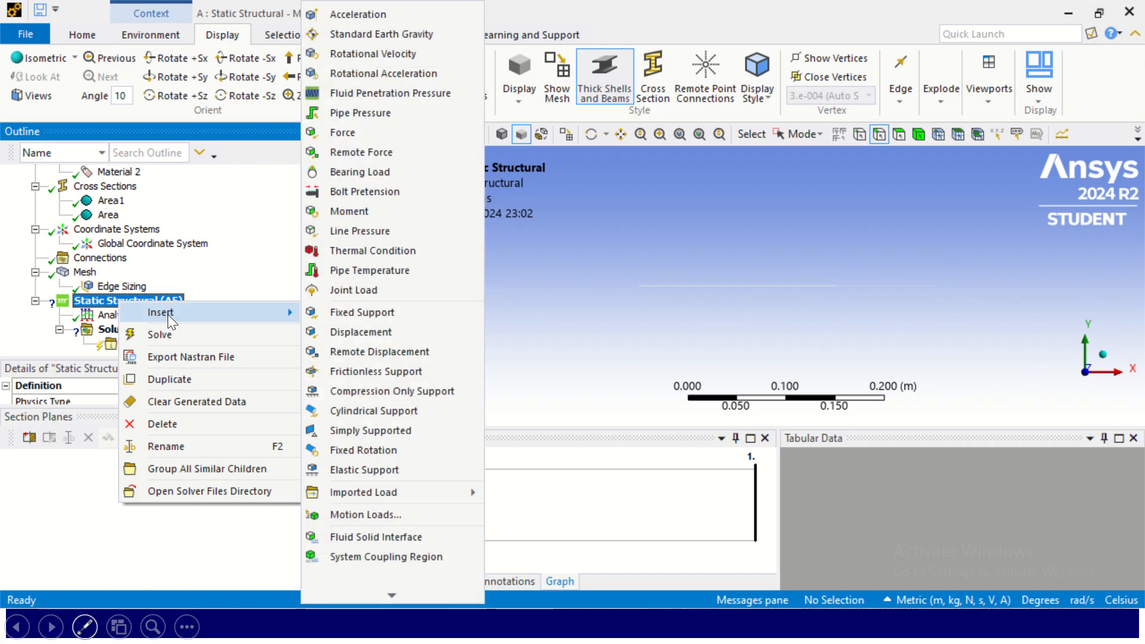
pyautogui.click(334, 310)
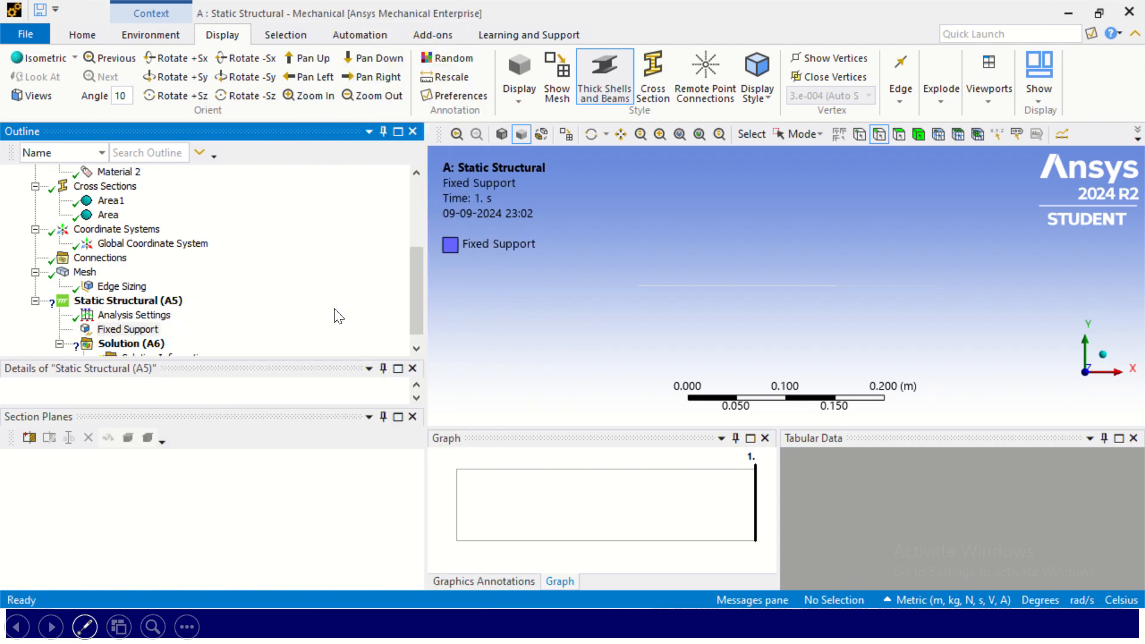
# Scope the fixed support to the bar's end vertex at the origin, using single vertex selection.
pyautogui.click(643, 286)
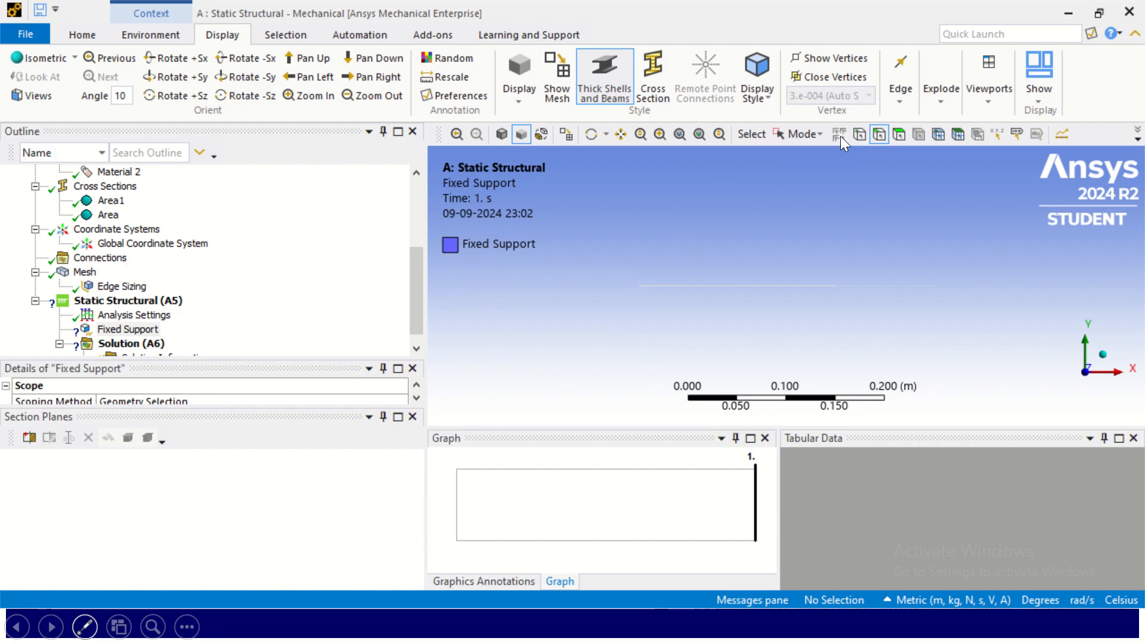
pyautogui.click(859, 134)
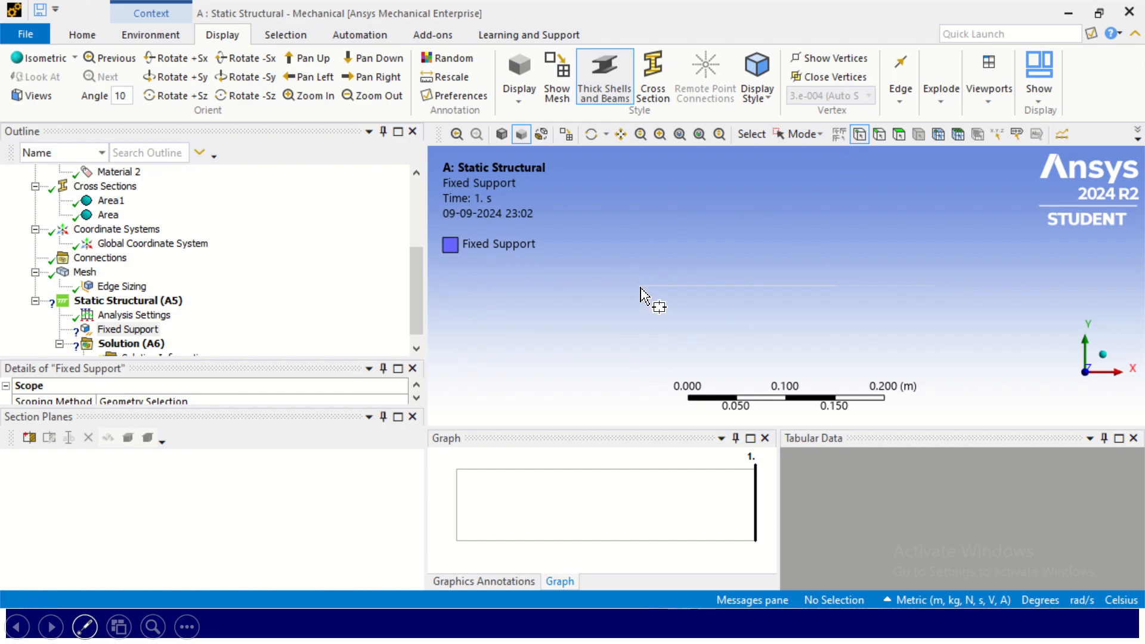
pyautogui.click(800, 134)
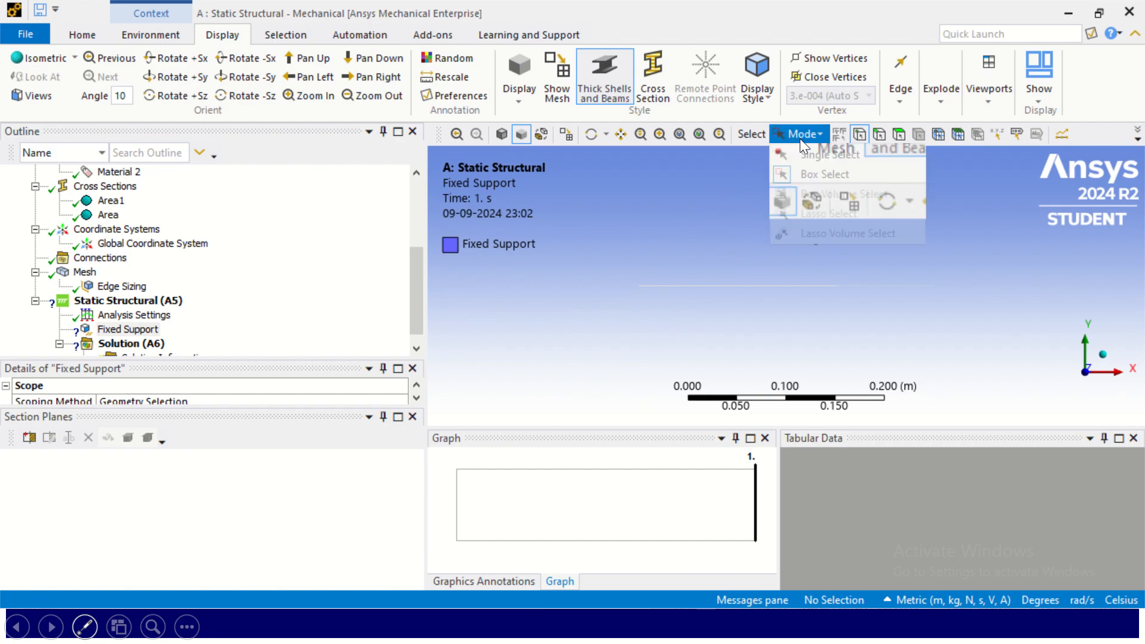
pyautogui.click(802, 155)
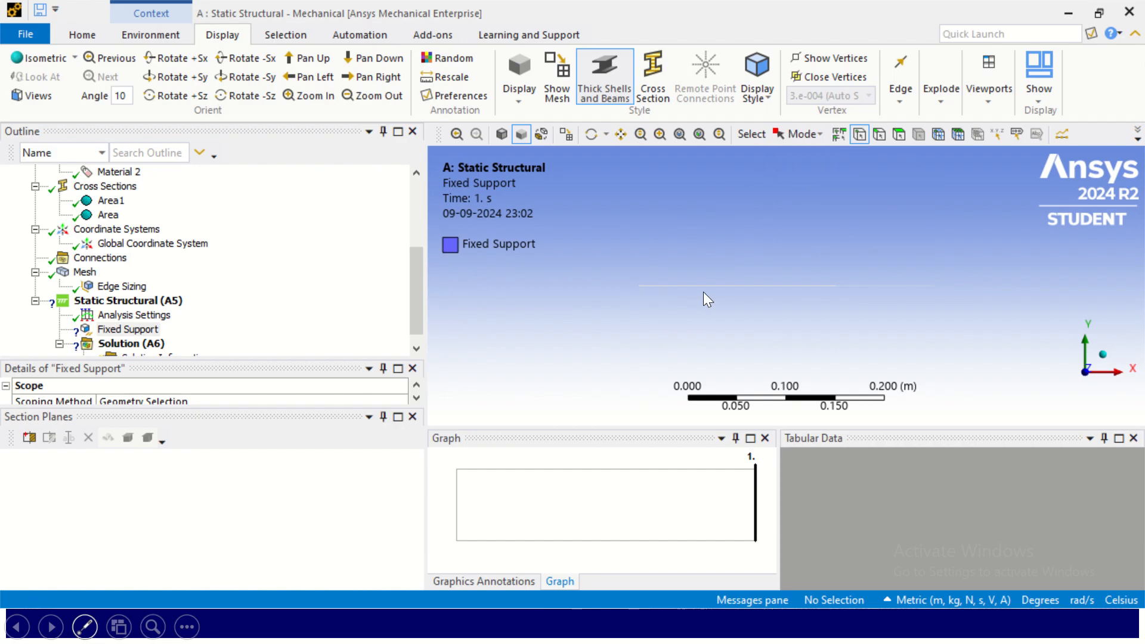
pyautogui.click(639, 286)
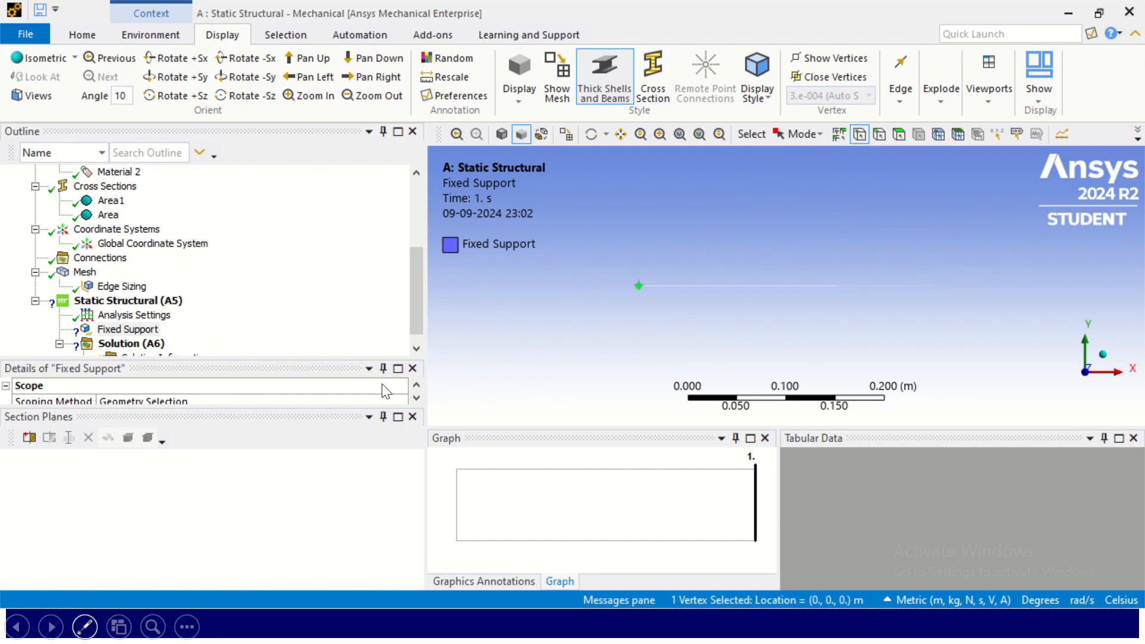
pyautogui.click(287, 371)
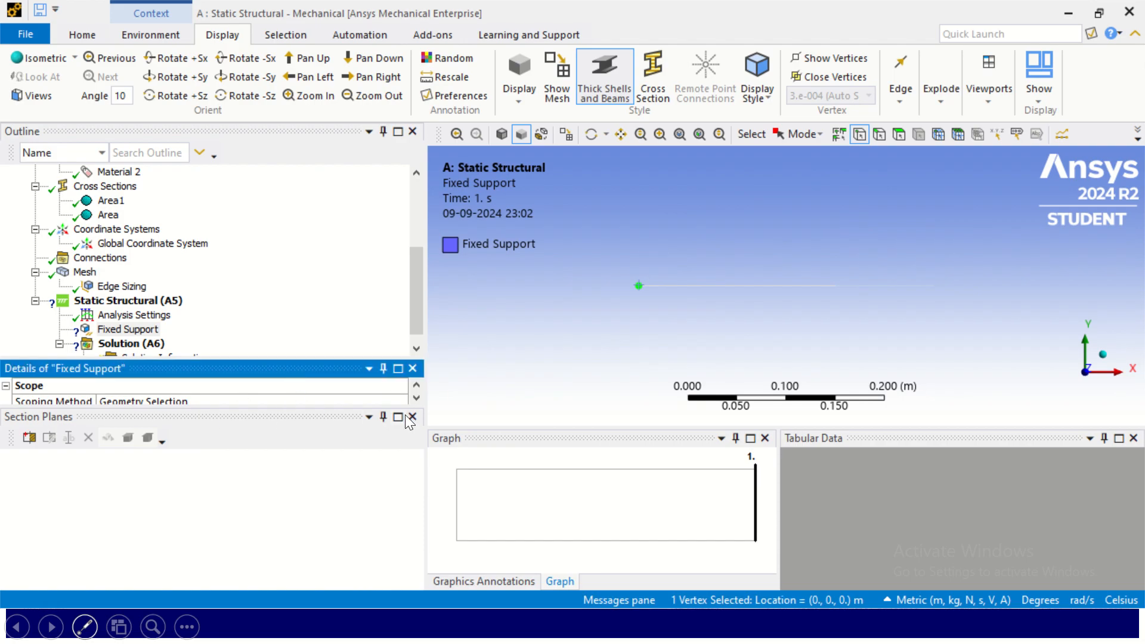
pyautogui.click(415, 397)
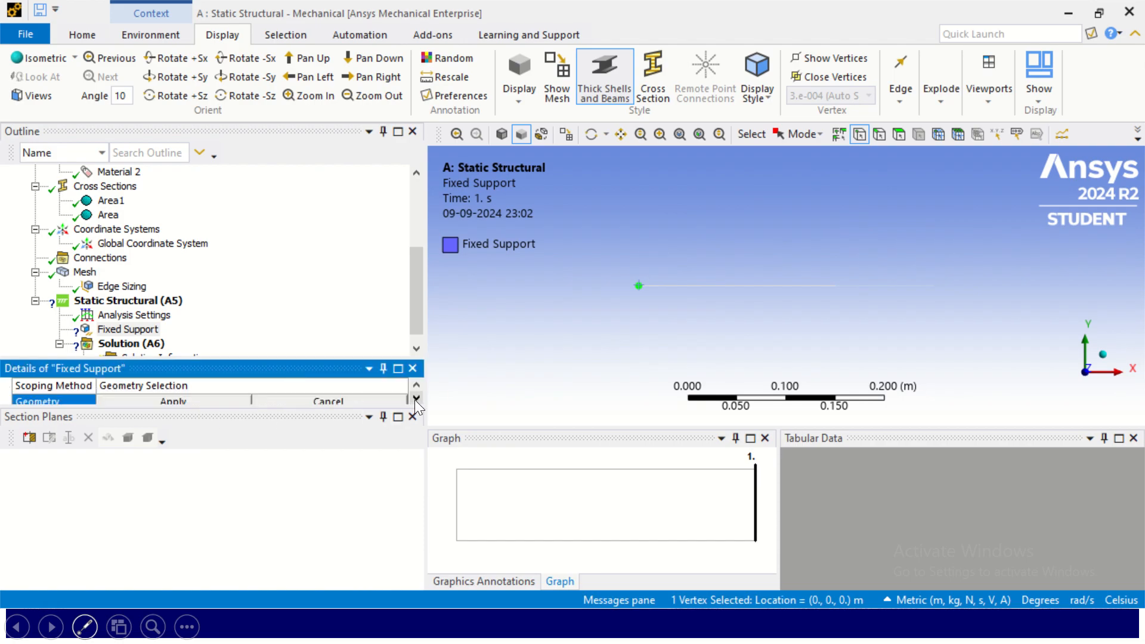
pyautogui.click(308, 420)
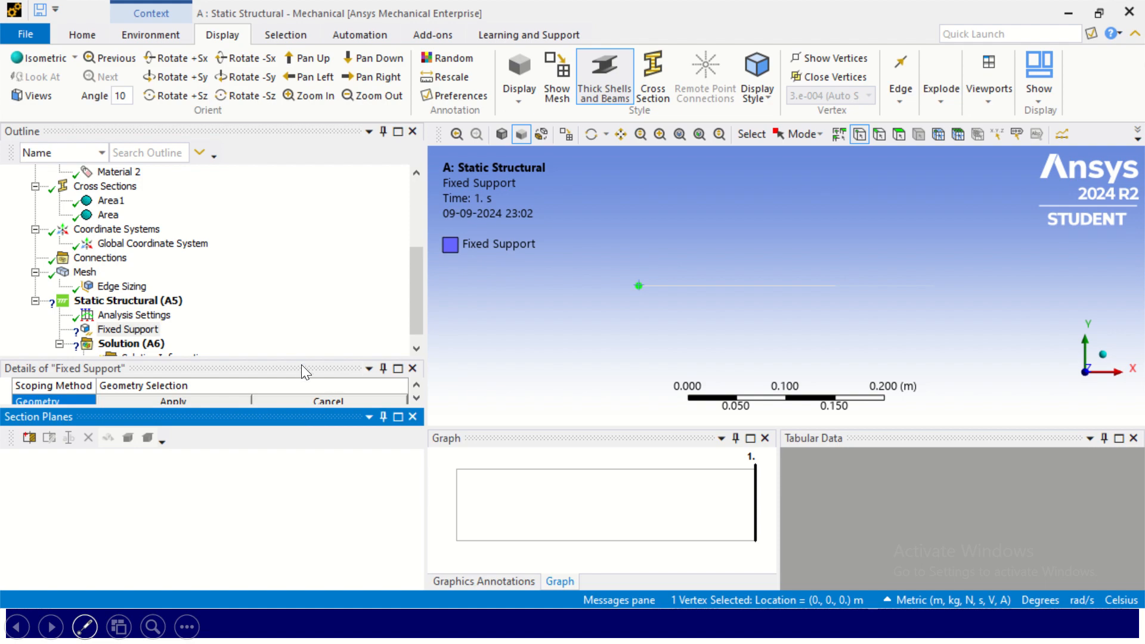
pyautogui.moveTo(299, 356); pyautogui.dragTo(303, 280)
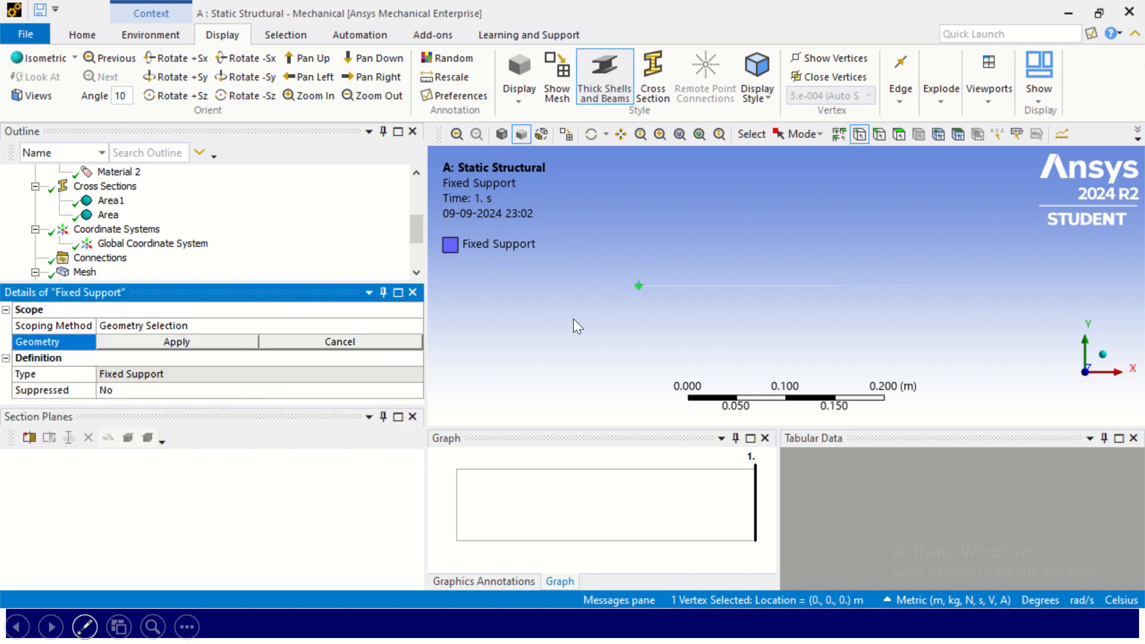
pyautogui.click(210, 341)
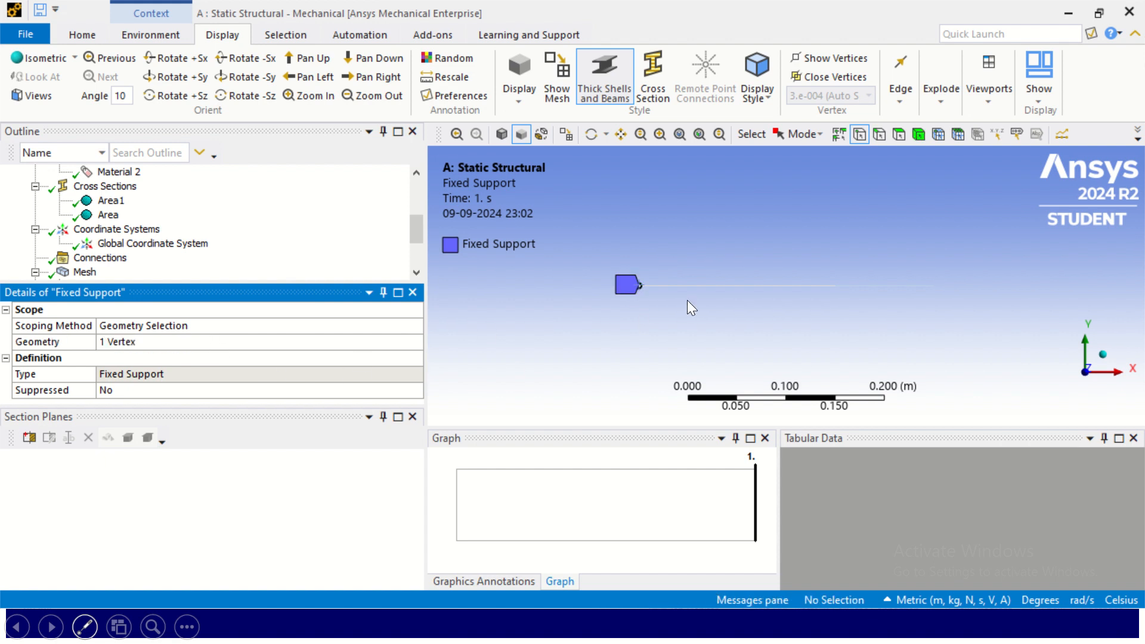
# Add a second fixed support to the static structural analysis and apply it to the bar's end vertex at X = 0.3 m.
pyautogui.click(417, 273)
pyautogui.click(418, 273)
pyautogui.click(418, 272)
pyautogui.click(418, 272)
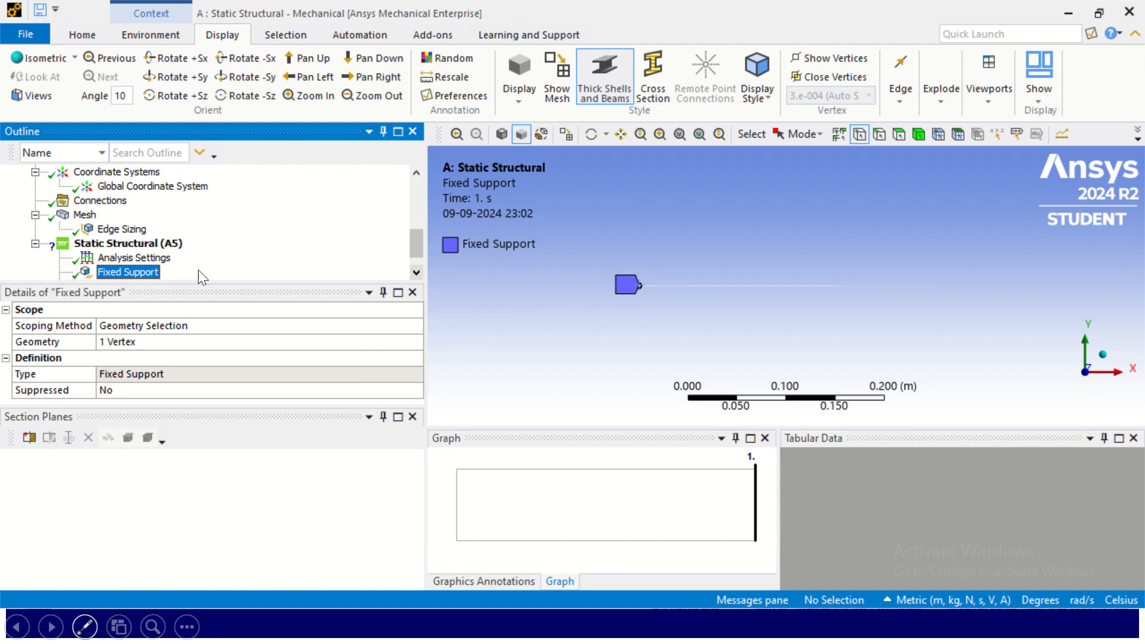
pyautogui.rightClick(163, 243)
pyautogui.moveTo(195, 251)
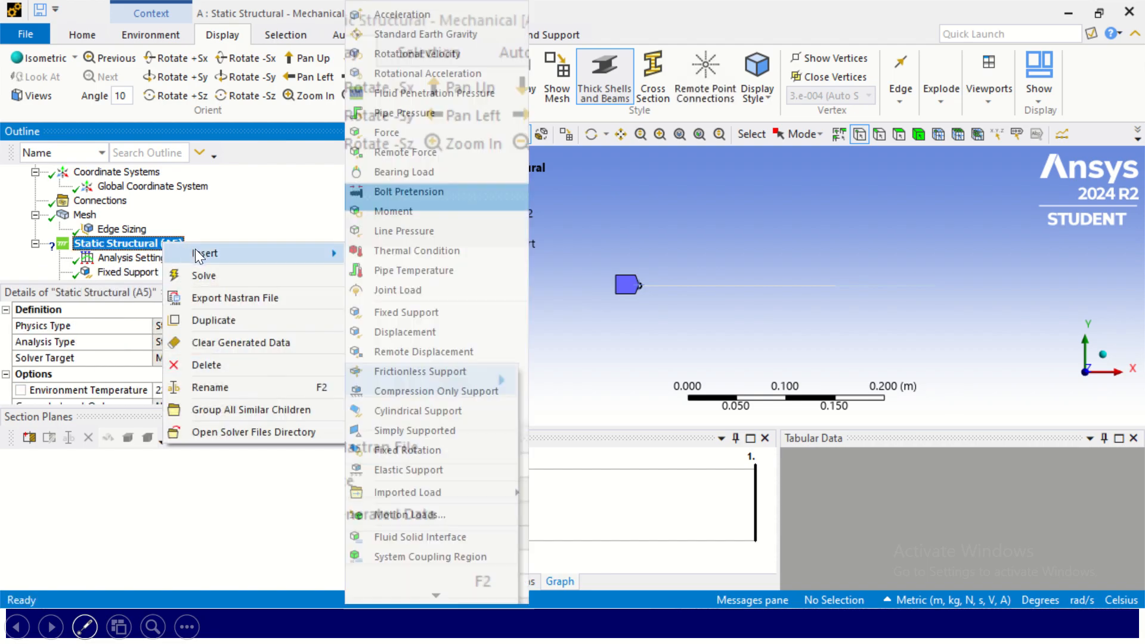
pyautogui.click(440, 311)
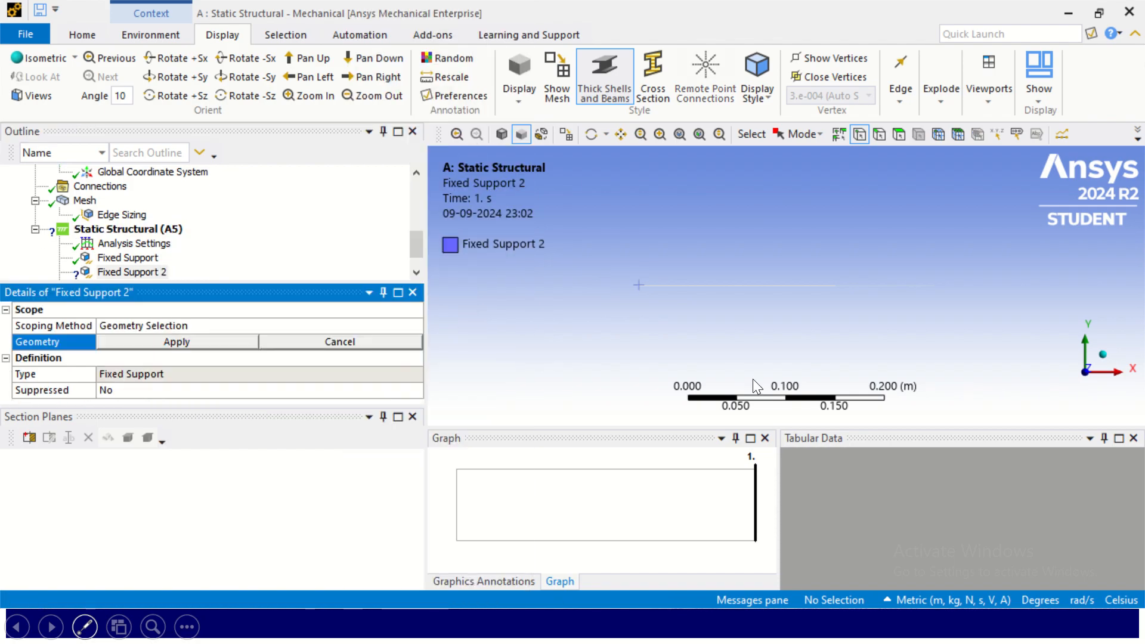
pyautogui.click(935, 290)
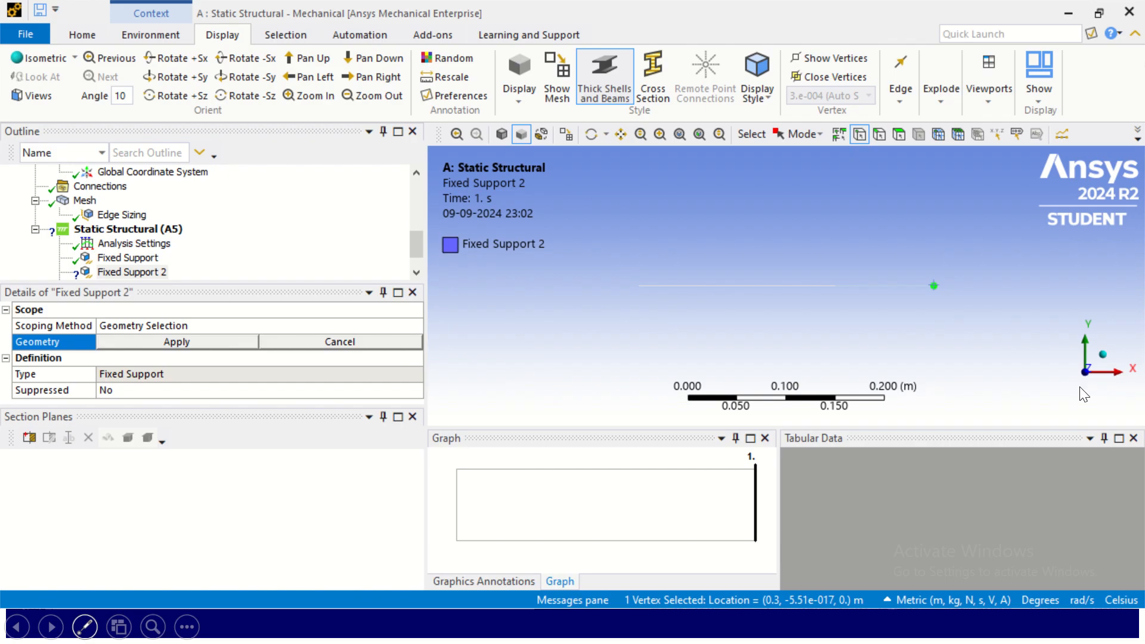
pyautogui.click(176, 342)
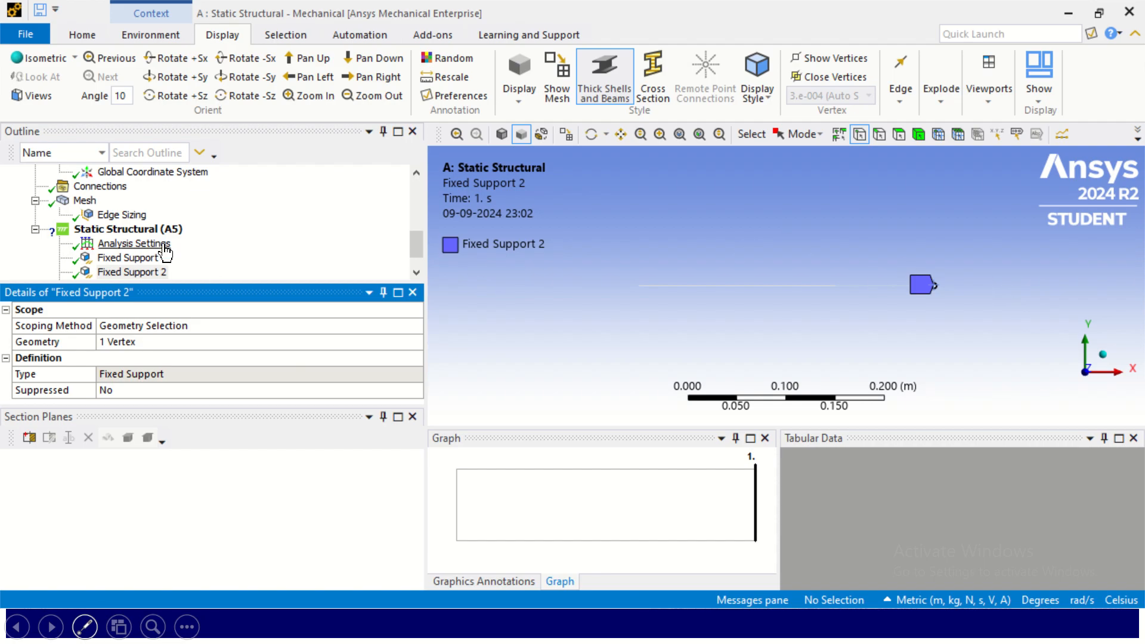
# Insert a force in the static structural analysis and apply it to the bar's intermediate vertex at X = 0.1 m.
pyautogui.scroll(-1, 165, 253)
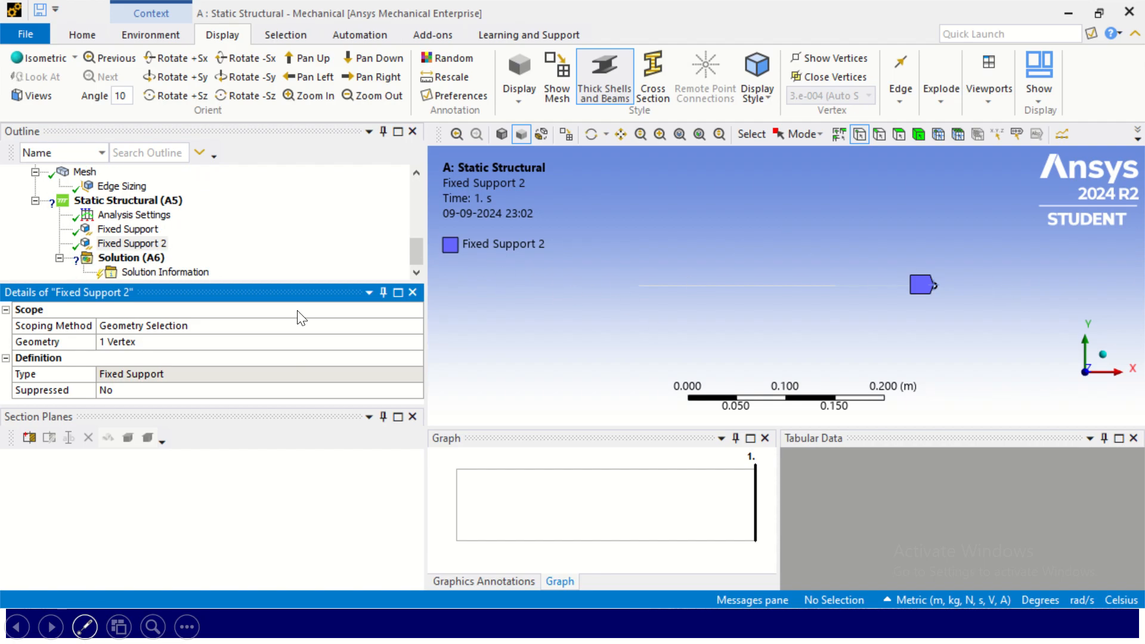
pyautogui.rightClick(129, 201)
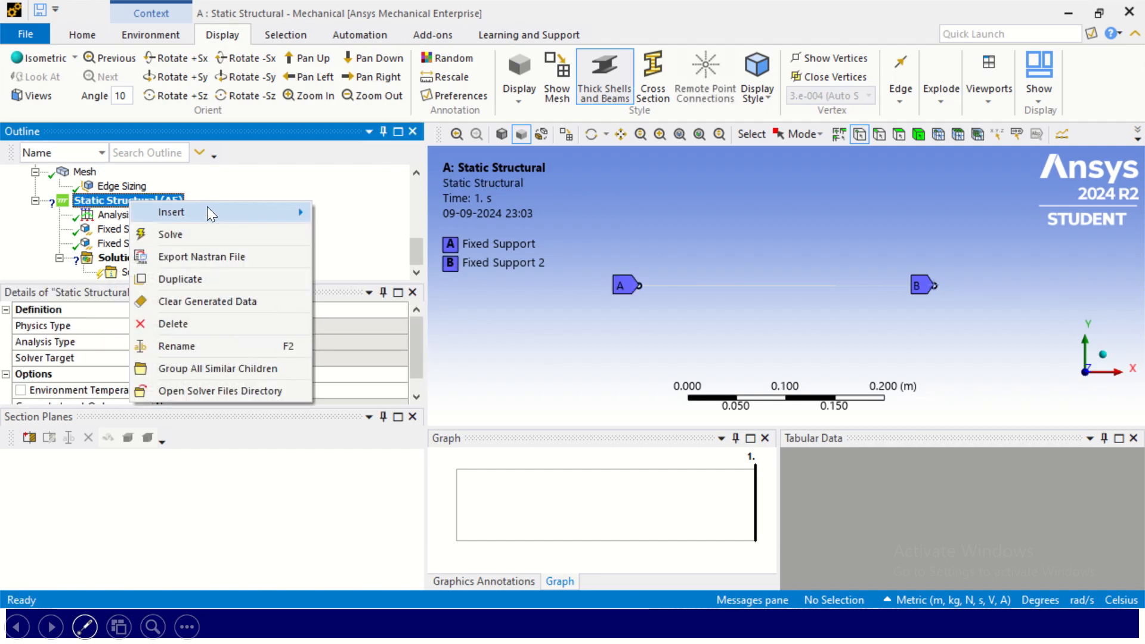
pyautogui.moveTo(208, 212)
pyautogui.click(376, 131)
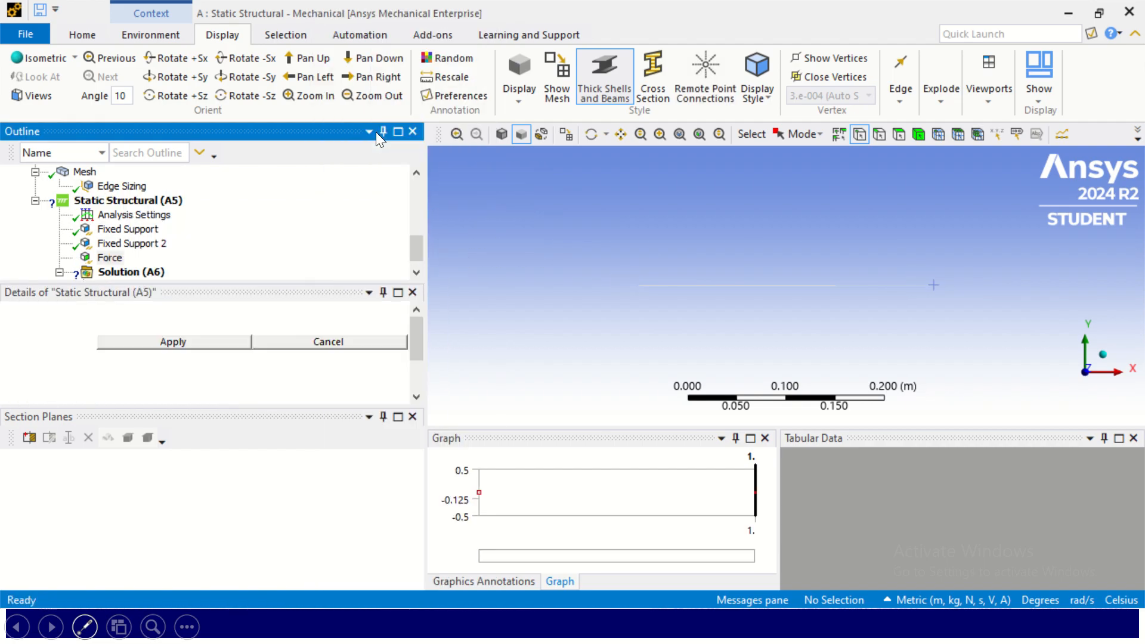
pyautogui.click(737, 286)
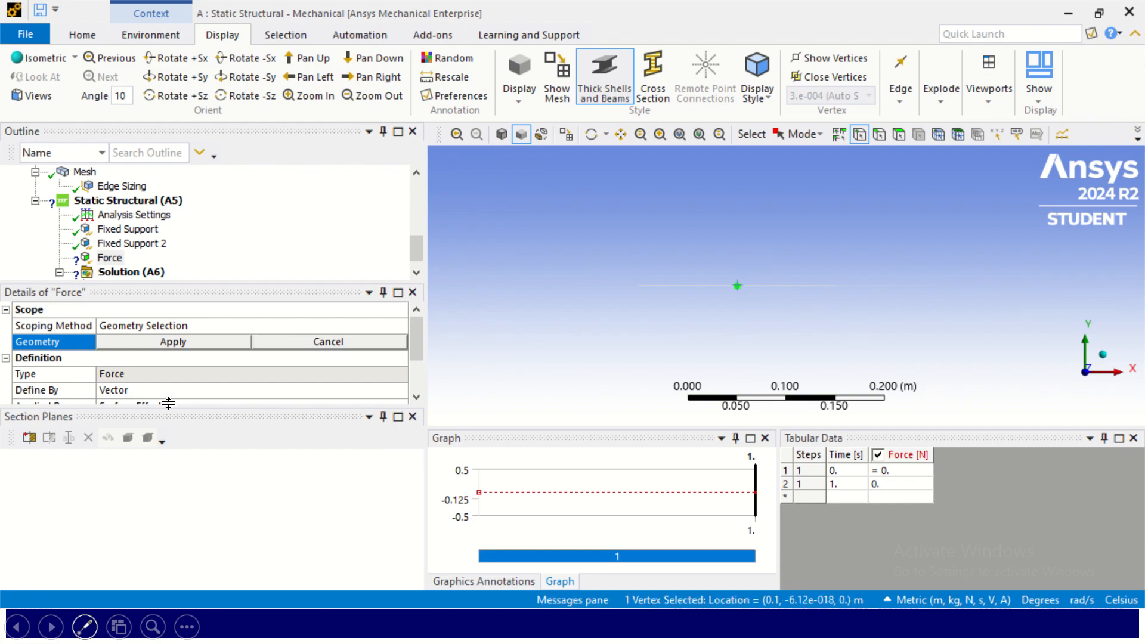
pyautogui.click(175, 345)
# Define the force by components in the global coordinate system and set its X component to 3000 N.
pyautogui.scroll(-1, 250, 376)
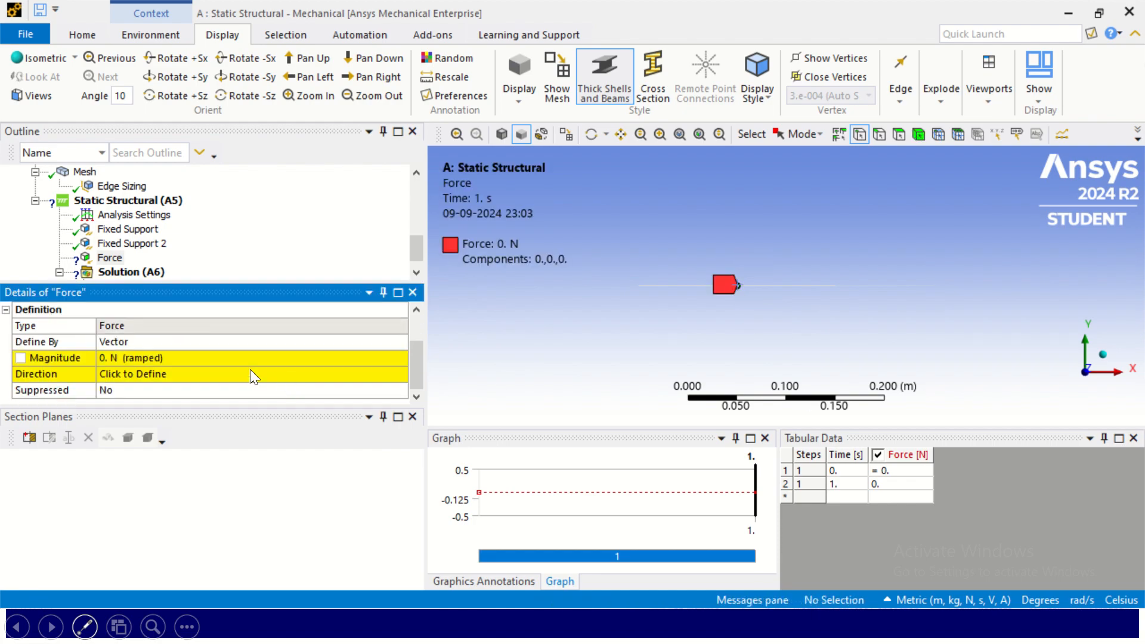
pyautogui.click(213, 342)
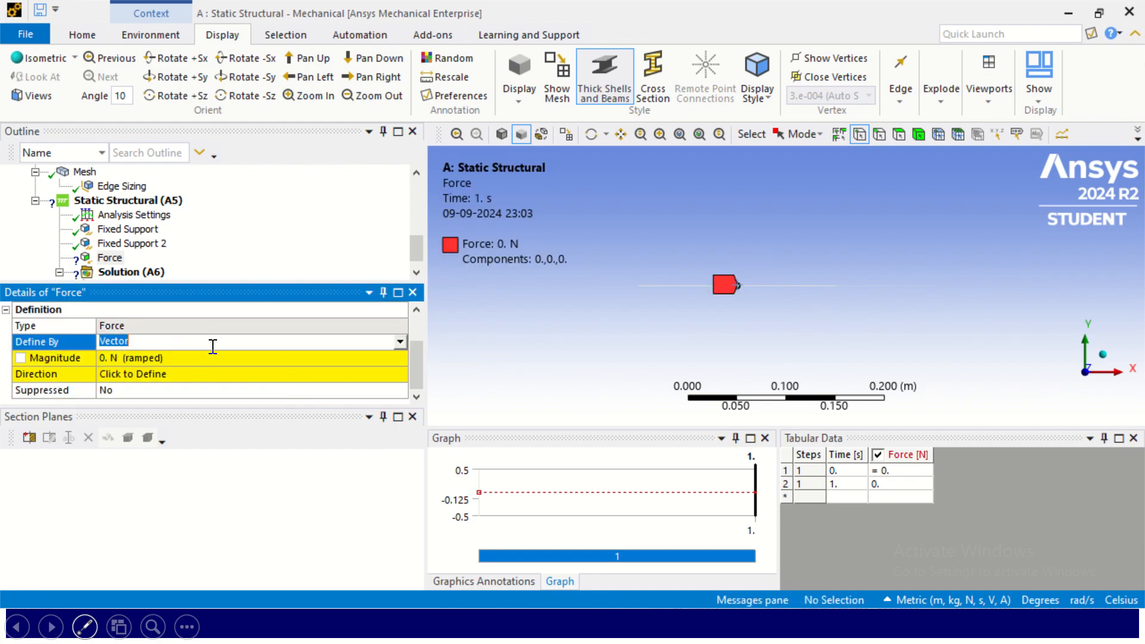
pyautogui.click(396, 341)
pyautogui.click(322, 356)
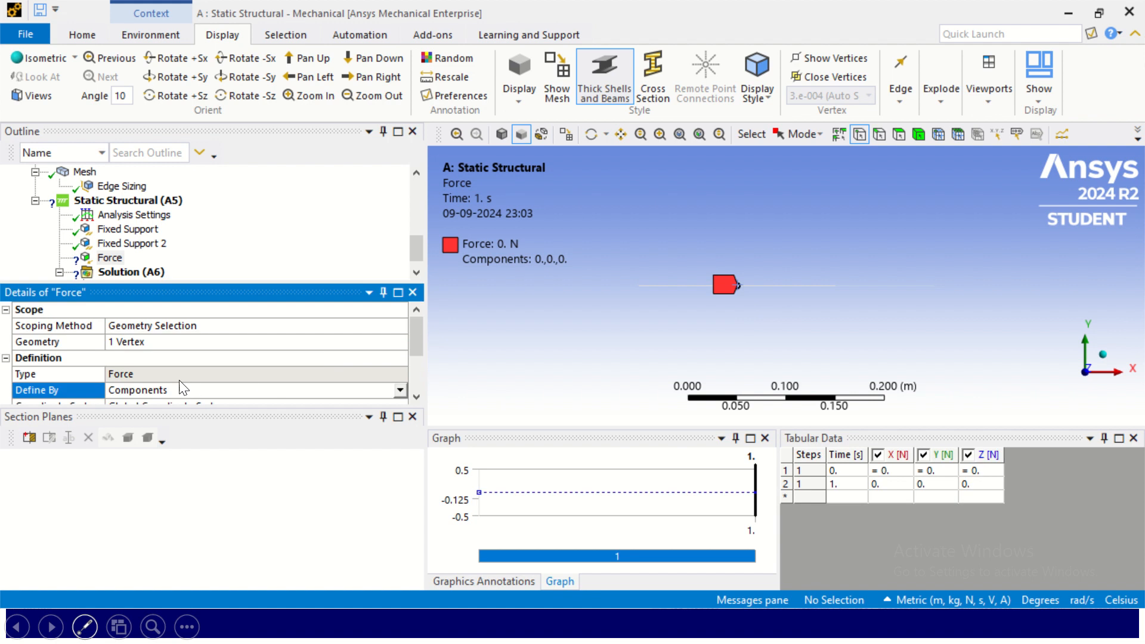
pyautogui.scroll(-1, 191, 386)
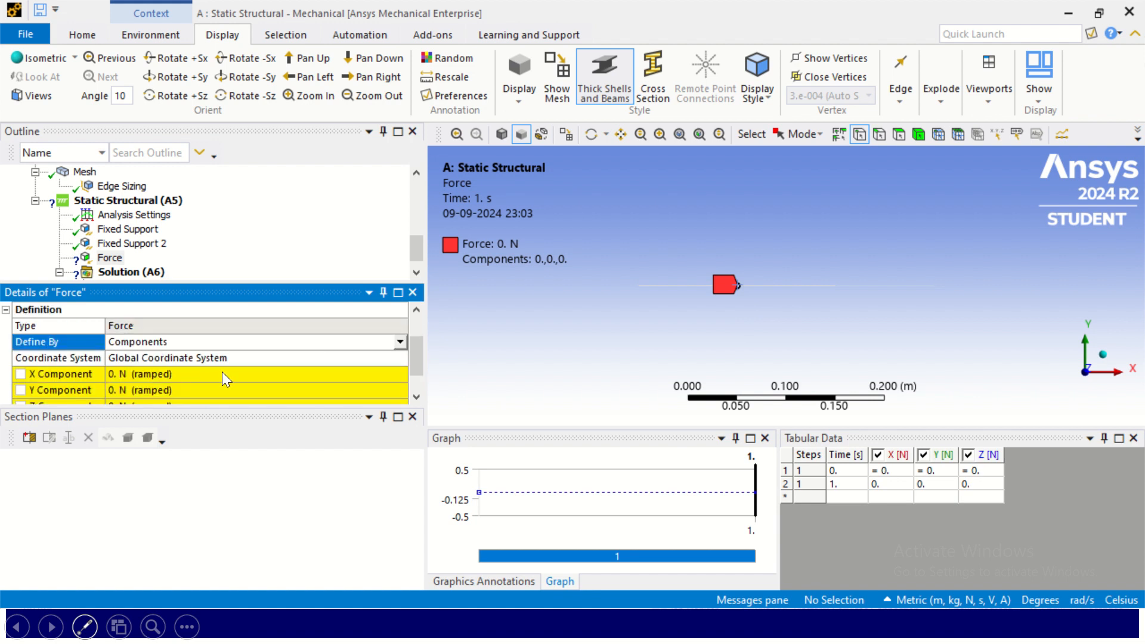
pyautogui.click(222, 373)
pyautogui.write('3000')
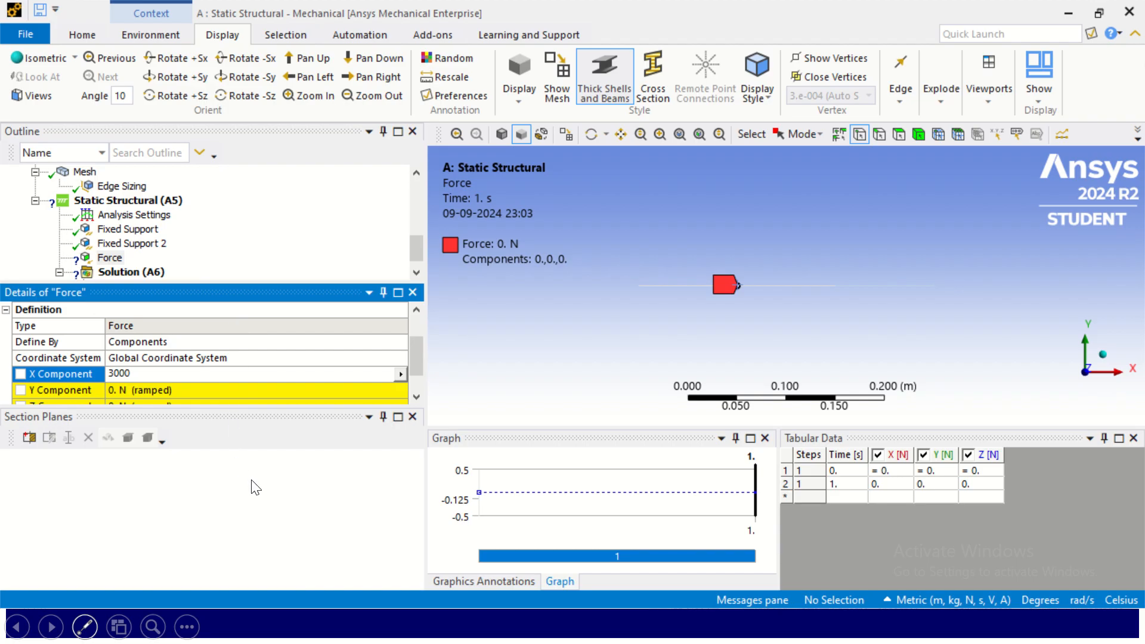
pyautogui.click(292, 493)
# Enlarge the outline and details areas and display all supports and loads of the static structural analysis together.
pyautogui.scroll(-1, 212, 238)
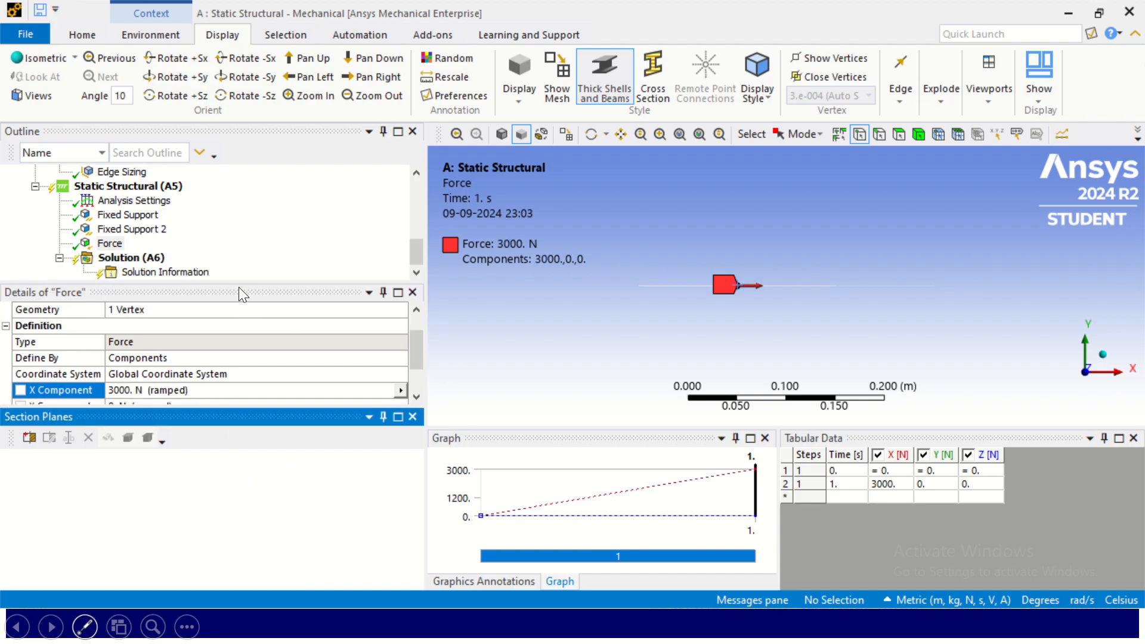
pyautogui.click(415, 274)
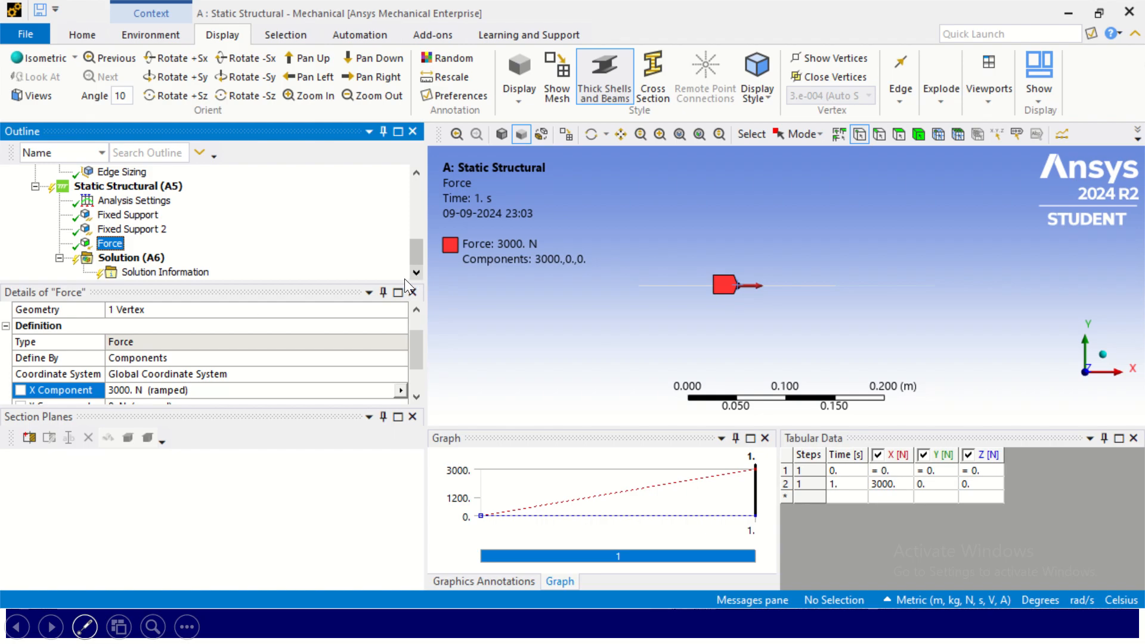
pyautogui.moveTo(257, 283); pyautogui.dragTo(256, 344)
pyautogui.moveTo(225, 410); pyautogui.dragTo(220, 532)
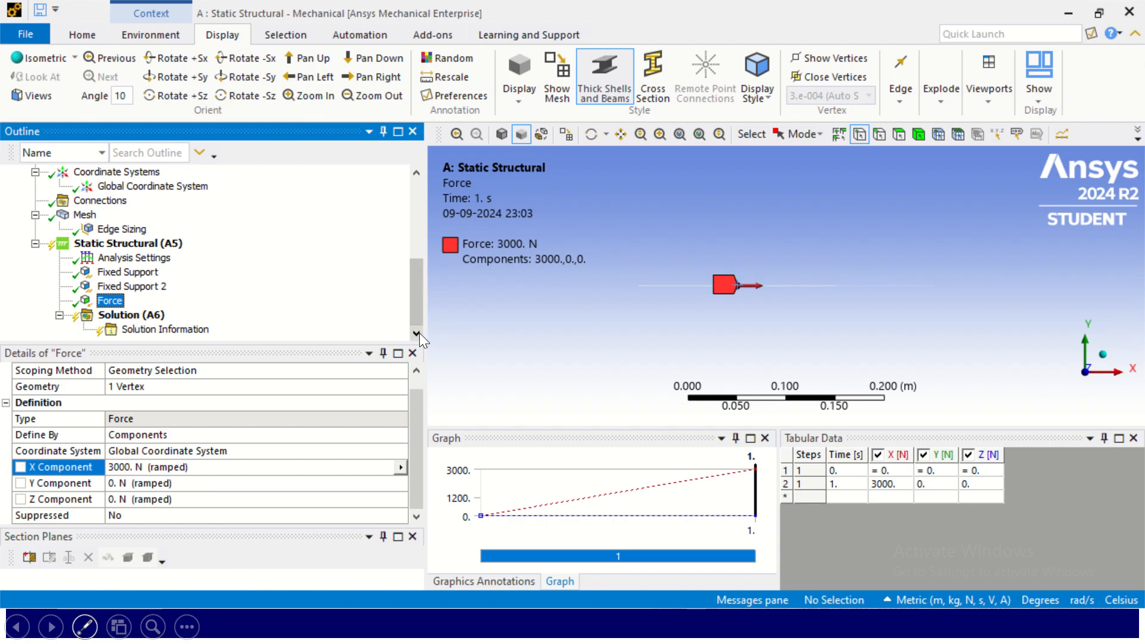
pyautogui.click(113, 243)
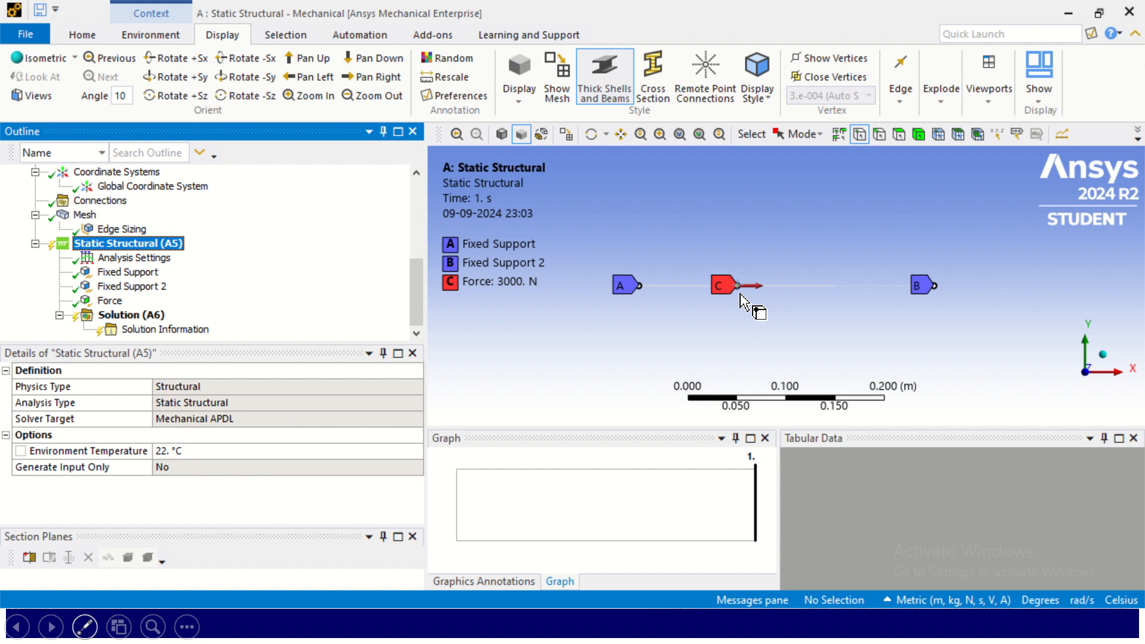
# Switch to the PowerPoint slide show, check the boundary condition slide of the stepped bar, and return to Ansys Mechanical.
pyautogui.hotkey('alt', 'Tab')
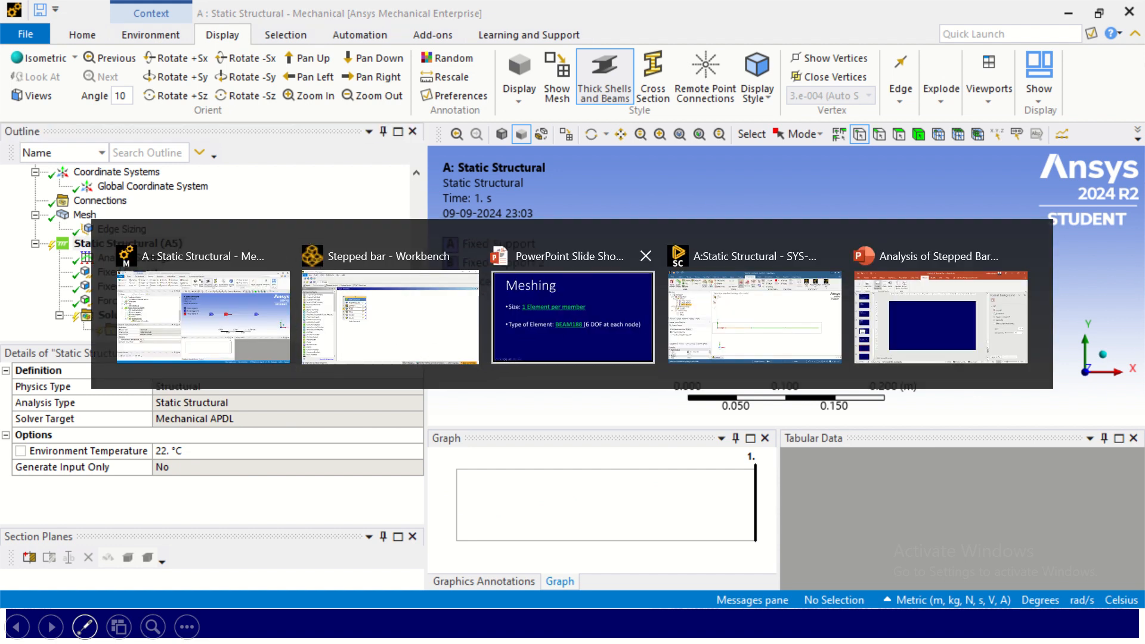
pyautogui.click(555, 320)
pyautogui.press('Right')
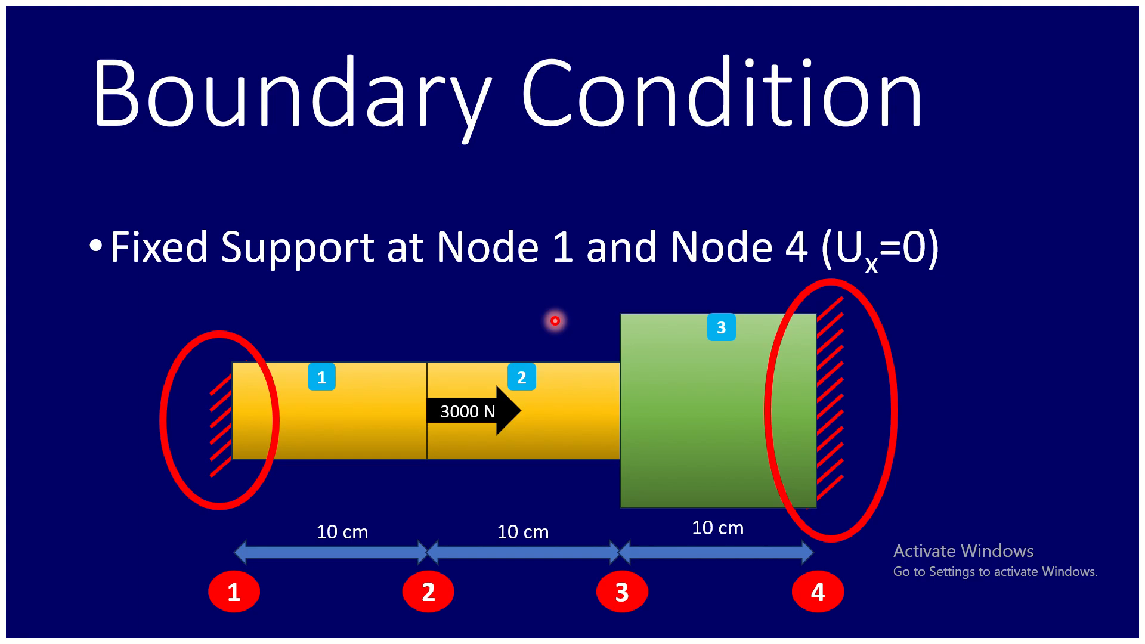
pyautogui.hotkey('alt', 'Tab')
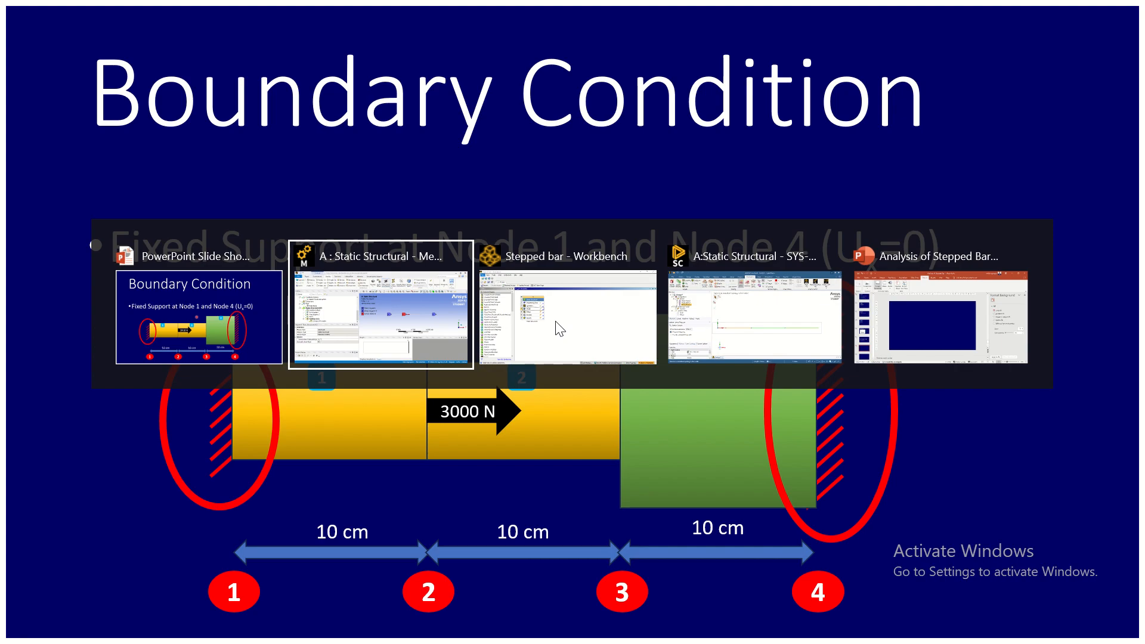
pyautogui.press('alt')
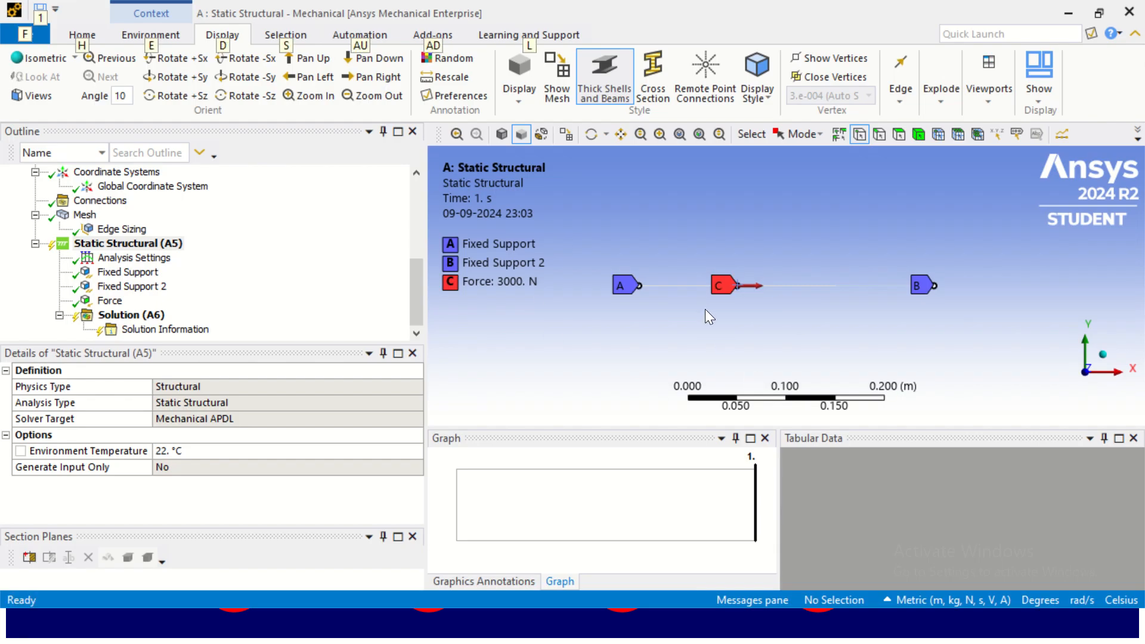
# Insert a total deformation result into the solution of the static structural analysis.
pyautogui.click(158, 316)
pyautogui.rightClick(159, 316)
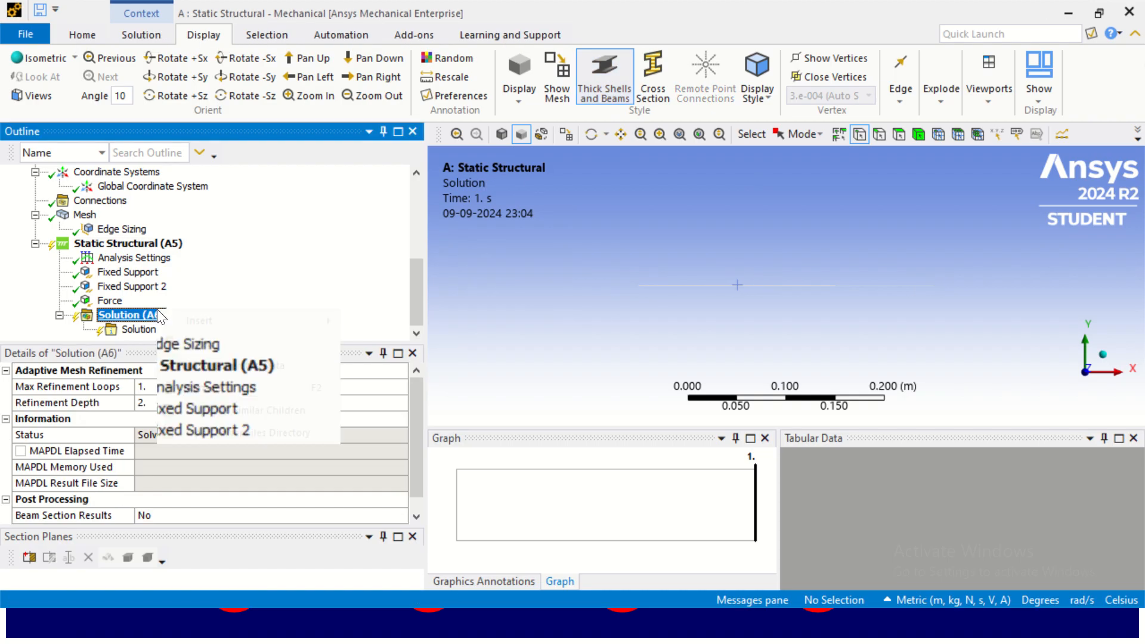
pyautogui.moveTo(242, 324)
pyautogui.moveTo(434, 301)
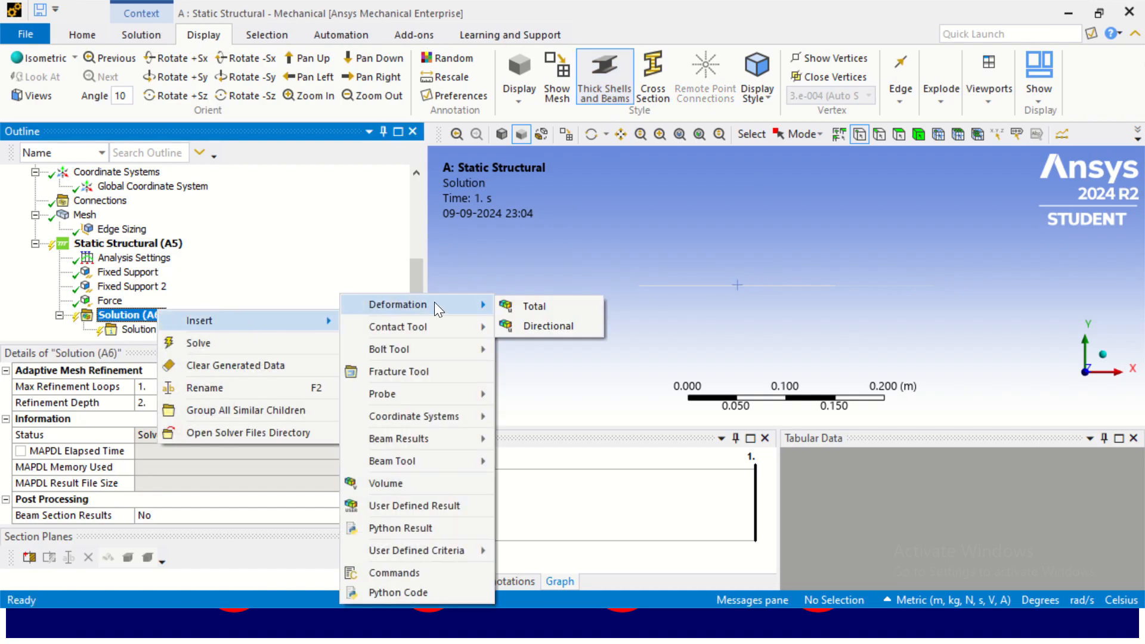
pyautogui.click(532, 305)
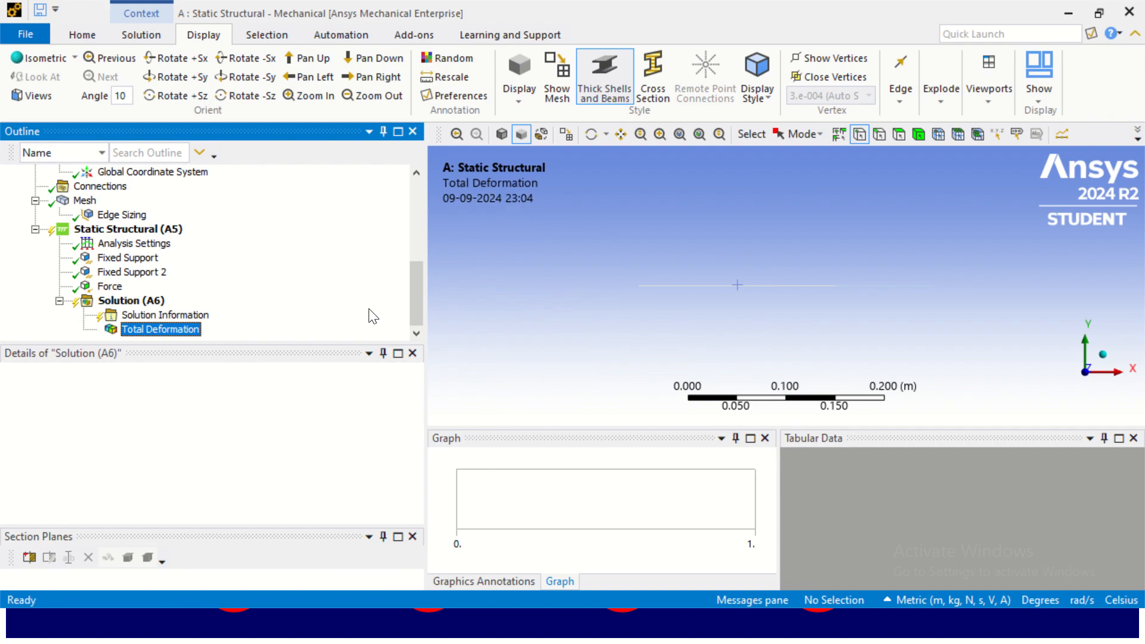
# Insert a deformation probe at the bar's intermediate vertex at X = 0.1 m and set its result selection to X Axis.
pyautogui.rightClick(146, 302)
pyautogui.moveTo(250, 315)
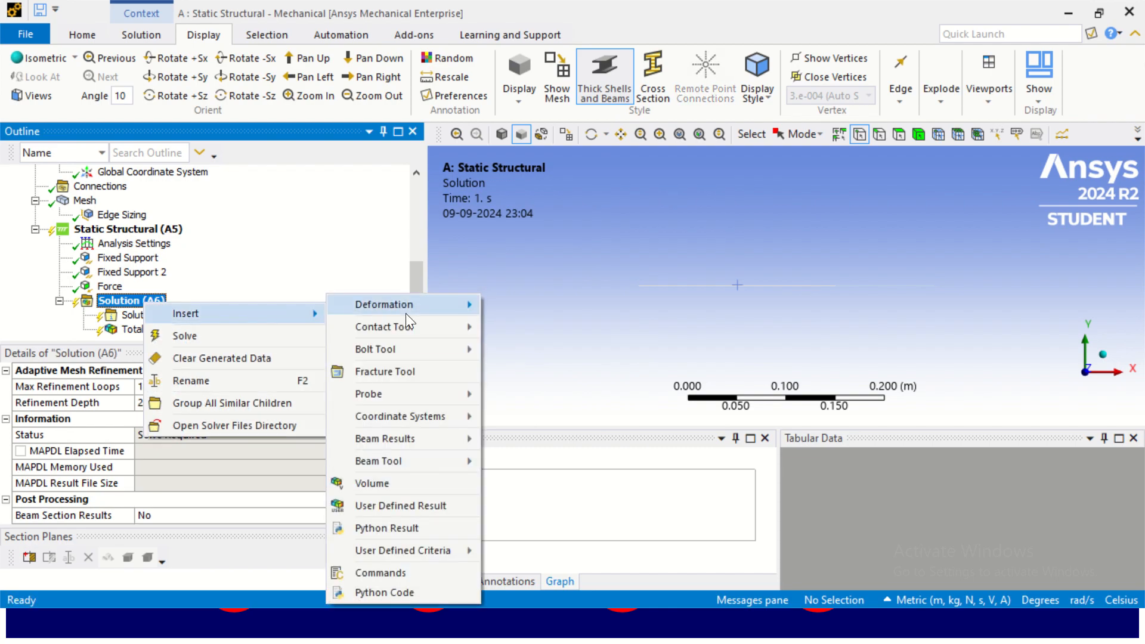
pyautogui.moveTo(422, 392)
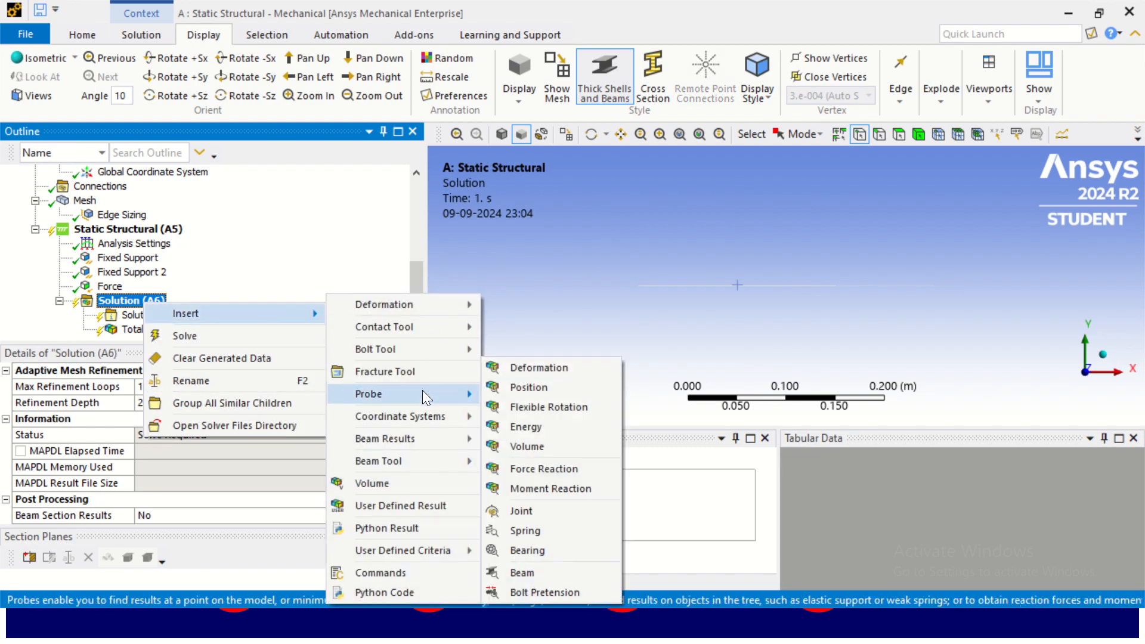
pyautogui.click(531, 366)
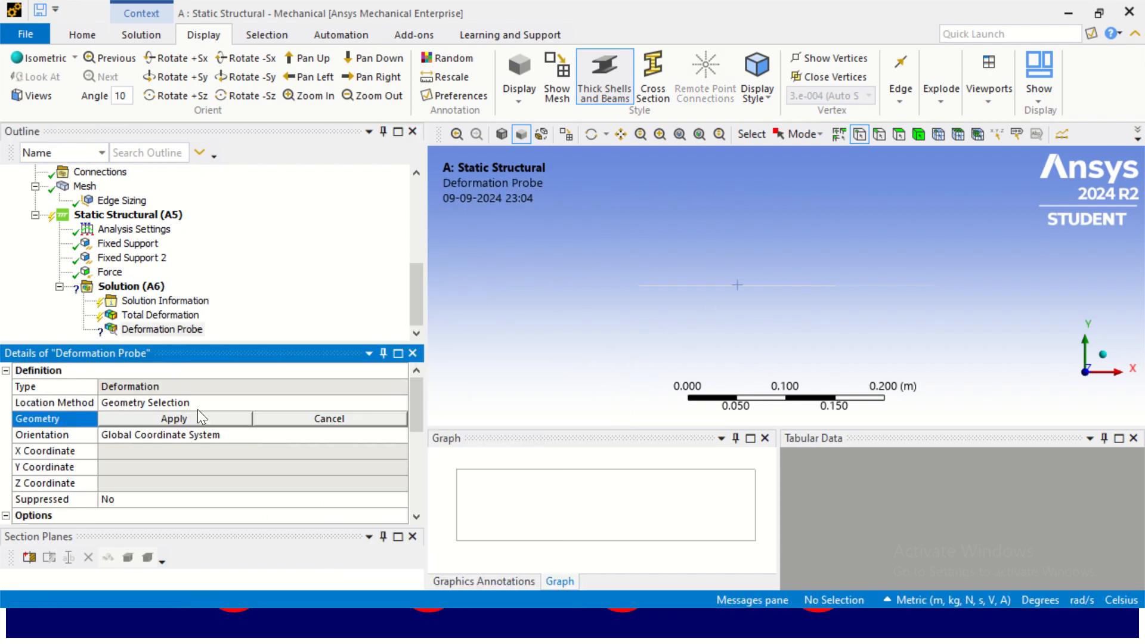
pyautogui.click(742, 291)
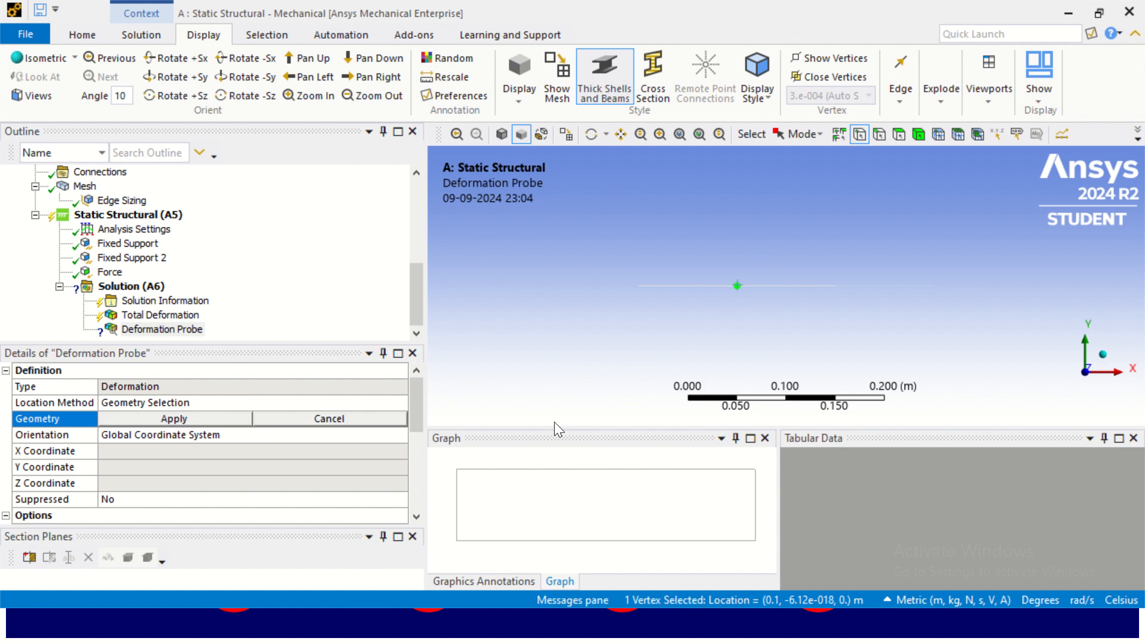
pyautogui.click(241, 419)
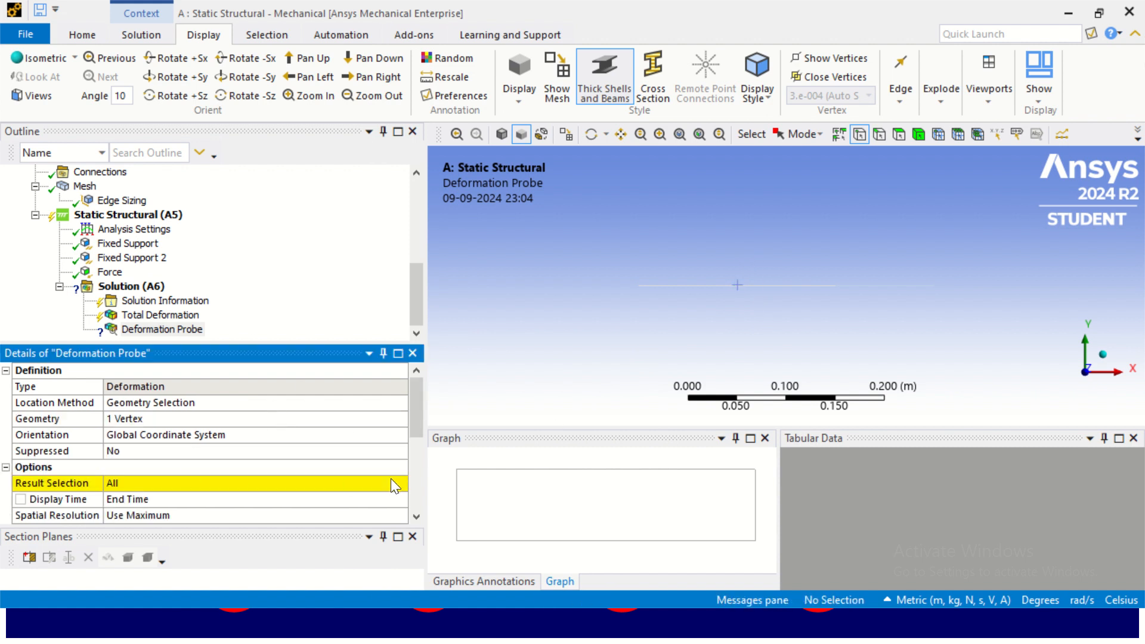
pyautogui.click(400, 484)
pyautogui.click(400, 483)
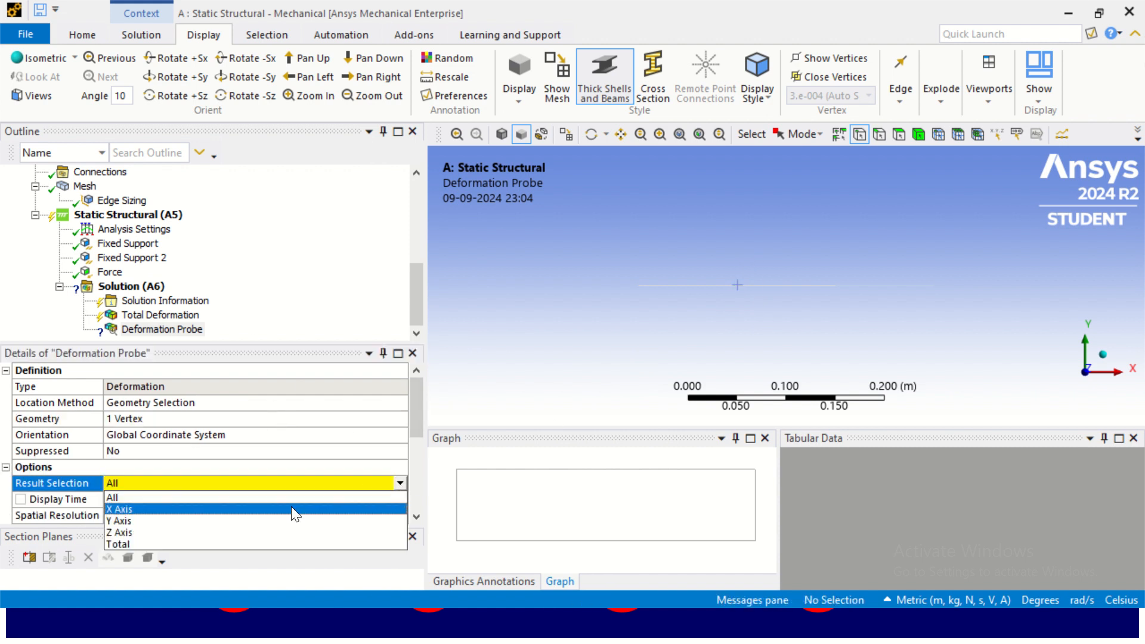
pyautogui.click(291, 508)
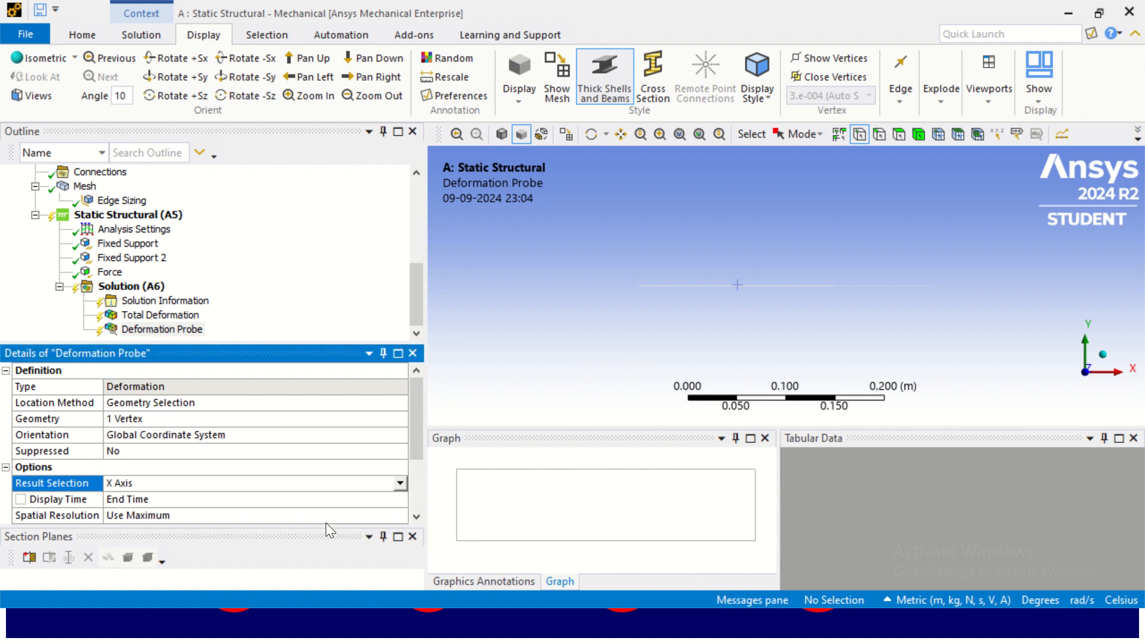
# Insert a second deformation probe at the bar's vertex at X = 0.2 m and set its result selection to X Axis.
pyautogui.rightClick(129, 287)
pyautogui.moveTo(201, 295)
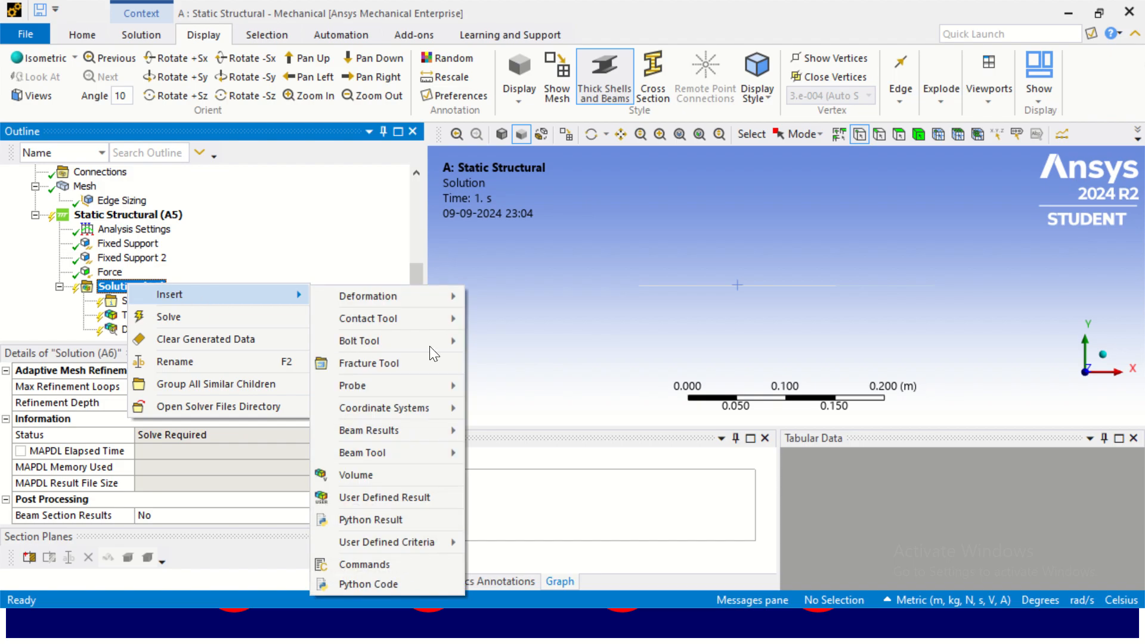
pyautogui.moveTo(427, 386)
pyautogui.click(544, 367)
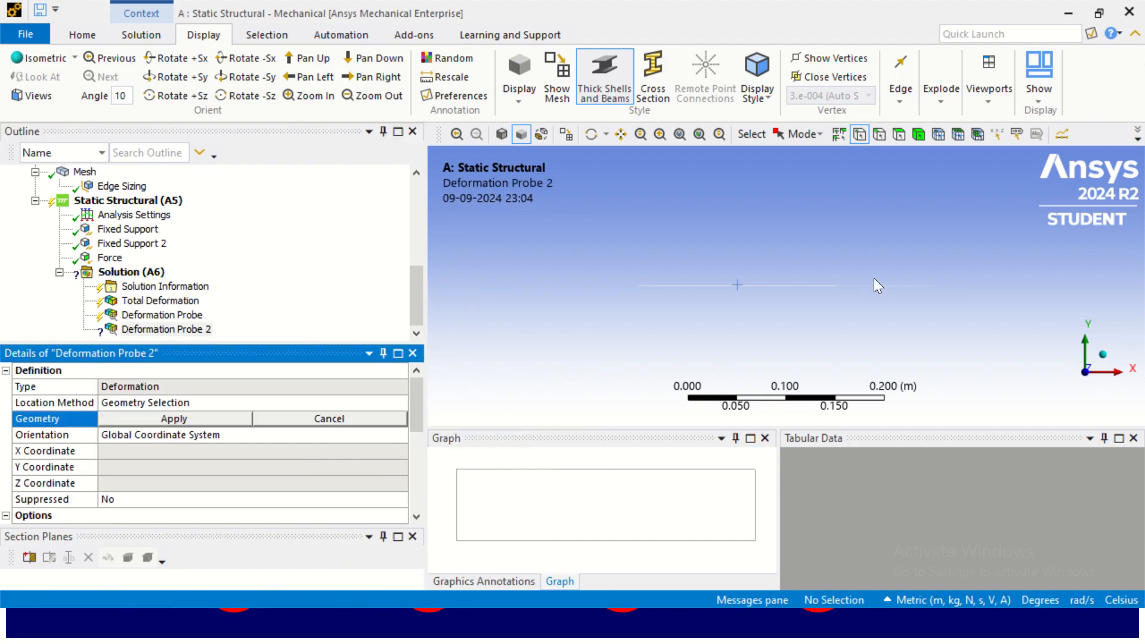
pyautogui.click(841, 290)
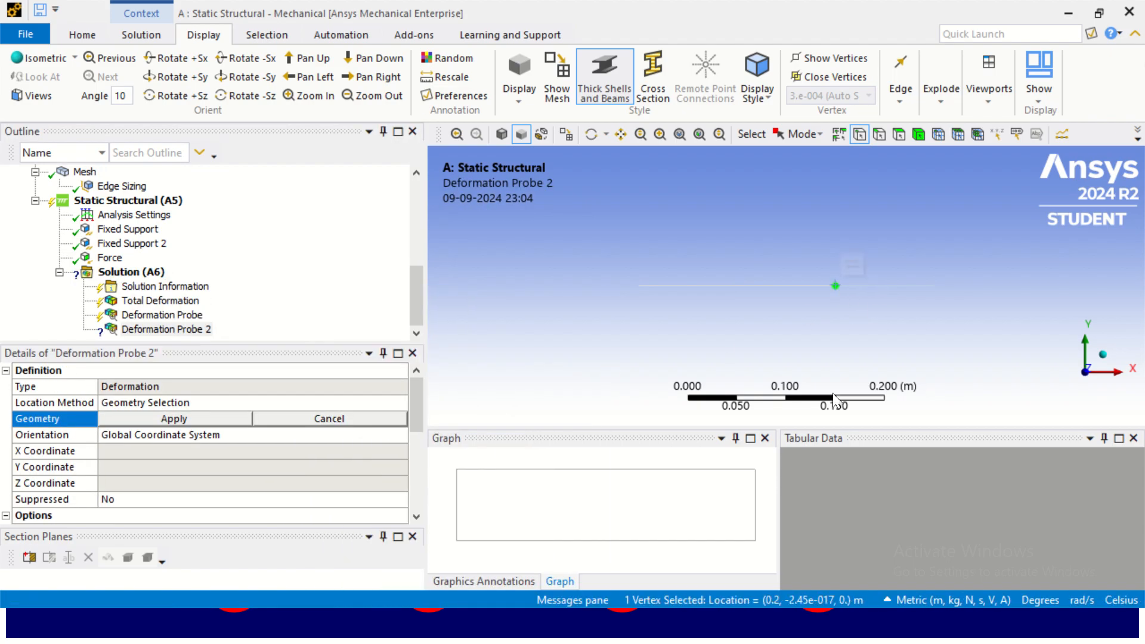
pyautogui.click(211, 420)
pyautogui.scroll(-3, 284, 462)
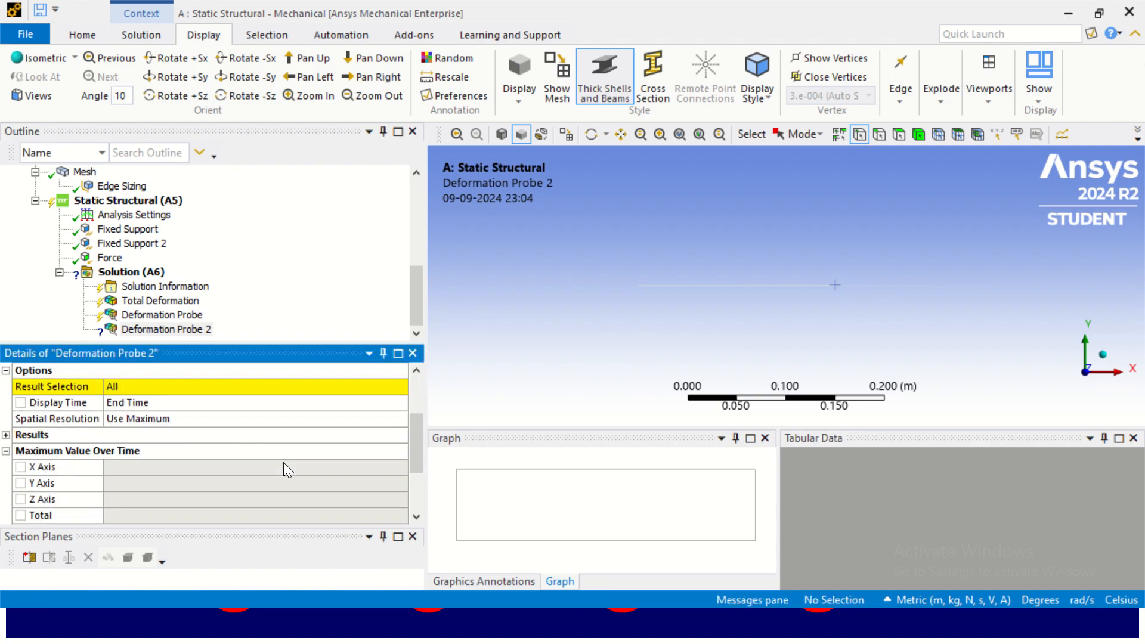
pyautogui.click(391, 388)
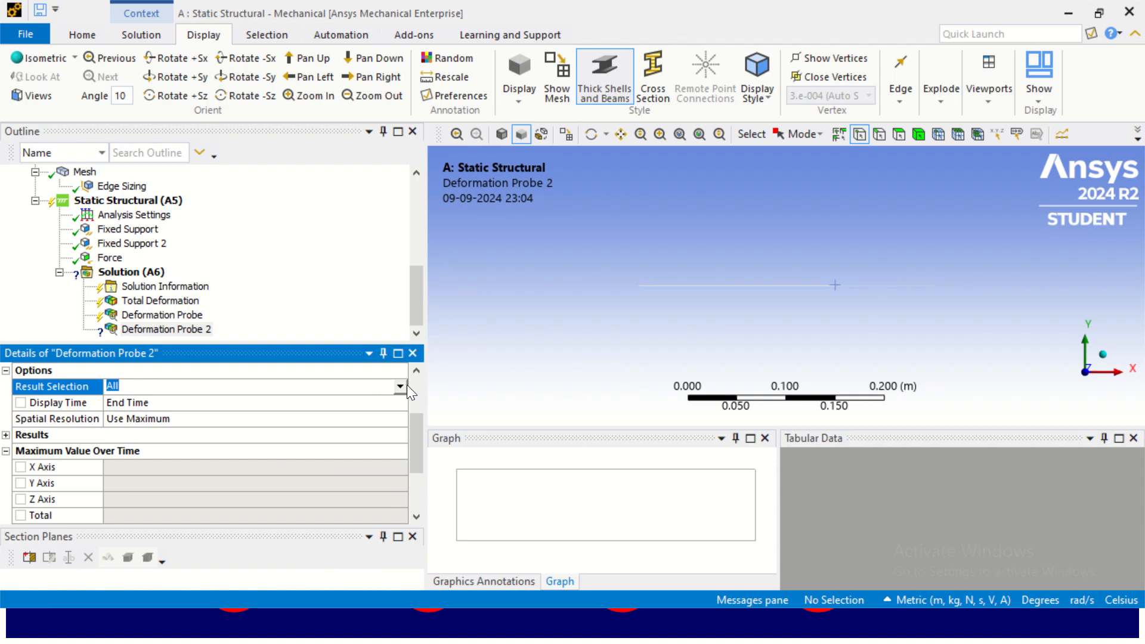
pyautogui.click(407, 386)
pyautogui.click(274, 408)
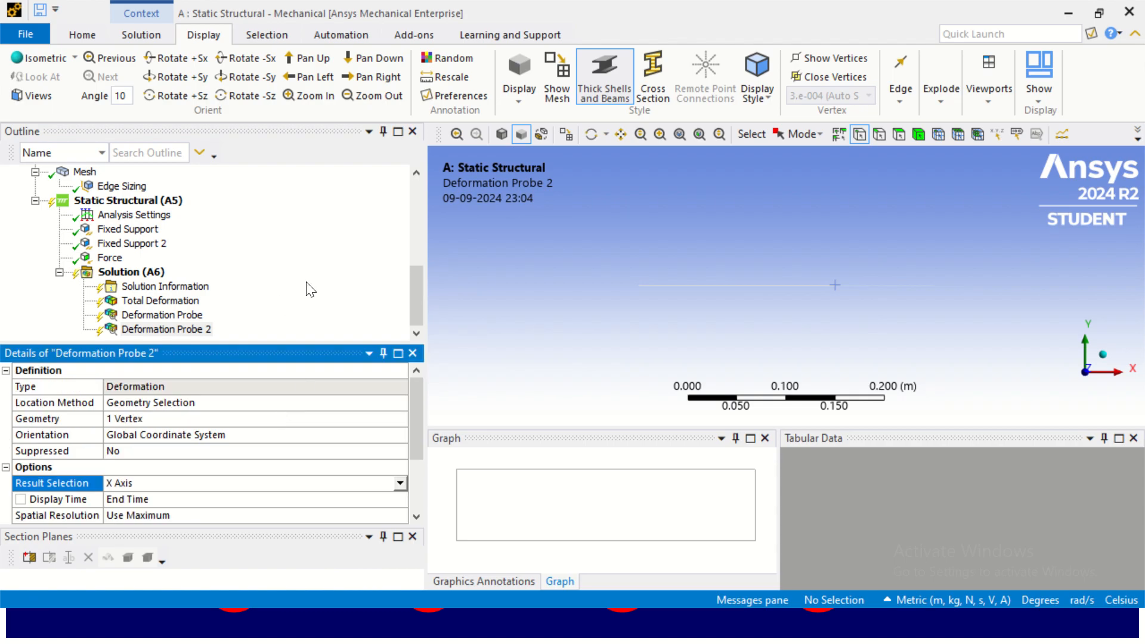
# Enlarge the outline area and insert a force reaction probe for the boundary condition Fixed Support.
pyautogui.moveTo(356, 342); pyautogui.dragTo(357, 383)
pyautogui.rightClick(151, 321)
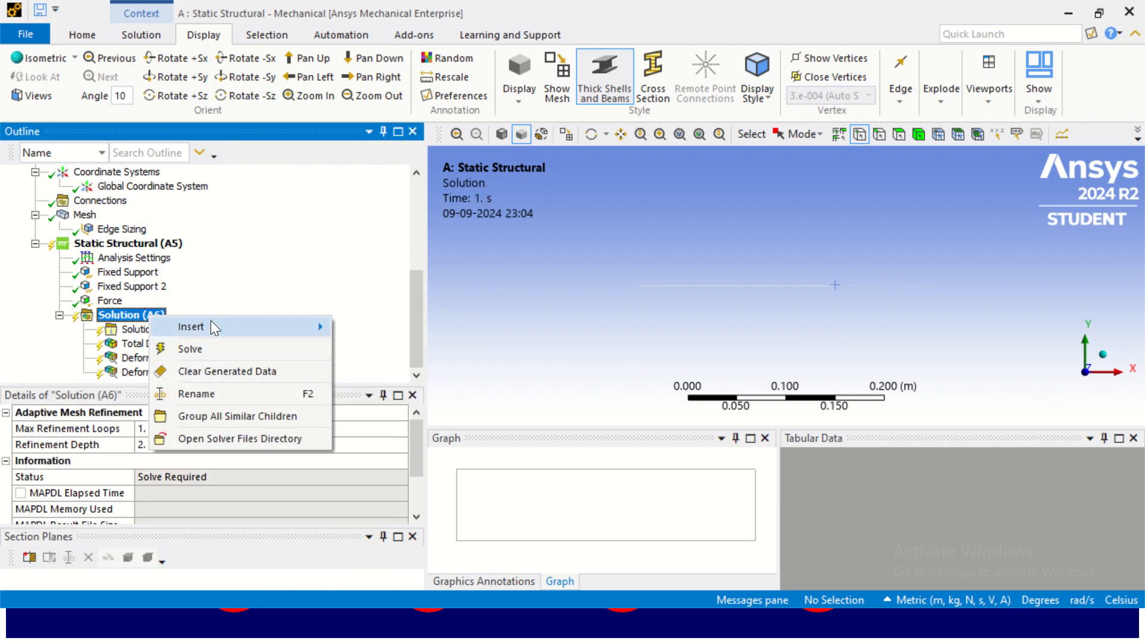
pyautogui.moveTo(287, 327)
pyautogui.moveTo(437, 394)
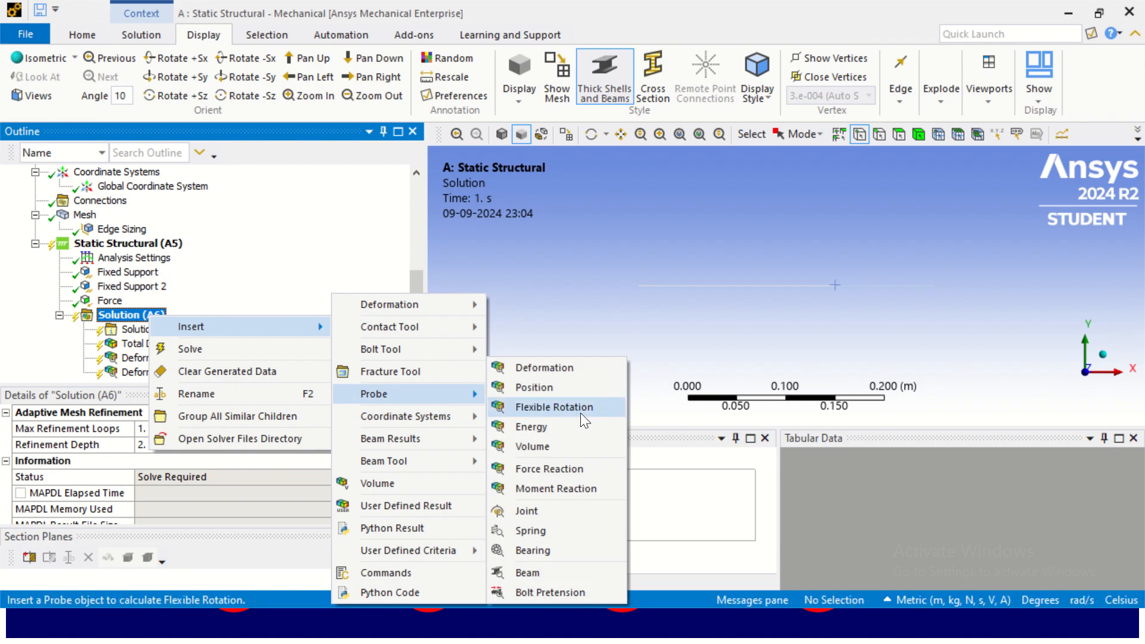
pyautogui.click(571, 471)
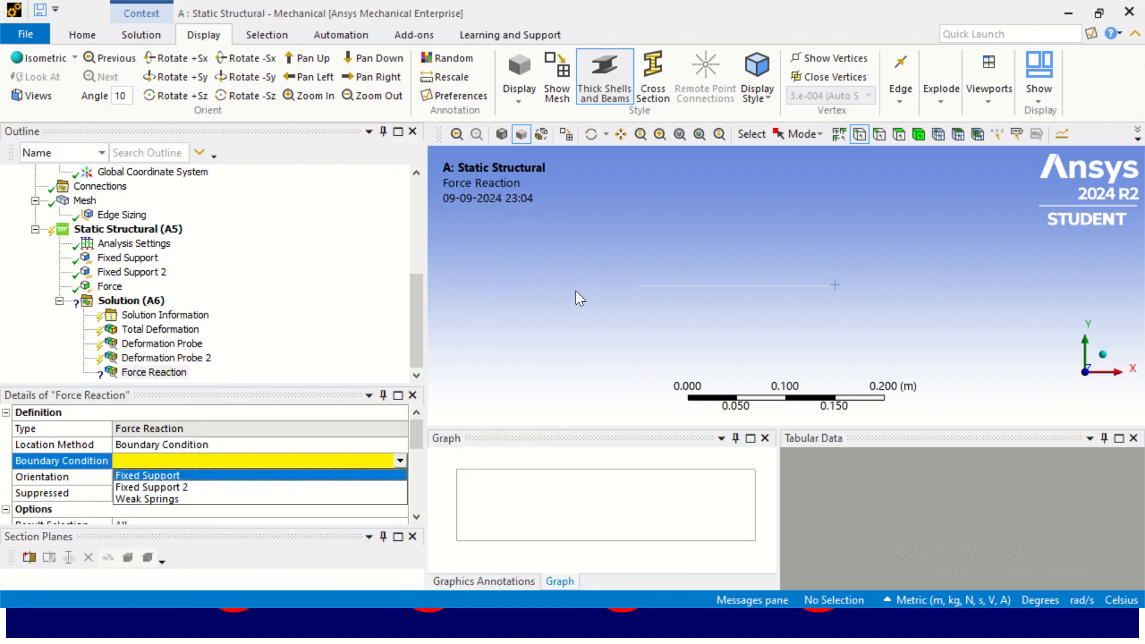
pyautogui.click(180, 475)
# Insert another force reaction probe into the solution and assign it to the boundary condition Fixed Support 2.
pyautogui.rightClick(161, 302)
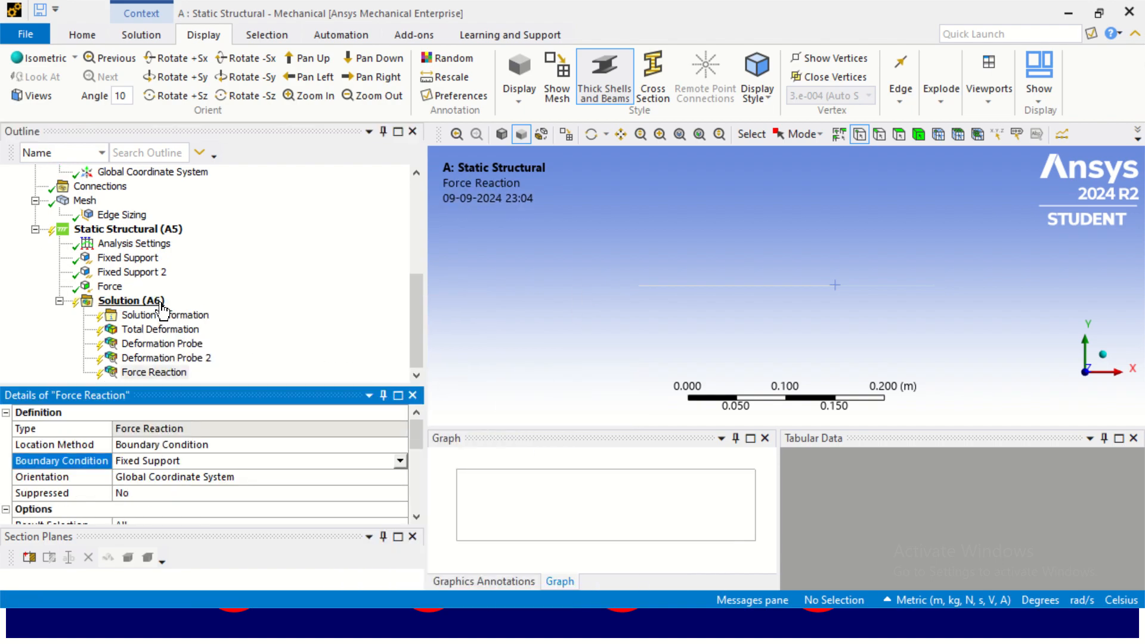
pyautogui.moveTo(234, 313)
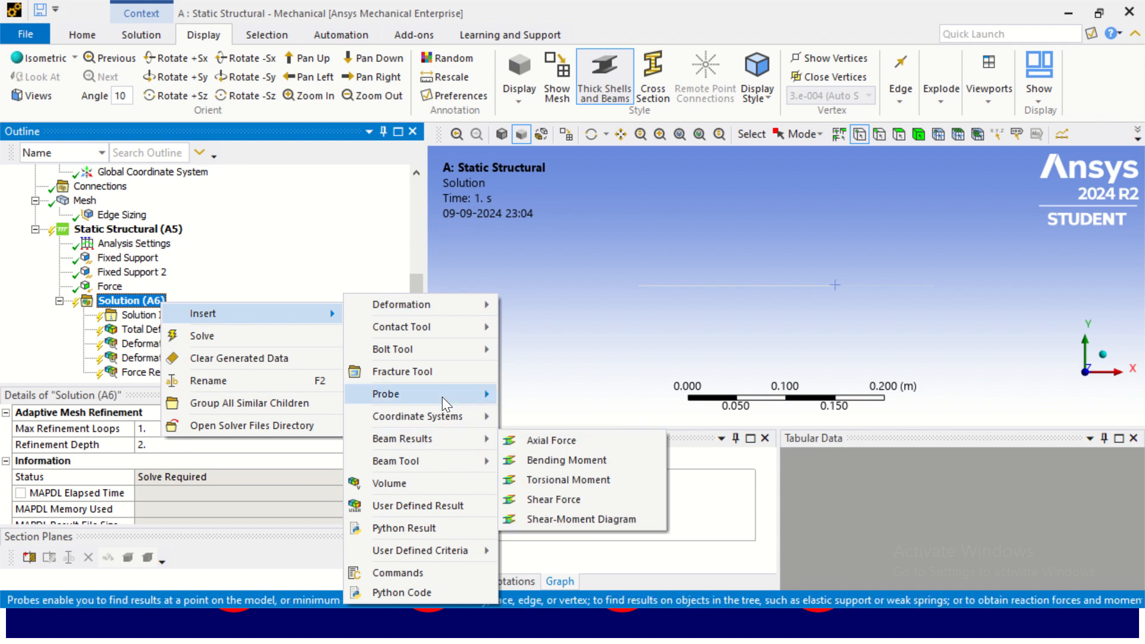
pyautogui.moveTo(448, 390)
pyautogui.click(567, 468)
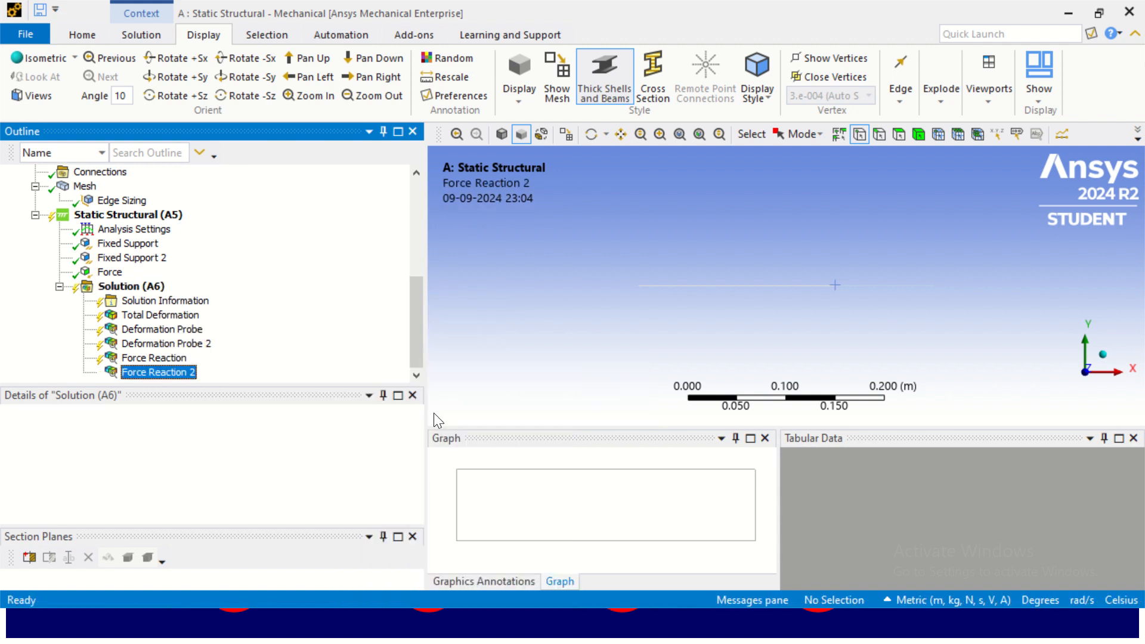
pyautogui.click(209, 487)
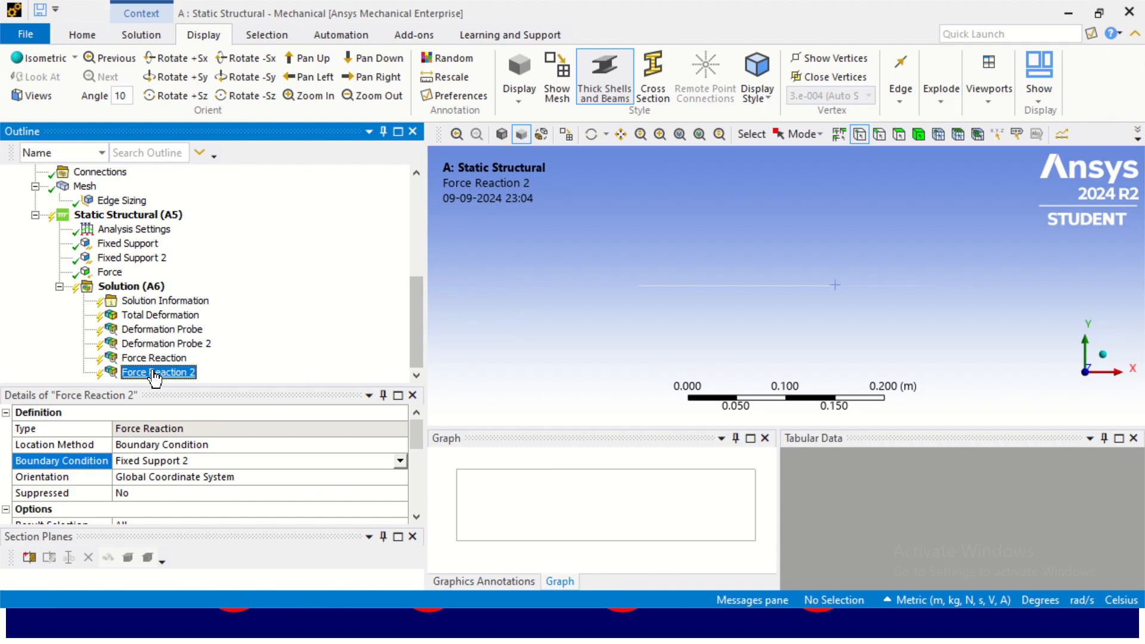
# Insert an axial force beam result for all line bodies into the solution.
pyautogui.click(146, 287)
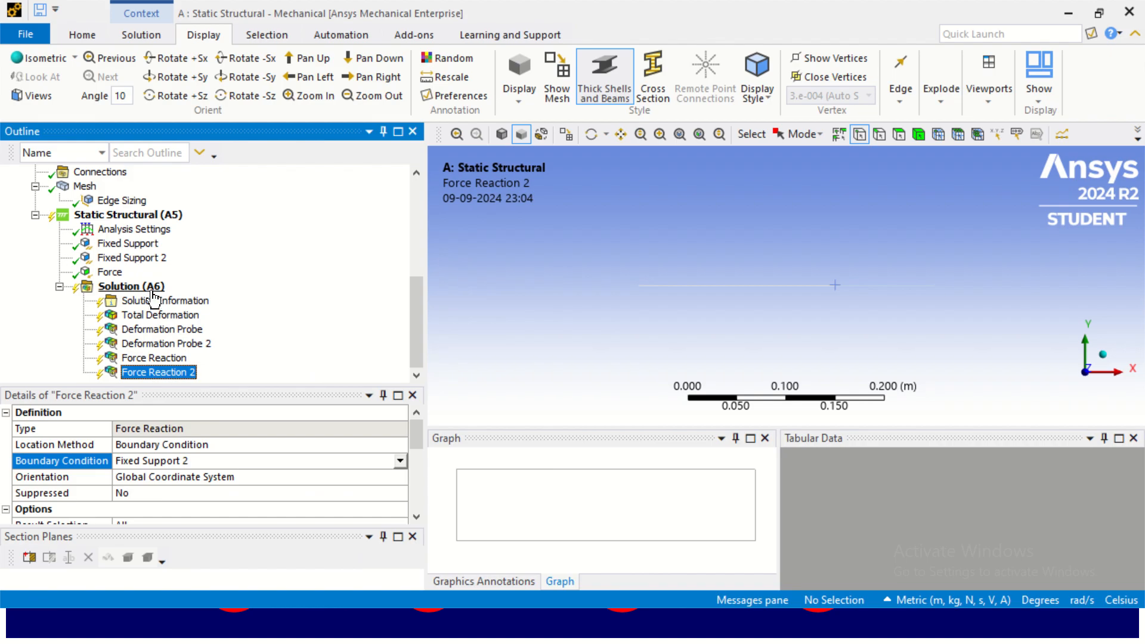
pyautogui.rightClick(153, 291)
pyautogui.moveTo(237, 303)
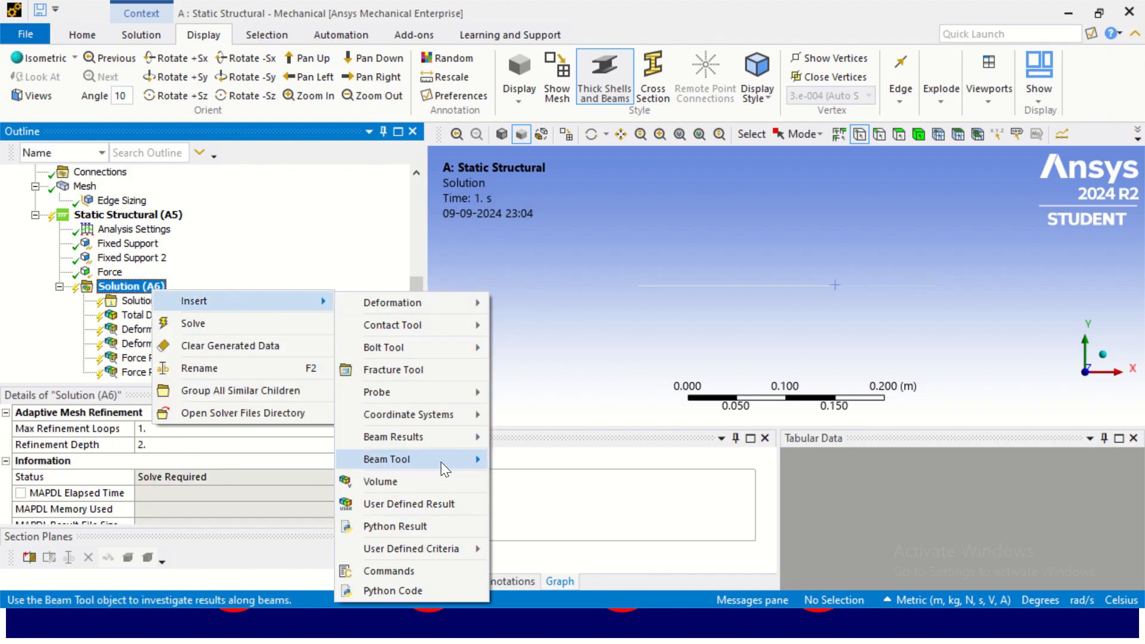
pyautogui.moveTo(442, 436)
pyautogui.click(537, 437)
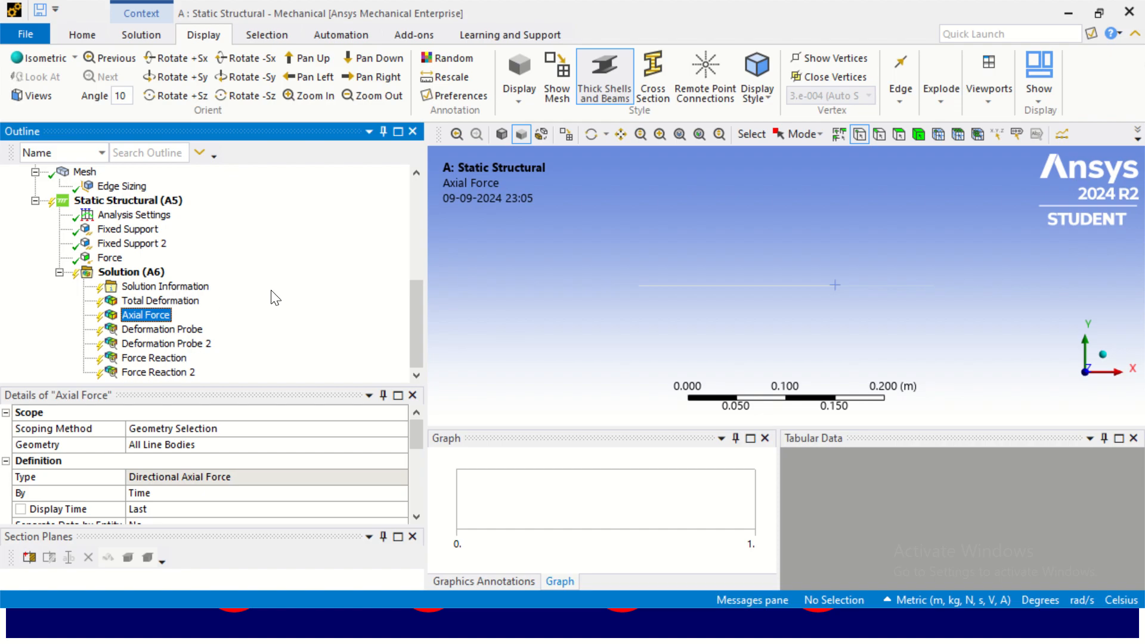
# Solve the static structural analysis with all inserted results and dismiss the warning about the number of cores.
pyautogui.rightClick(150, 274)
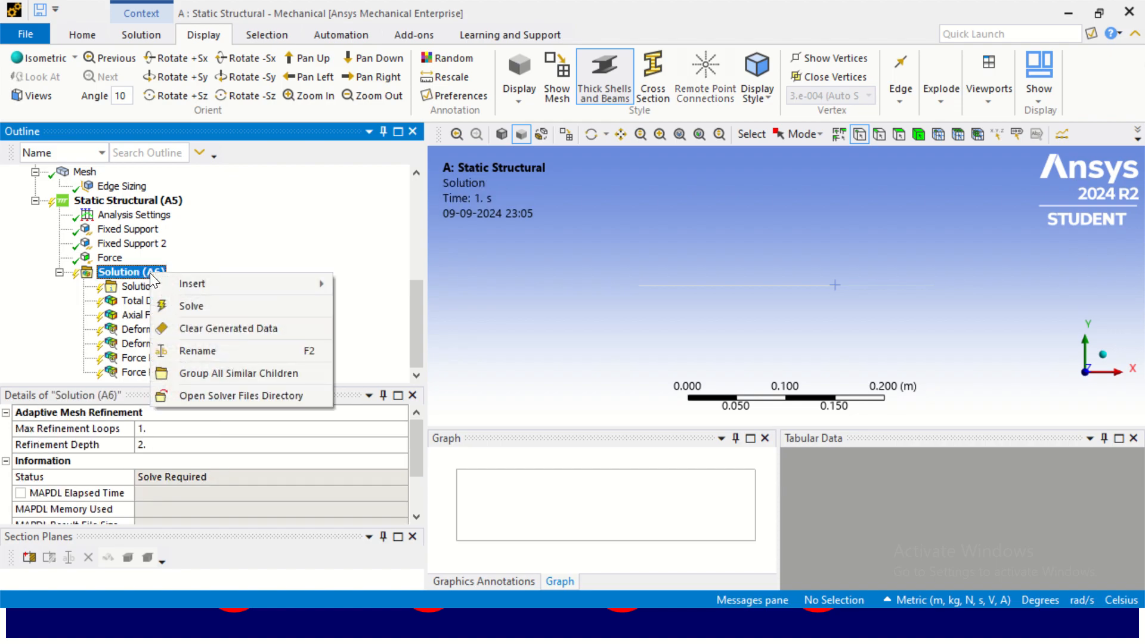
pyautogui.click(246, 307)
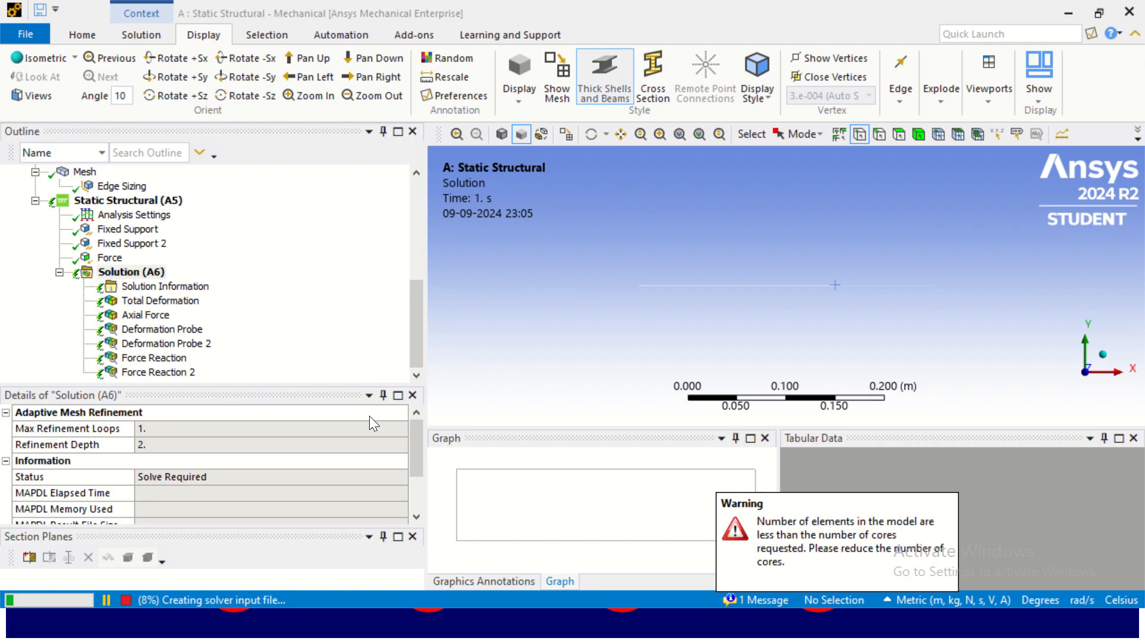
pyautogui.click(812, 547)
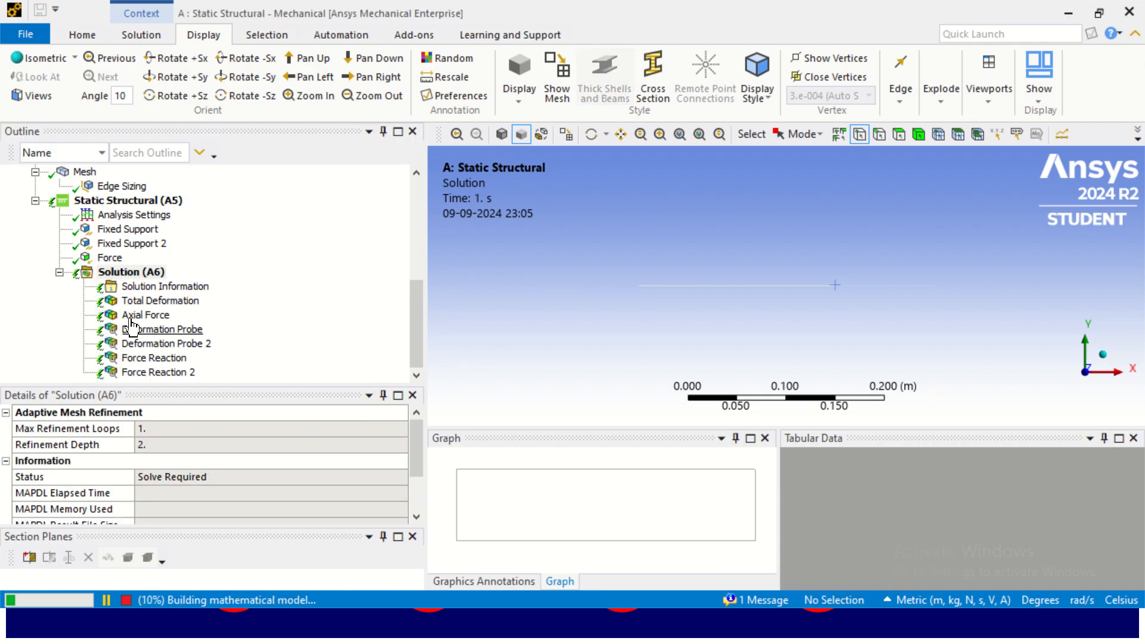
pyautogui.click(416, 375)
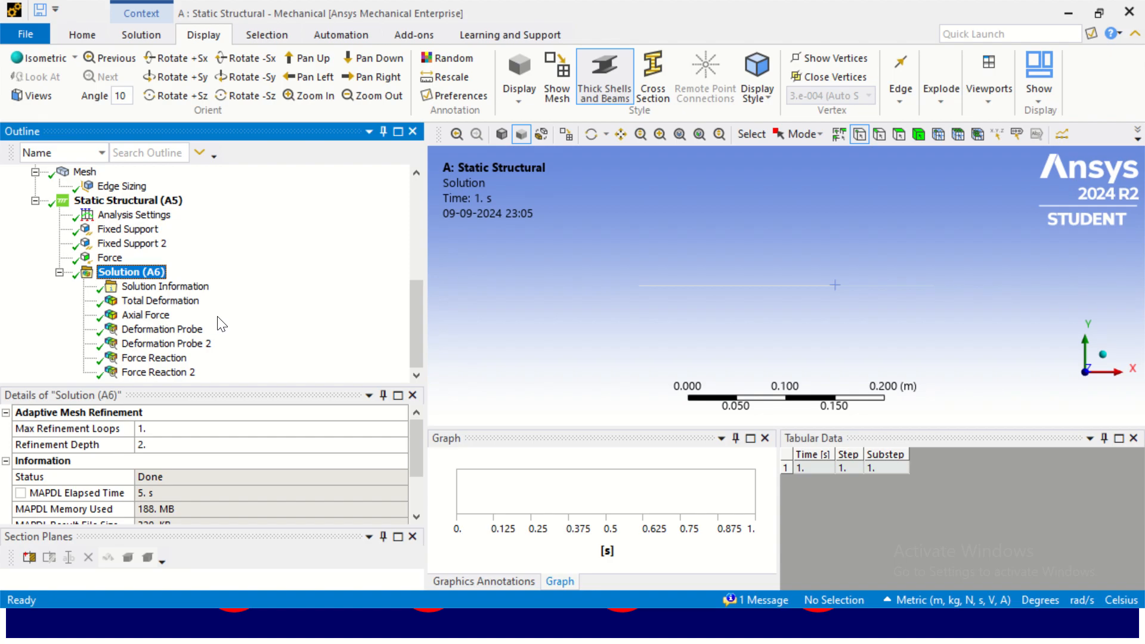
# Switch to the PowerPoint slide show, review the expected nodal displacements on the results slides, and return to Ansys Mechanical.
pyautogui.hotkey('alt', 'Tab')
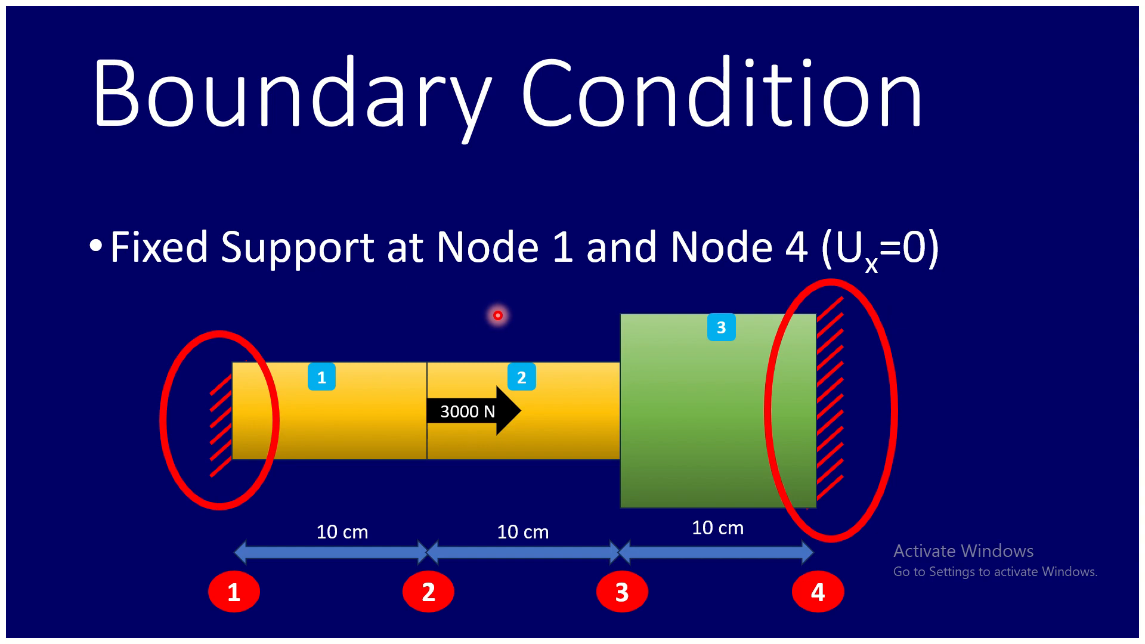
pyautogui.press('Right')
pyautogui.press('Right')
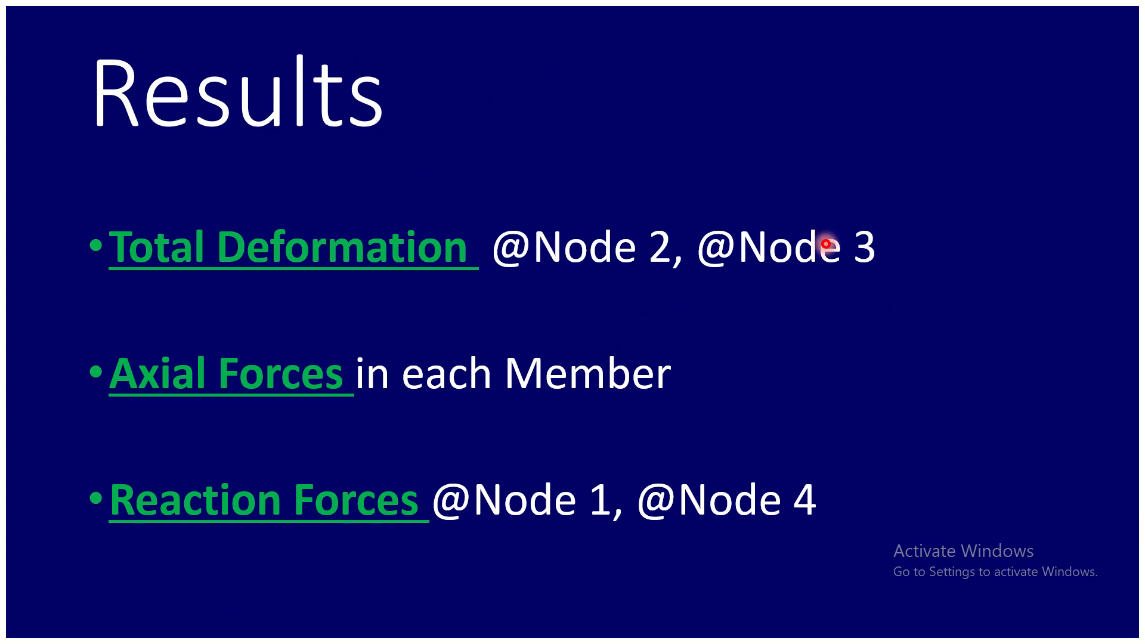
pyautogui.press('Right')
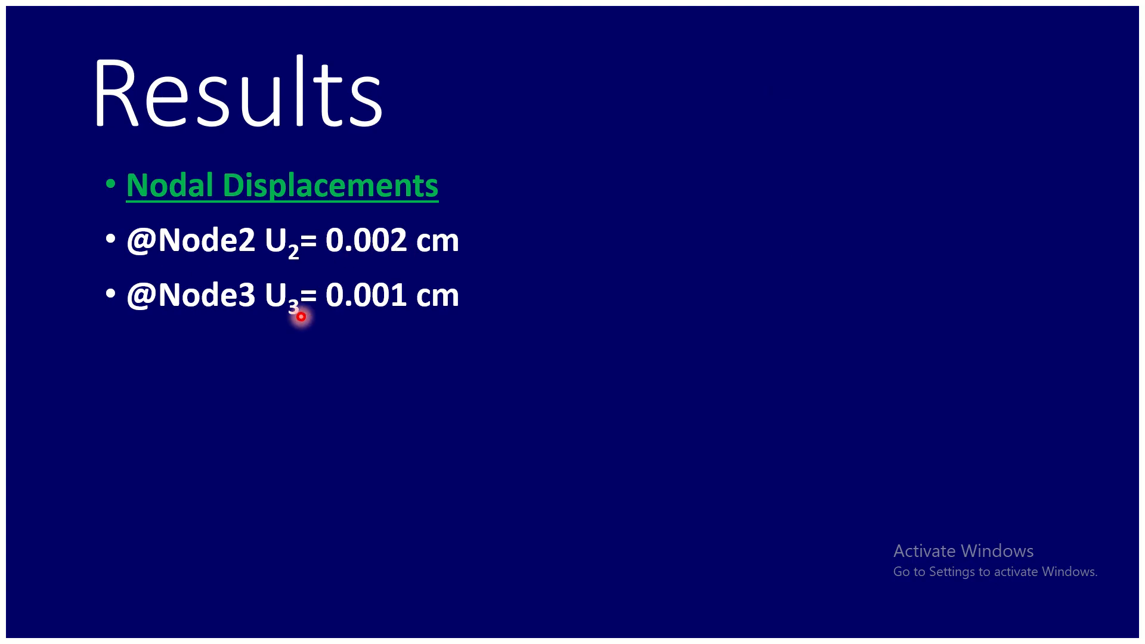
pyautogui.hotkey('alt', 'Tab')
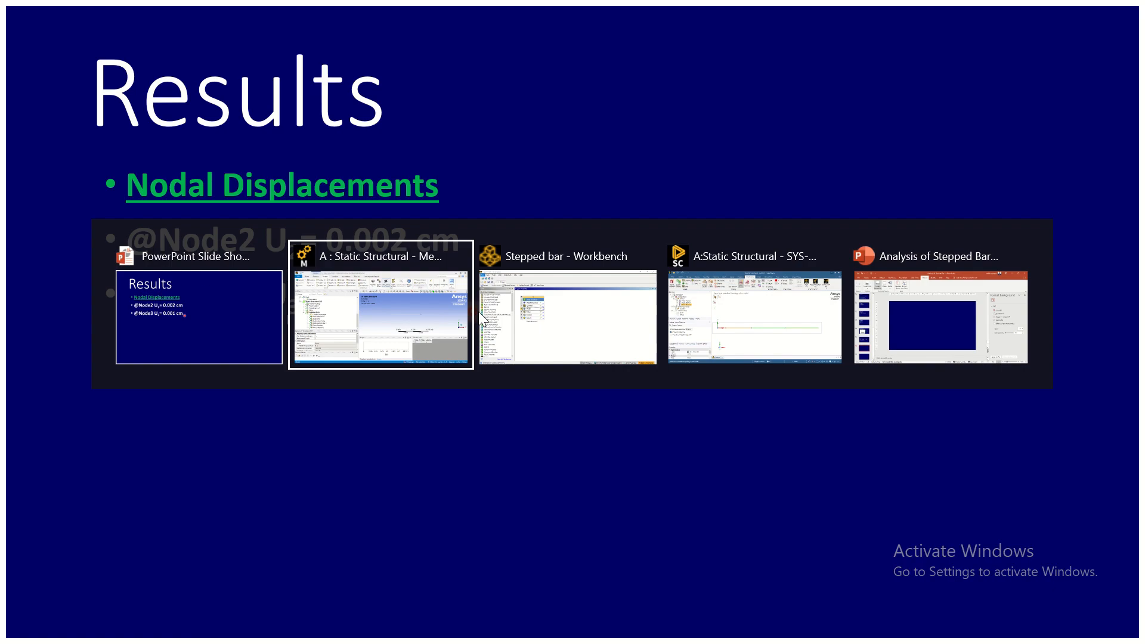
pyautogui.click(422, 308)
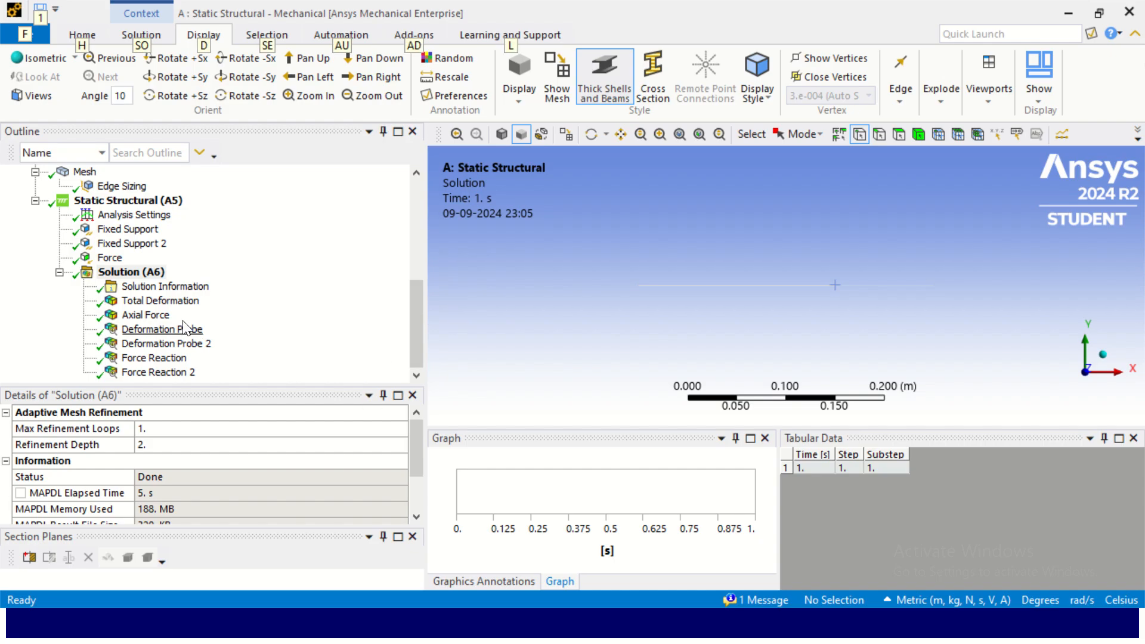
# Display the total deformation result and set the unit system to Metric (cm, g, dyne, s, V, A).
pyautogui.click(177, 302)
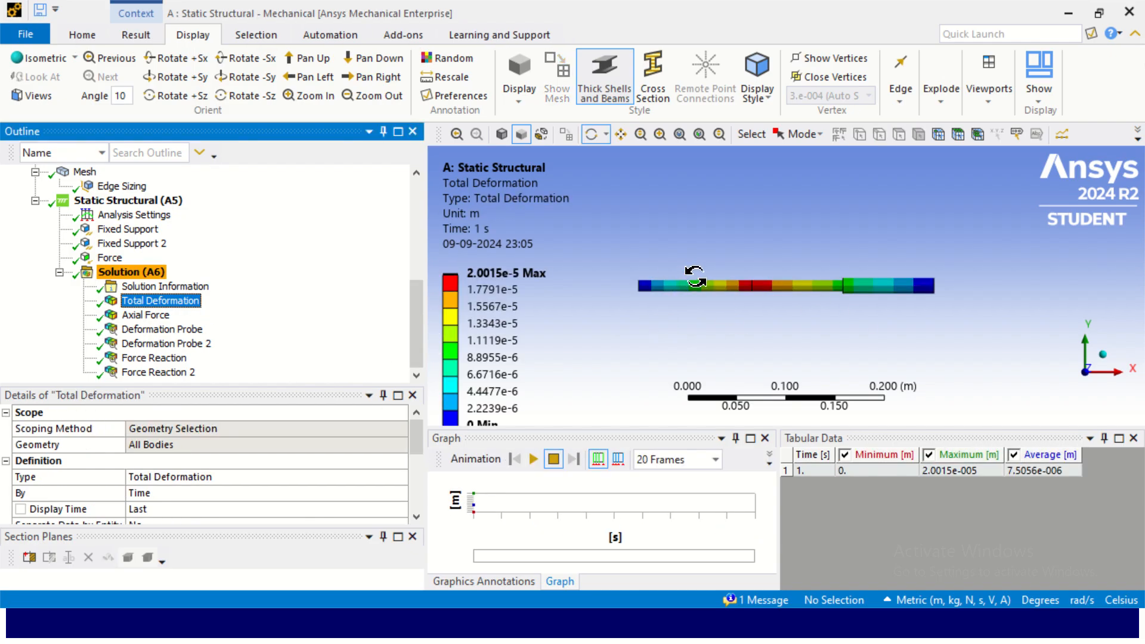
pyautogui.scroll(-1, 695, 277)
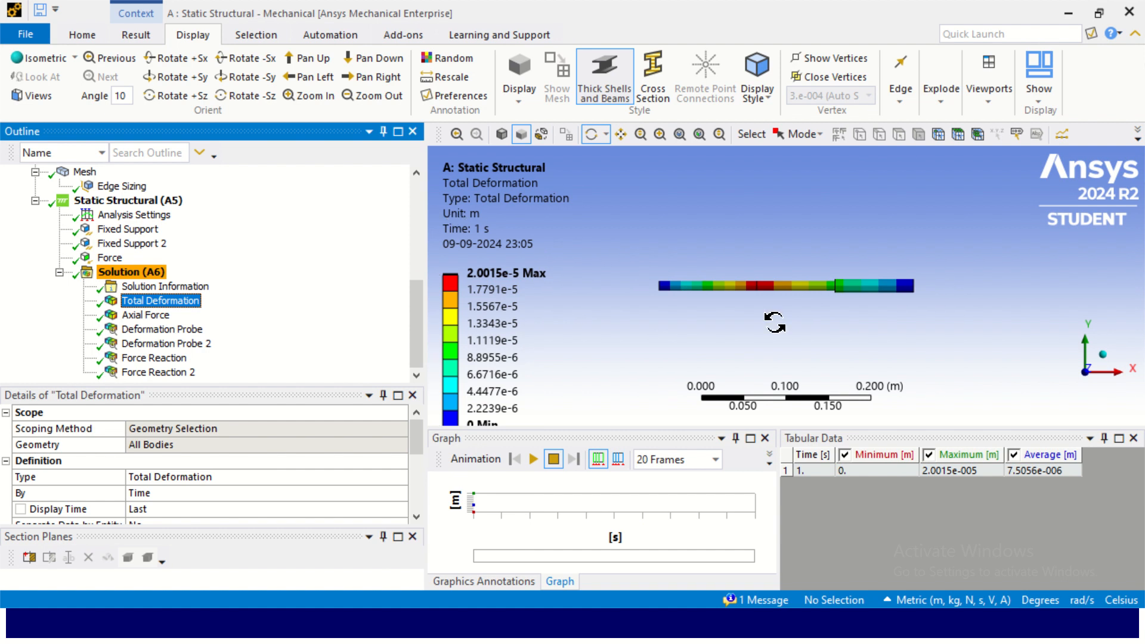
pyautogui.click(892, 600)
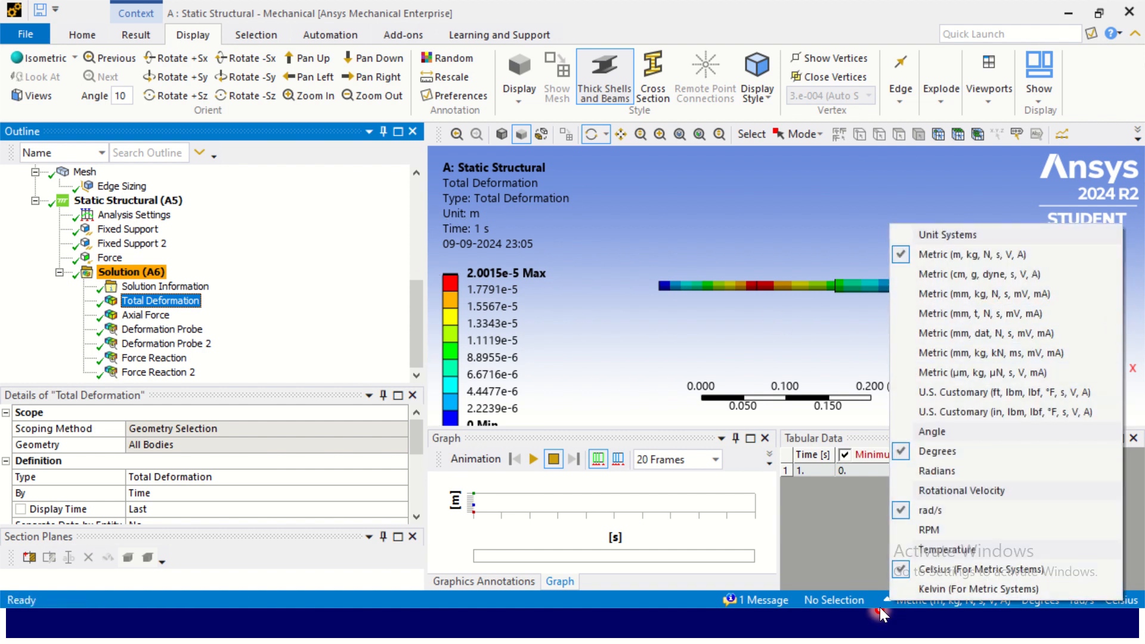
pyautogui.click(947, 274)
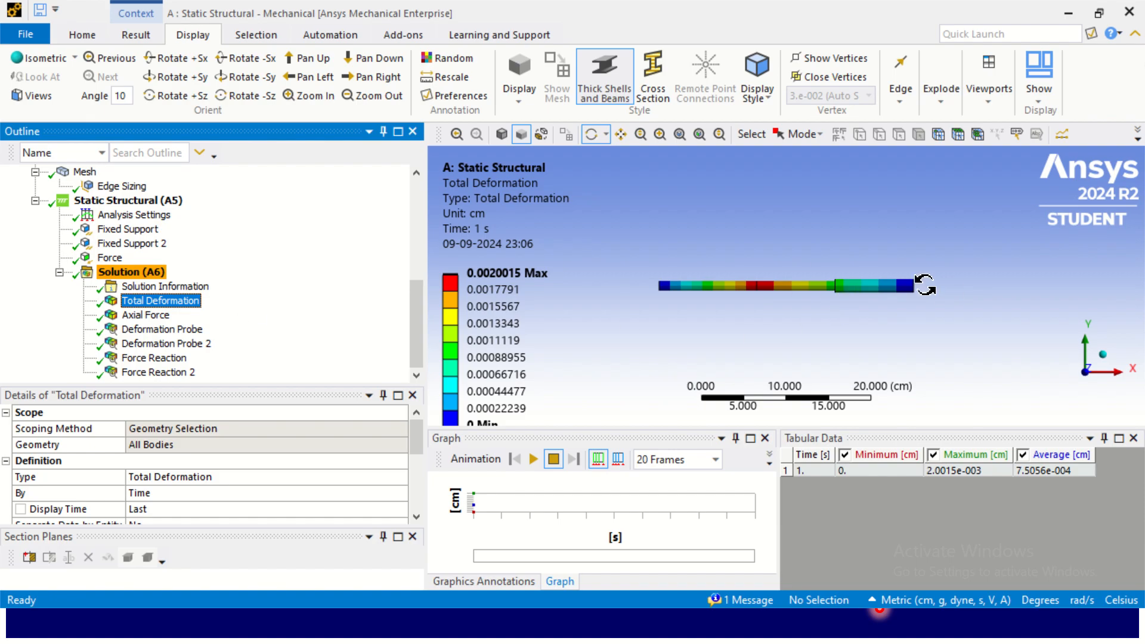
# Read the X-axis displacements of Deformation Probe and Deformation Probe 2.
pyautogui.click(186, 334)
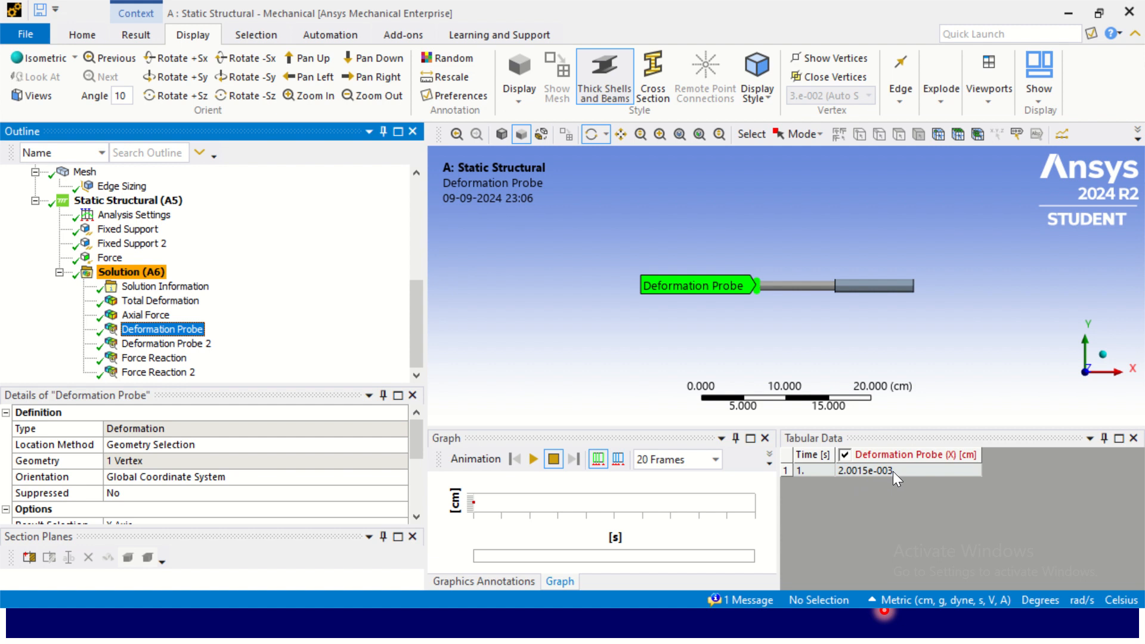
pyautogui.click(137, 344)
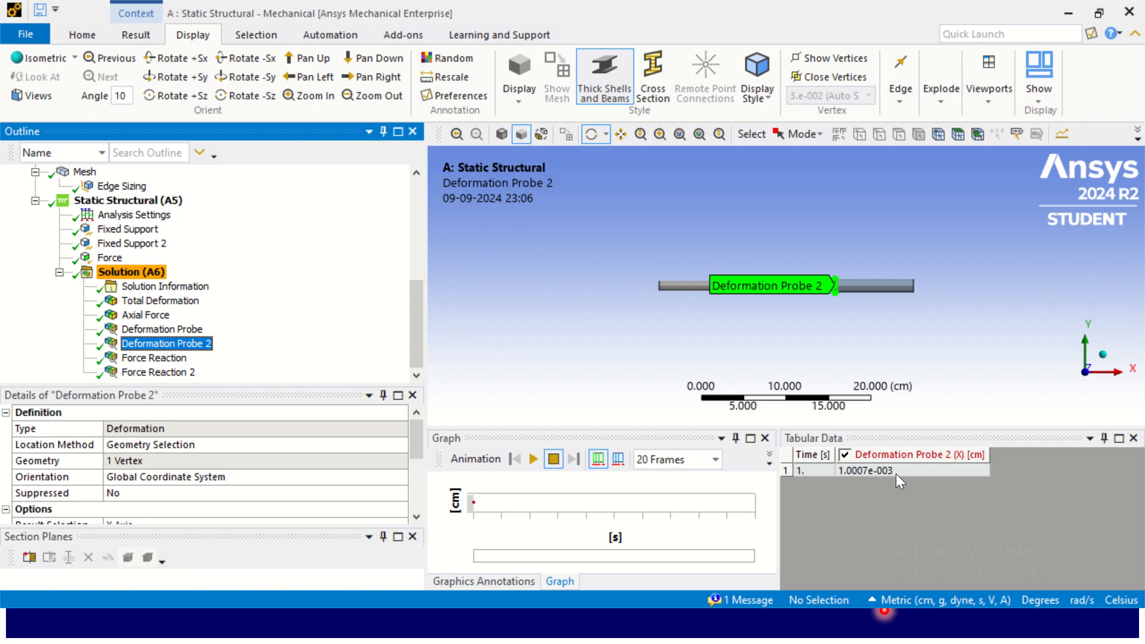
pyautogui.keyDown('ctrl'); pyautogui.click(181, 330); pyautogui.keyUp('ctrl')
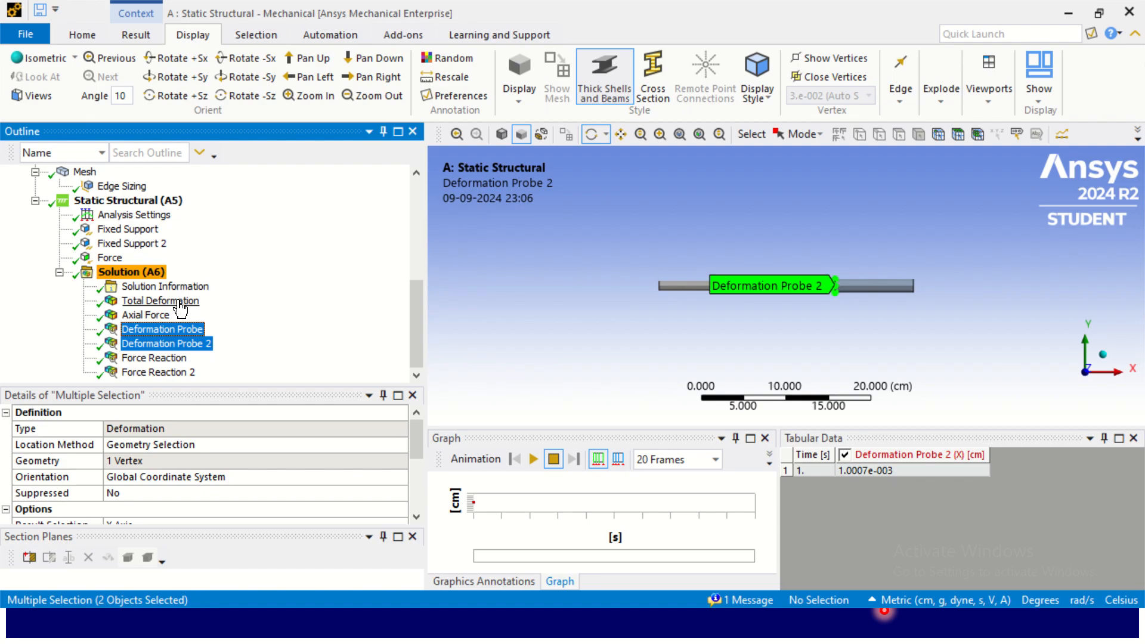
pyautogui.keyDown('ctrl'); pyautogui.click(180, 303); pyautogui.keyUp('ctrl')
pyautogui.rightClick(178, 302)
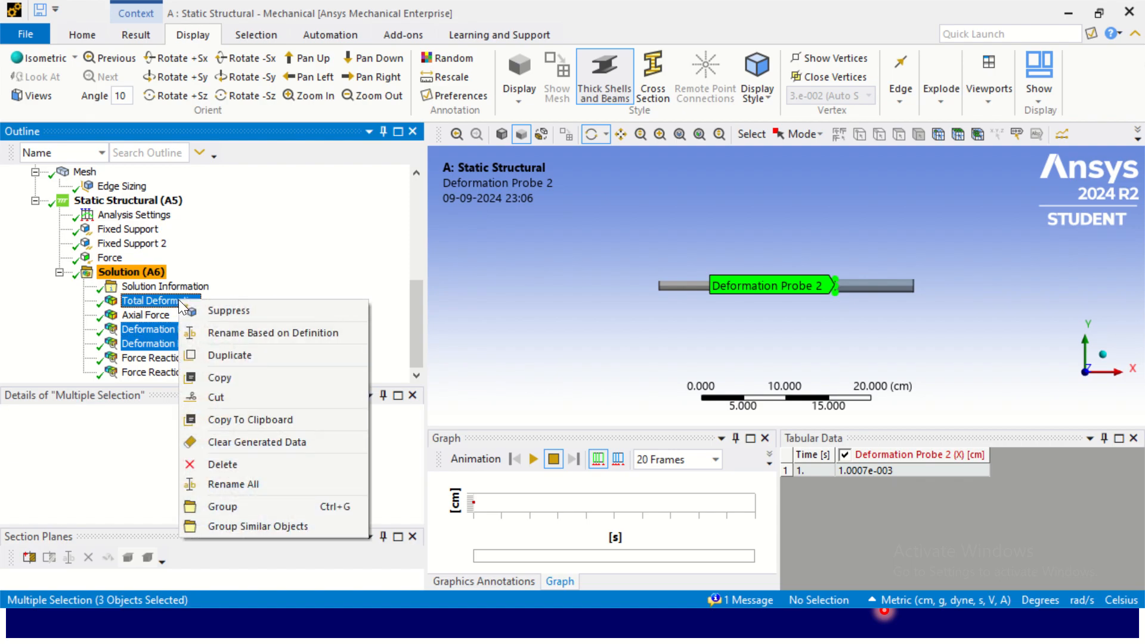
pyautogui.click(292, 267)
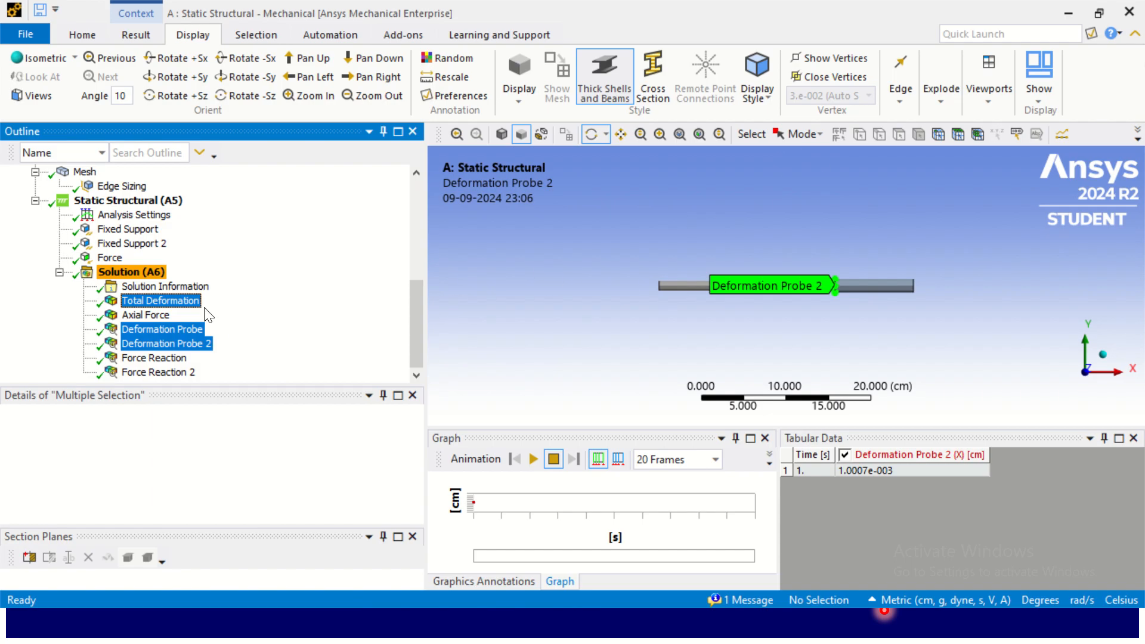
pyautogui.click(567, 225)
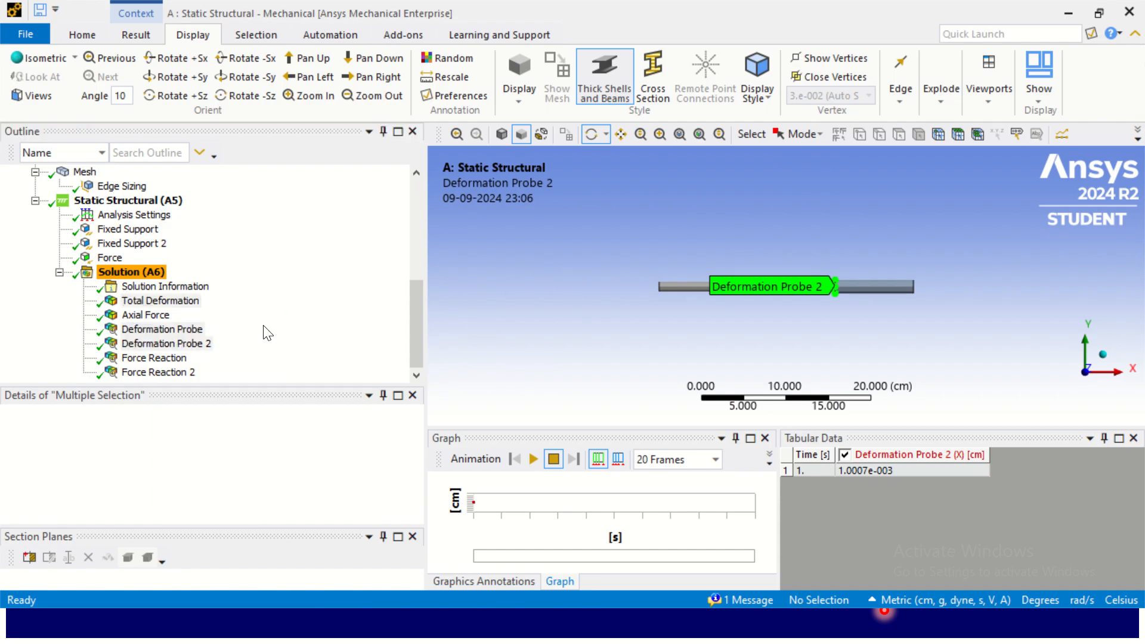
# Play the total deformation animation over the bar and stop it.
pyautogui.click(197, 304)
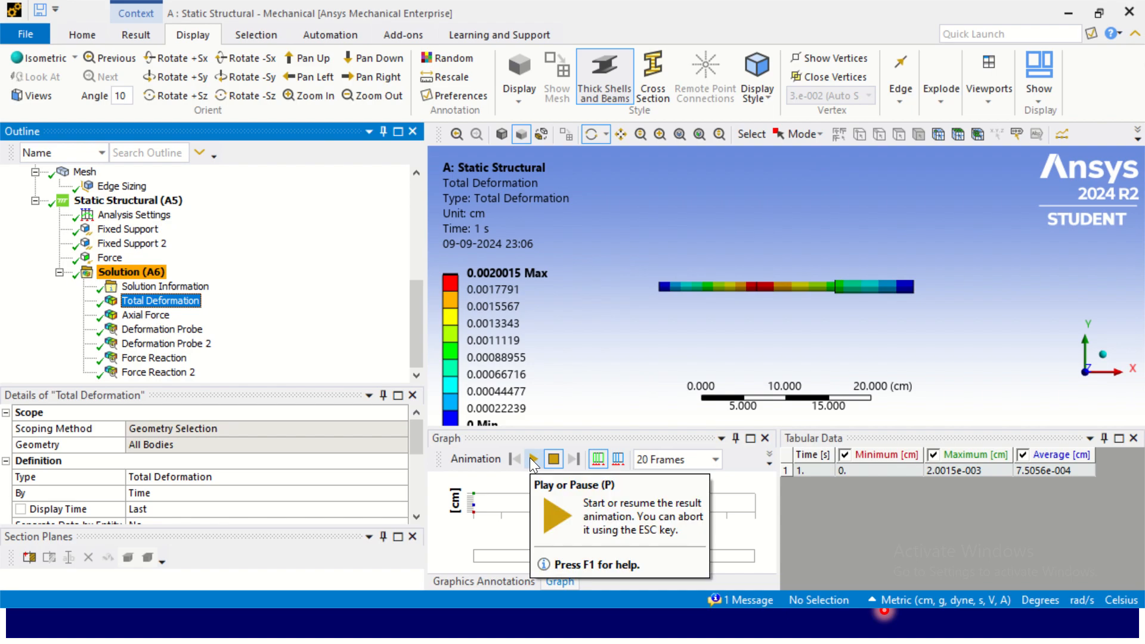
pyautogui.click(532, 460)
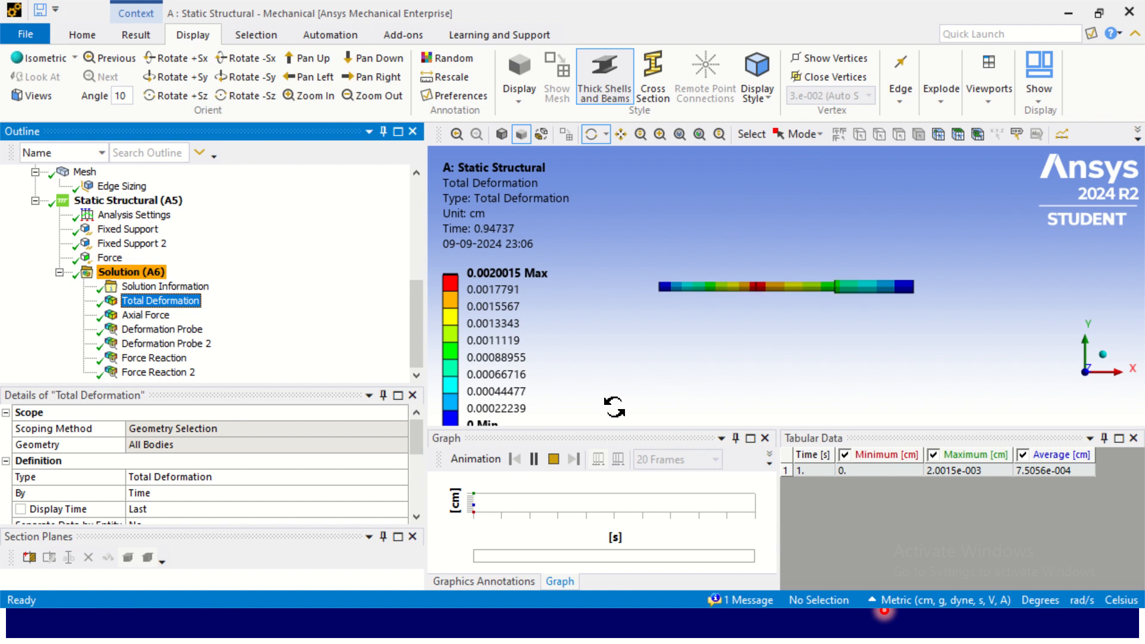
pyautogui.click(553, 458)
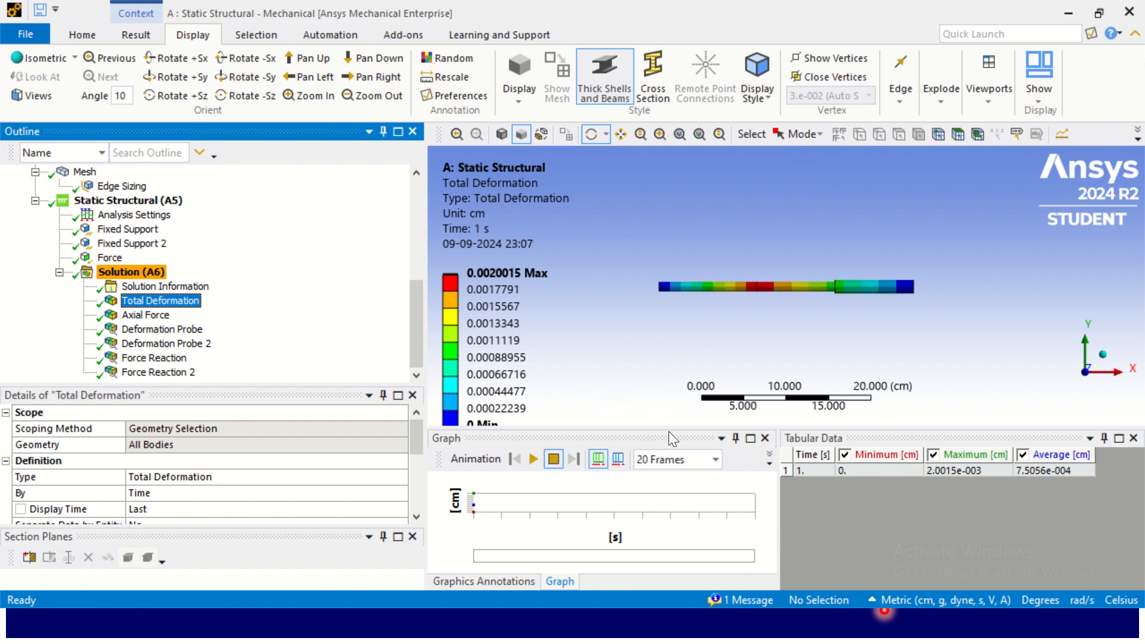
# Enlarge the graphics area, select both deformation probes in a front view of the bar, and copy the view image to the clipboard.
pyautogui.moveTo(667, 434); pyautogui.dragTo(659, 511)
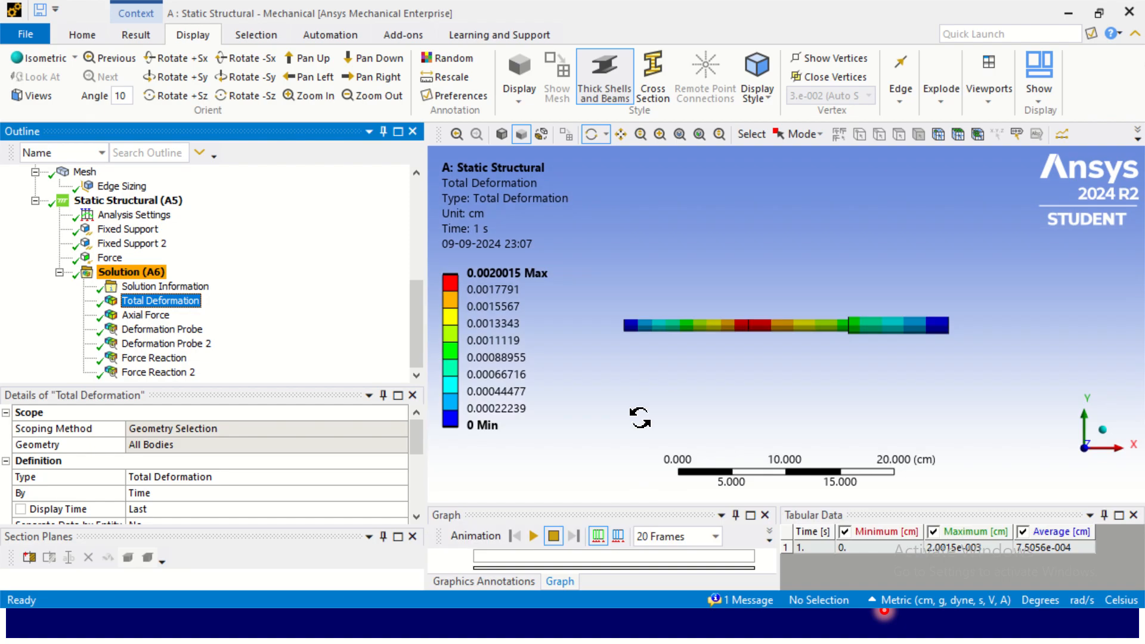
pyautogui.click(189, 330)
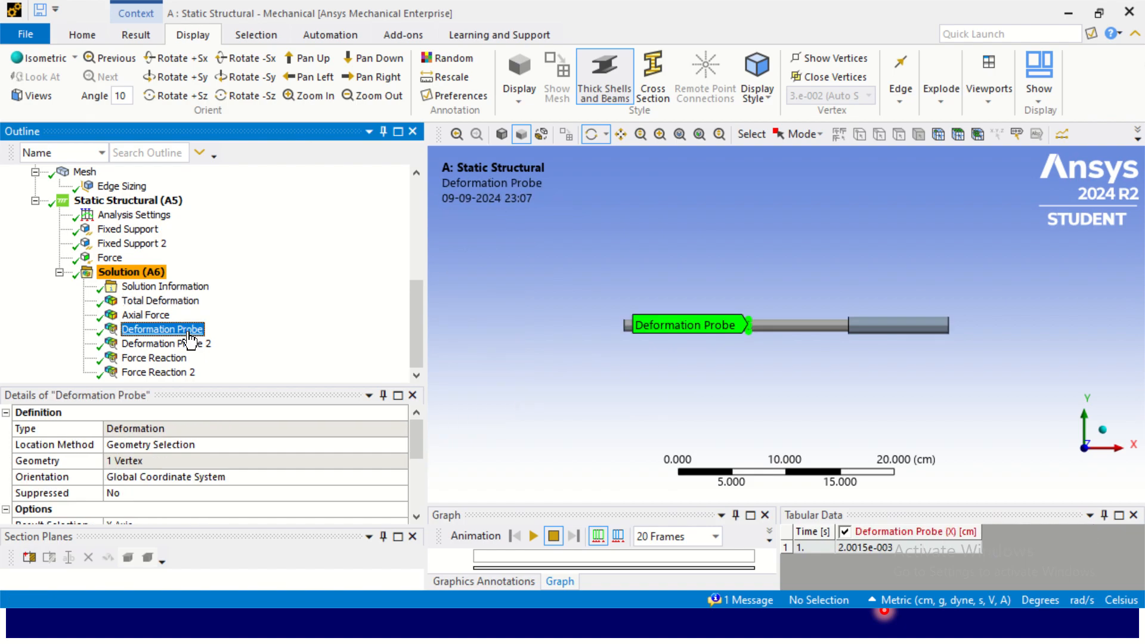
pyautogui.moveTo(677, 322); pyautogui.dragTo(694, 283)
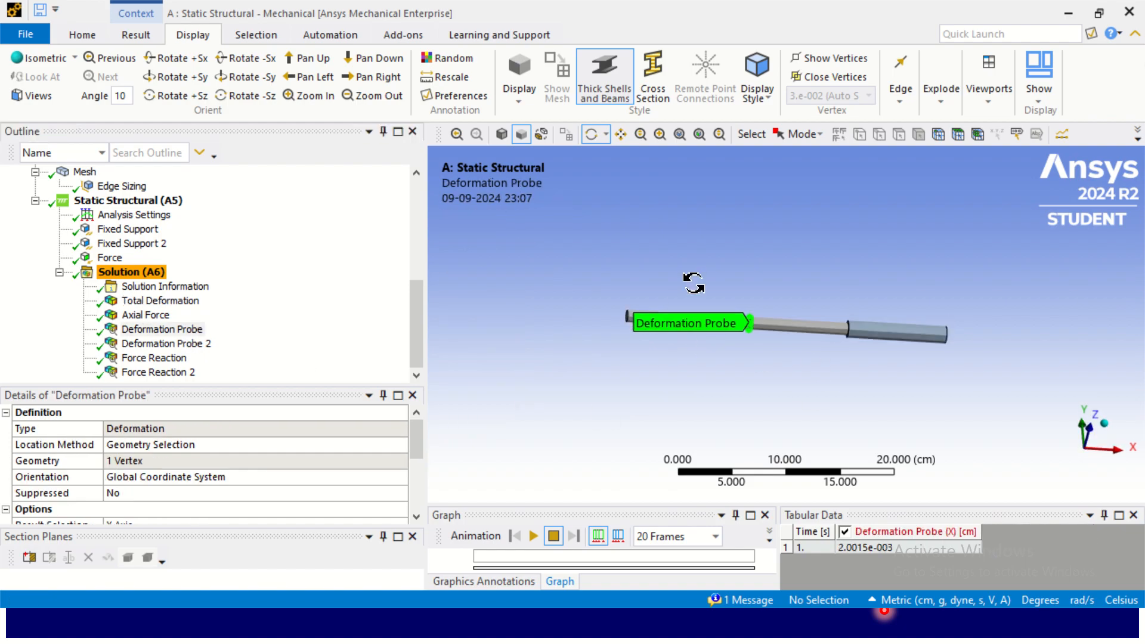
pyautogui.click(1096, 432)
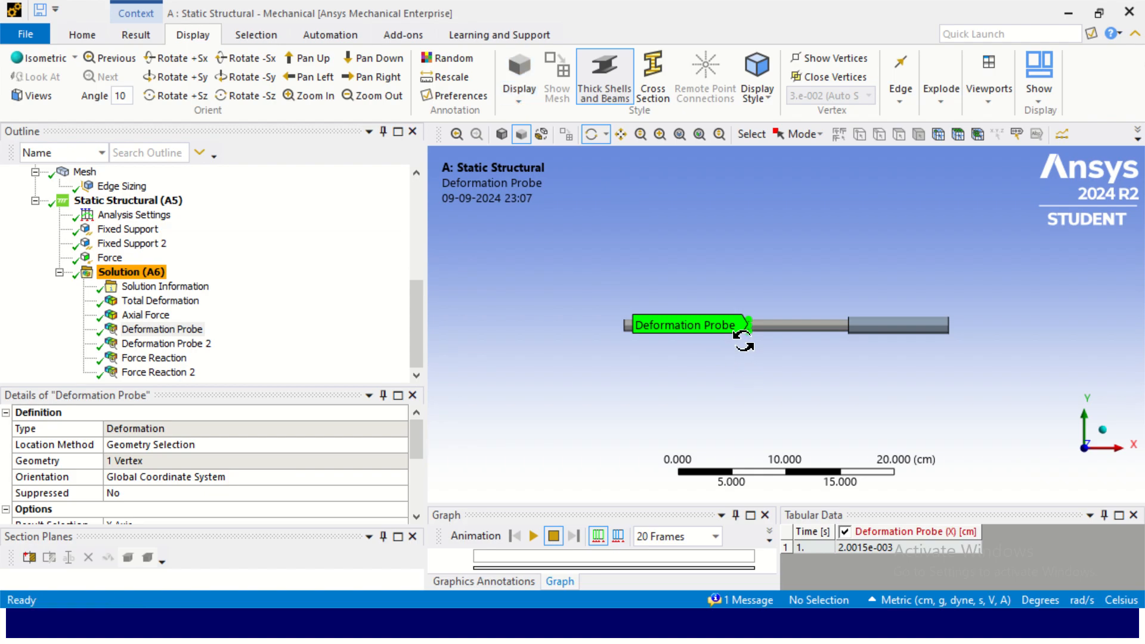
pyautogui.keyDown('ctrl'); pyautogui.click(205, 344); pyautogui.keyUp('ctrl')
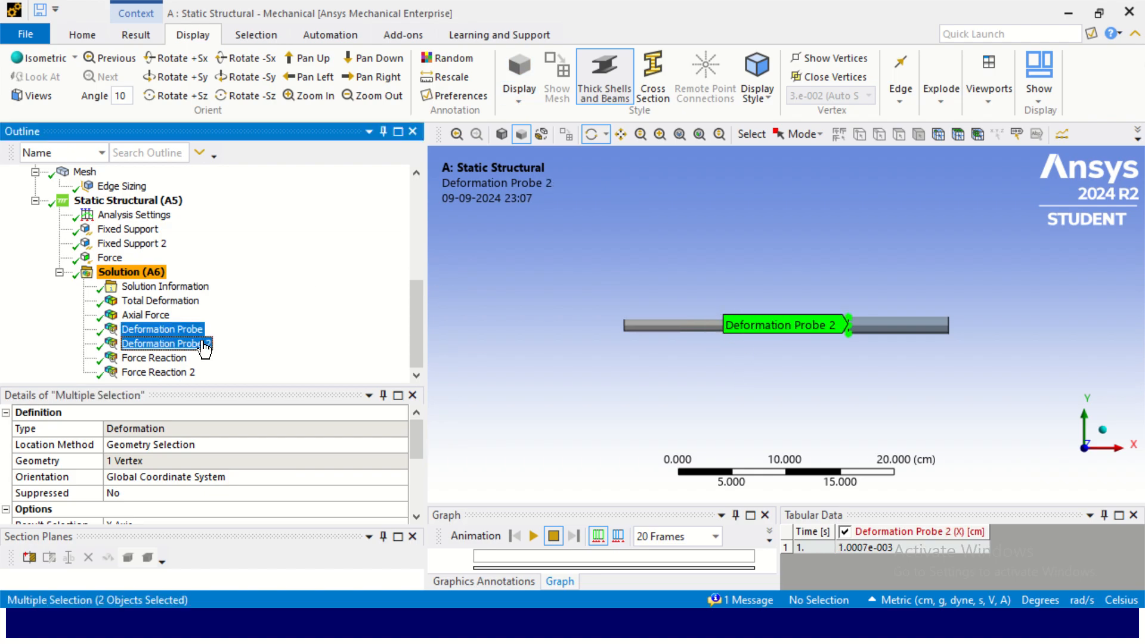
pyautogui.click(141, 36)
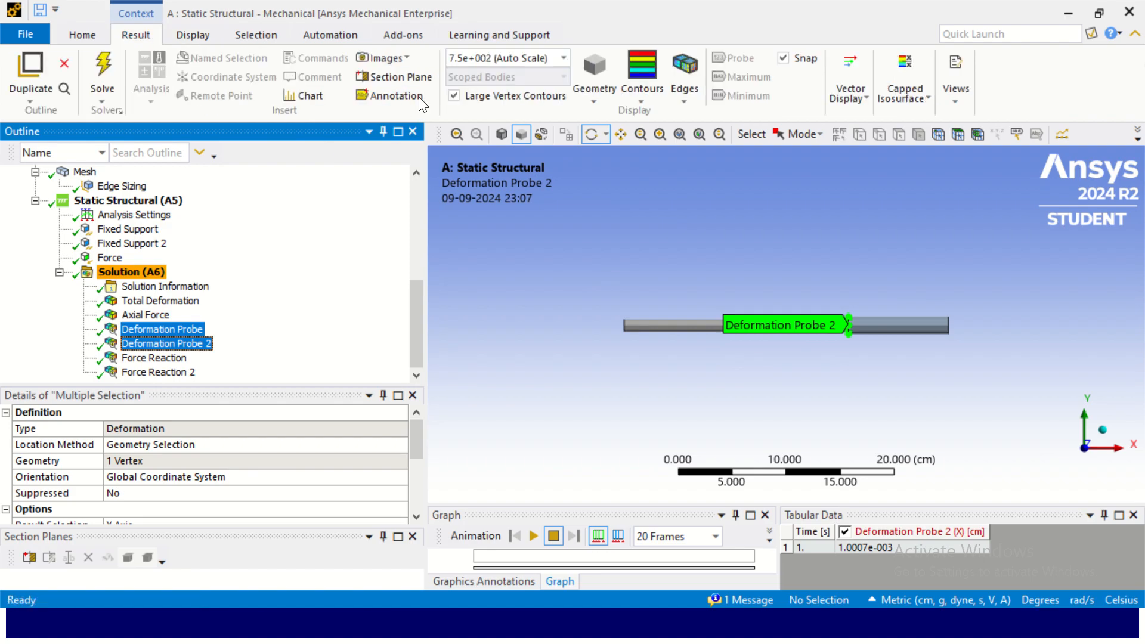
pyautogui.click(411, 55)
pyautogui.click(449, 196)
# Switch to the PowerPoint editor, paste the copied probe image onto slide 11, and place it in the slide's lower-right area.
pyautogui.hotkey('alt', 'Tab')
pyautogui.click(395, 329)
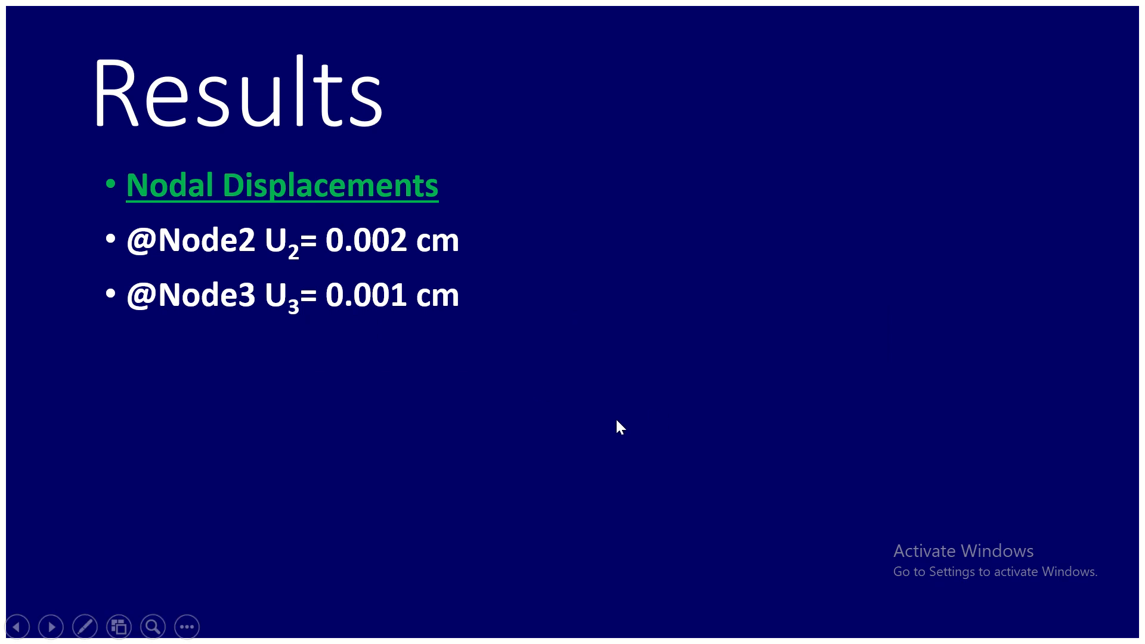
pyautogui.press('super')
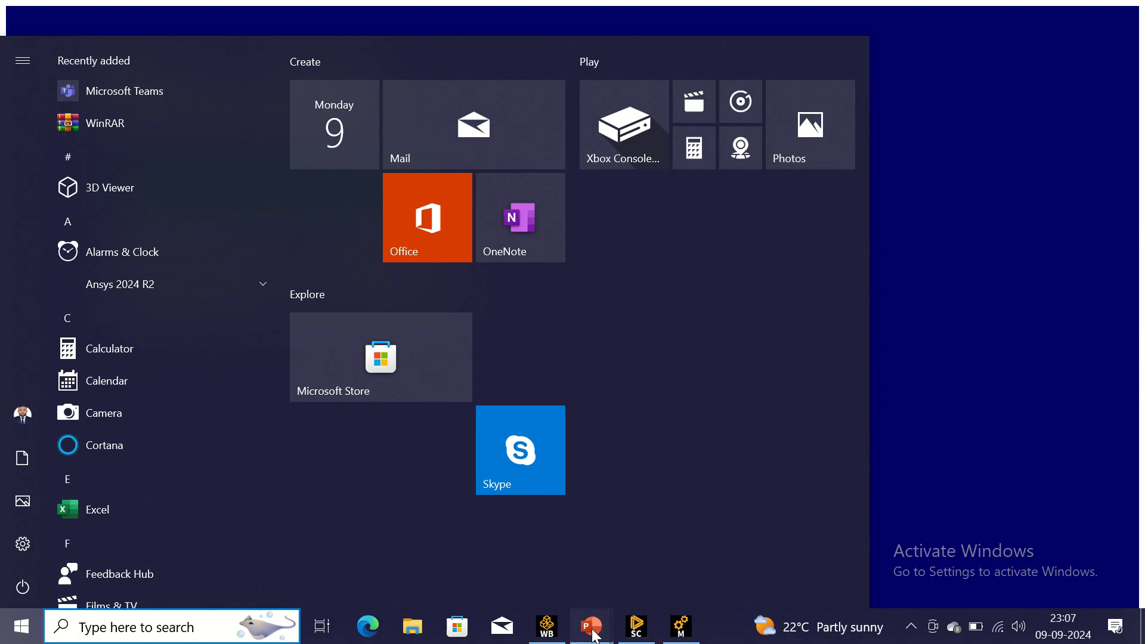
pyautogui.moveTo(595, 636)
pyautogui.click(535, 574)
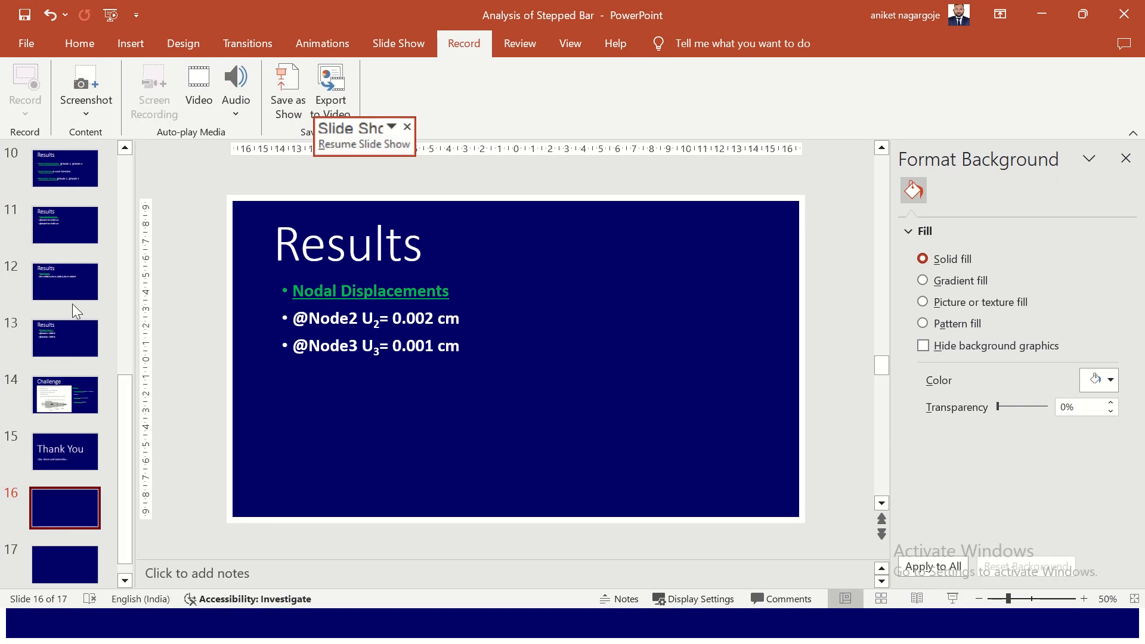
pyautogui.click(76, 223)
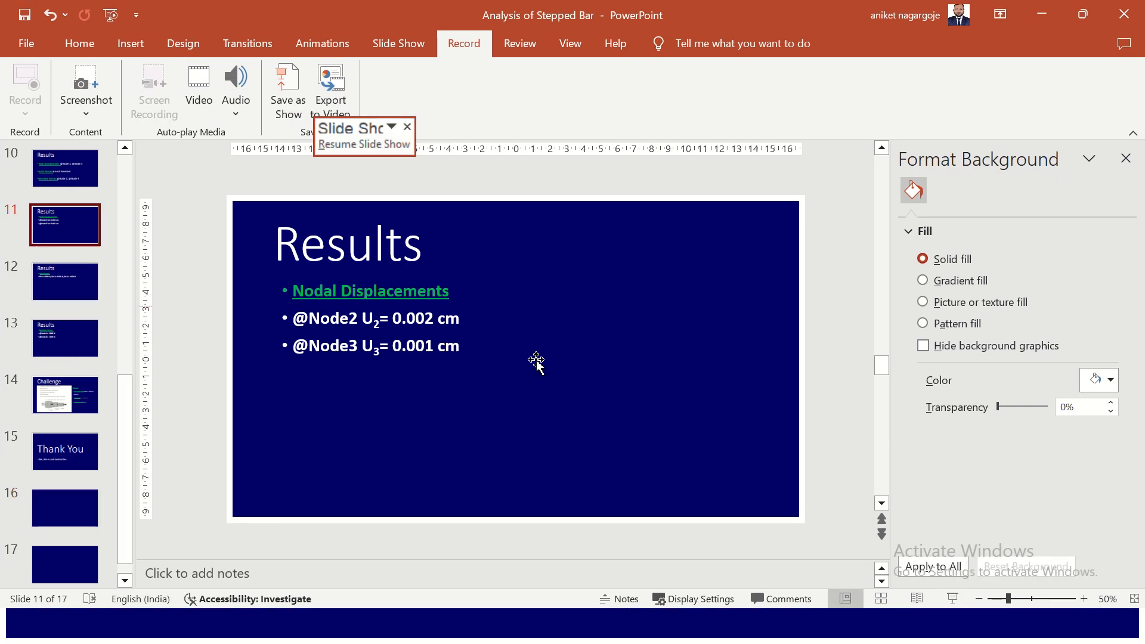
pyautogui.click(607, 345)
pyautogui.click(602, 387)
pyautogui.hotkey('ctrl', 'v')
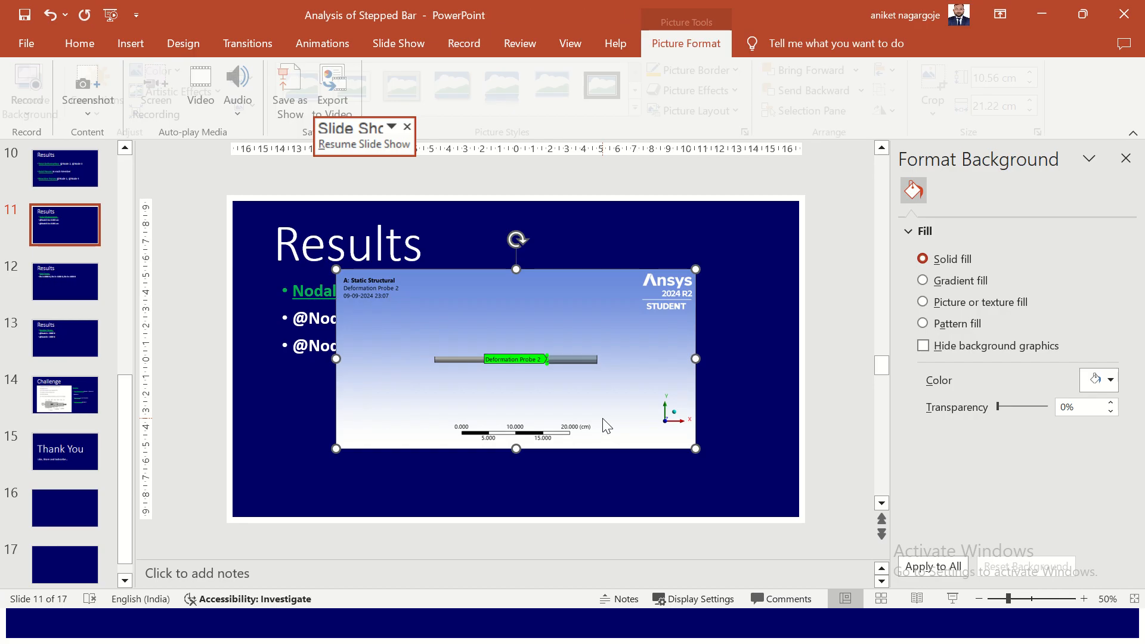
pyautogui.moveTo(573, 381); pyautogui.dragTo(657, 439)
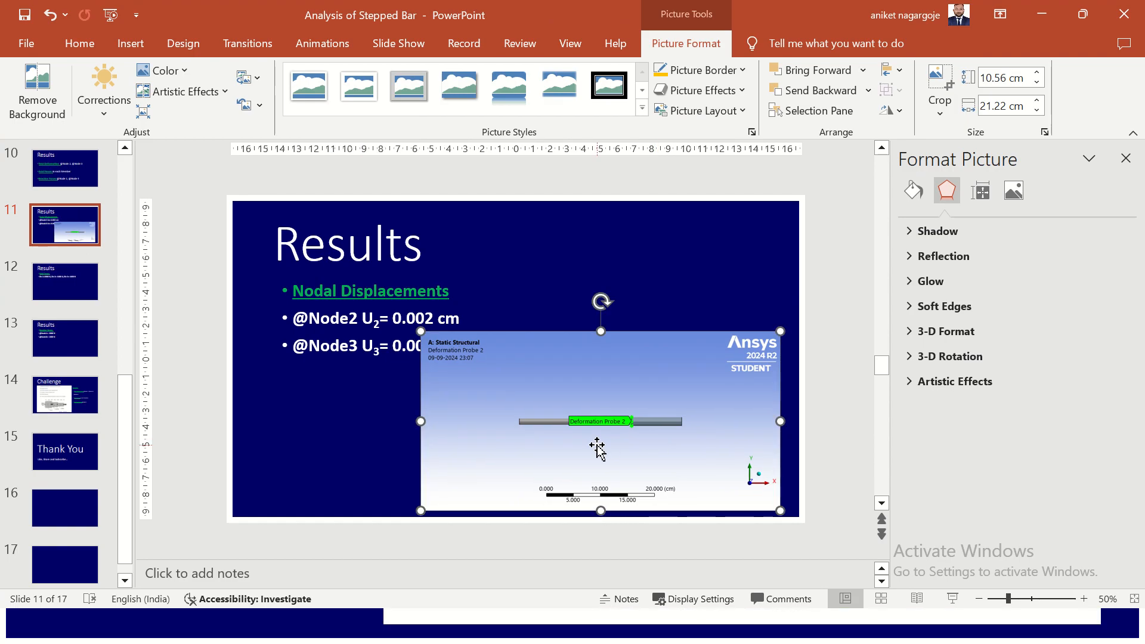
# Switch to Ansys Mechanical and copy a cell from the tabular data of Deformation Probe 2.
pyautogui.hotkey('alt', 'Tab')
pyautogui.click(563, 334)
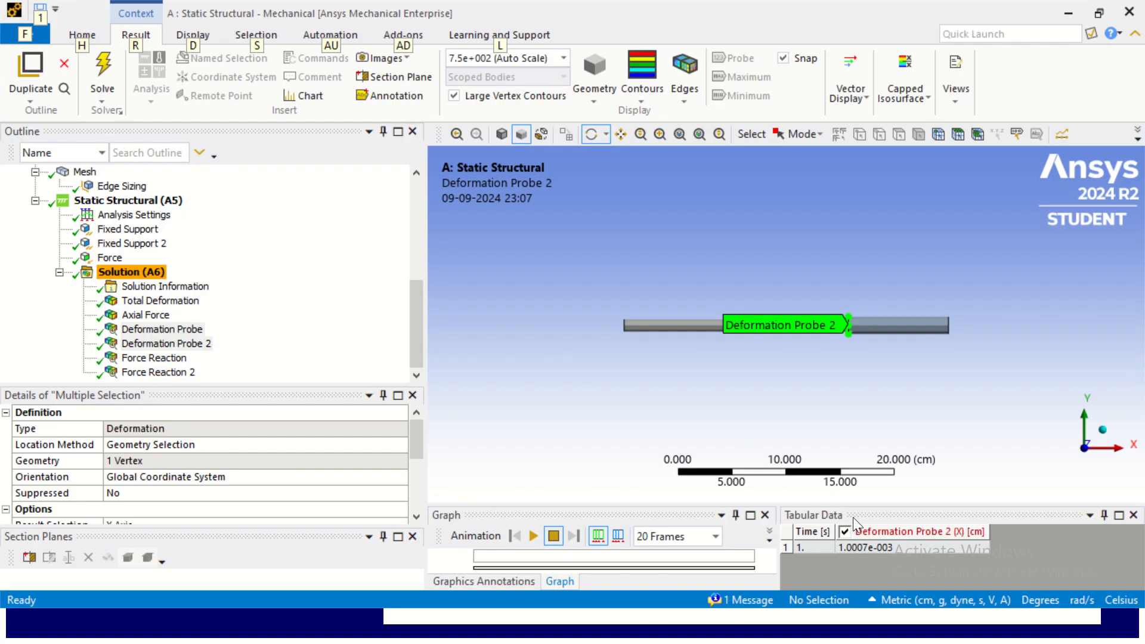
pyautogui.rightClick(865, 530)
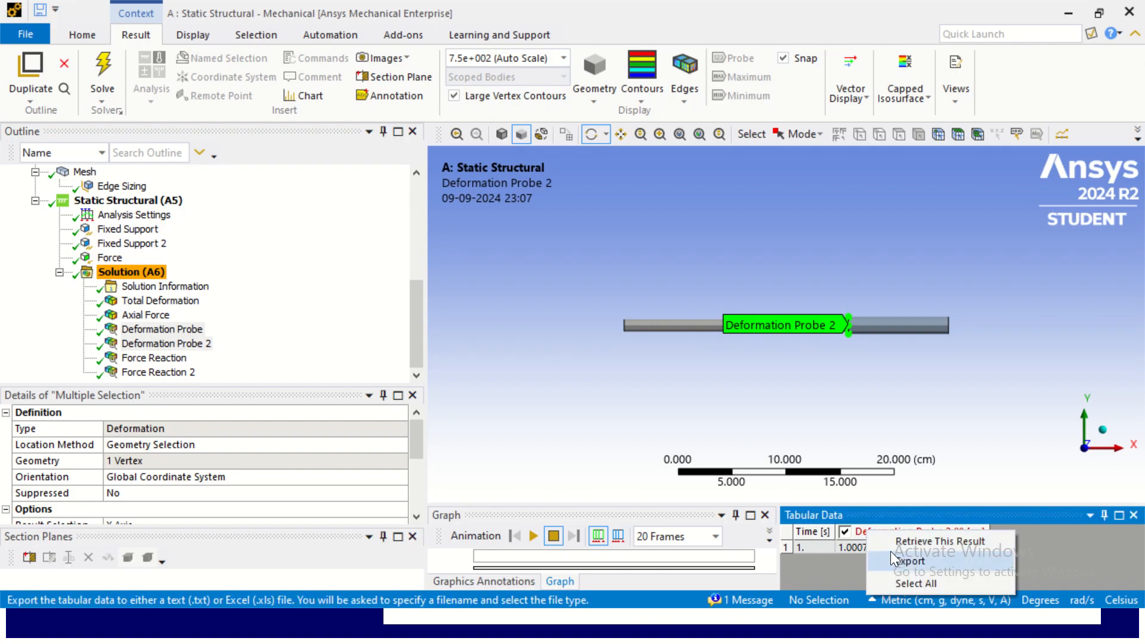
pyautogui.click(824, 544)
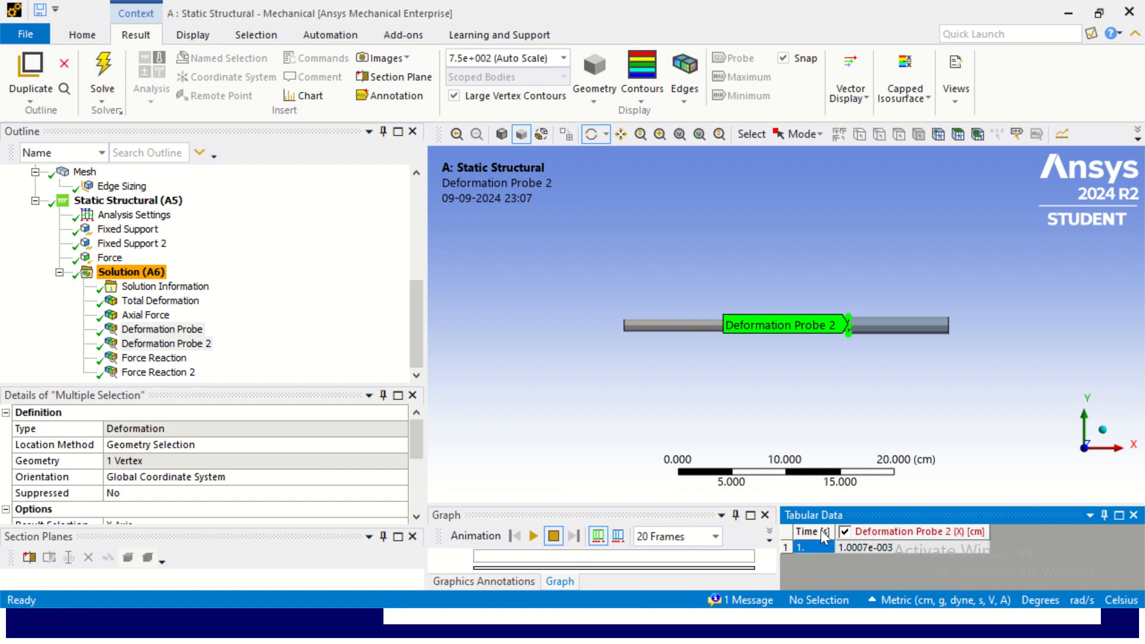
pyautogui.rightClick(879, 528)
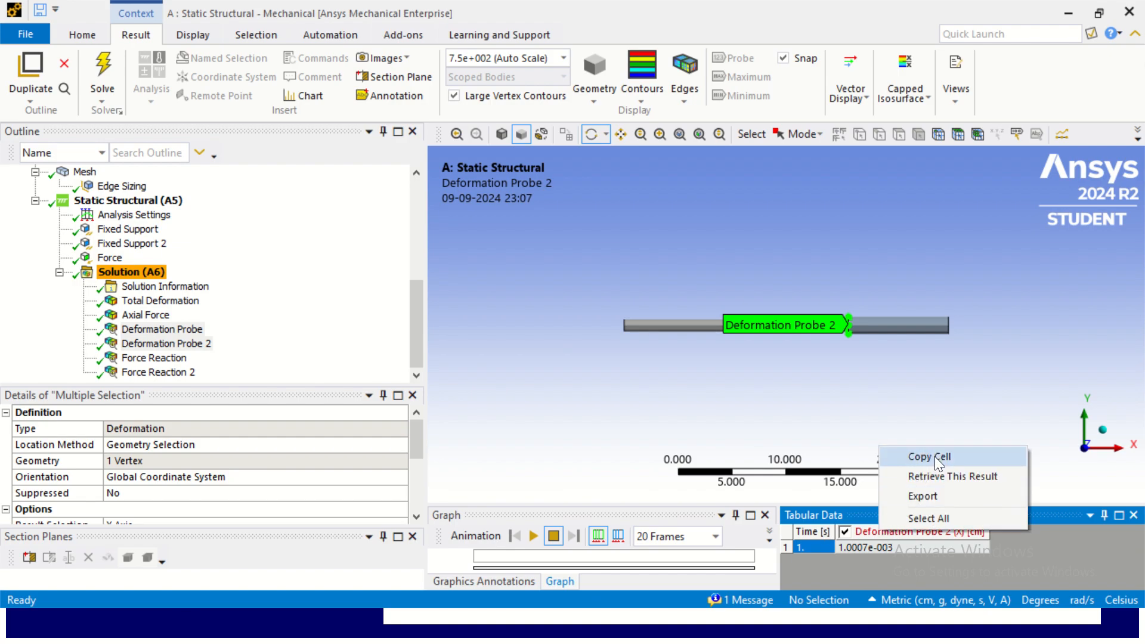
pyautogui.click(934, 456)
pyautogui.rightClick(863, 532)
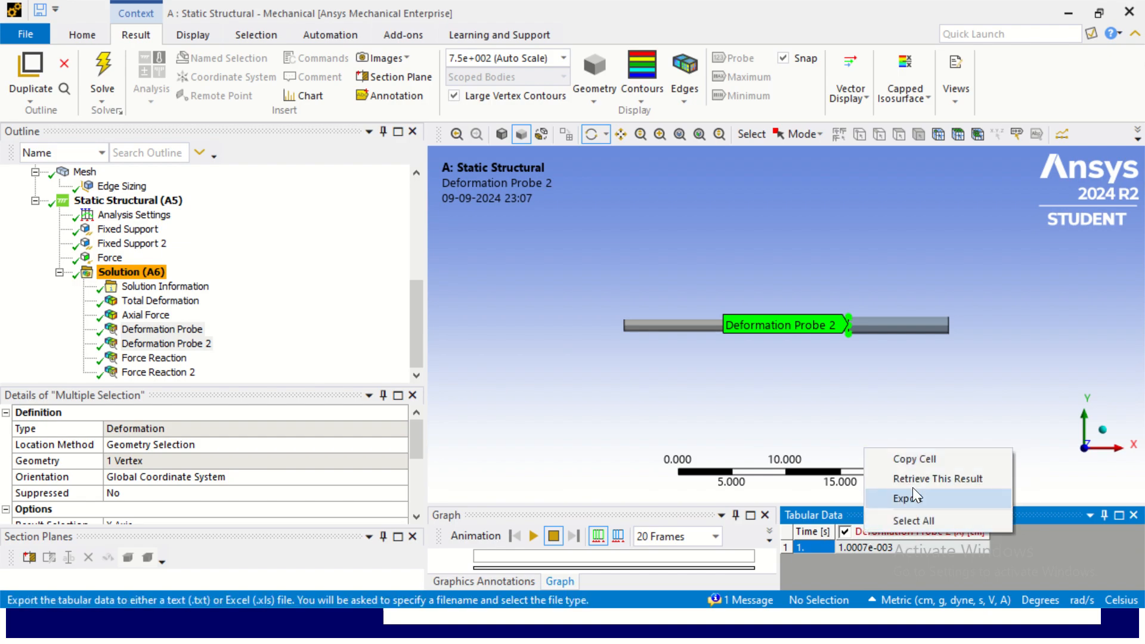
pyautogui.click(923, 459)
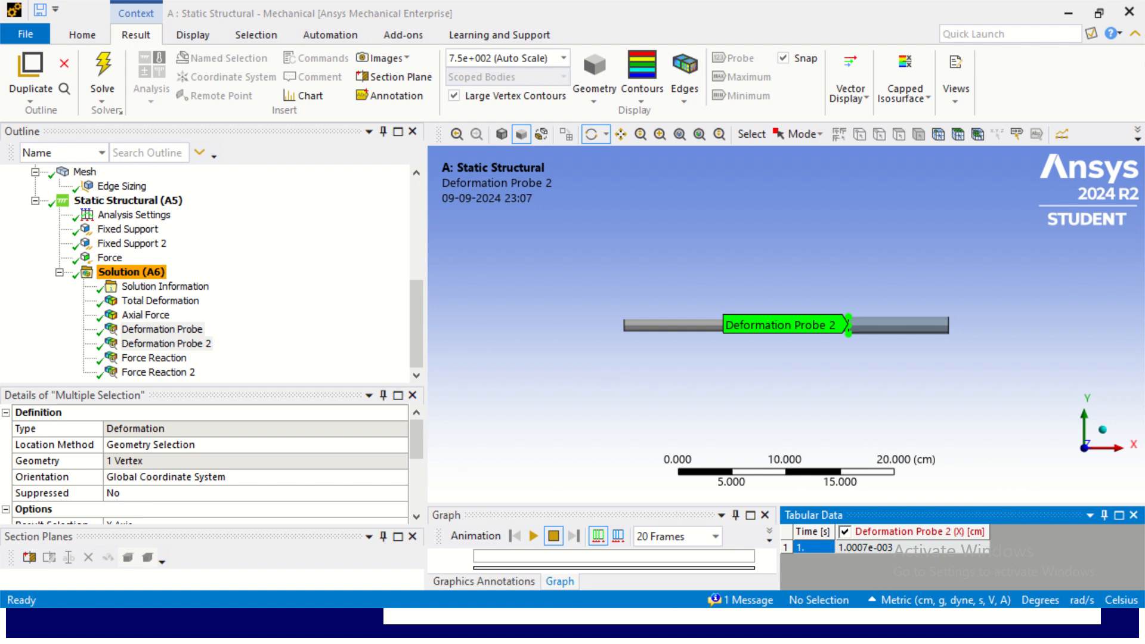
# Switch to PowerPoint, paste the copied cell over the probe image on slide 11, and delete the pasted text box.
pyautogui.hotkey('alt', 'Tab')
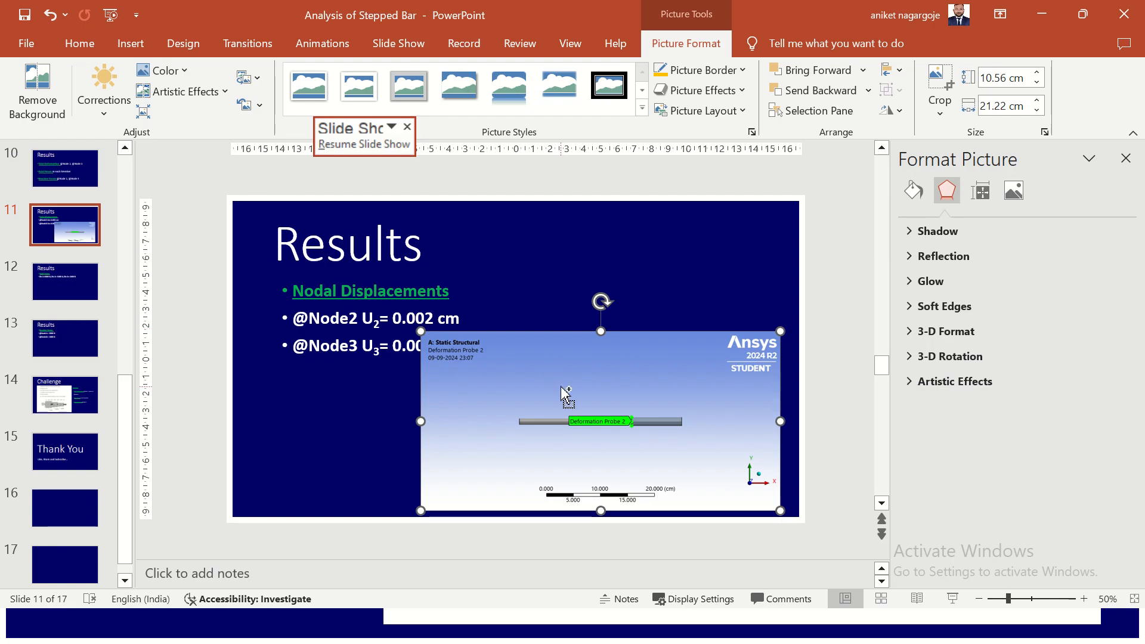
pyautogui.hotkey('ctrl', 'v')
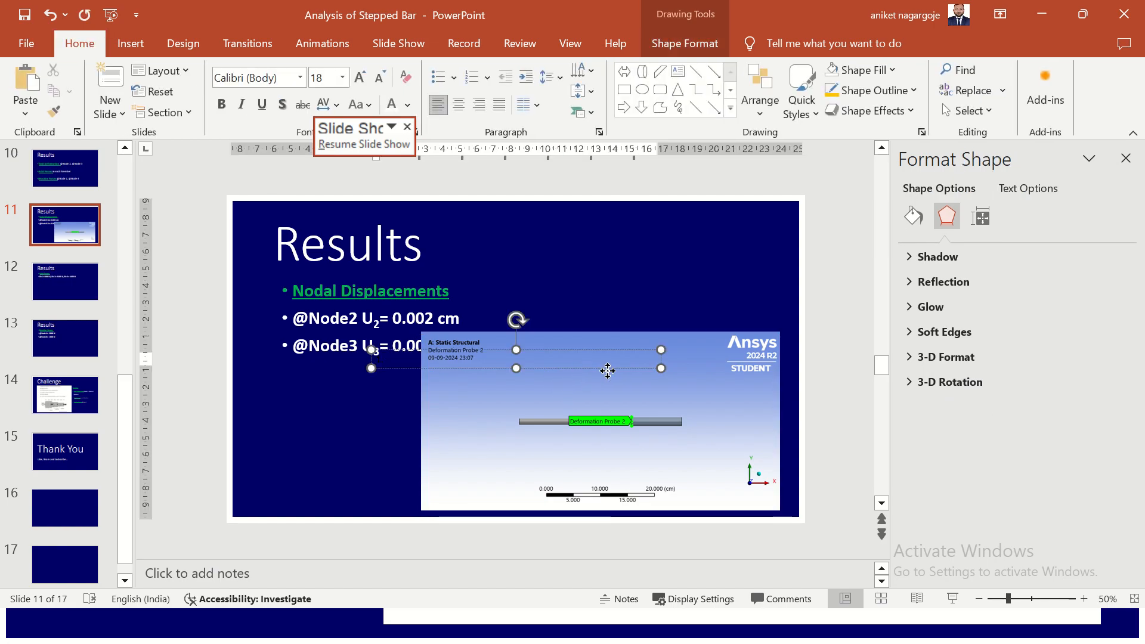
pyautogui.moveTo(607, 371); pyautogui.dragTo(691, 408)
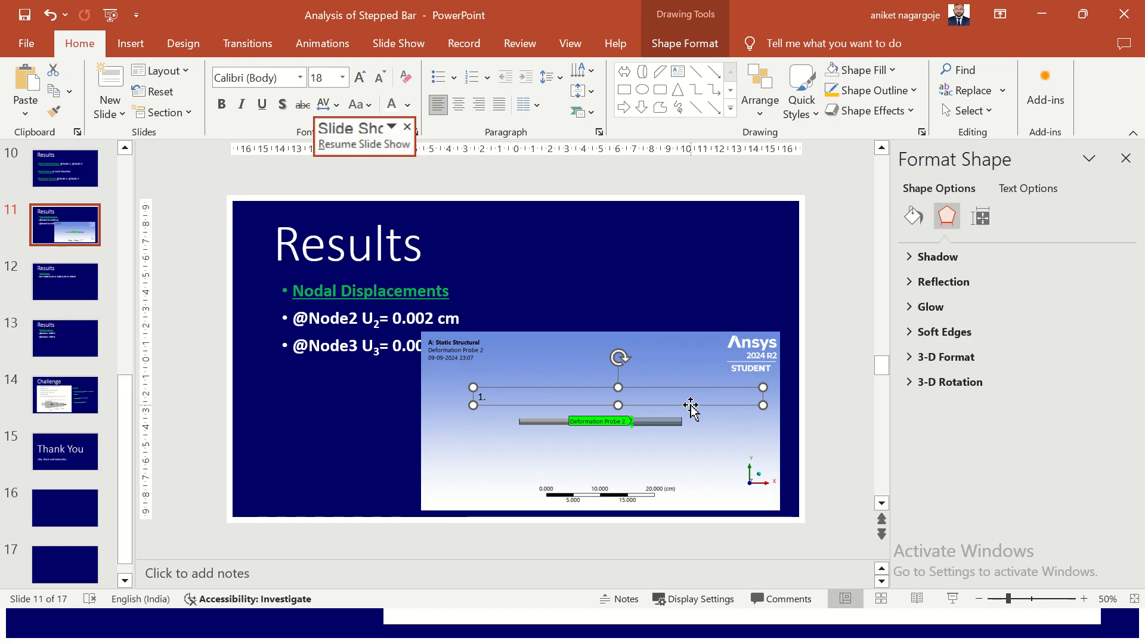
pyautogui.press('Delete')
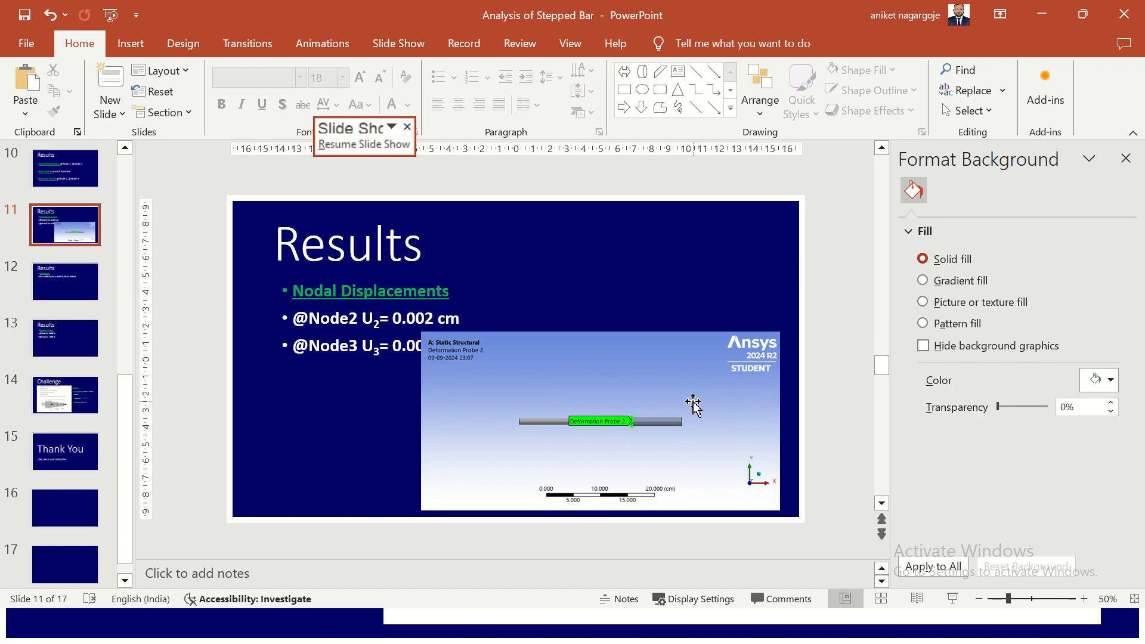
# Switch to Ansys Mechanical and export the Deformation Probe 2 table as text file "Defromation at node 3" to E:\MIT\Finite Element Analysis\Anlysis of Stepped Bar.
pyautogui.hotkey('alt', 'Tab')
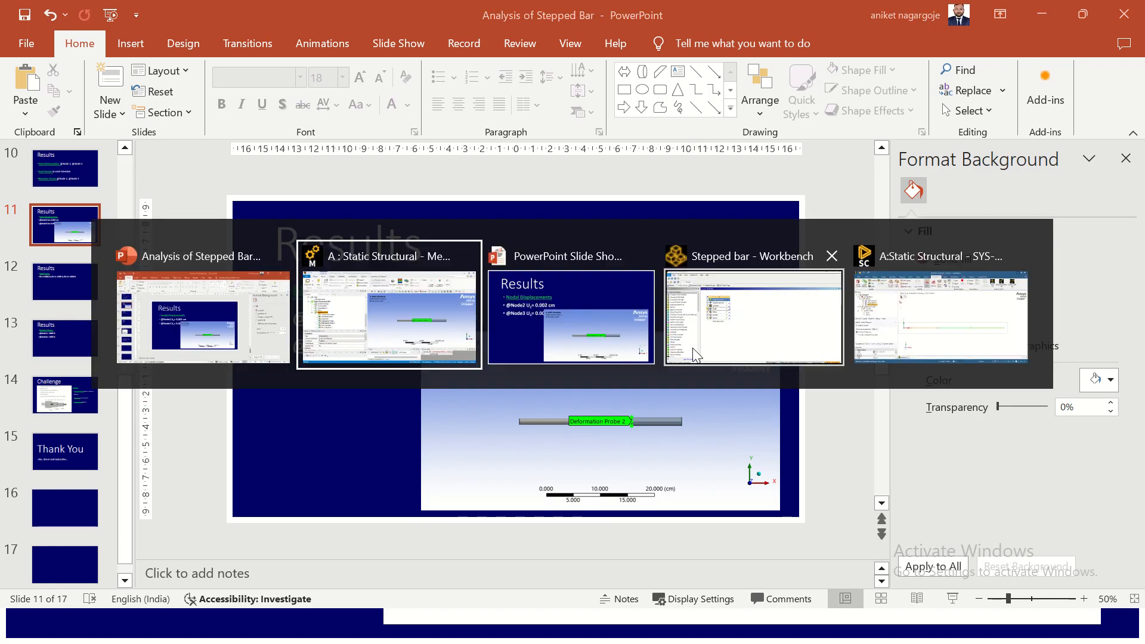
pyautogui.click(447, 330)
pyautogui.rightClick(874, 531)
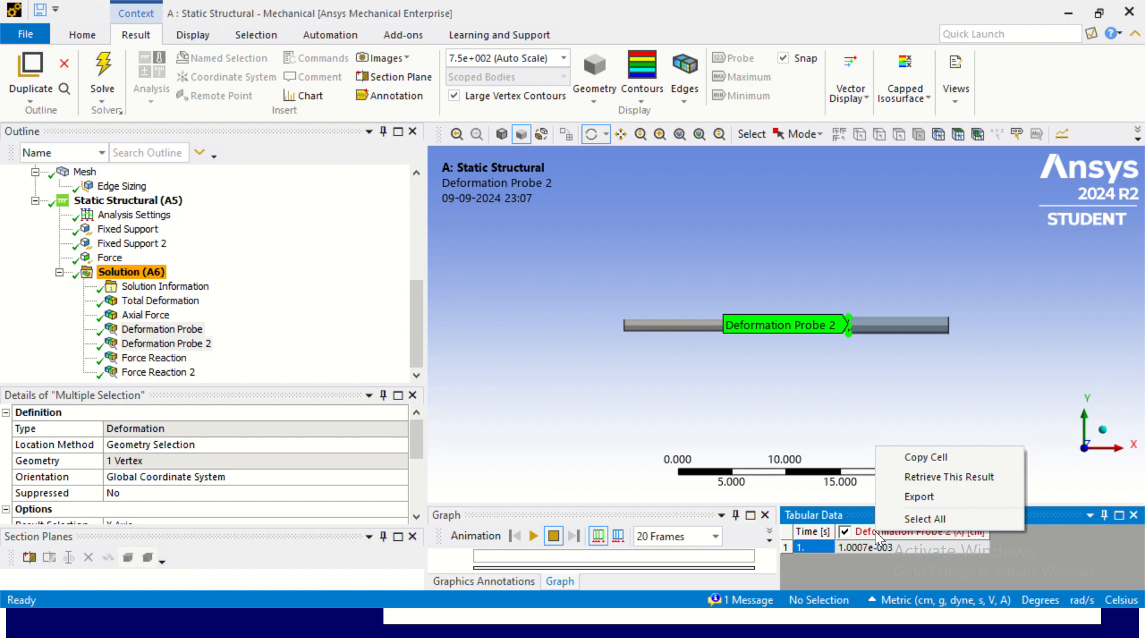
pyautogui.click(911, 496)
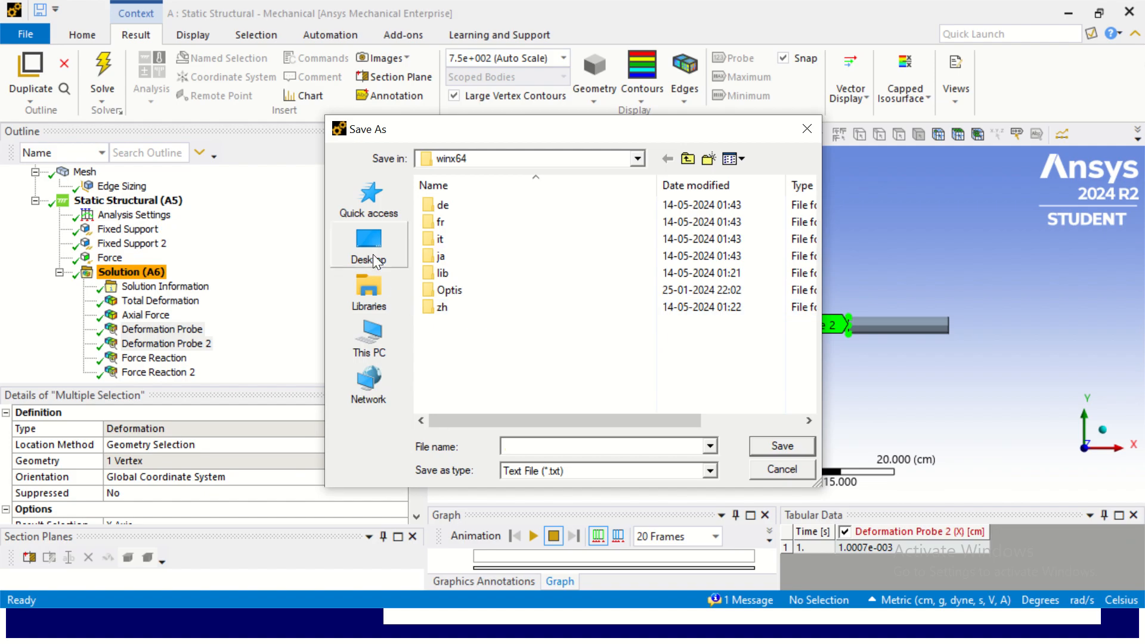
pyautogui.click(362, 341)
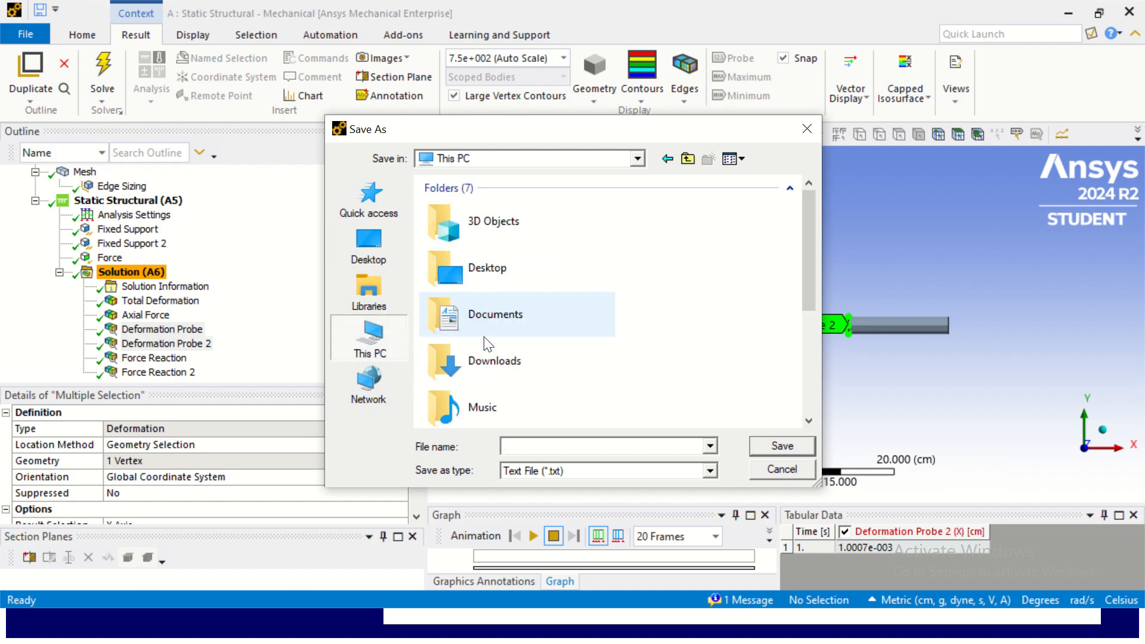
pyautogui.scroll(-3, 485, 337)
pyautogui.doubleClick(486, 400)
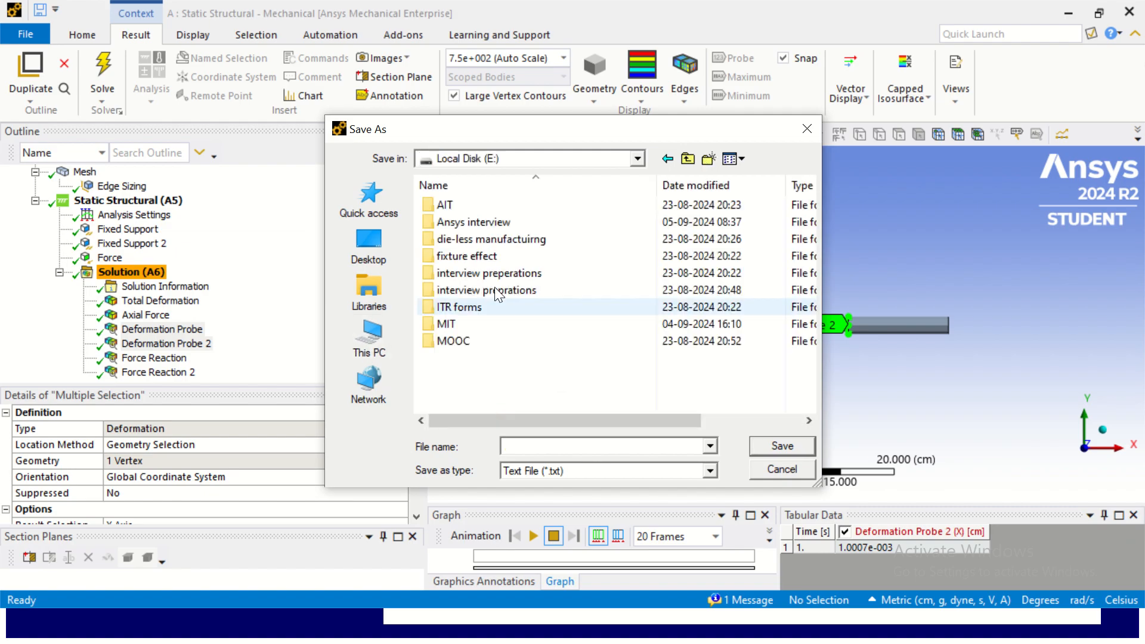
pyautogui.doubleClick(456, 323)
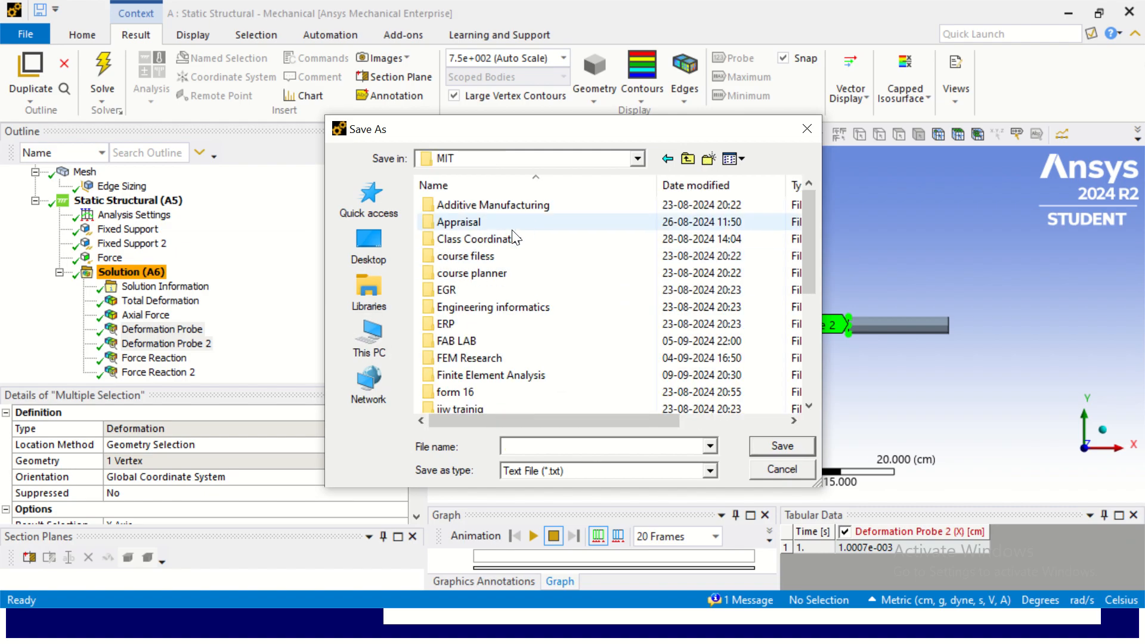
pyautogui.scroll(-1, 512, 244)
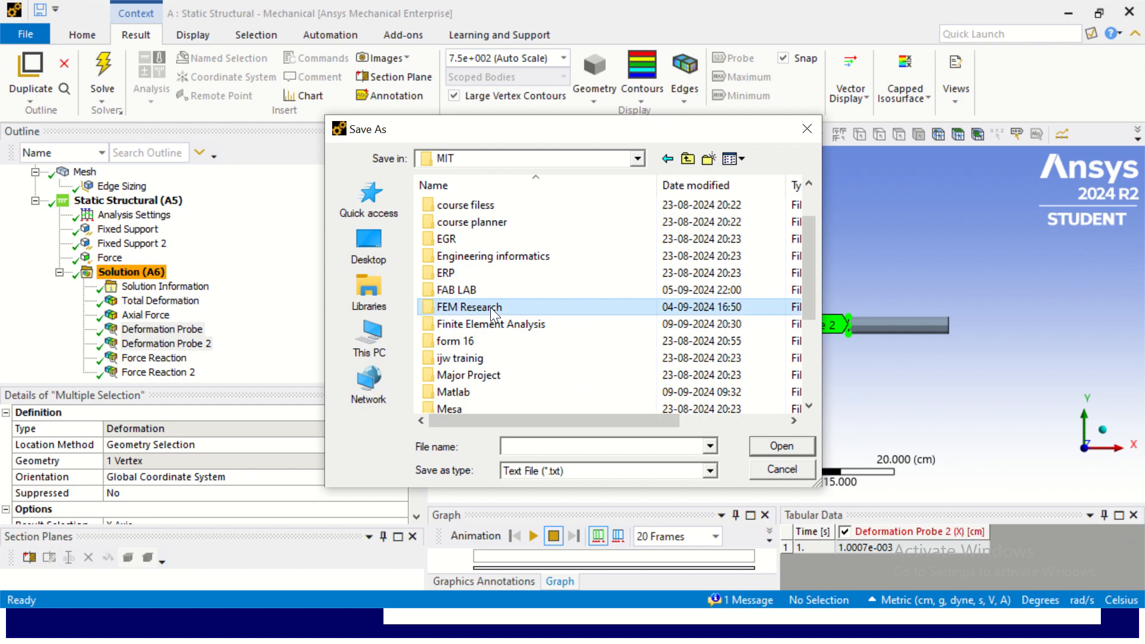
pyautogui.doubleClick(493, 323)
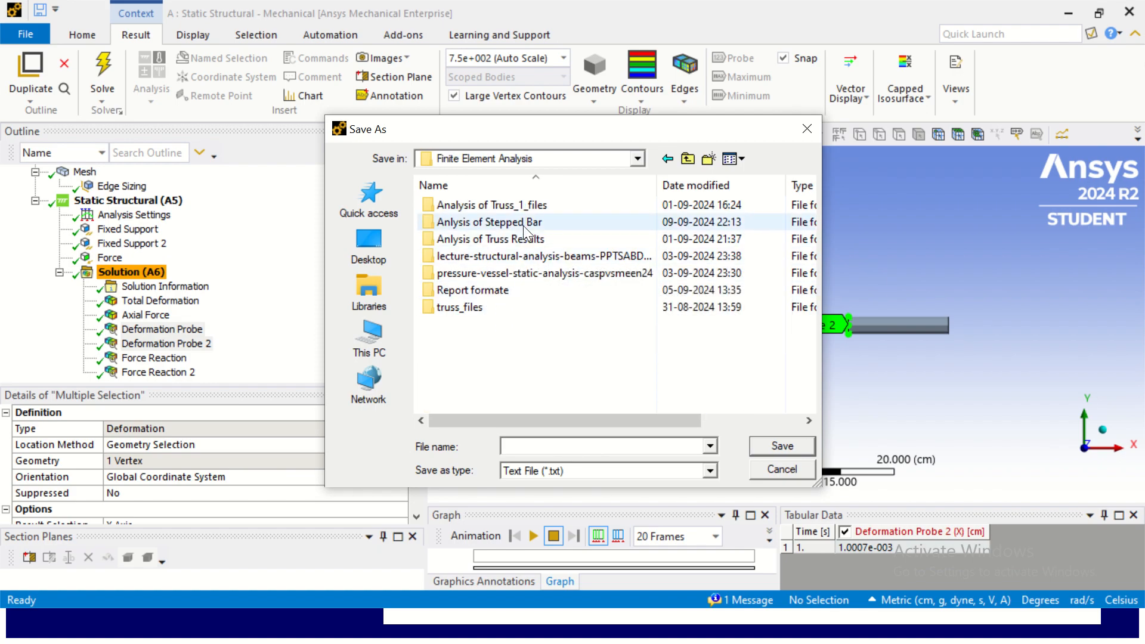
pyautogui.doubleClick(525, 223)
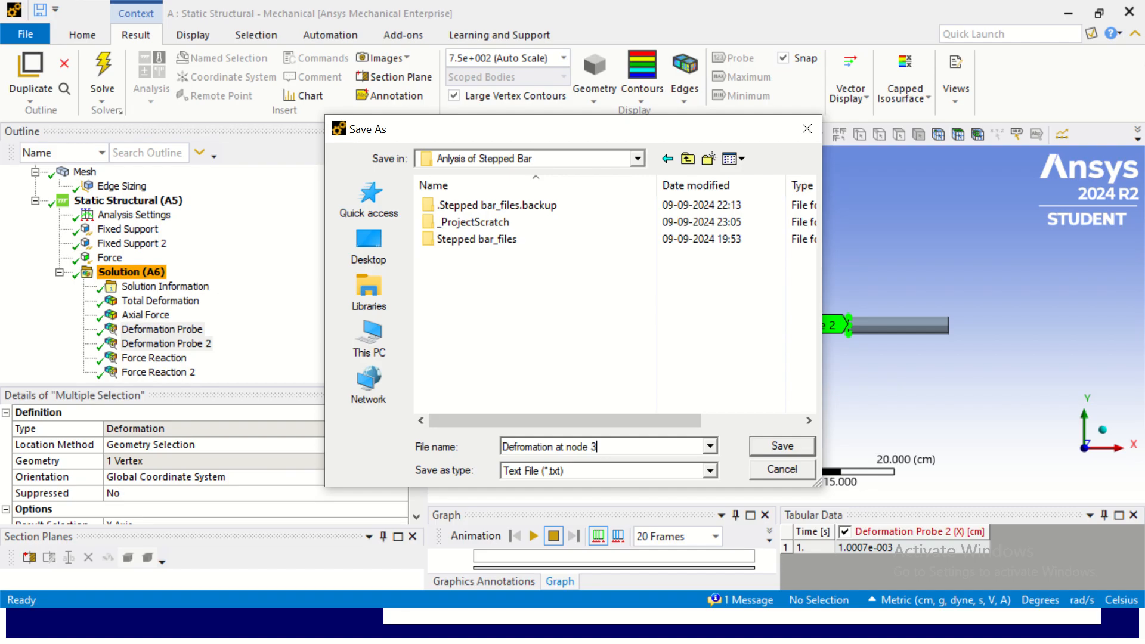
pyautogui.press('Return')
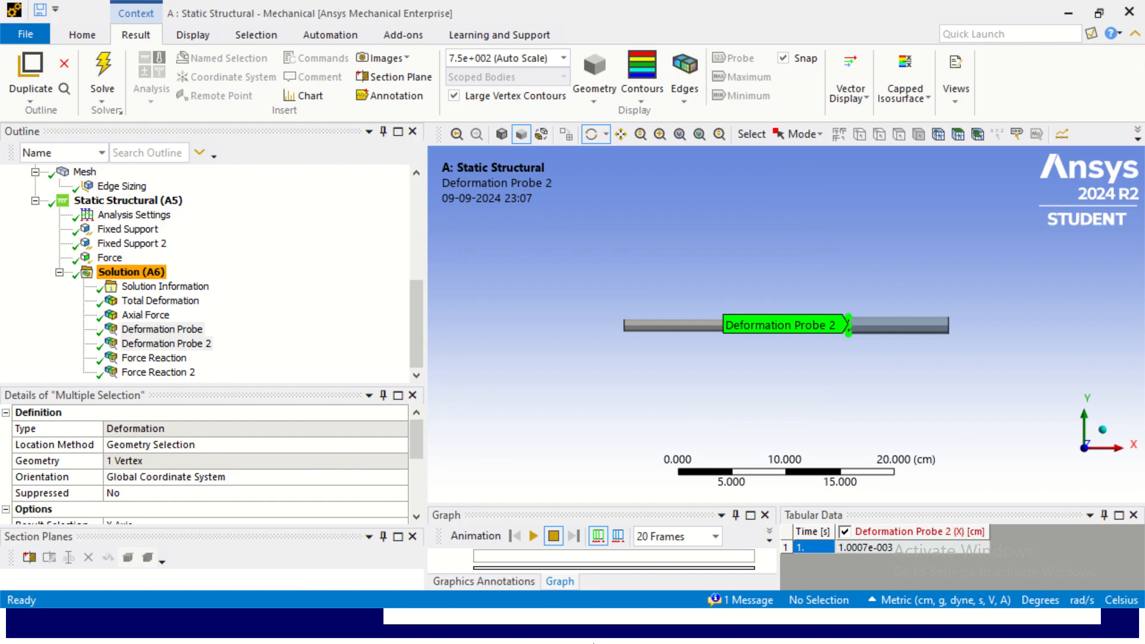
pyautogui.hotkey('alt', 'Tab')
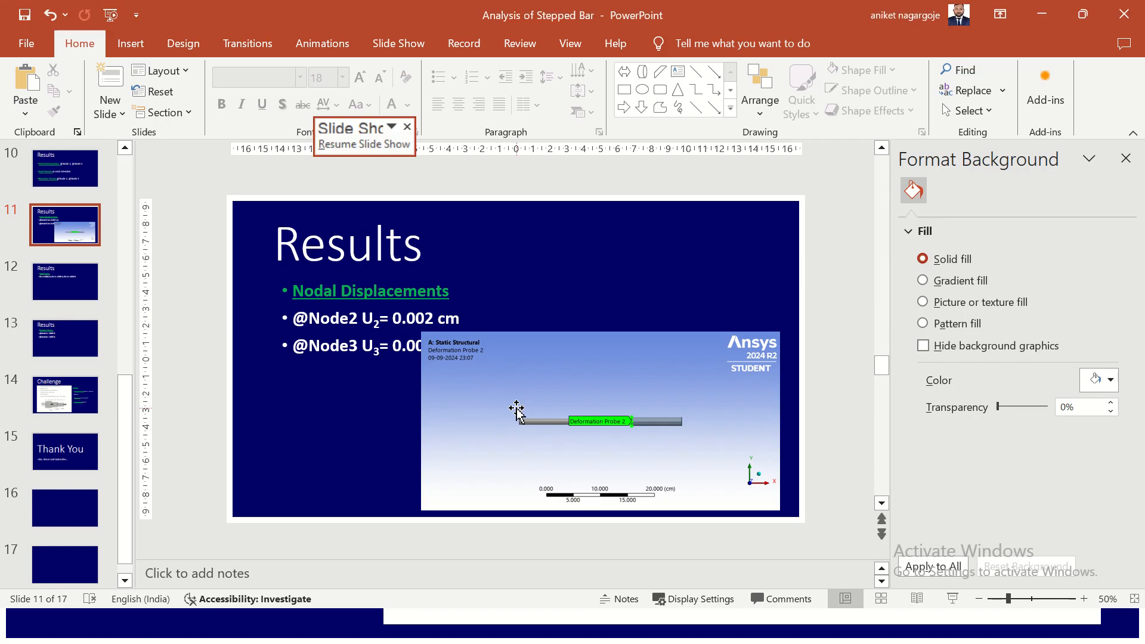
pyautogui.hotkey('alt', 'Tab')
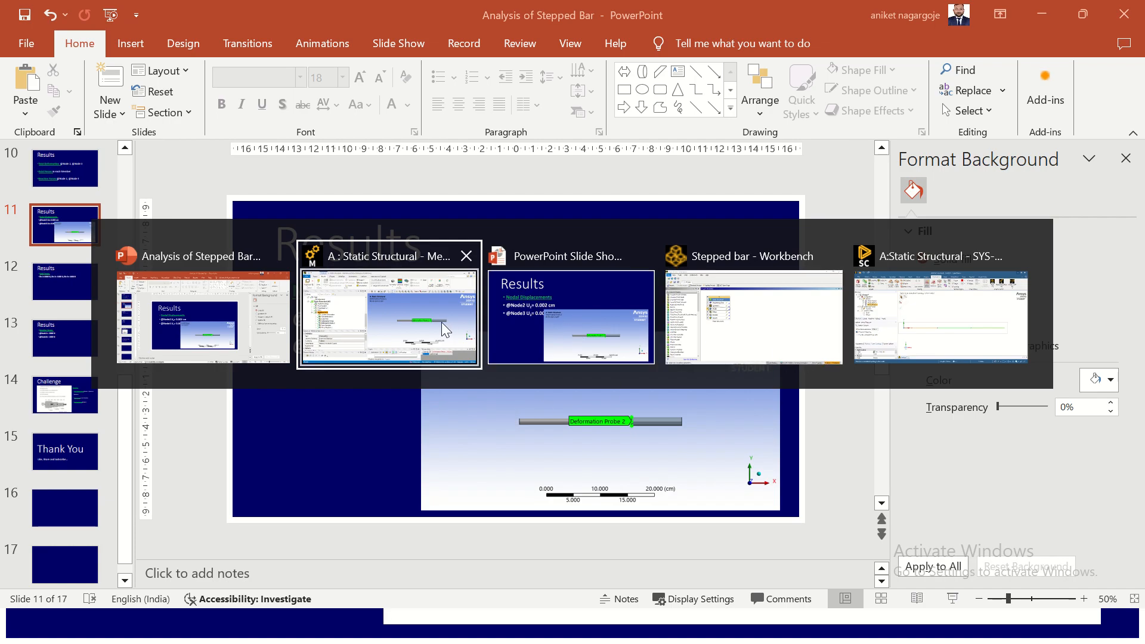
pyautogui.press('Escape')
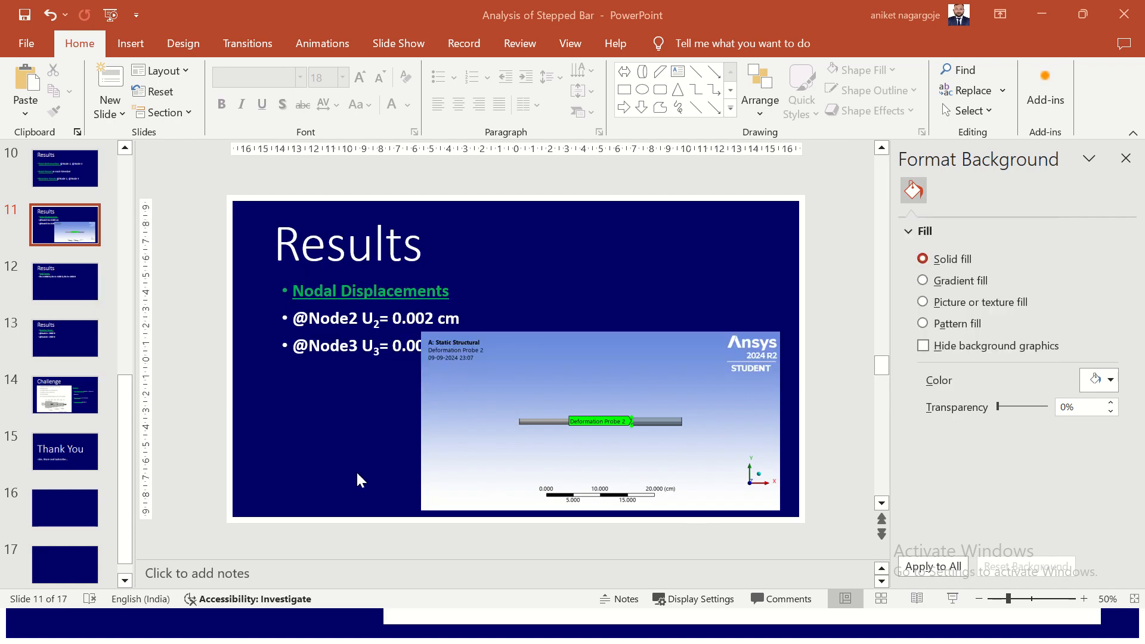
pyautogui.hotkey('alt', 'Tab')
pyautogui.press('Escape')
pyautogui.hotkey('alt', 'Tab')
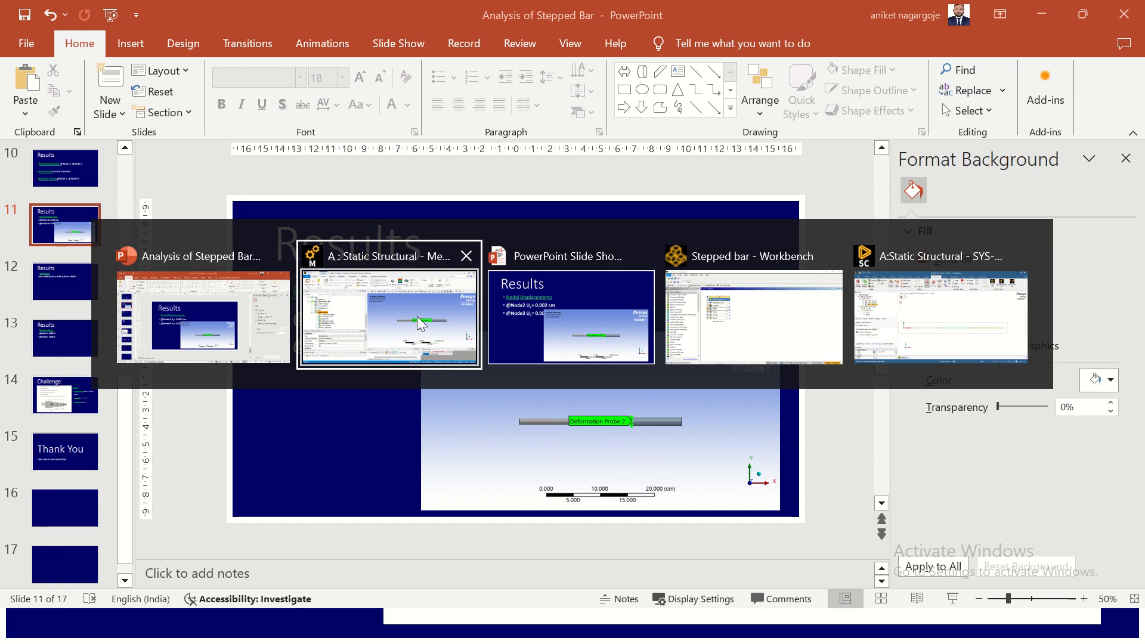
pyautogui.press('Escape')
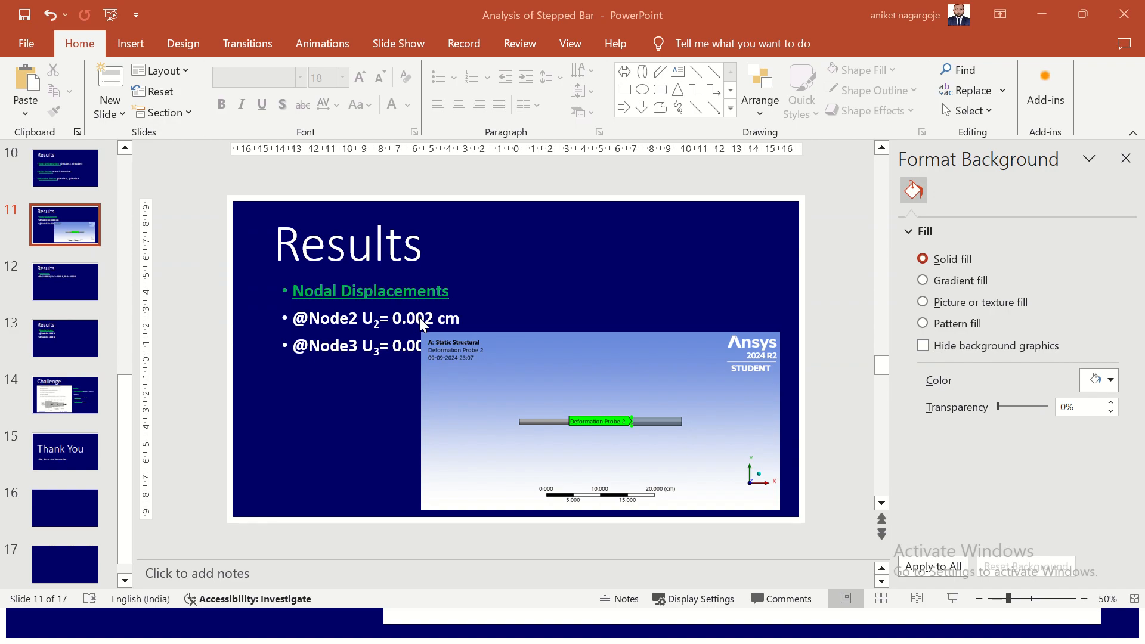
# Switch to the exported "Defromation at node 3" file in Excel, select A1:C2, and autofit column C to its contents.
pyautogui.press('super')
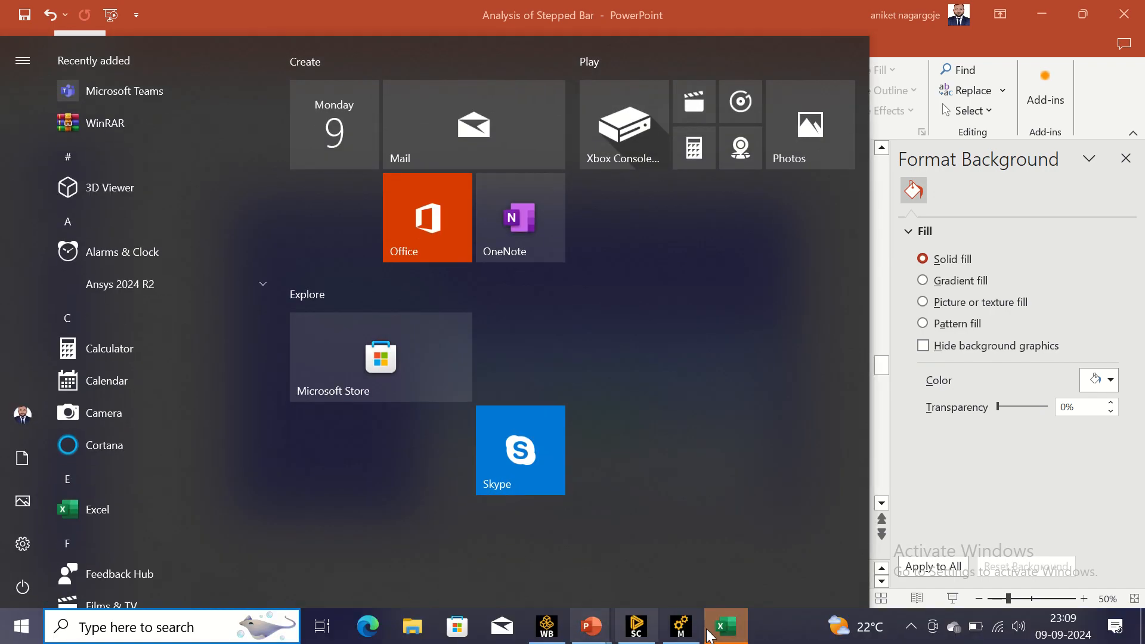
pyautogui.click(709, 635)
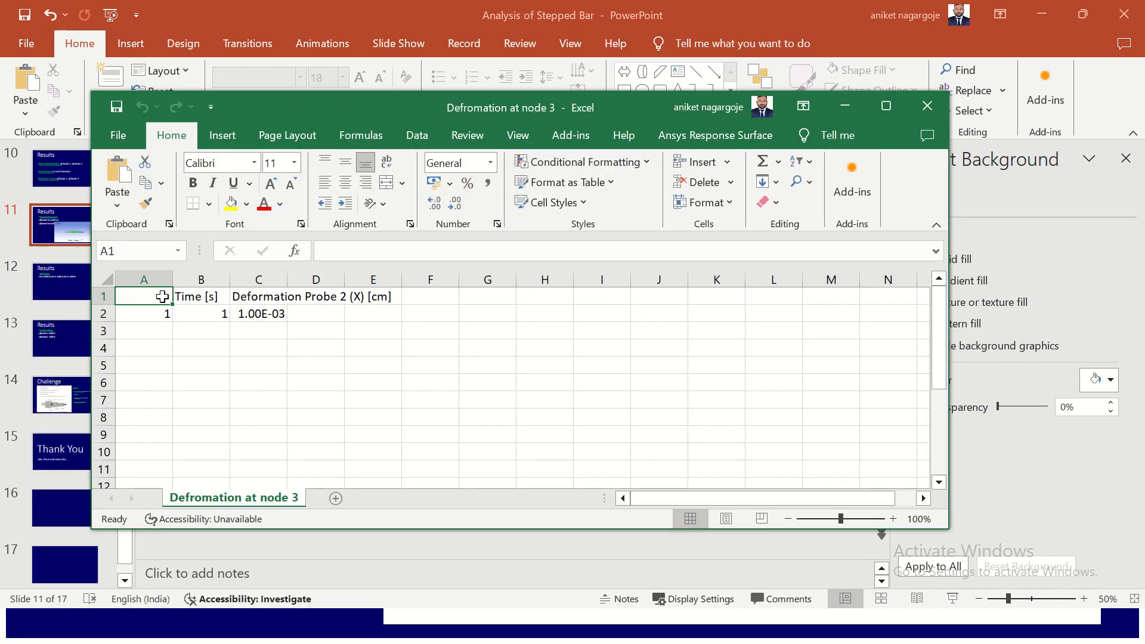
pyautogui.moveTo(163, 296); pyautogui.dragTo(281, 310)
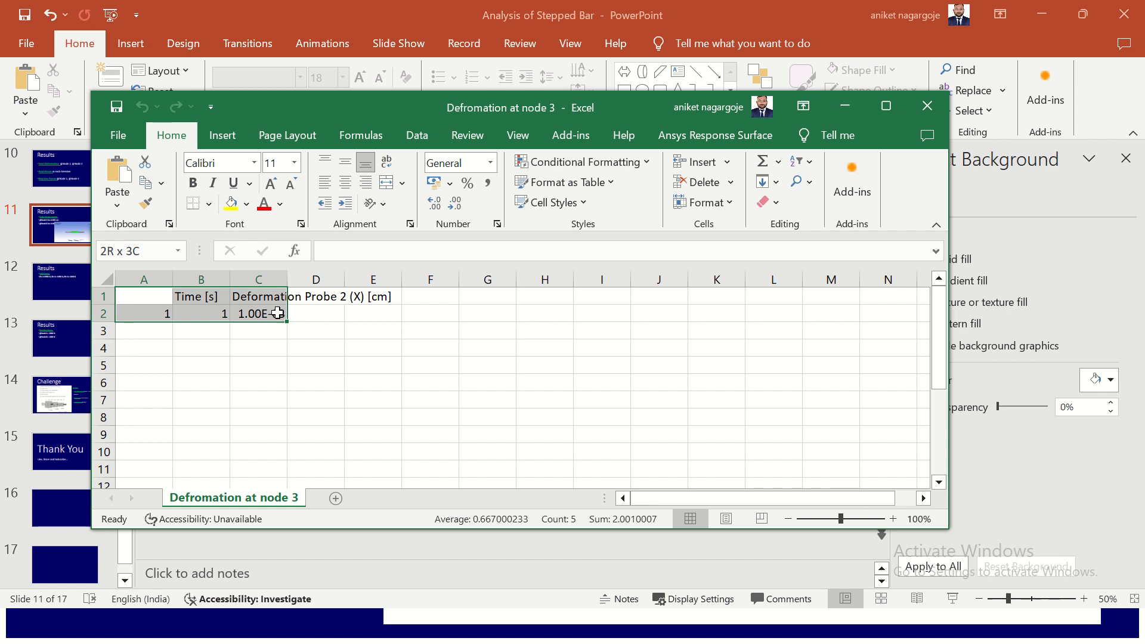
pyautogui.doubleClick(287, 280)
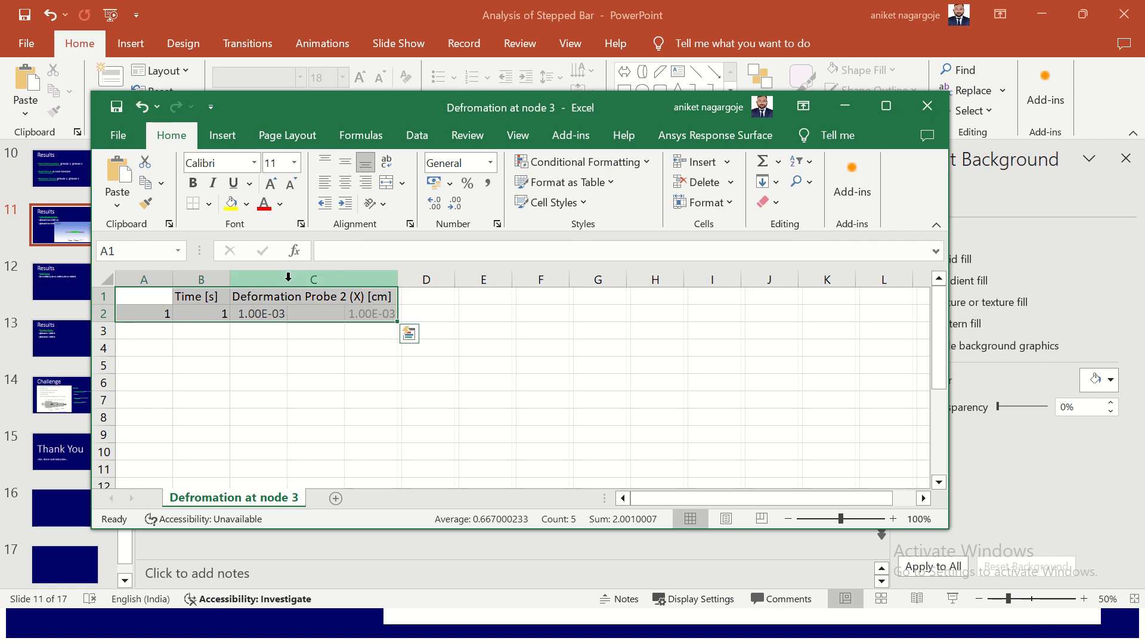
# Try the Number format on cells A1:C2, and set them to the General format.
pyautogui.click(490, 163)
pyautogui.click(486, 236)
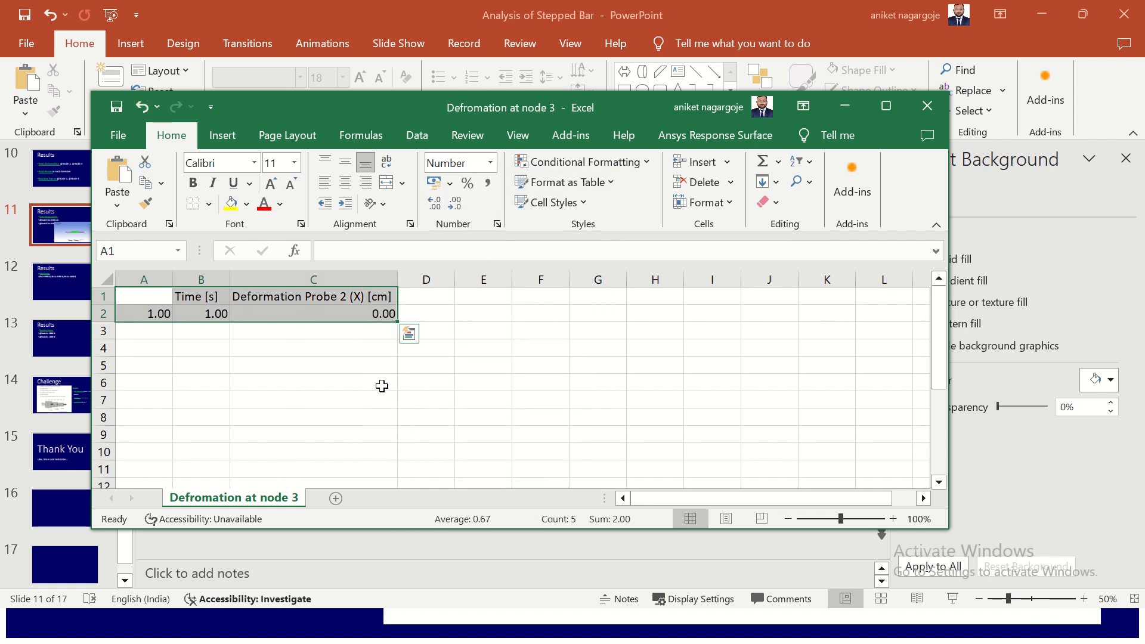
pyautogui.click(490, 163)
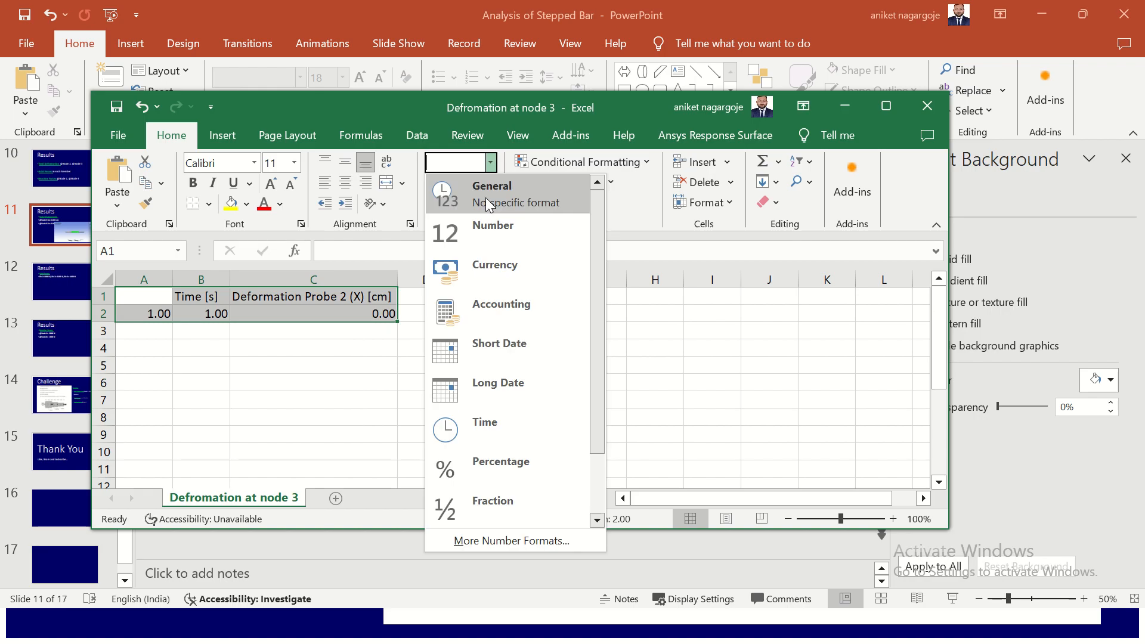
pyautogui.click(488, 197)
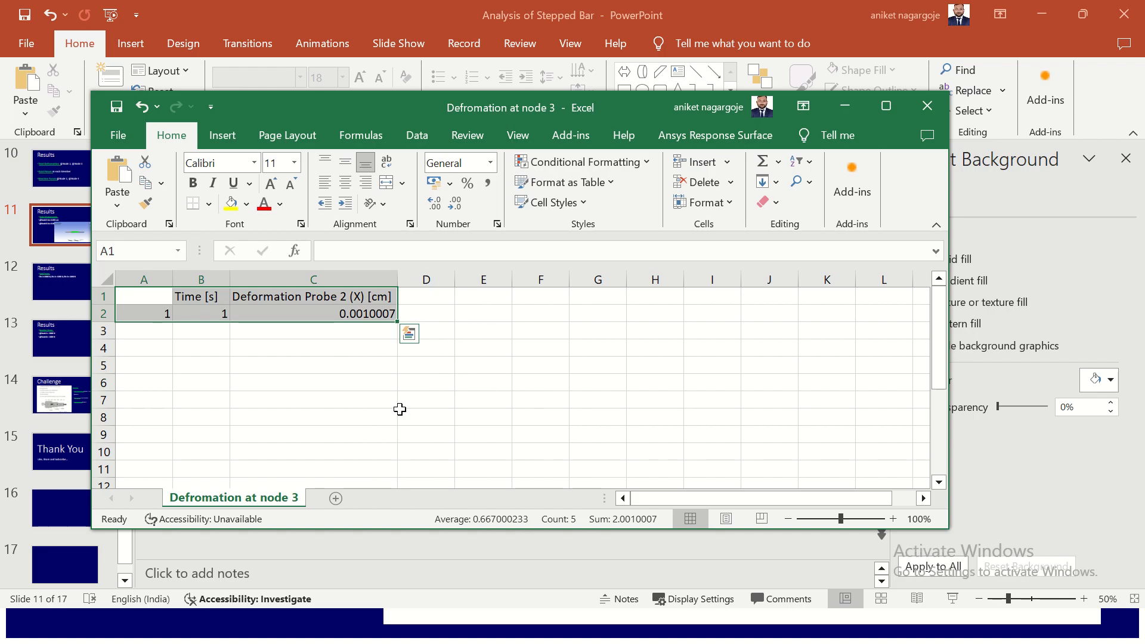
# Copy cells A1:C2, minimize Excel, and paste them as a table onto slide 11 in PowerPoint.
pyautogui.hotkey('ctrl', 'c')
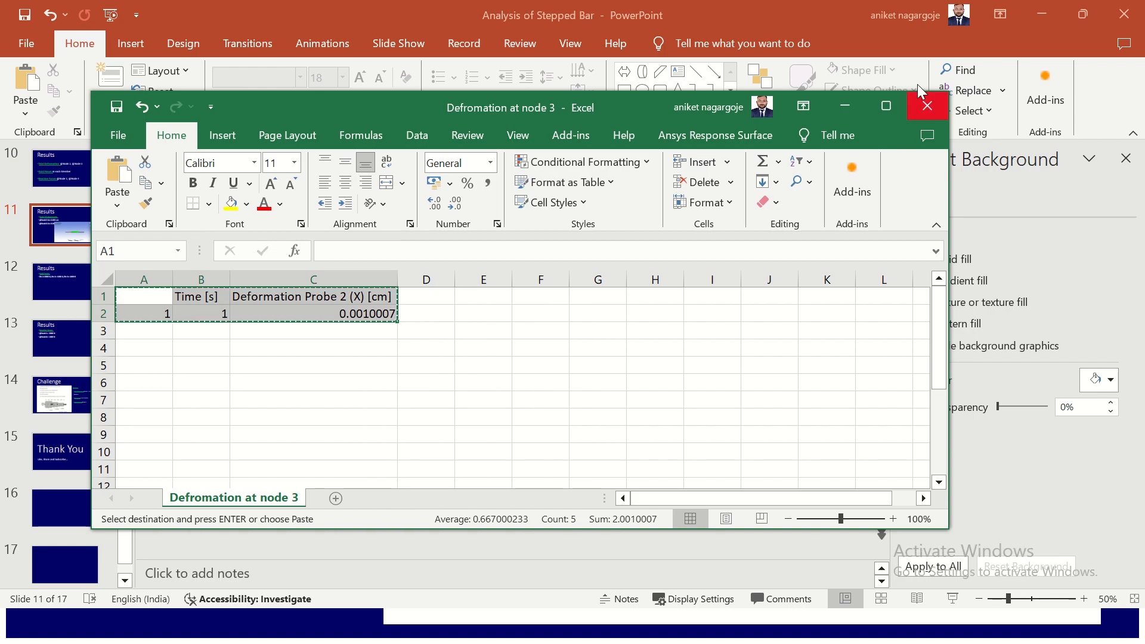
pyautogui.click(855, 106)
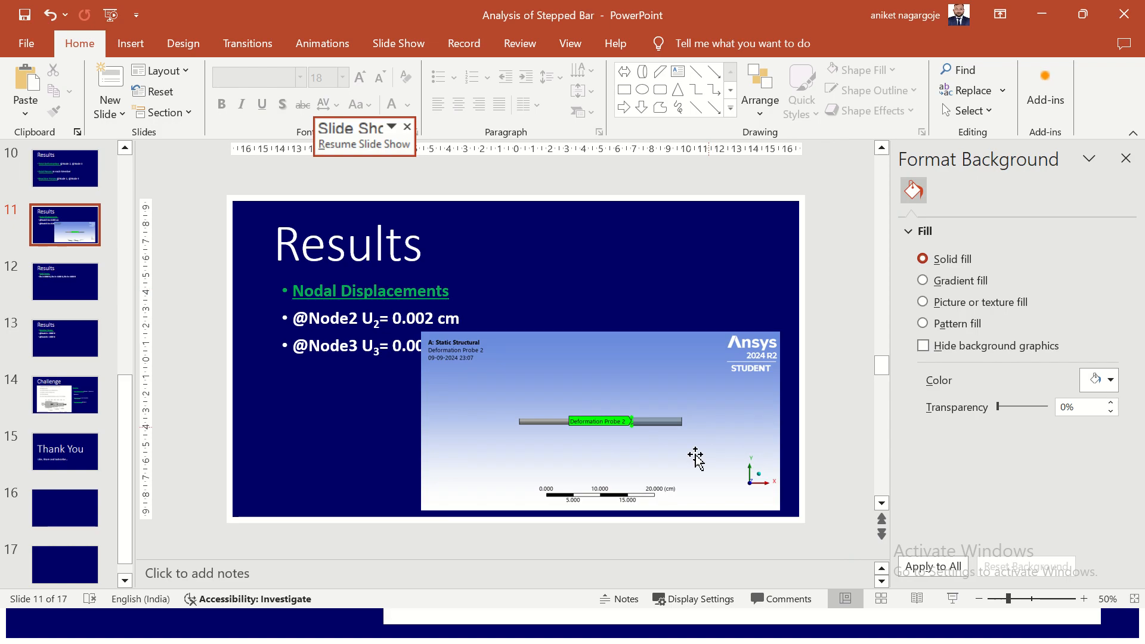
pyautogui.hotkey('ctrl', 'v')
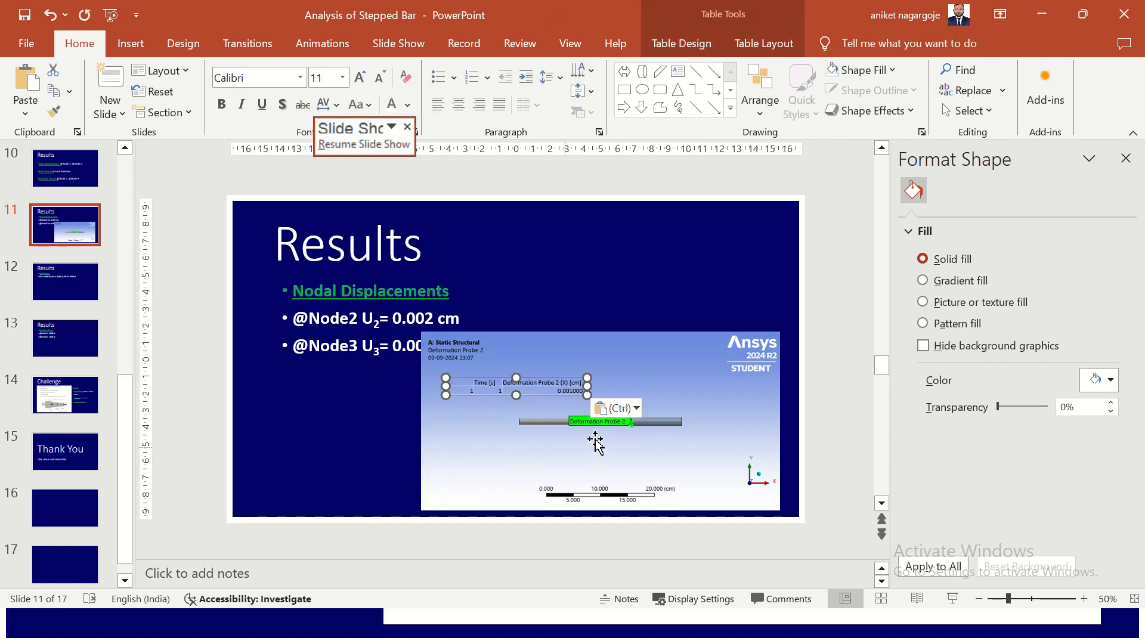
# Shrink the Deformation Probe 2 picture on slide 11, move it beside the Results title, and place the pasted probe table over it.
pyautogui.moveTo(544, 378); pyautogui.dragTo(624, 430)
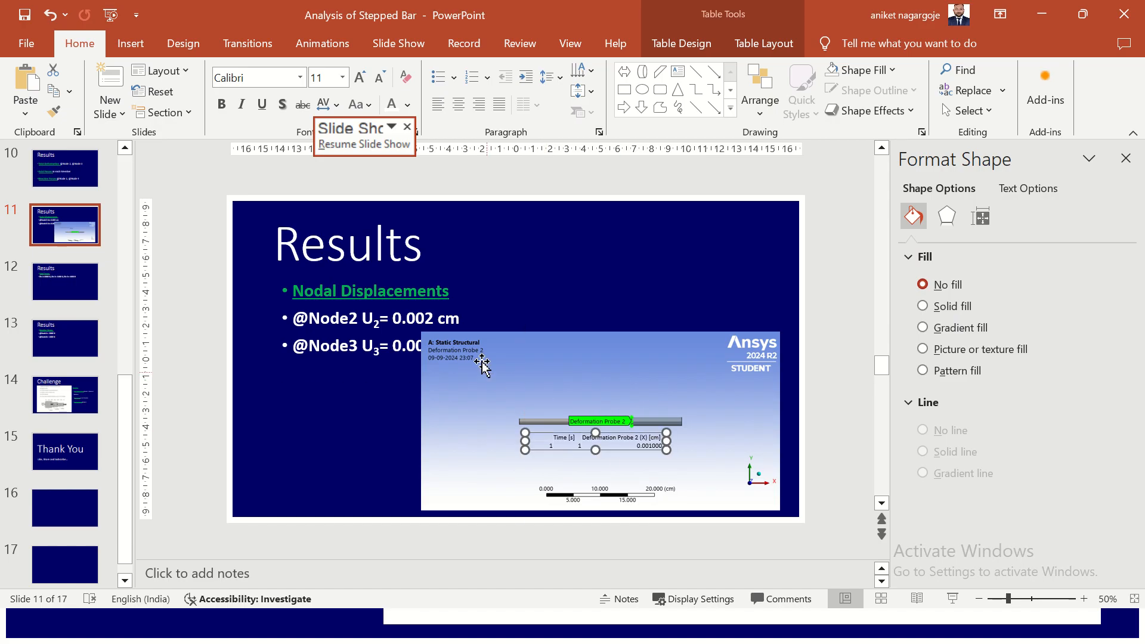
pyautogui.click(443, 356)
pyautogui.moveTo(421, 333); pyautogui.dragTo(567, 404)
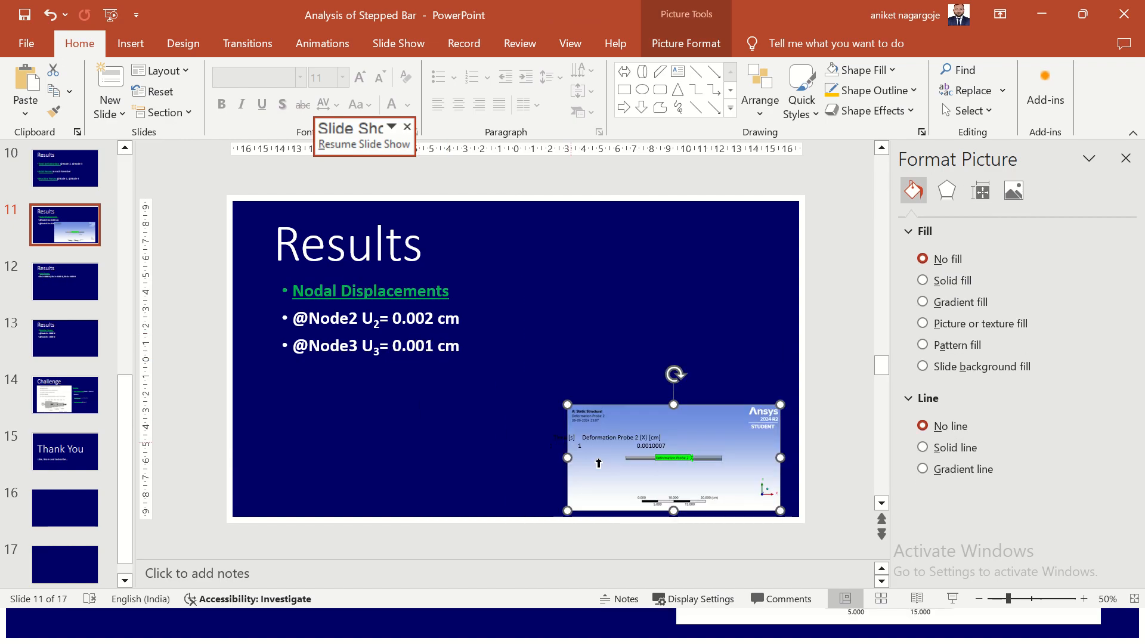
pyautogui.moveTo(716, 458); pyautogui.dragTo(677, 268)
pyautogui.click(610, 437)
pyautogui.moveTo(611, 434); pyautogui.dragTo(680, 256)
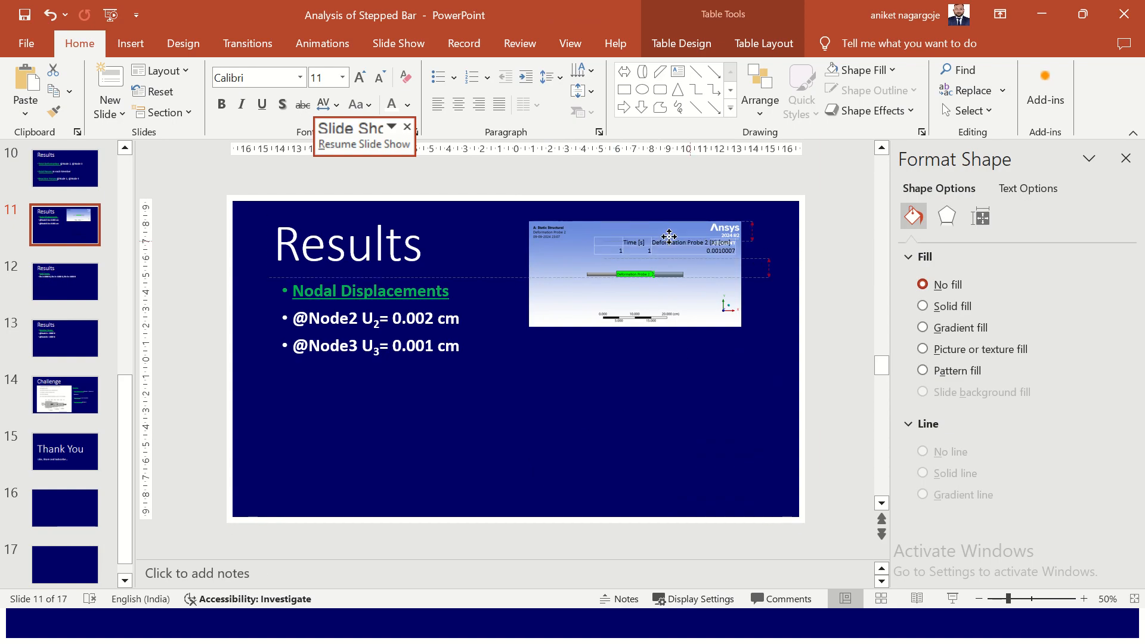
pyautogui.click(653, 423)
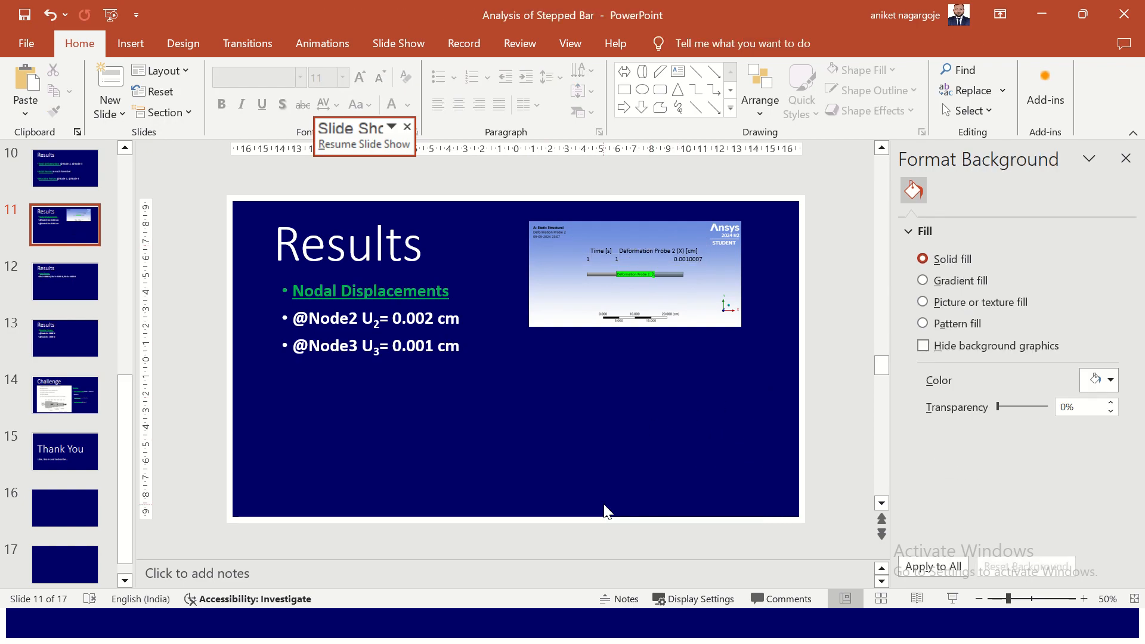
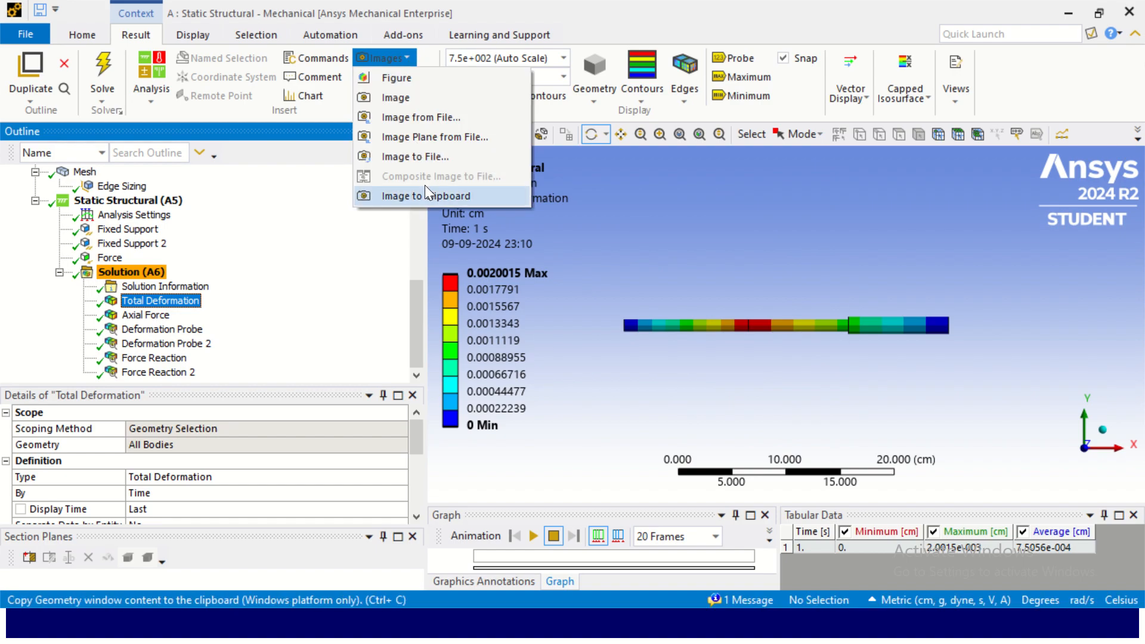
# Copy the Total Deformation plot image into slide 11 in PowerPoint, shrink it to about 6.25 × 12.56 cm, and place it below the bullets.
pyautogui.click(431, 192)
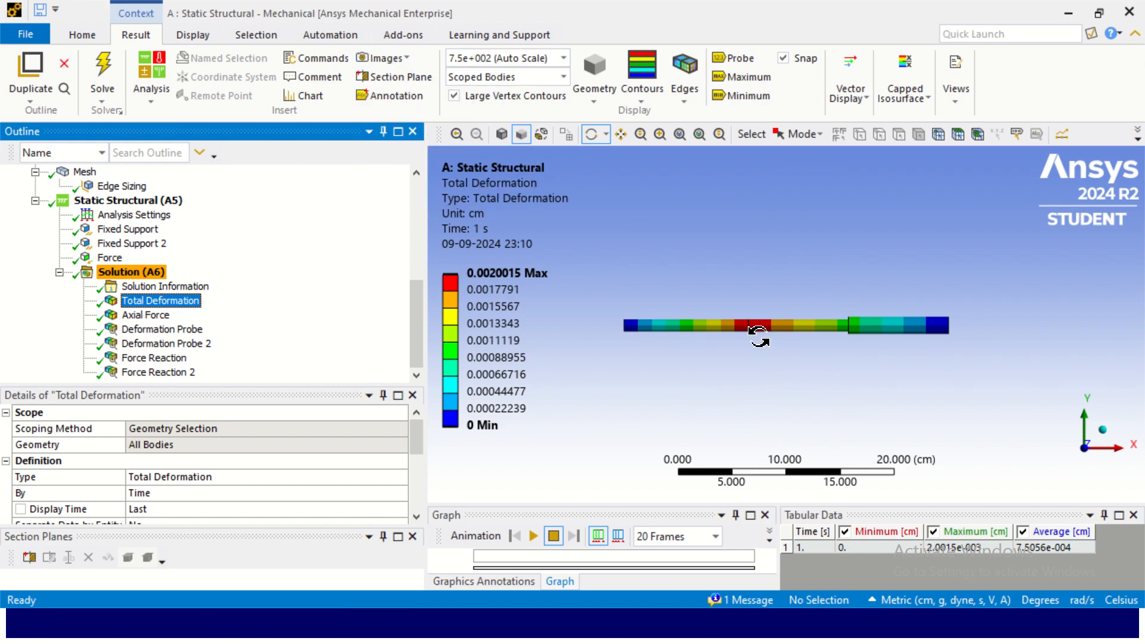
pyautogui.hotkey('alt', 'Tab')
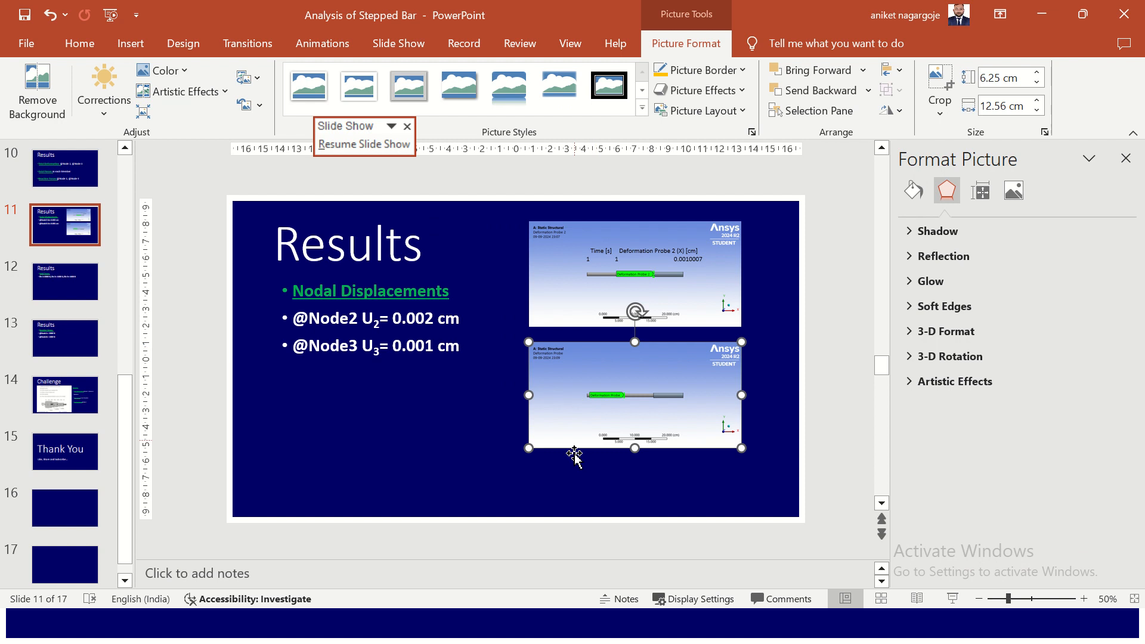
pyautogui.click(408, 470)
pyautogui.hotkey('ctrl', 'v')
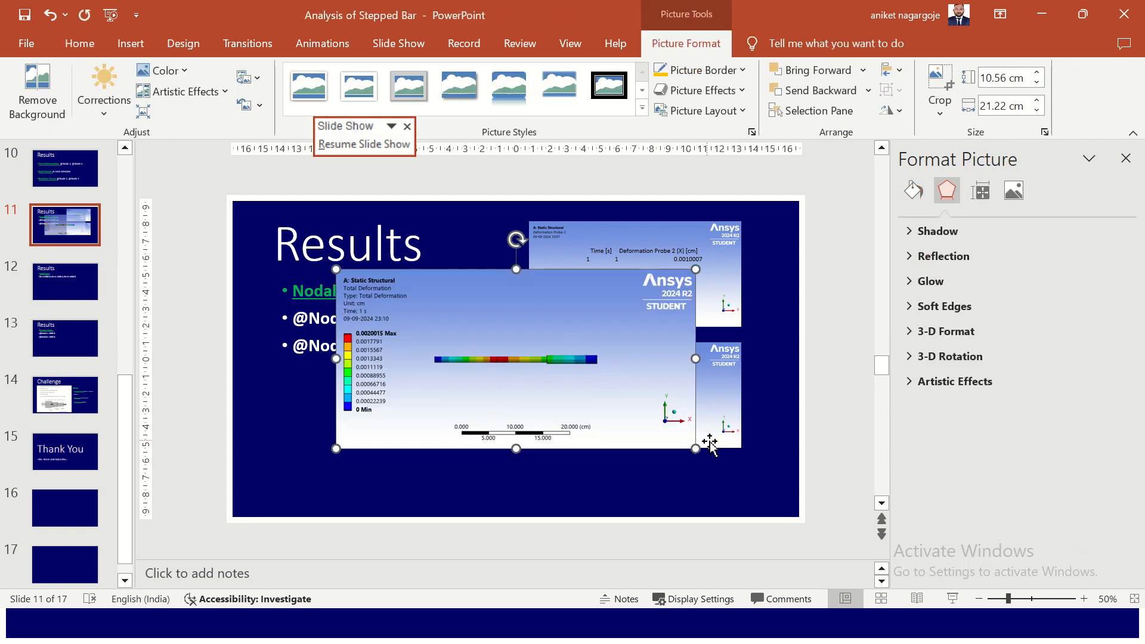
pyautogui.moveTo(695, 448); pyautogui.dragTo(549, 374)
pyautogui.moveTo(465, 320); pyautogui.dragTo(411, 440)
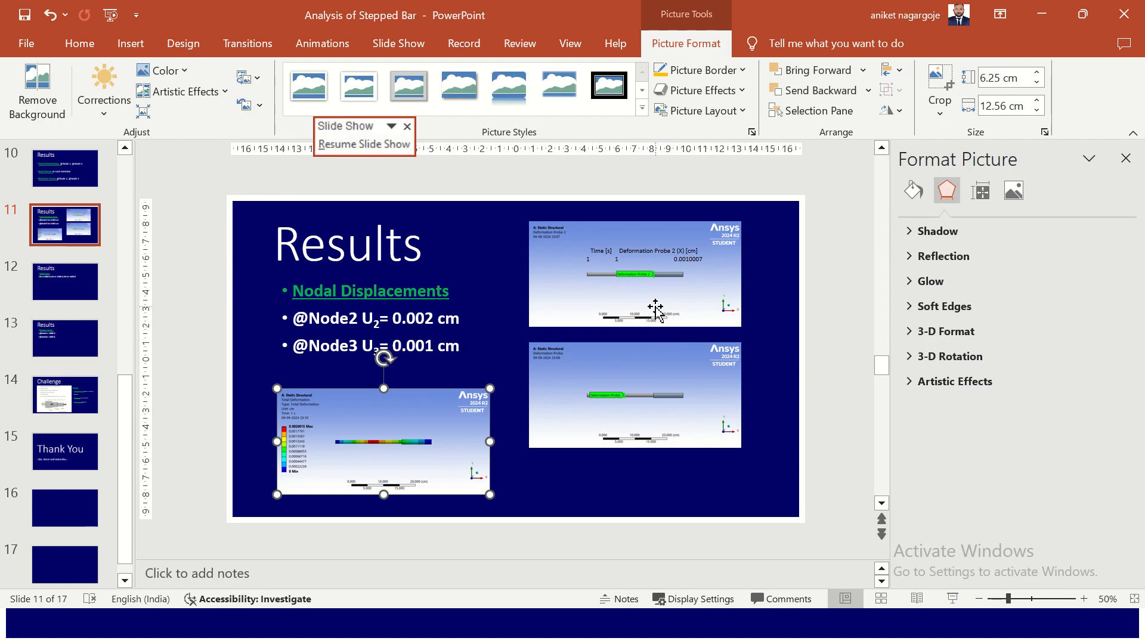
# Switch to Ansys Mechanical, display the Axial Force result, and set the unit system to Metric (m, kg, N, s, V, A).
pyautogui.hotkey('alt', 'Tab')
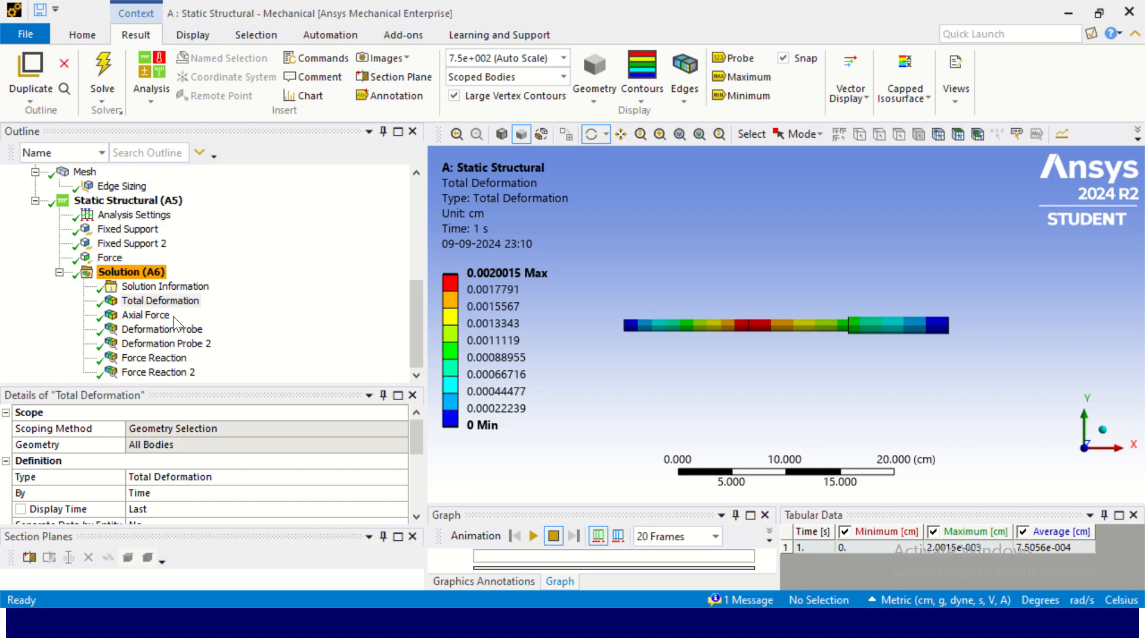
pyautogui.click(173, 317)
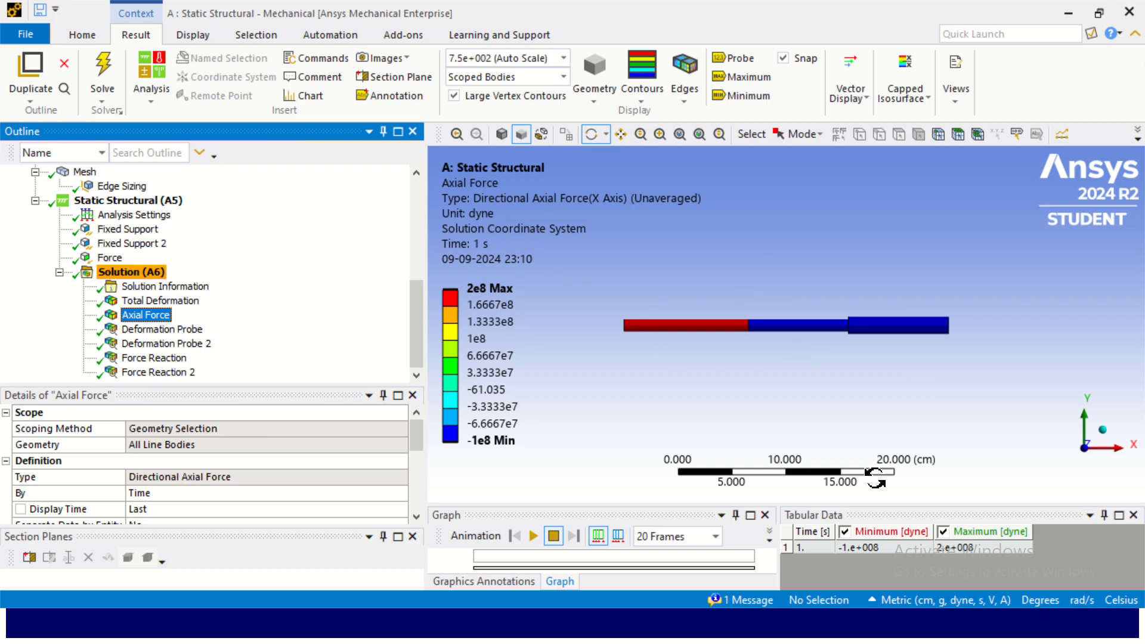
pyautogui.moveTo(471, 361)
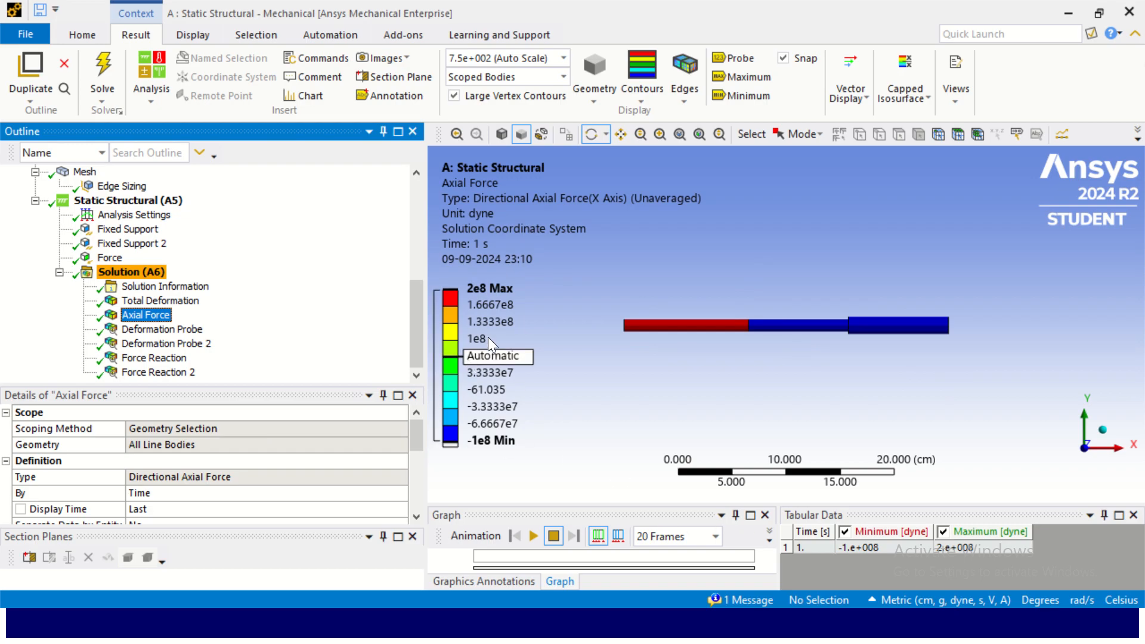
pyautogui.click(875, 599)
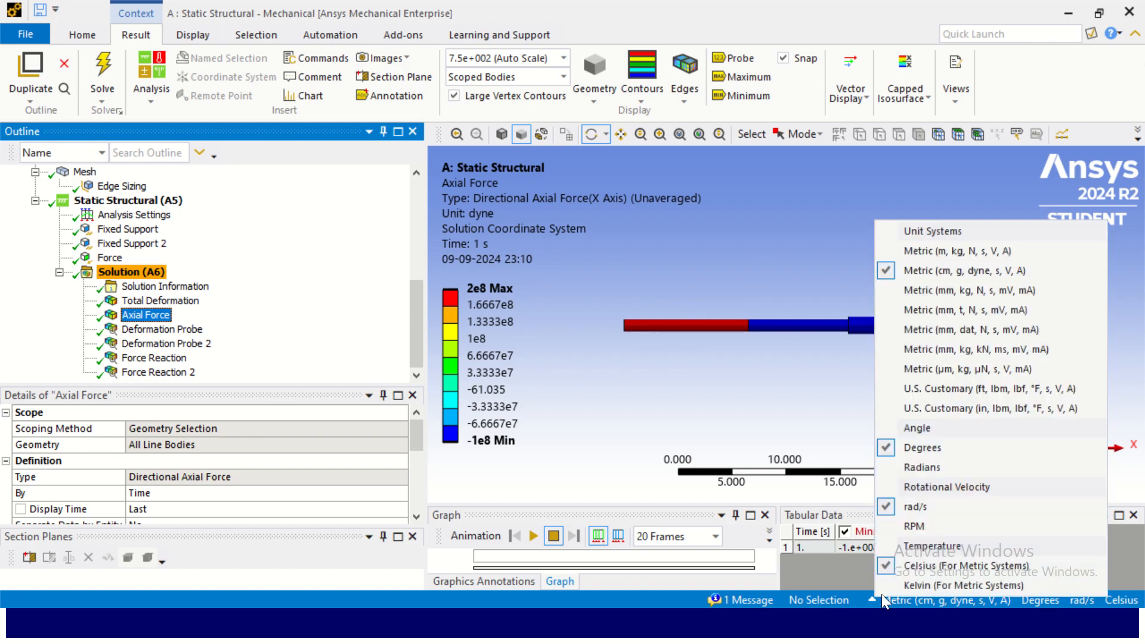
pyautogui.click(947, 249)
pyautogui.moveTo(486, 307)
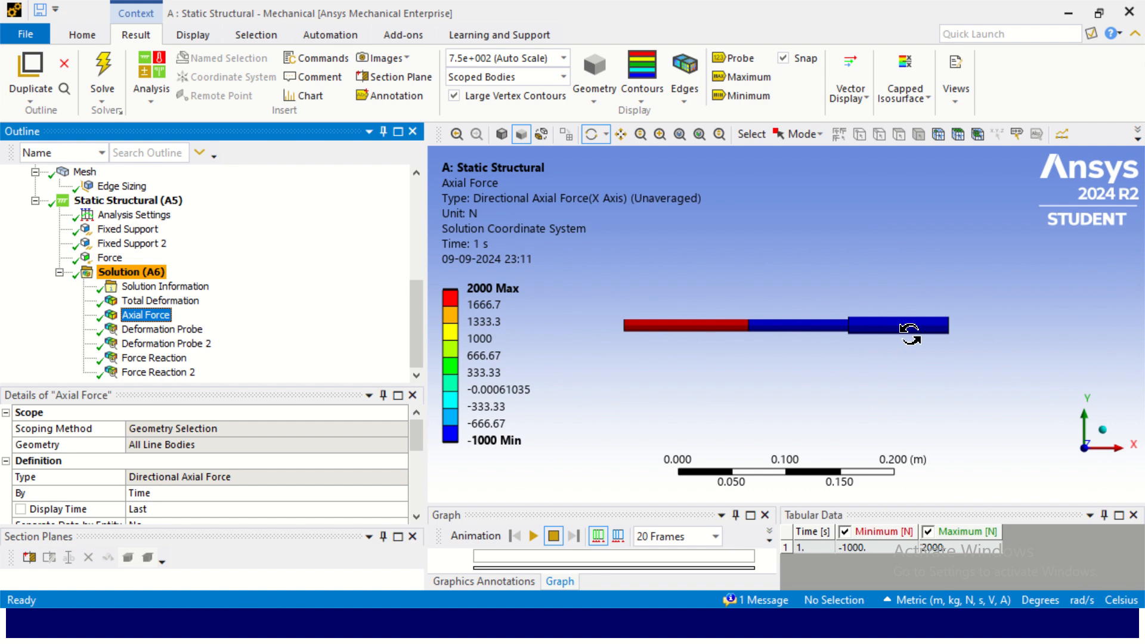
# Copy the Axial Force plot image, paste it onto slide 12 in PowerPoint, and move it below the element force bullet.
pyautogui.click(385, 58)
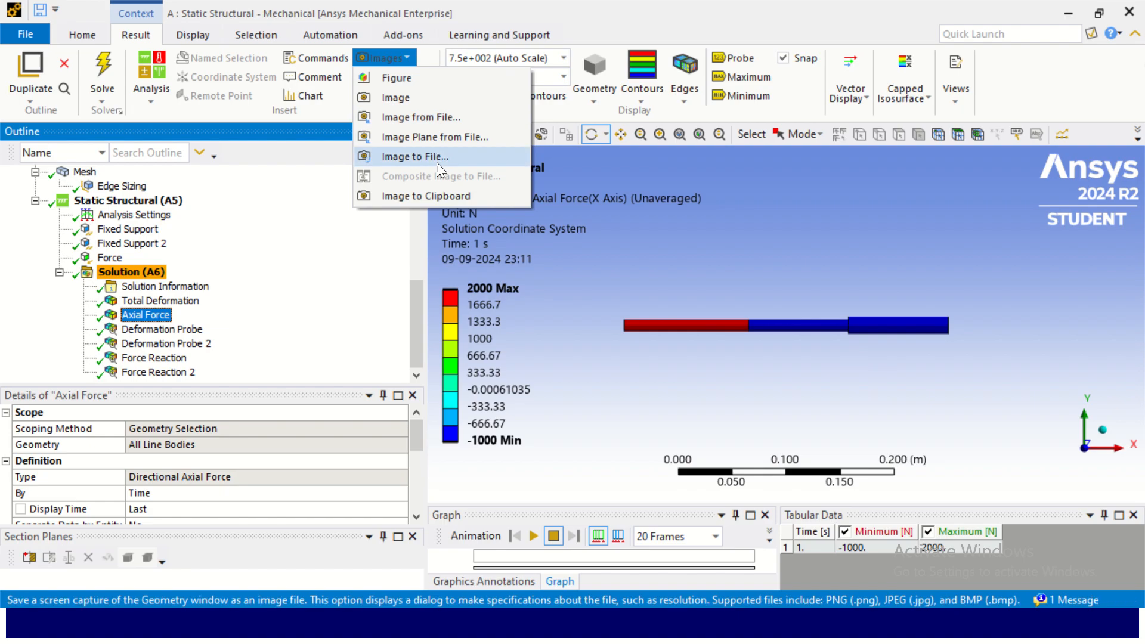
pyautogui.click(426, 196)
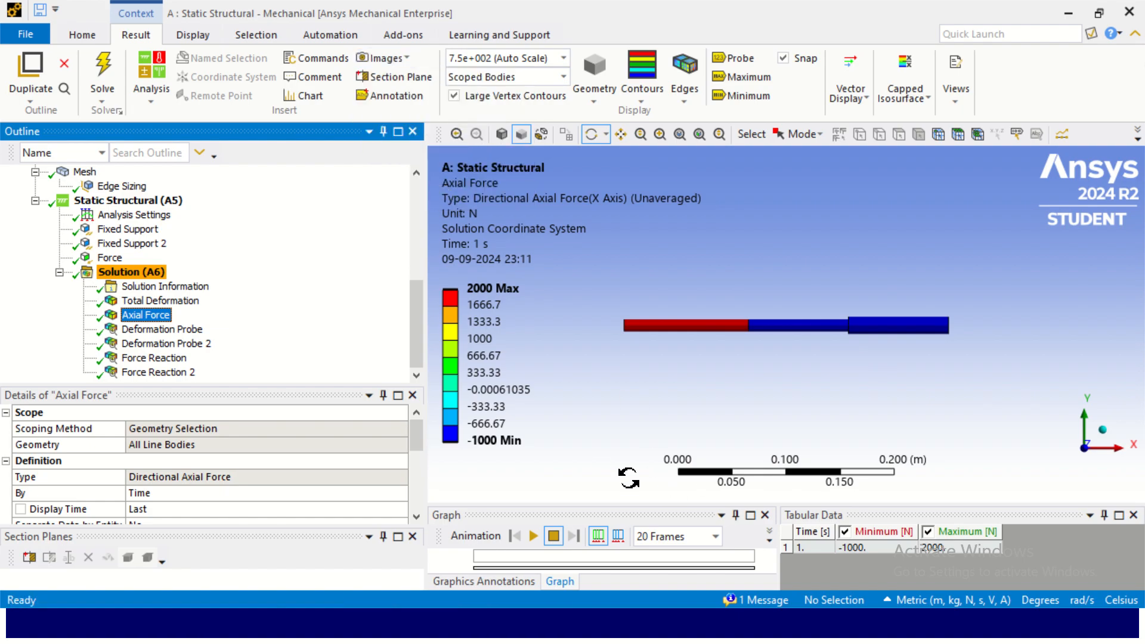
pyautogui.hotkey('alt', 'Tab')
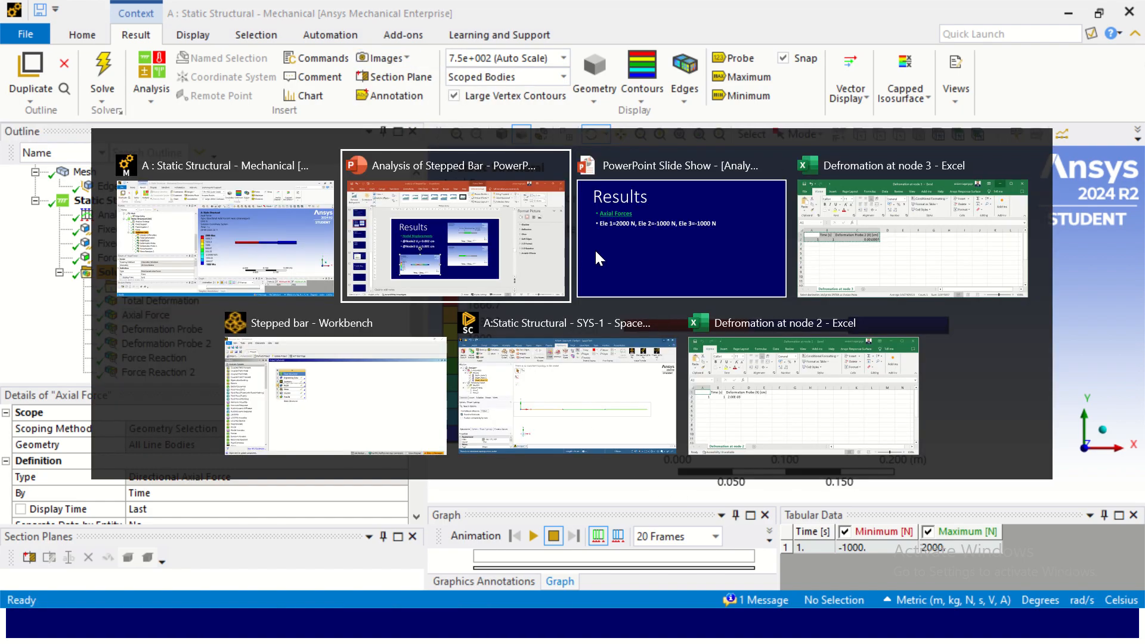
pyautogui.click(500, 246)
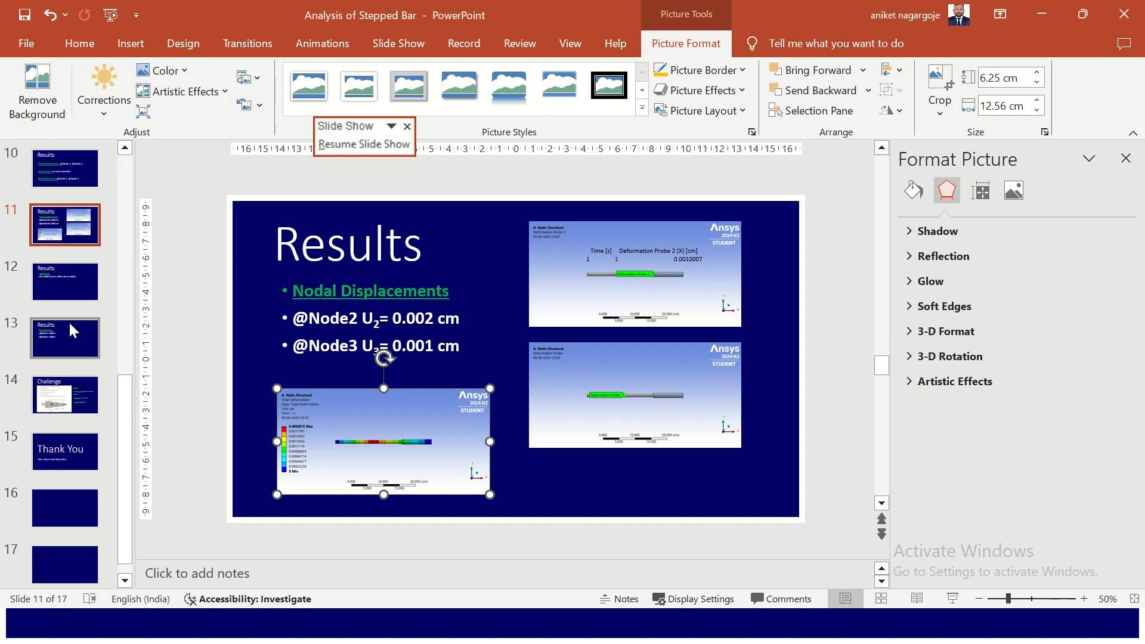
pyautogui.click(79, 298)
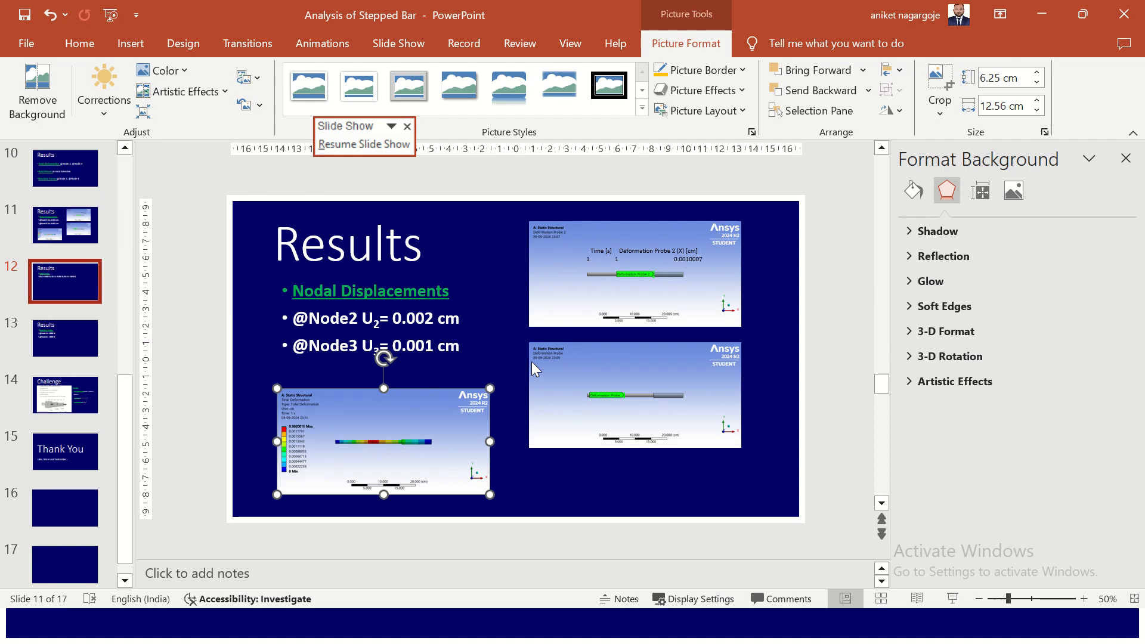
pyautogui.hotkey('ctrl', 'v')
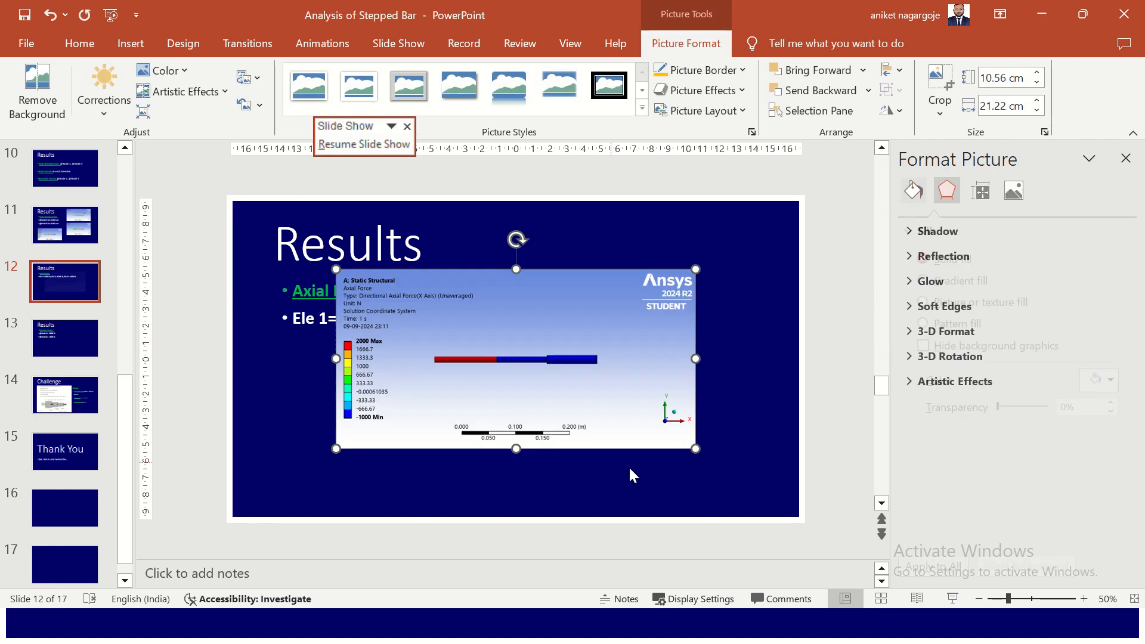
pyautogui.moveTo(468, 363); pyautogui.dragTo(504, 420)
# Switch to Ansys Mechanical and export the Axial Force table as text file "Axial Forces" to E:\MIT\Finite Element Analysis\Anlysis of Stepped Bar.
pyautogui.hotkey('alt', 'Tab')
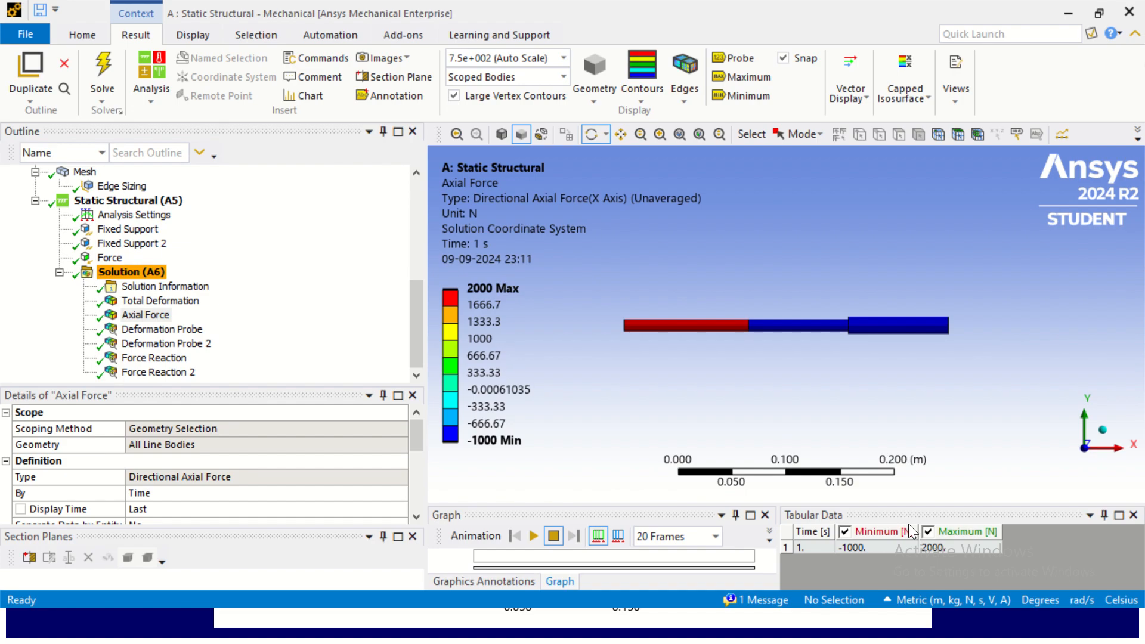
pyautogui.rightClick(895, 527)
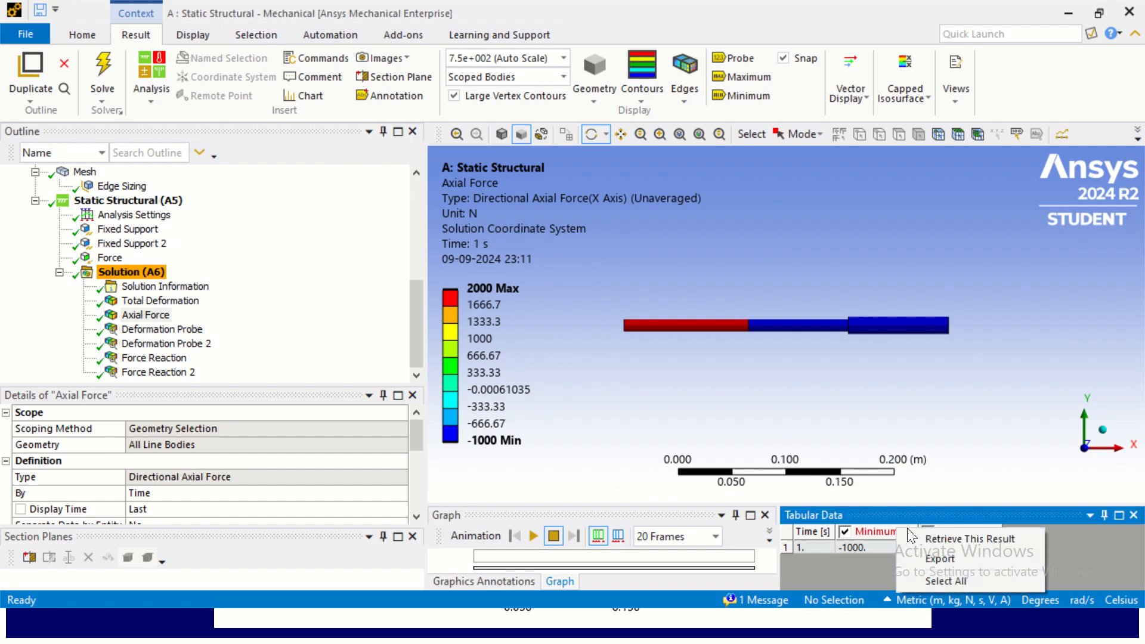
pyautogui.click(934, 557)
pyautogui.click(385, 338)
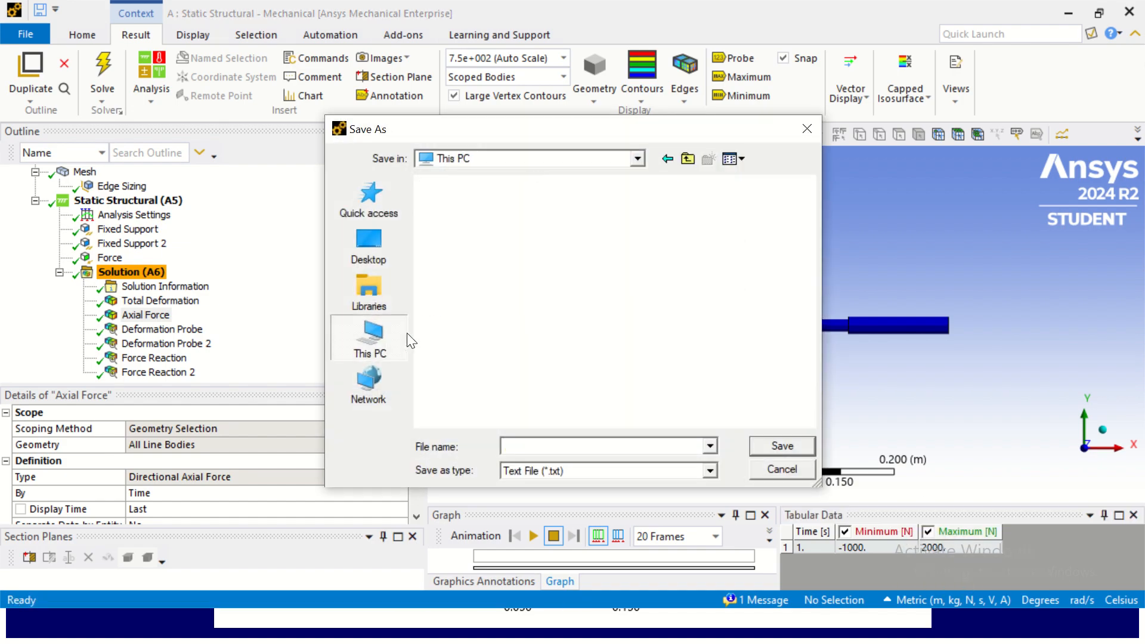
pyautogui.click(510, 407)
pyautogui.doubleClick(511, 406)
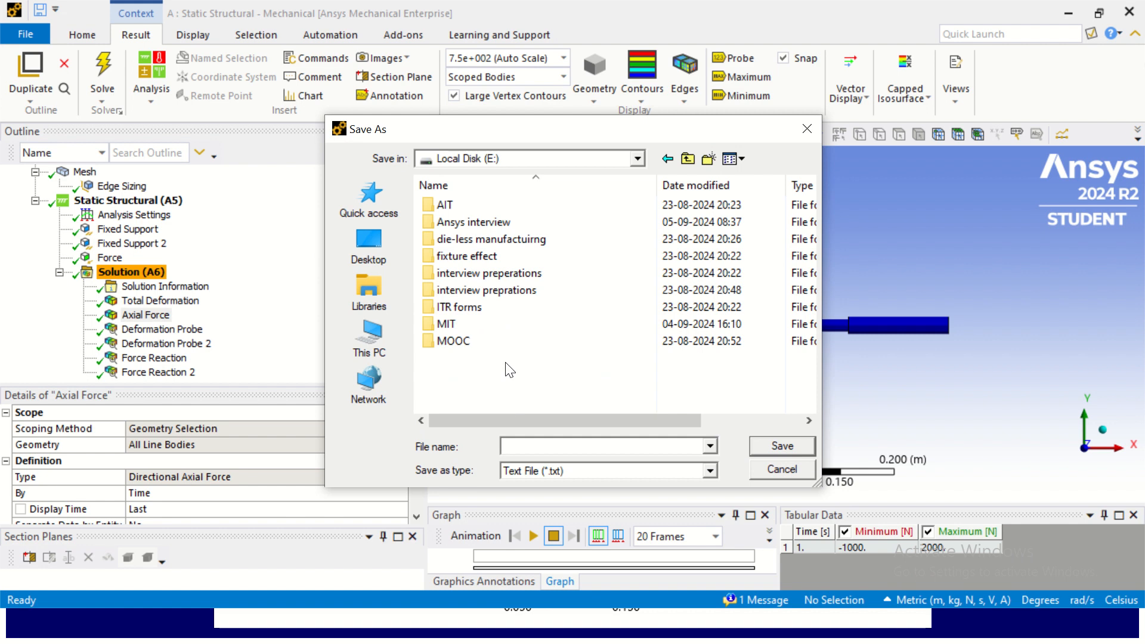
pyautogui.doubleClick(488, 323)
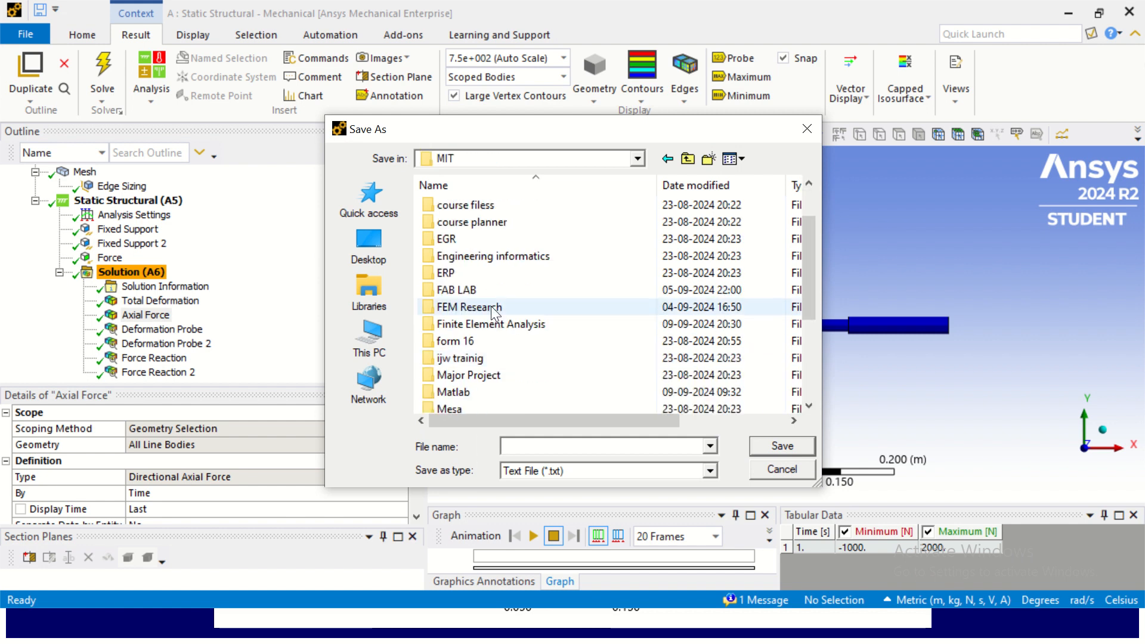
pyautogui.click(499, 325)
pyautogui.doubleClick(498, 325)
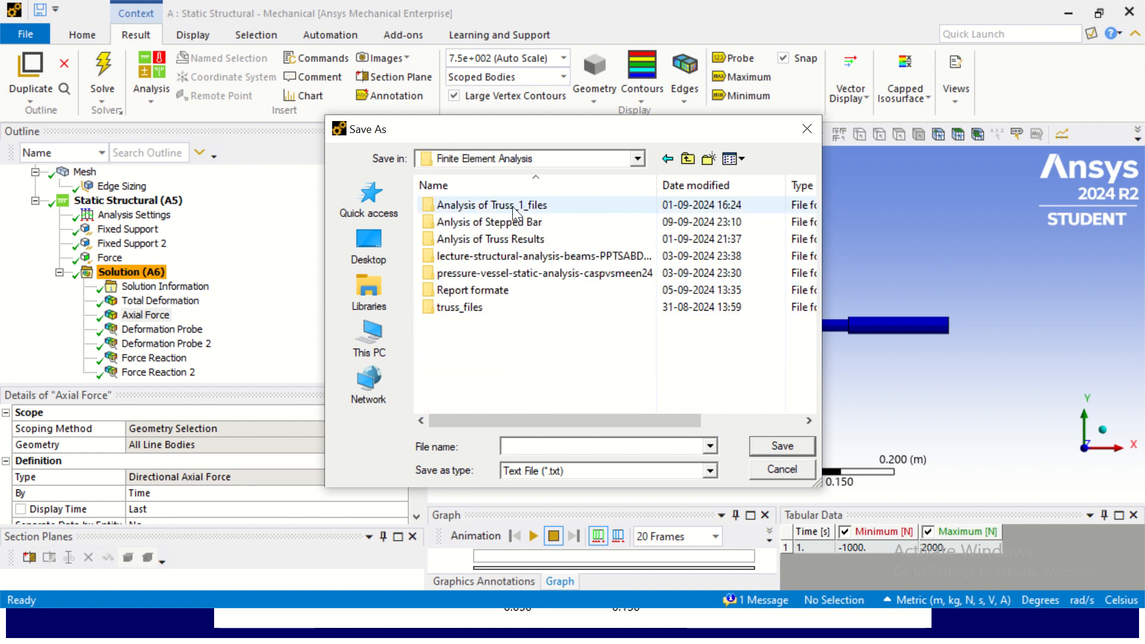
pyautogui.doubleClick(507, 221)
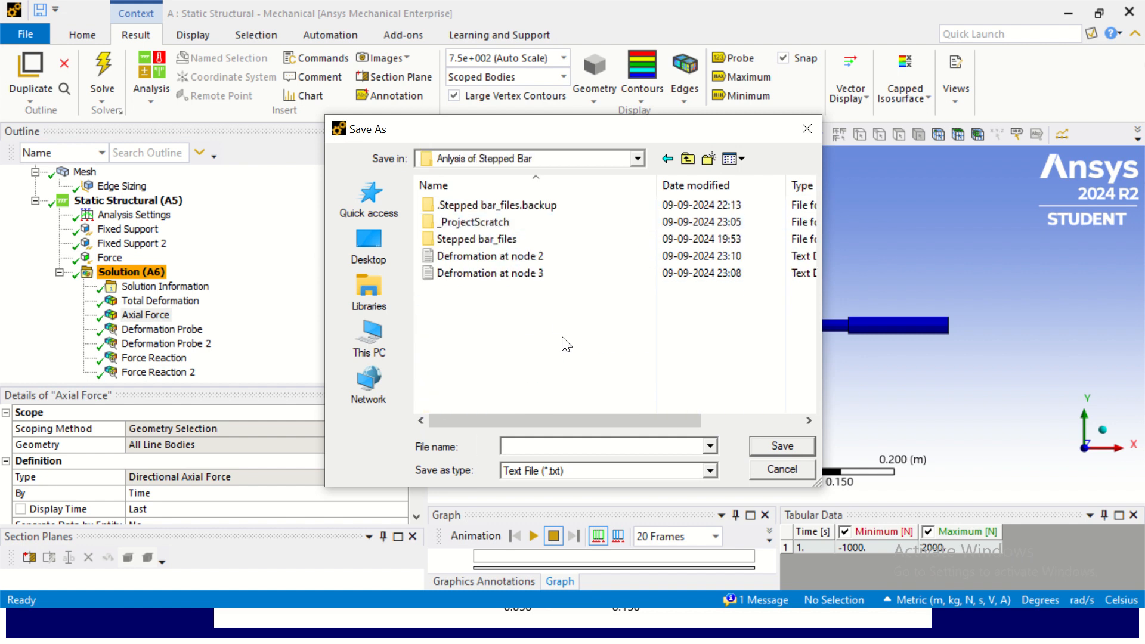
pyautogui.click(575, 444)
pyautogui.write('Axial Forces')
pyautogui.press('Return')
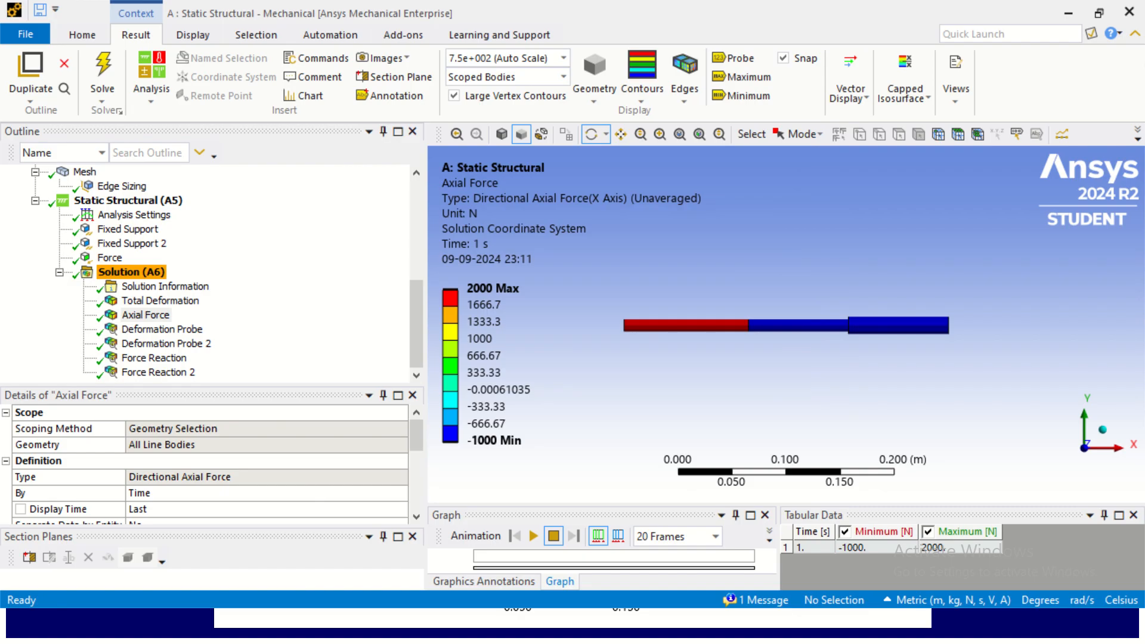
pyautogui.click(953, 515)
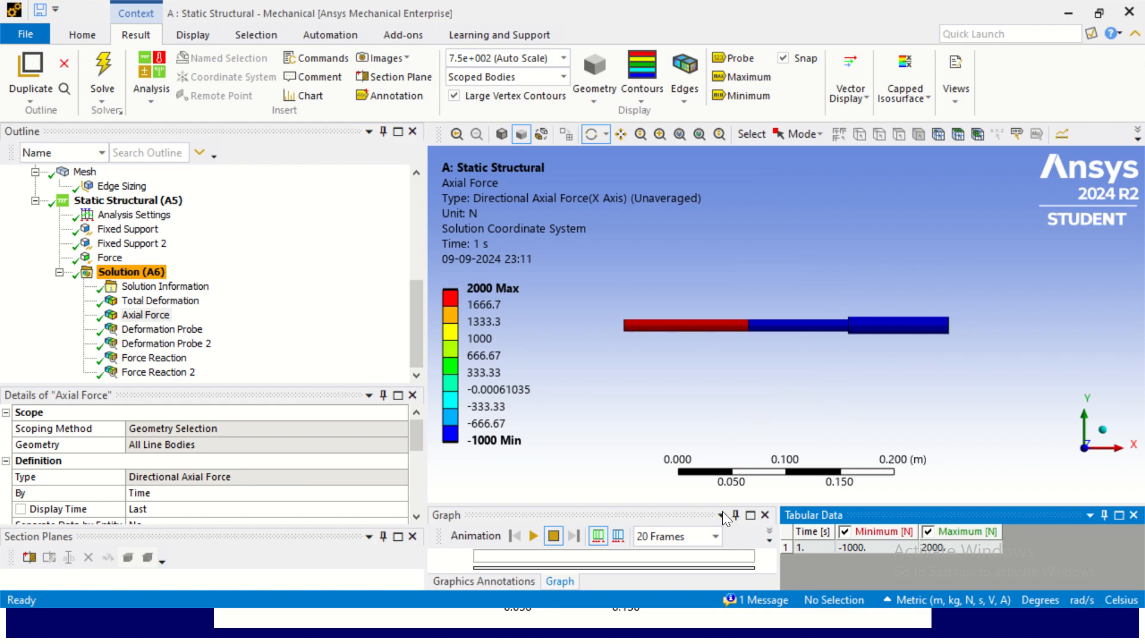
# Display the Force Reaction result, enlarge the graph and results table area, and fit the bar larger in the narrowed graphics view.
pyautogui.click(154, 357)
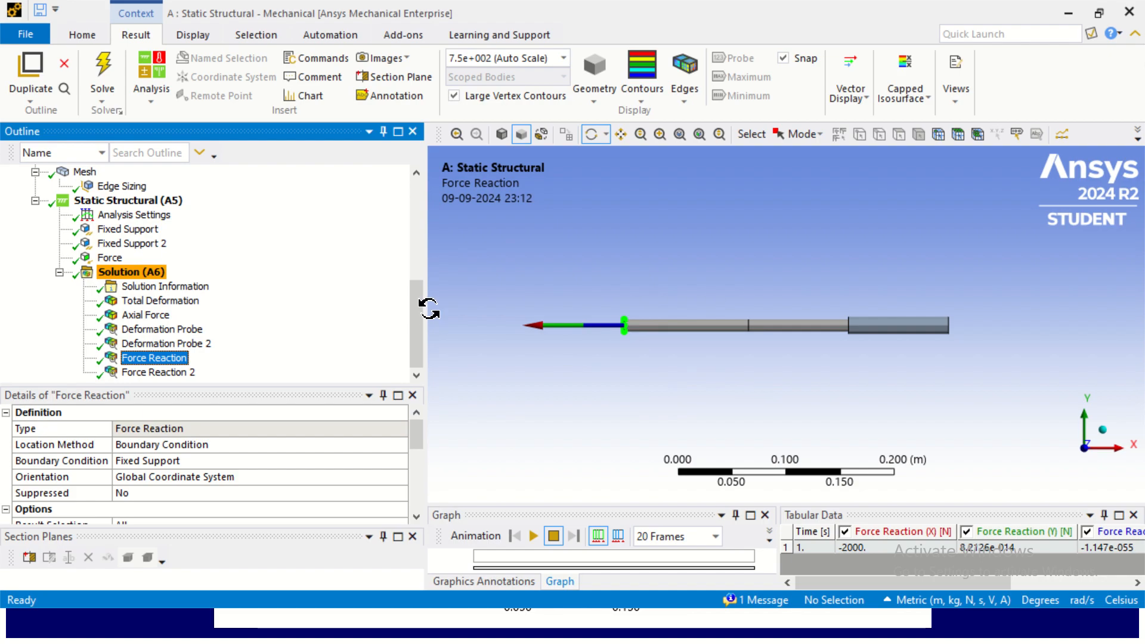
pyautogui.moveTo(427, 297); pyautogui.dragTo(595, 300)
pyautogui.moveTo(858, 507); pyautogui.dragTo(864, 331)
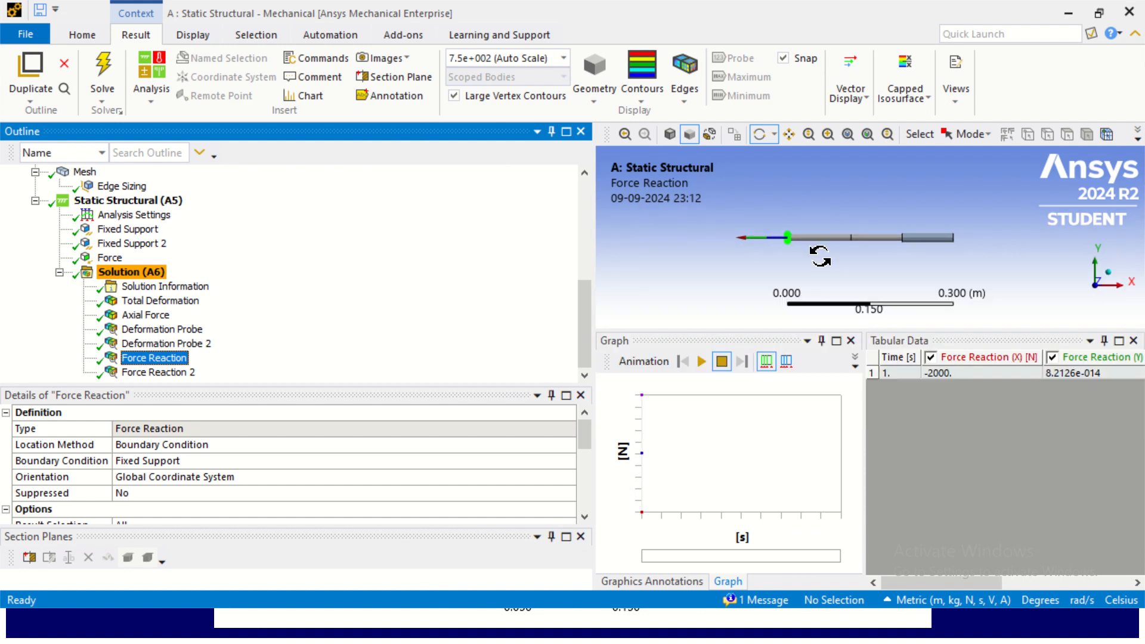
pyautogui.scroll(2, 820, 256)
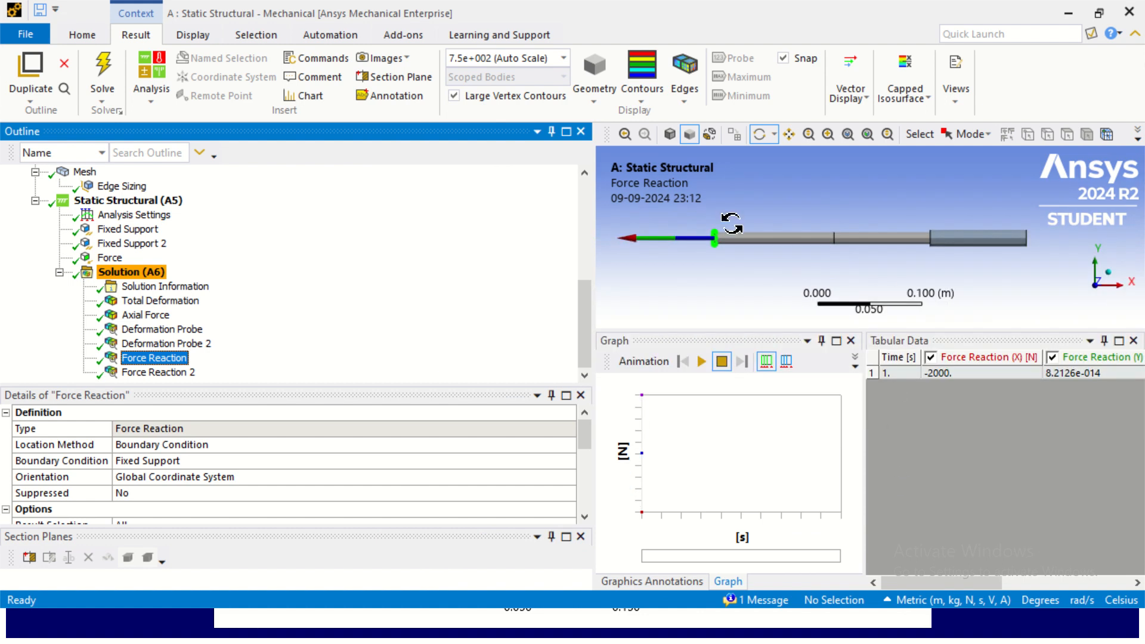
# Copy the Force Reaction plot image, paste it onto slide 13 in PowerPoint, and place it beside the title and reaction force bullets.
pyautogui.click(409, 56)
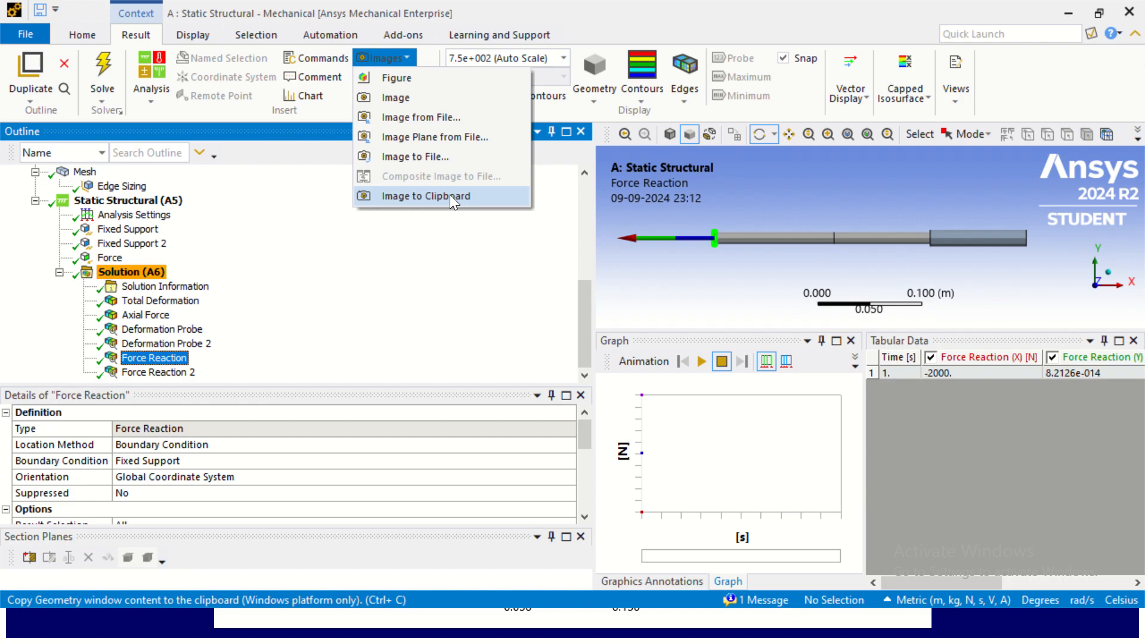
pyautogui.click(449, 195)
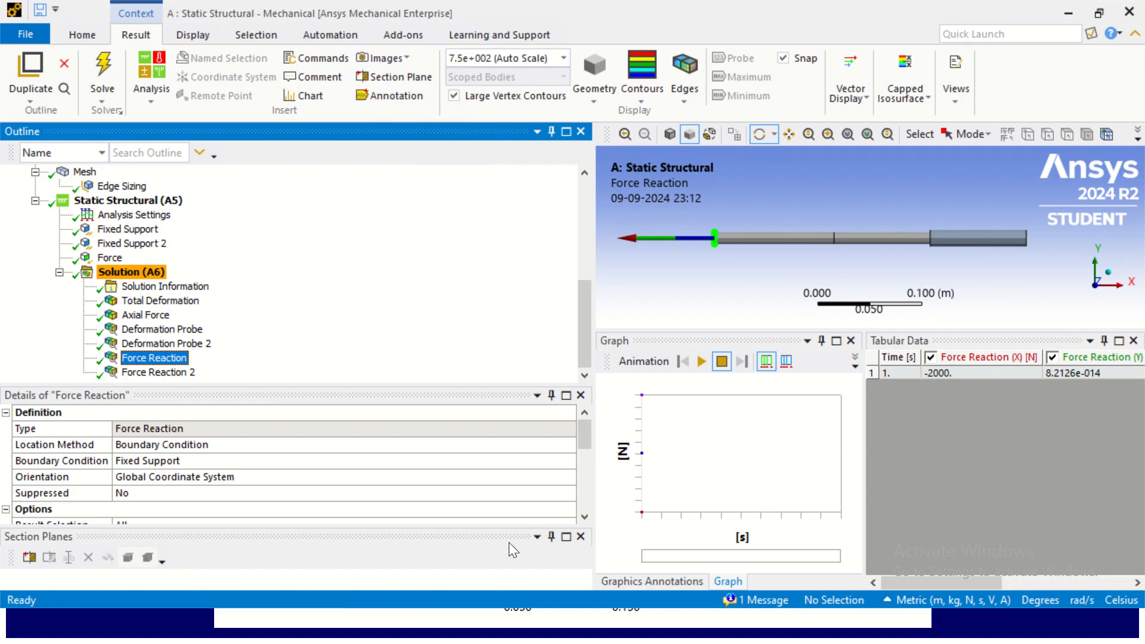
pyautogui.hotkey('alt', 'Tab')
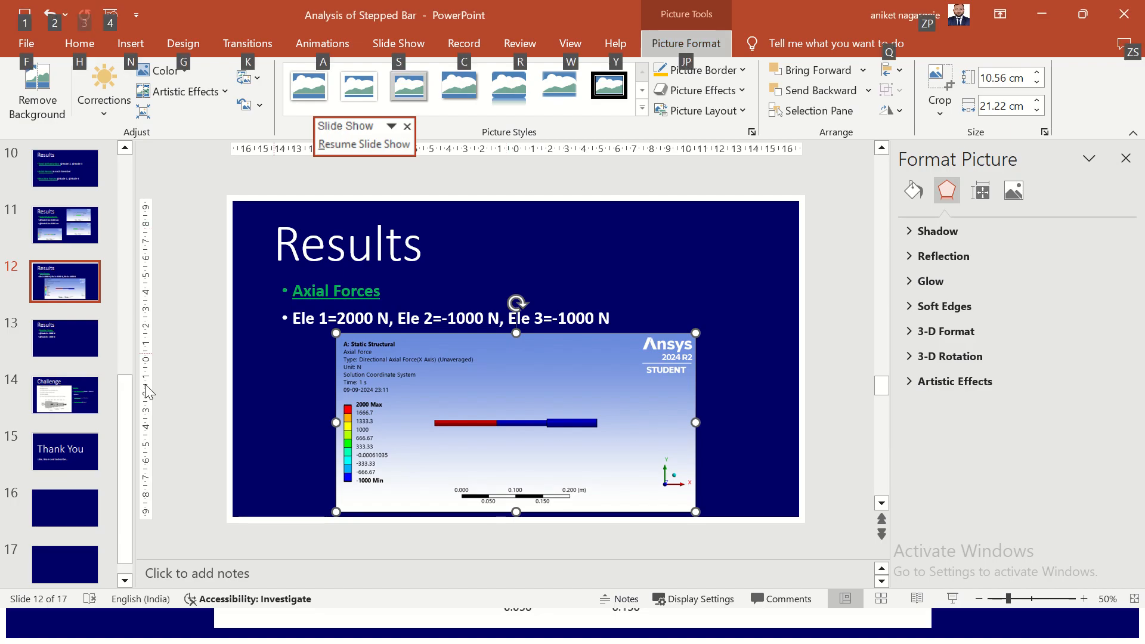
pyautogui.click(65, 346)
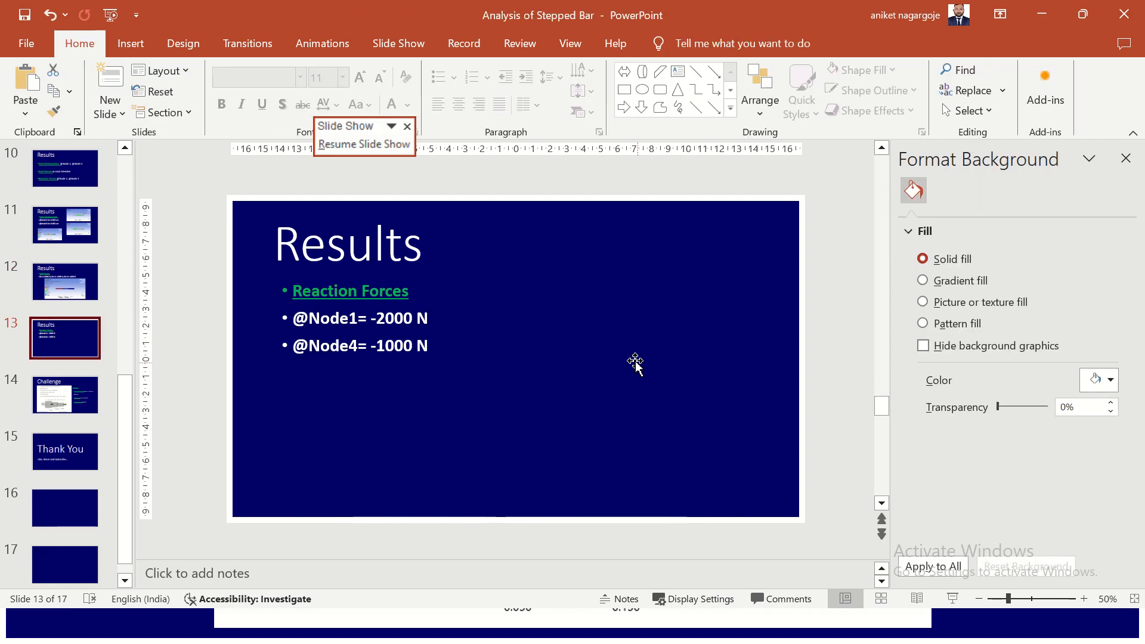
pyautogui.click(598, 365)
pyautogui.hotkey('ctrl', 'v')
pyautogui.moveTo(585, 374); pyautogui.dragTo(690, 296)
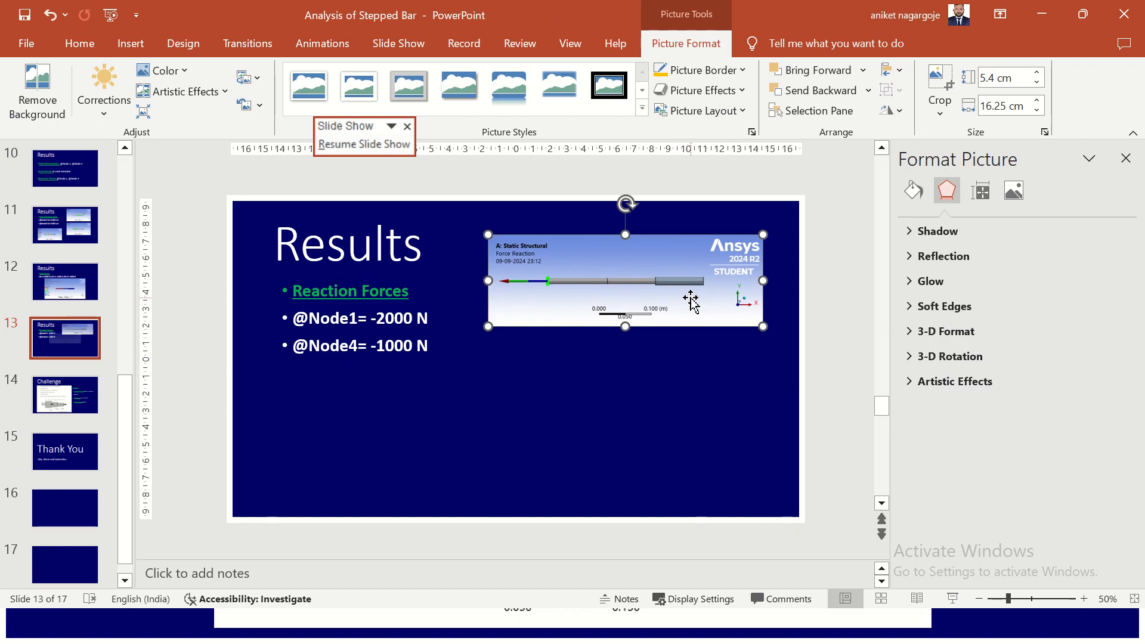
# Switch to Ansys Mechanical and export the Force Reaction table as text file "Reaction Force at Node 1" to E:\MIT\Finite Element Analysis\Anlysis of Stepped Bar.
pyautogui.hotkey('alt', 'Tab')
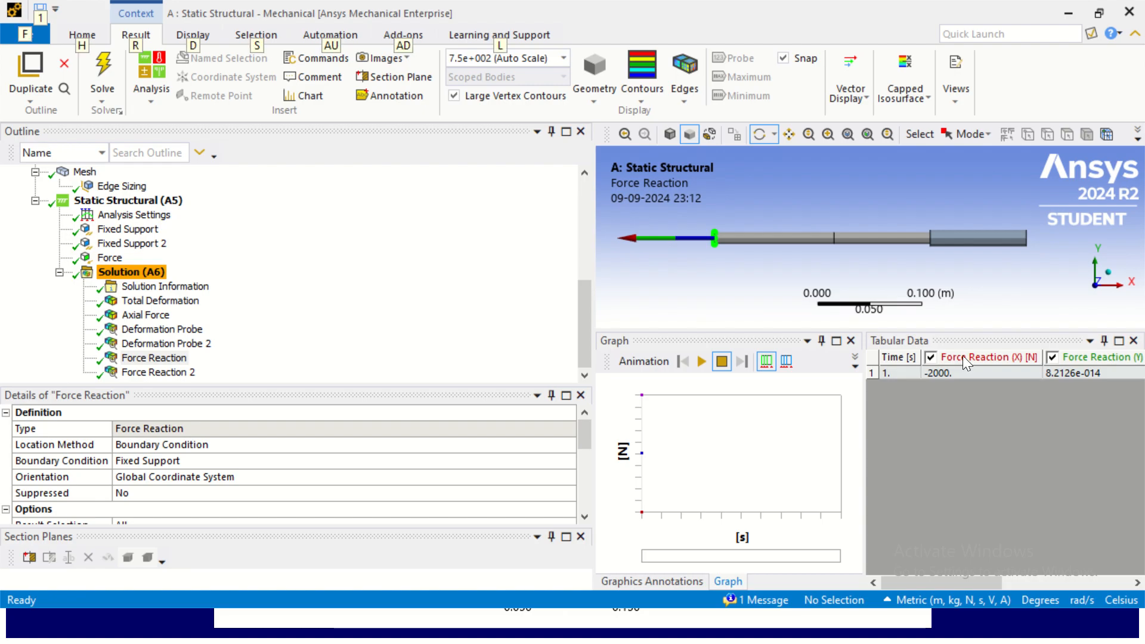
pyautogui.click(963, 356)
pyautogui.rightClick(962, 355)
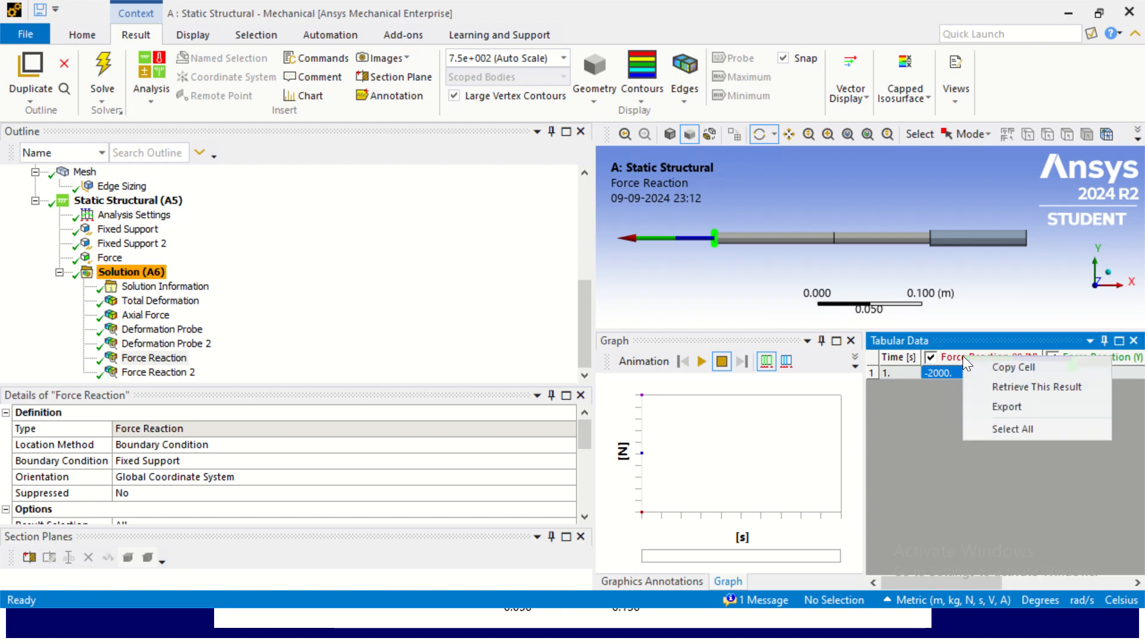
pyautogui.click(995, 405)
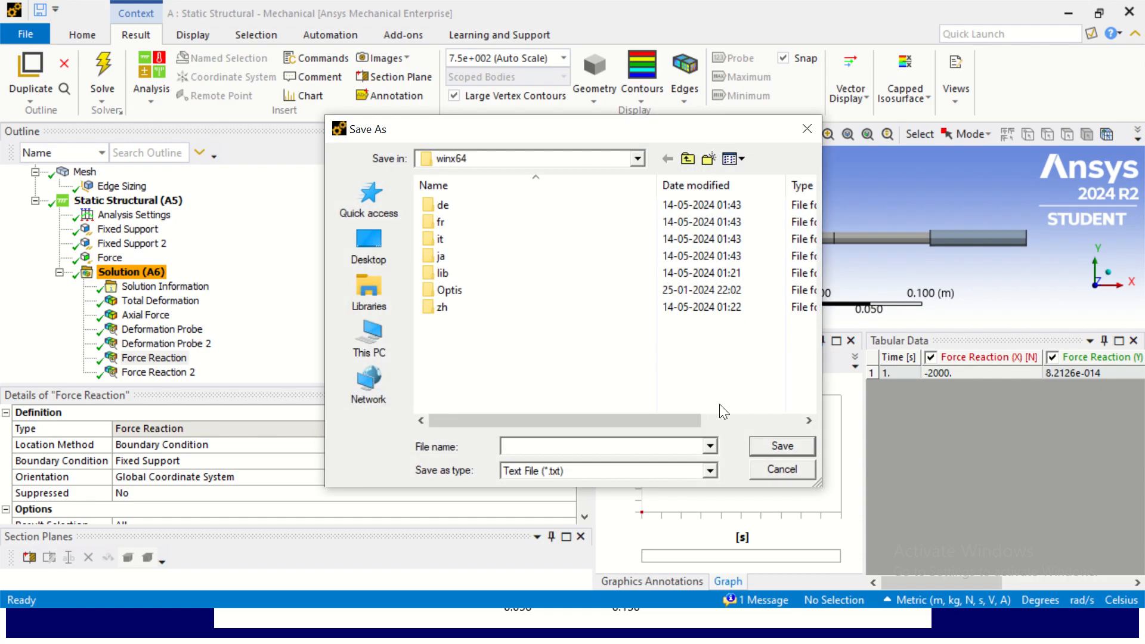
pyautogui.click(369, 337)
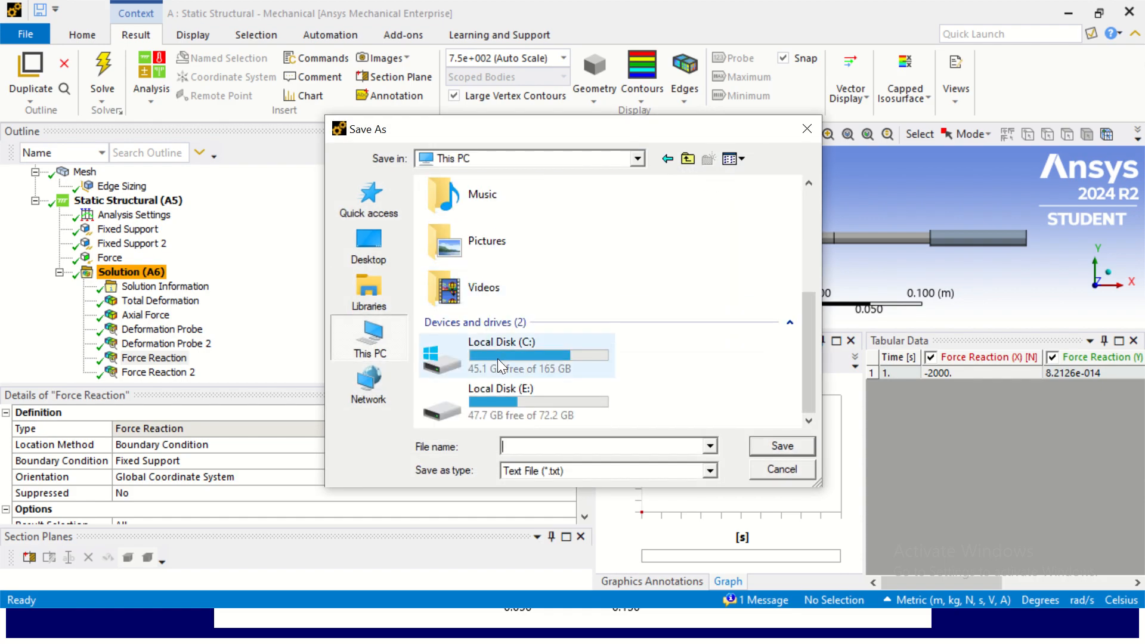
pyautogui.doubleClick(502, 391)
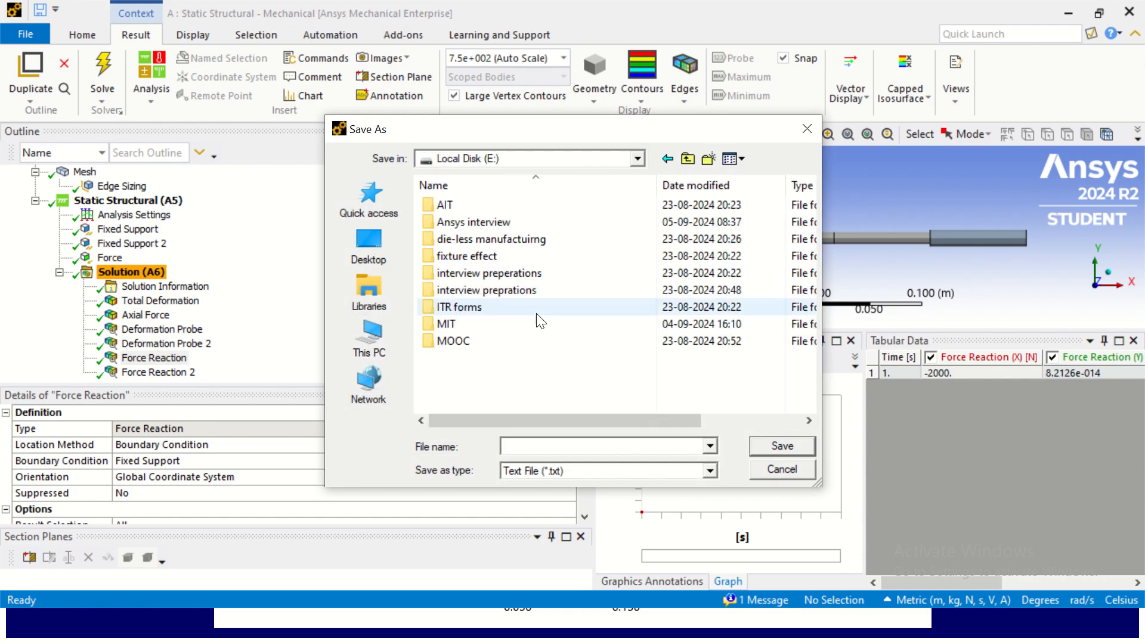
pyautogui.doubleClick(506, 339)
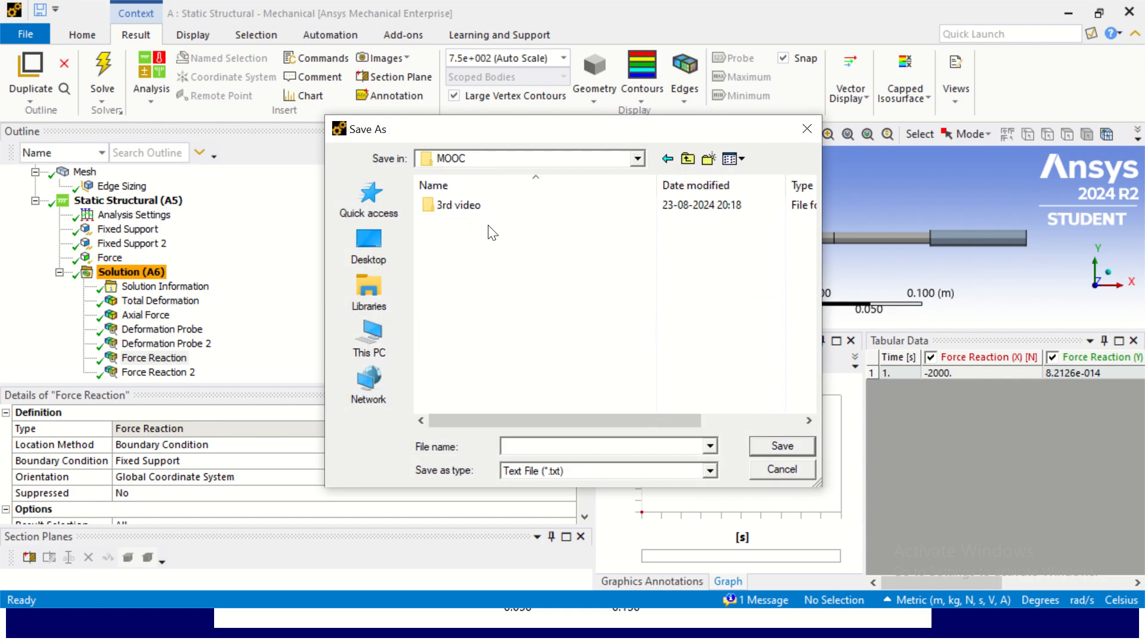
pyautogui.click(666, 158)
pyautogui.doubleClick(508, 322)
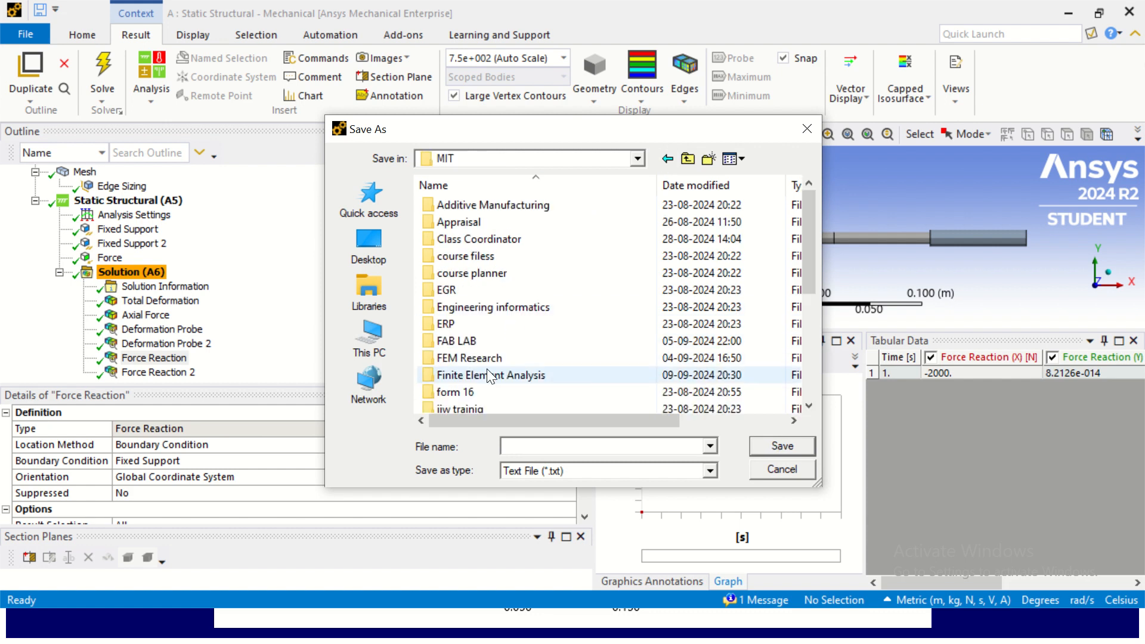
pyautogui.doubleClick(492, 376)
pyautogui.doubleClick(524, 222)
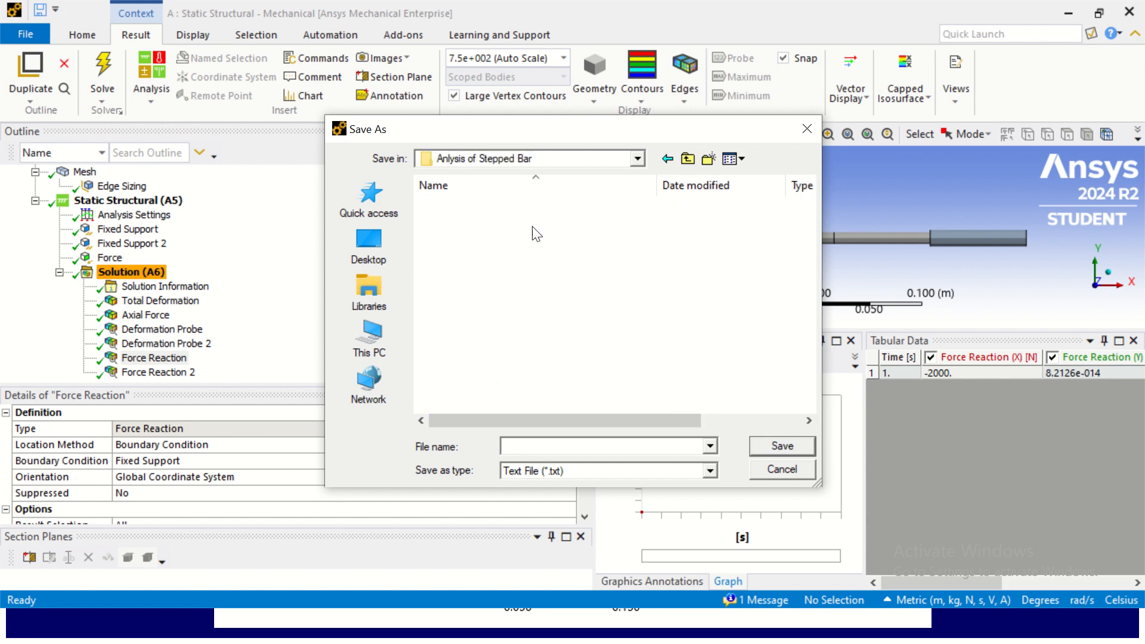
pyautogui.click(562, 444)
pyautogui.write('Reaction Force at Node 1')
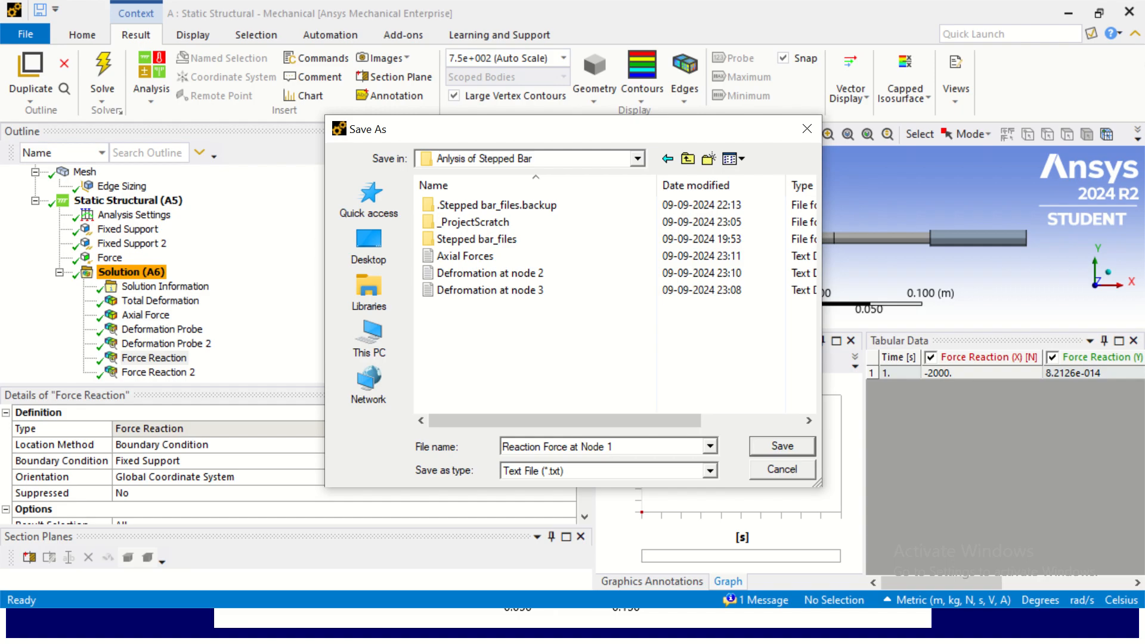
pyautogui.press('Return')
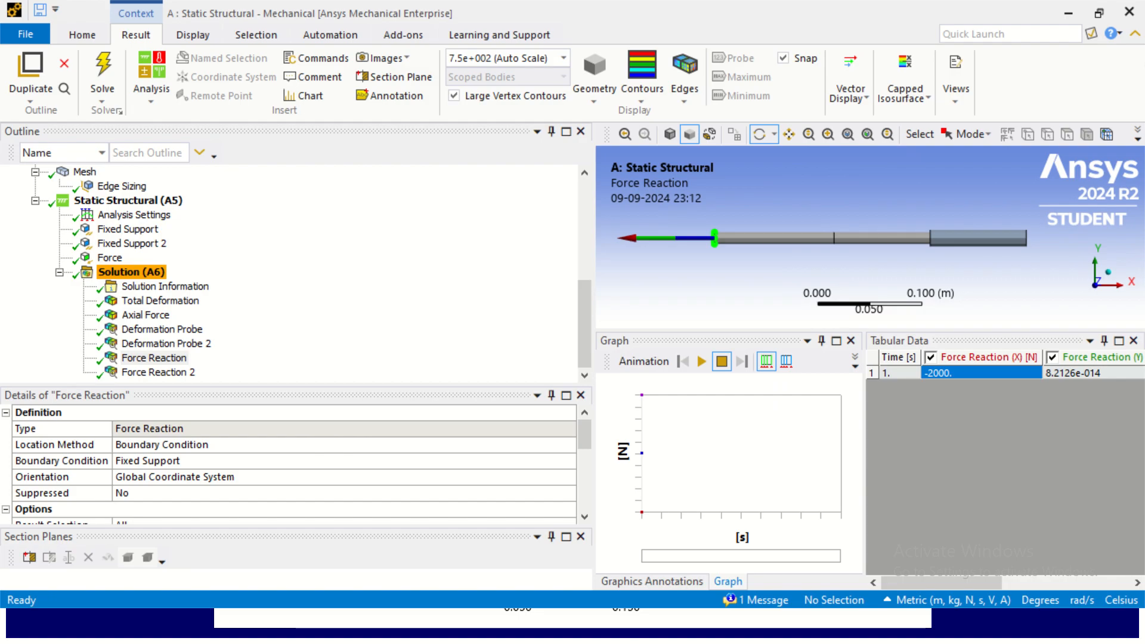
# Copy the Force Reaction 2 plot image, paste it onto slide 13 in PowerPoint, and place it below the first reaction plot.
pyautogui.click(179, 373)
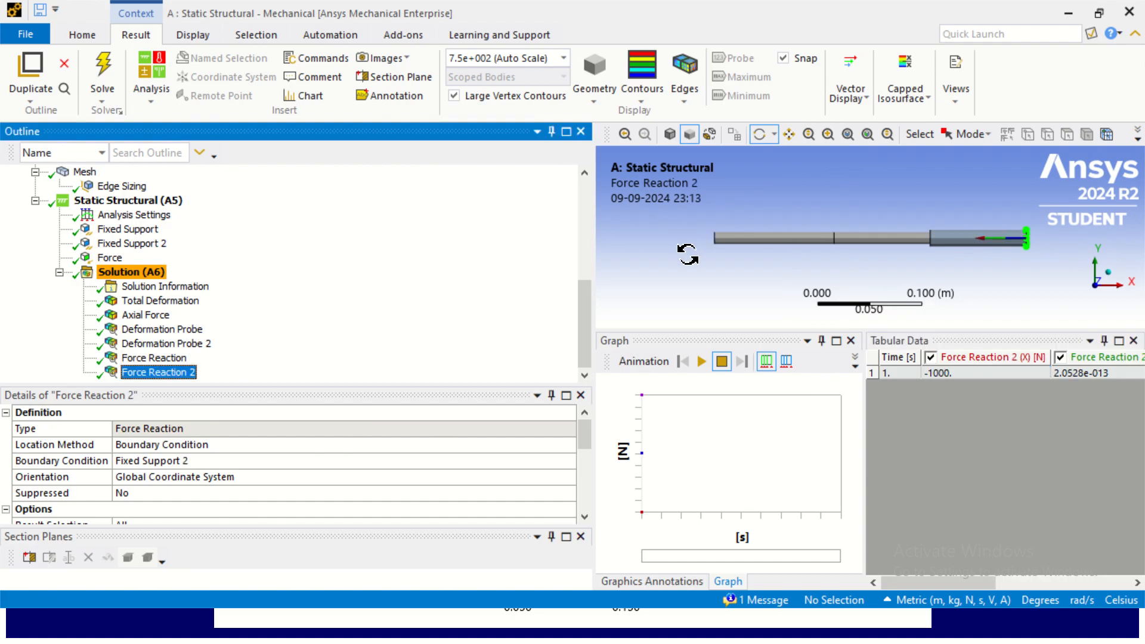
pyautogui.click(413, 60)
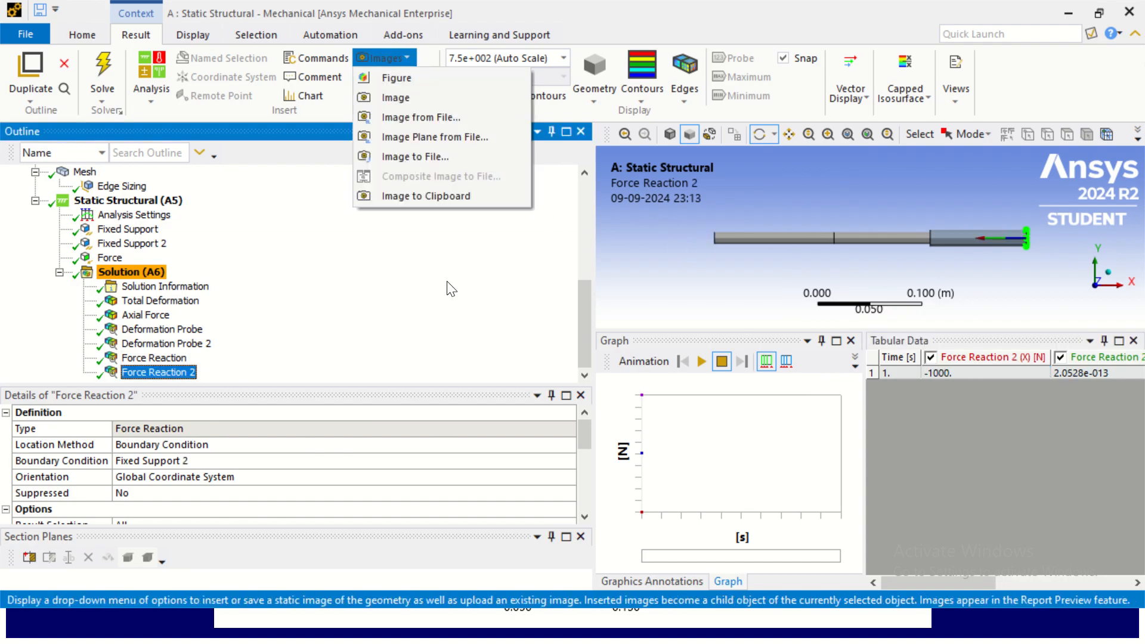
pyautogui.click(441, 199)
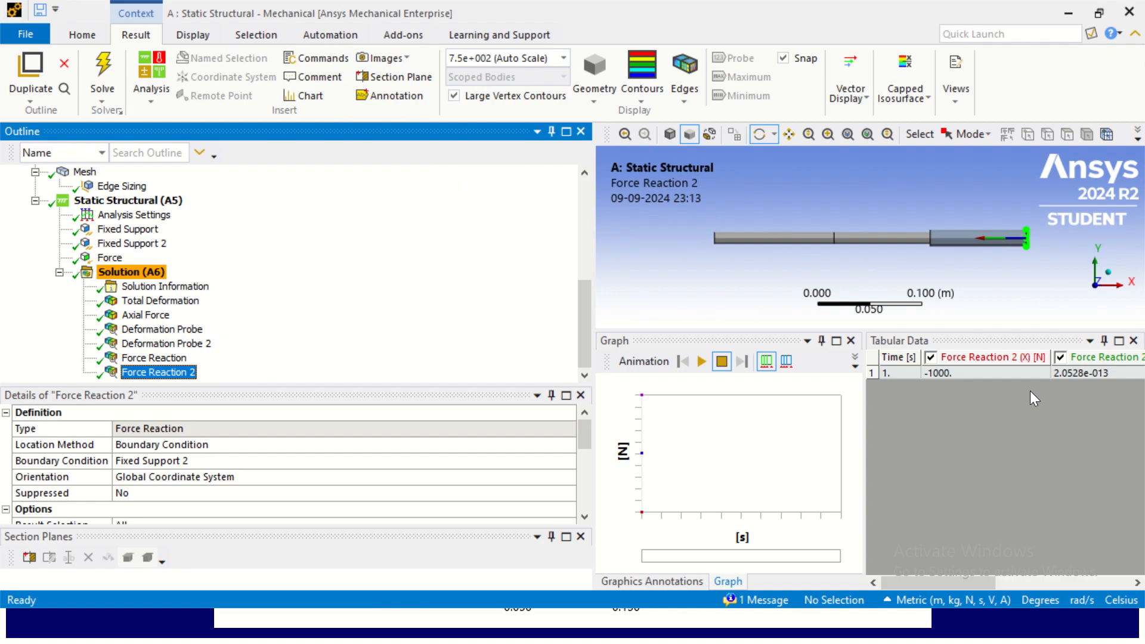
pyautogui.hotkey('alt', 'Tab')
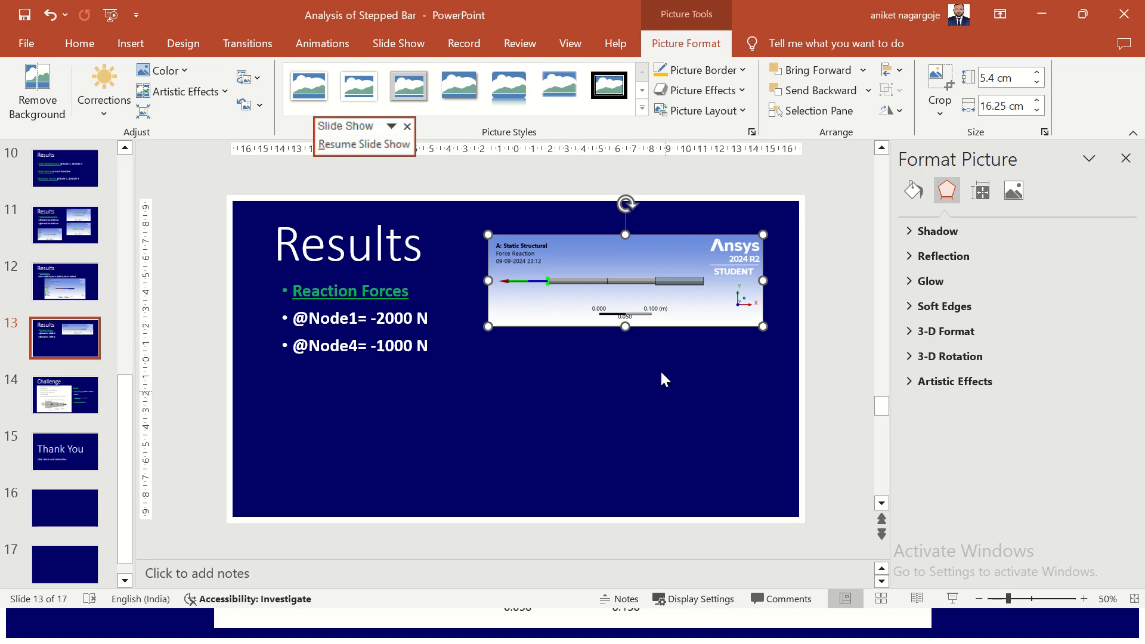
pyautogui.click(543, 421)
pyautogui.hotkey('ctrl', 'v')
pyautogui.moveTo(534, 360); pyautogui.dragTo(647, 435)
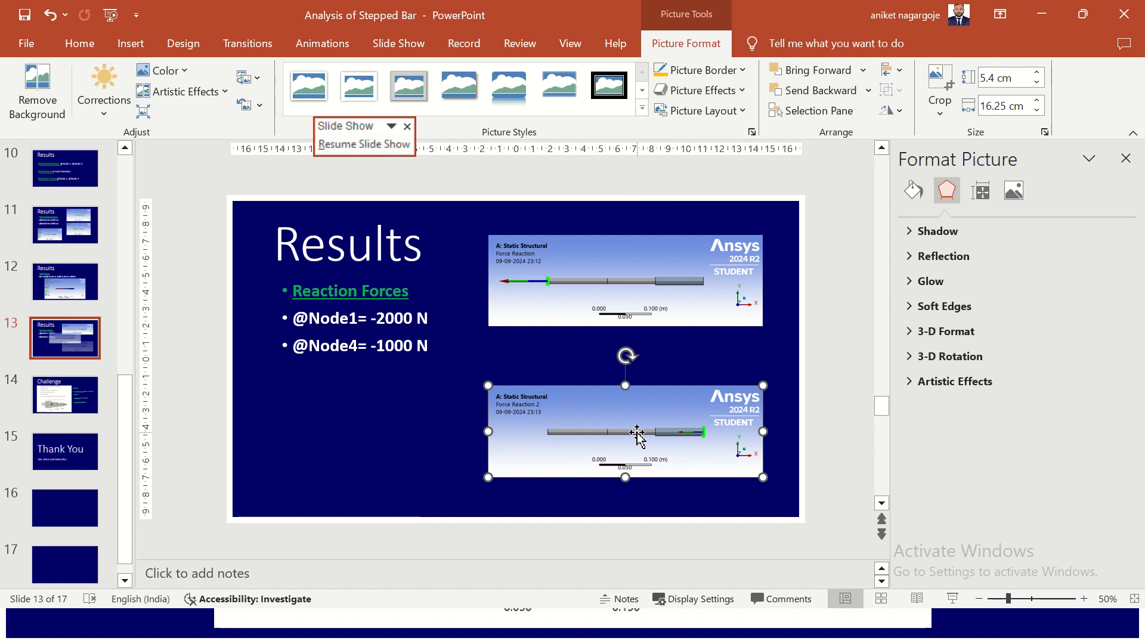
# Switch to Ansys Mechanical and export the Force Reaction 2 table as "Reaction Force at Node 4" to E:\MIT\Finite Element Analysis\Anlysis of Stepped Bar.
pyautogui.hotkey('alt', 'Tab')
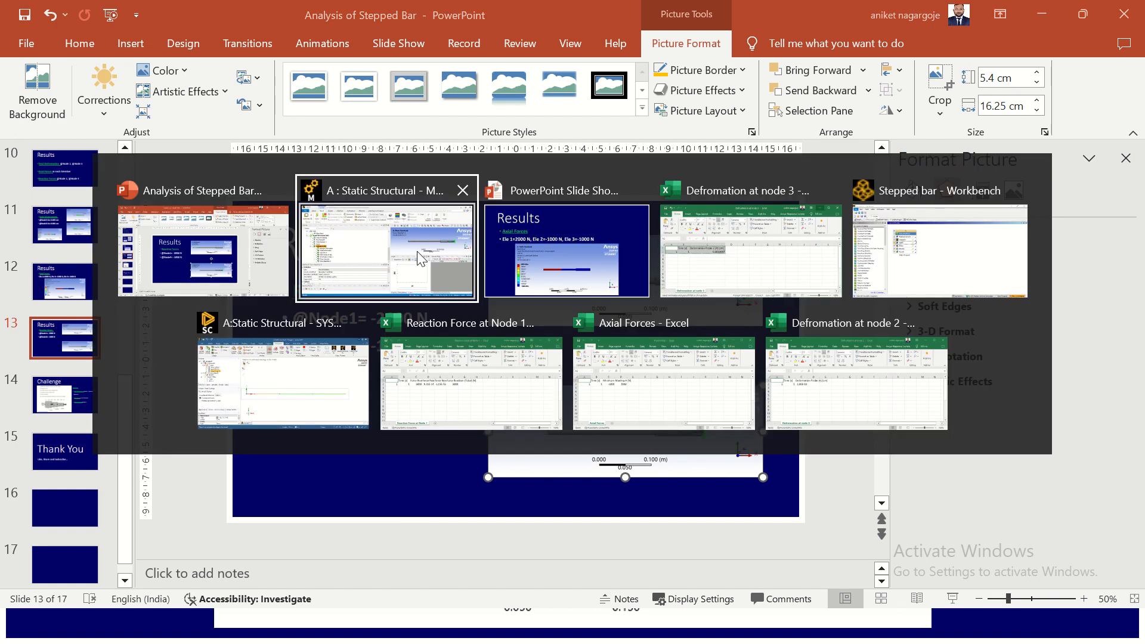
pyautogui.click(387, 250)
pyautogui.rightClick(985, 353)
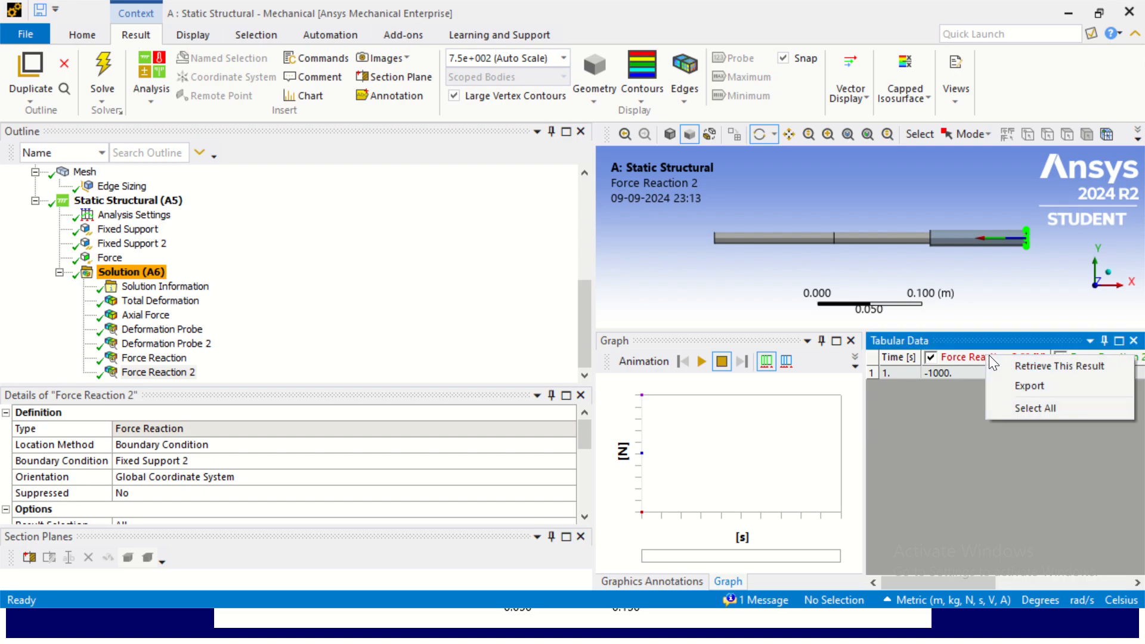
pyautogui.click(1018, 383)
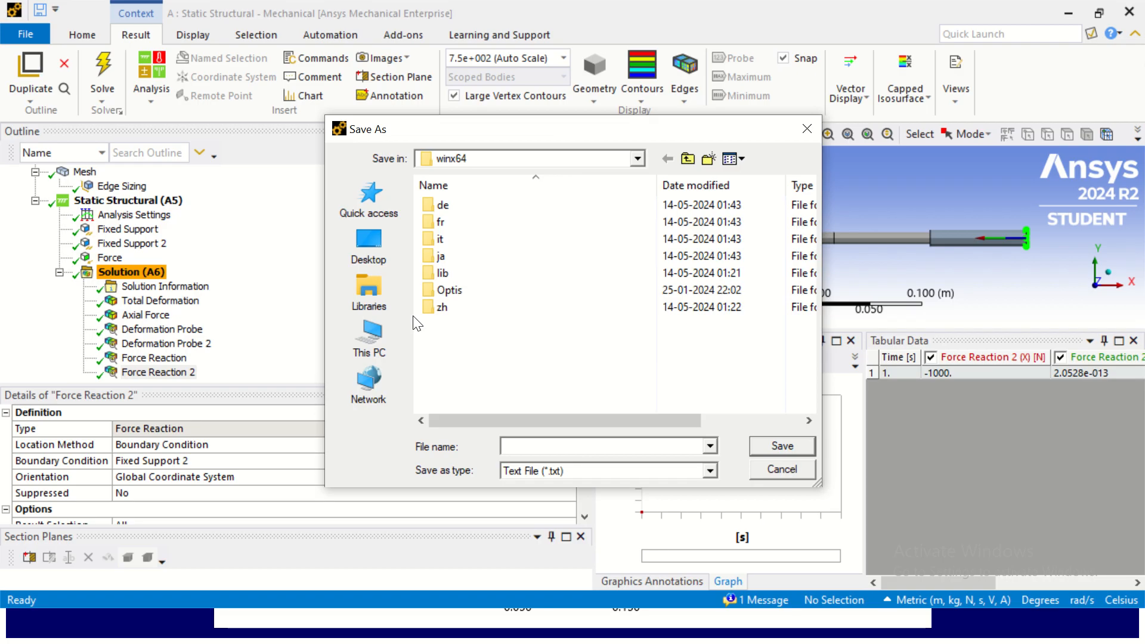
pyautogui.click(381, 343)
pyautogui.doubleClick(503, 398)
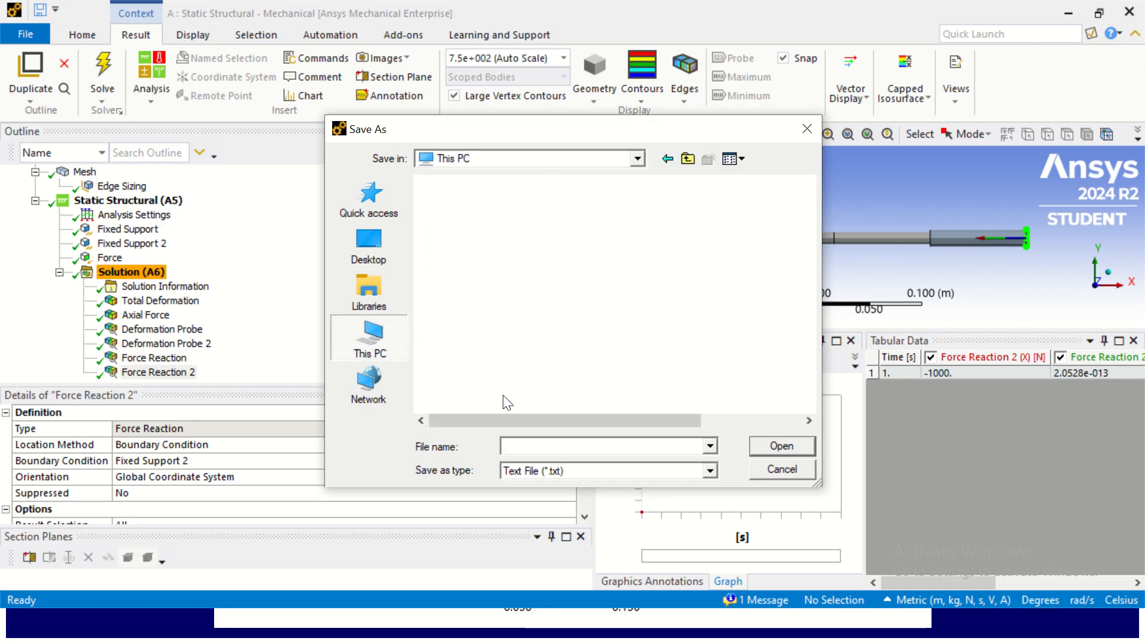
pyautogui.doubleClick(495, 324)
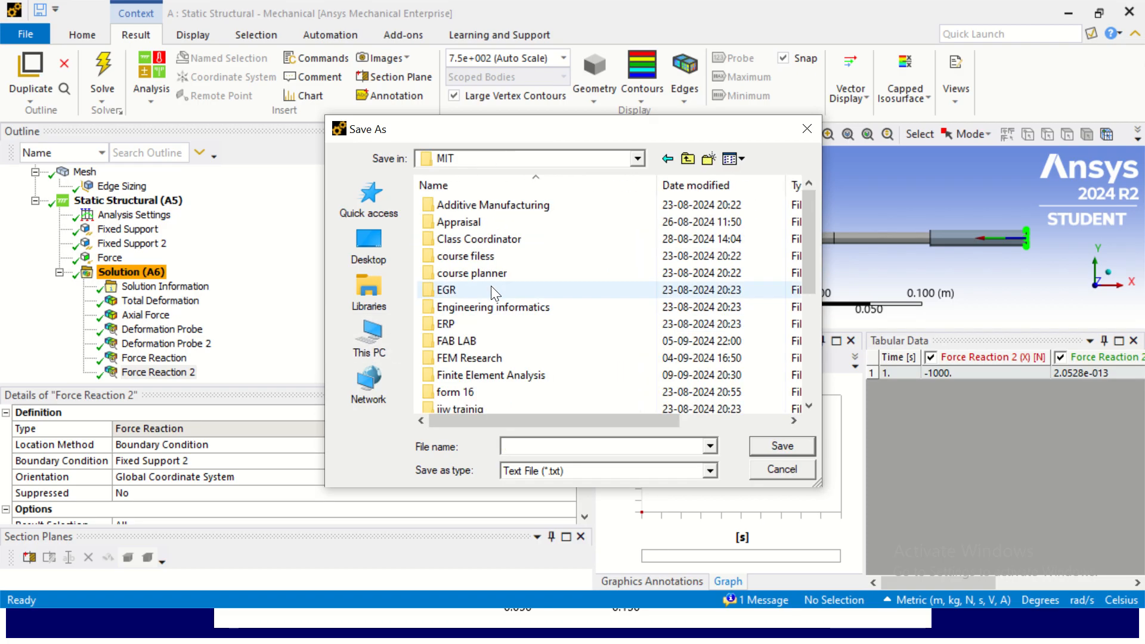
pyautogui.doubleClick(496, 374)
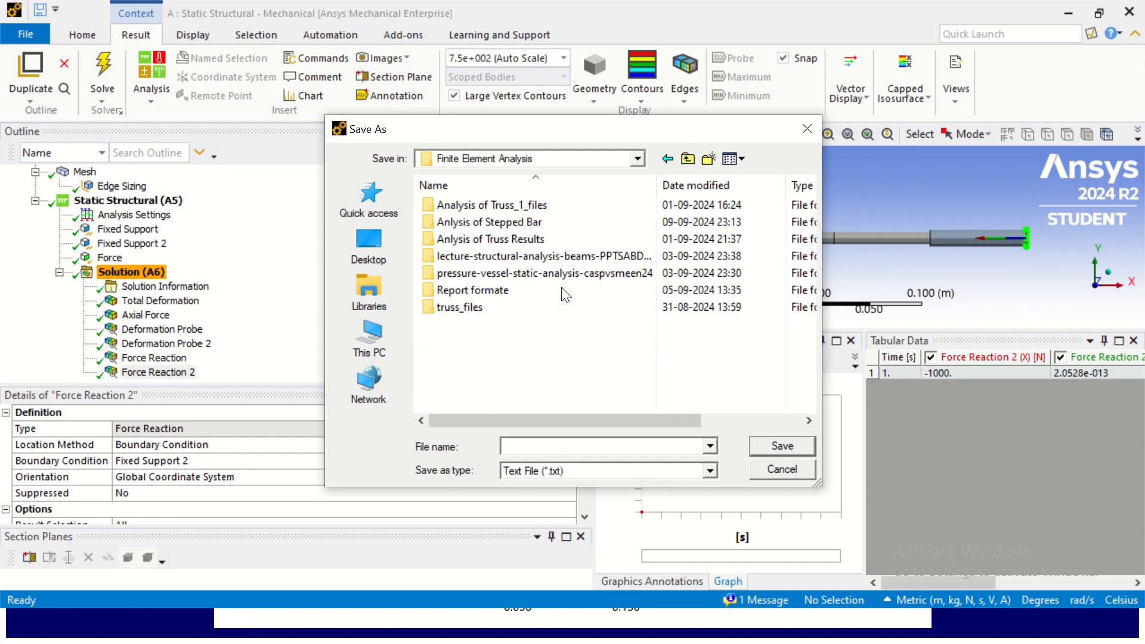
pyautogui.doubleClick(558, 222)
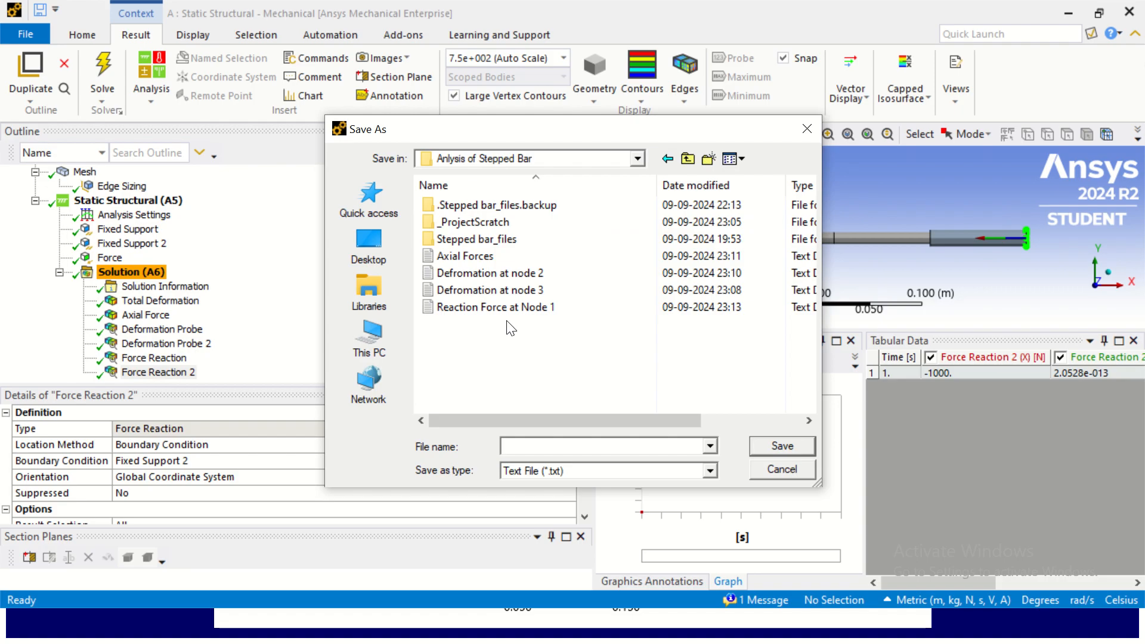
pyautogui.click(506, 306)
pyautogui.click(612, 451)
pyautogui.click(611, 452)
pyautogui.press('BackSpace')
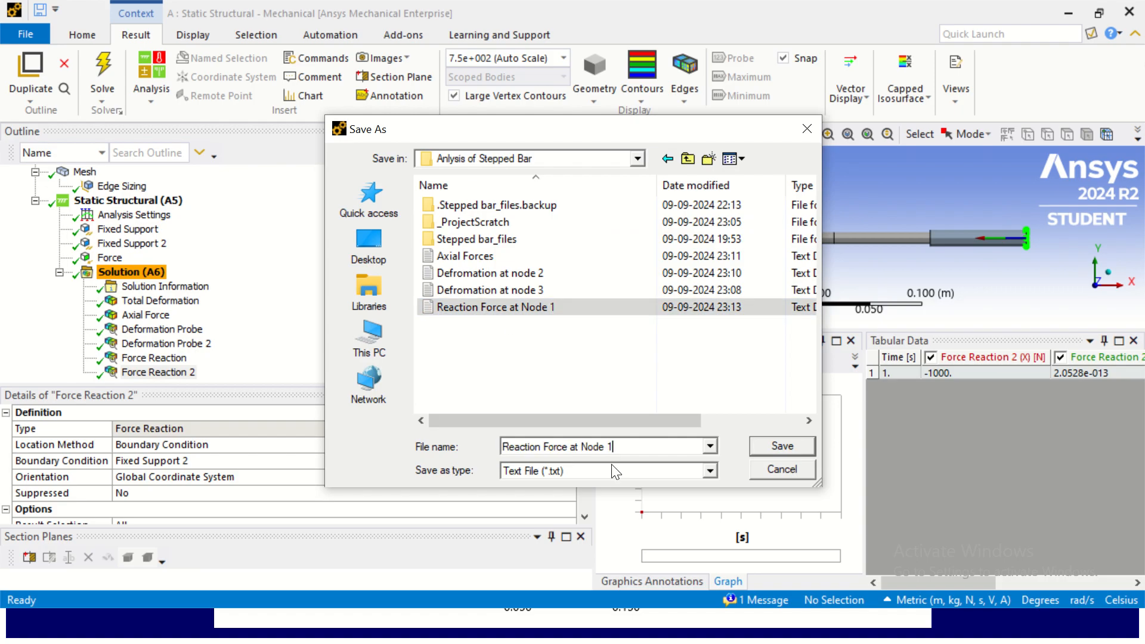
pyautogui.write('4')
pyautogui.press('Return')
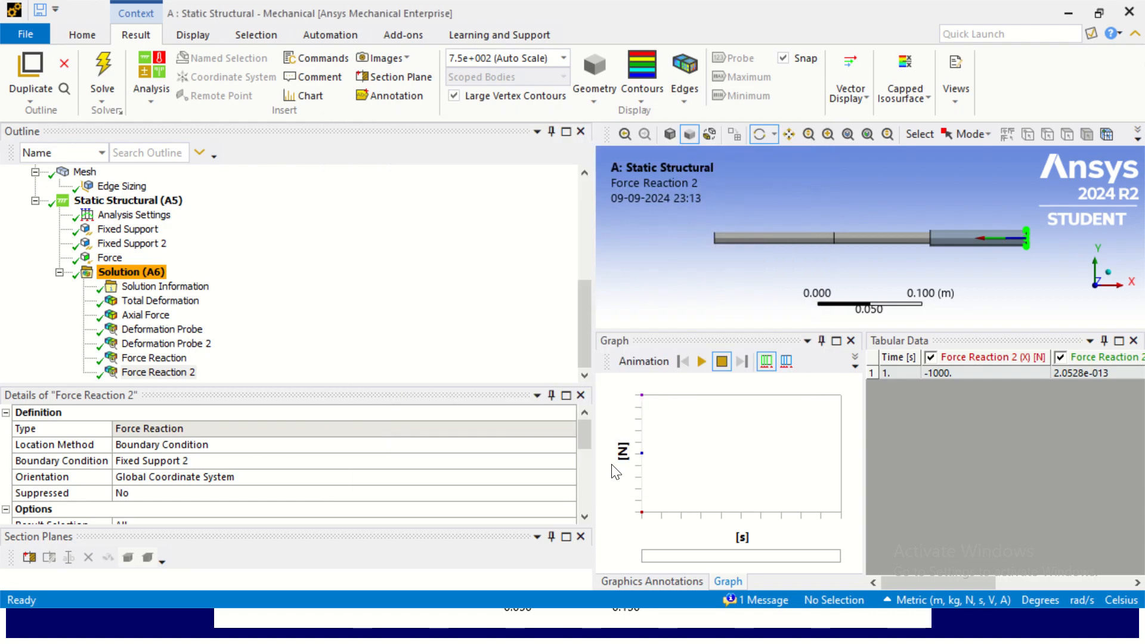
# Switch to the Axial Forces workbook in Excel, fit columns C and D to their contents, and copy the range A1:D2.
pyautogui.hotkey('alt', 'Tab')
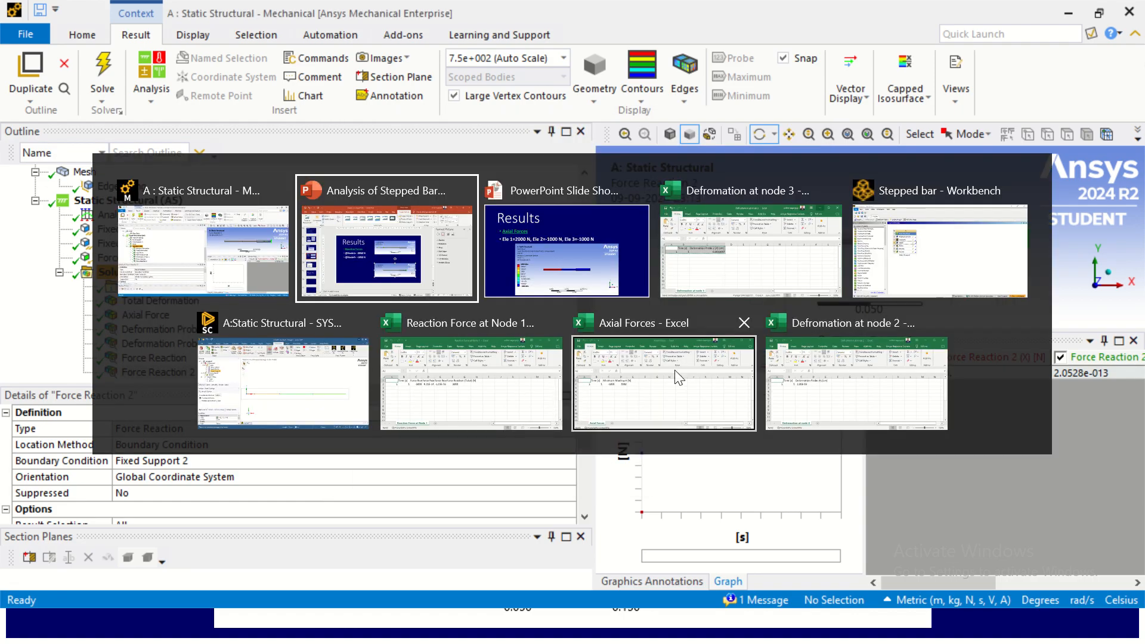
pyautogui.click(675, 388)
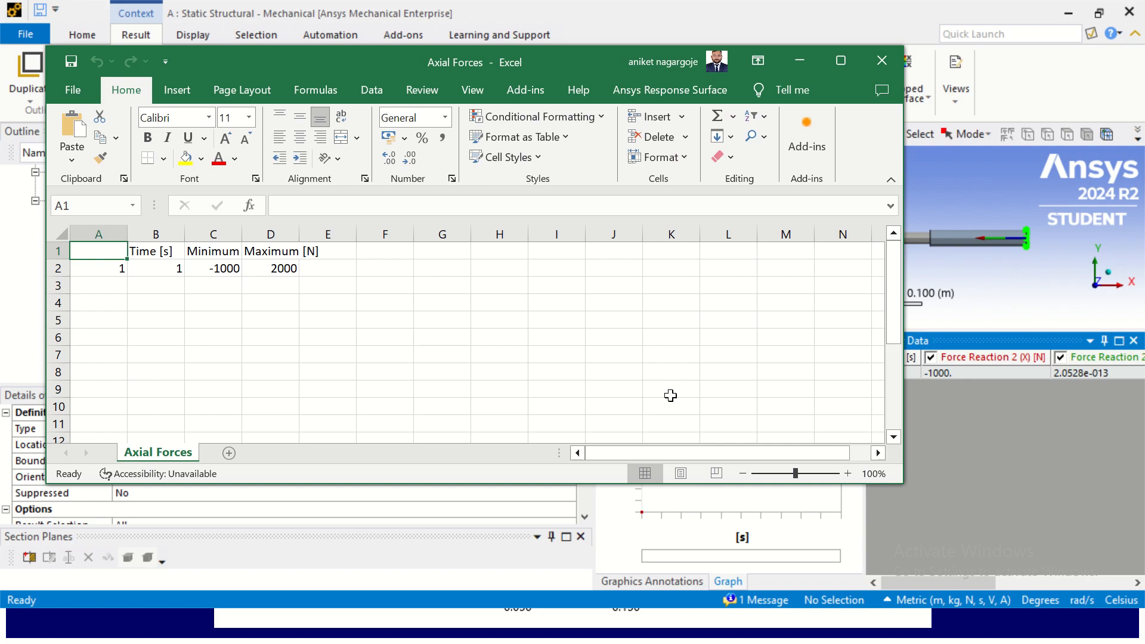
pyautogui.moveTo(104, 249); pyautogui.dragTo(281, 268)
pyautogui.doubleClick(299, 233)
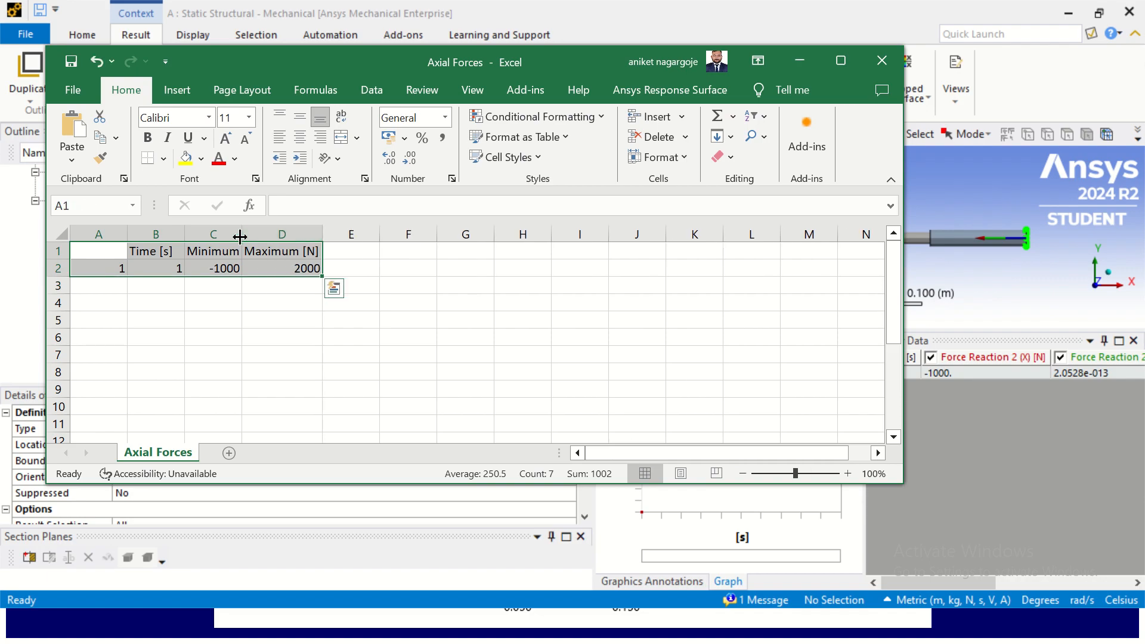
pyautogui.doubleClick(241, 233)
pyautogui.hotkey('ctrl', 'c')
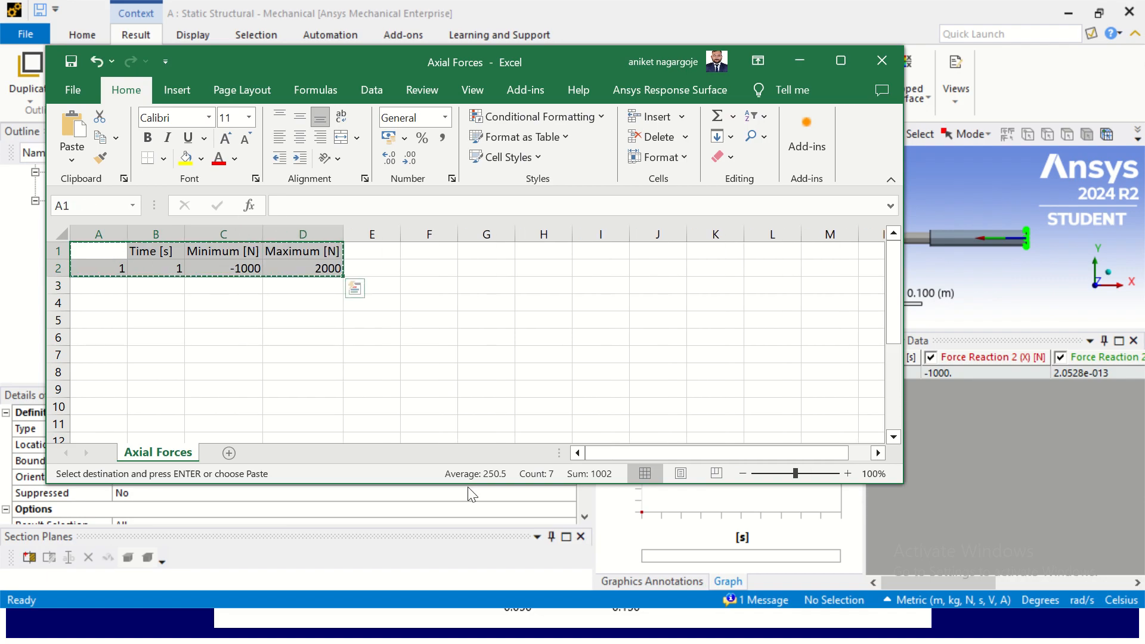
# Paste the axial force table onto slide 12 in PowerPoint, place it just below the bar in the plot, and open slide 13.
pyautogui.hotkey('alt', 'Tab')
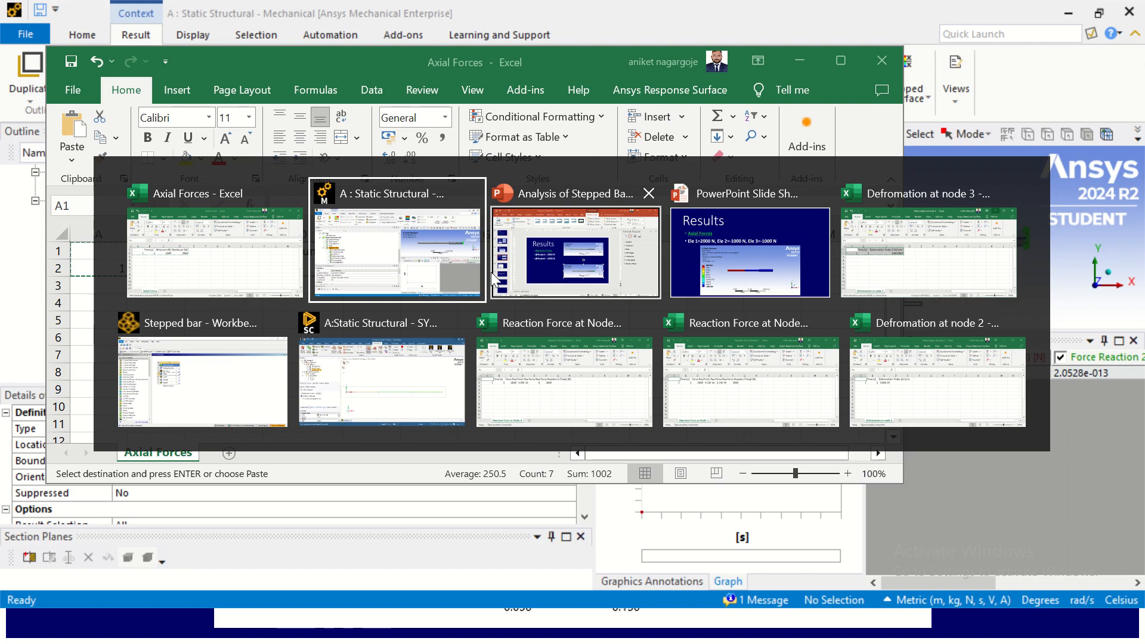
pyautogui.click(601, 274)
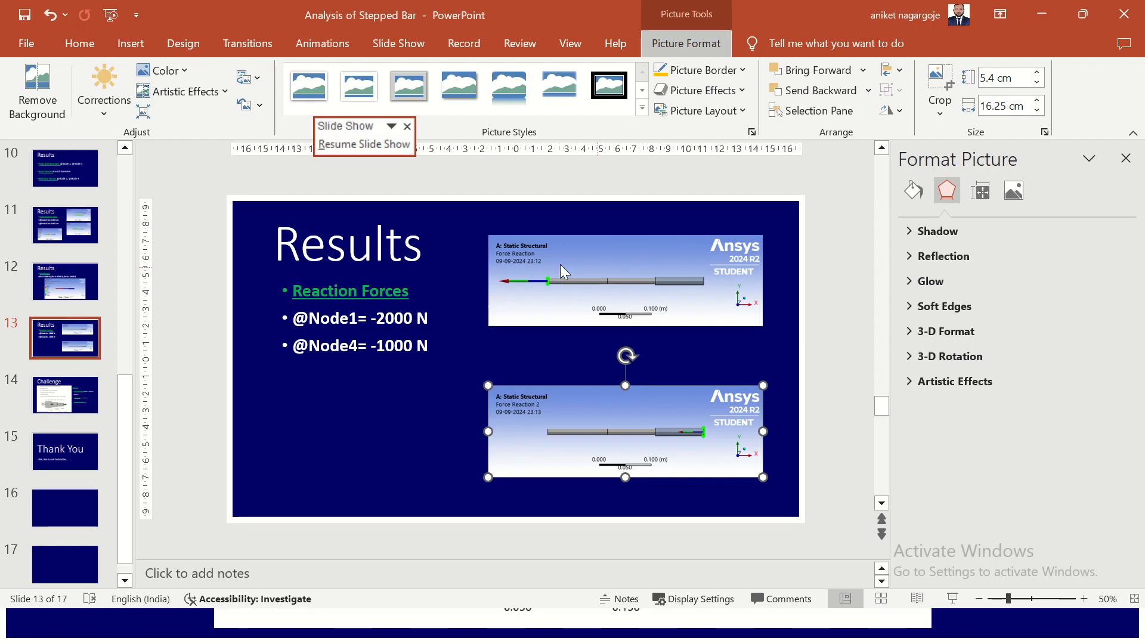
pyautogui.click(60, 294)
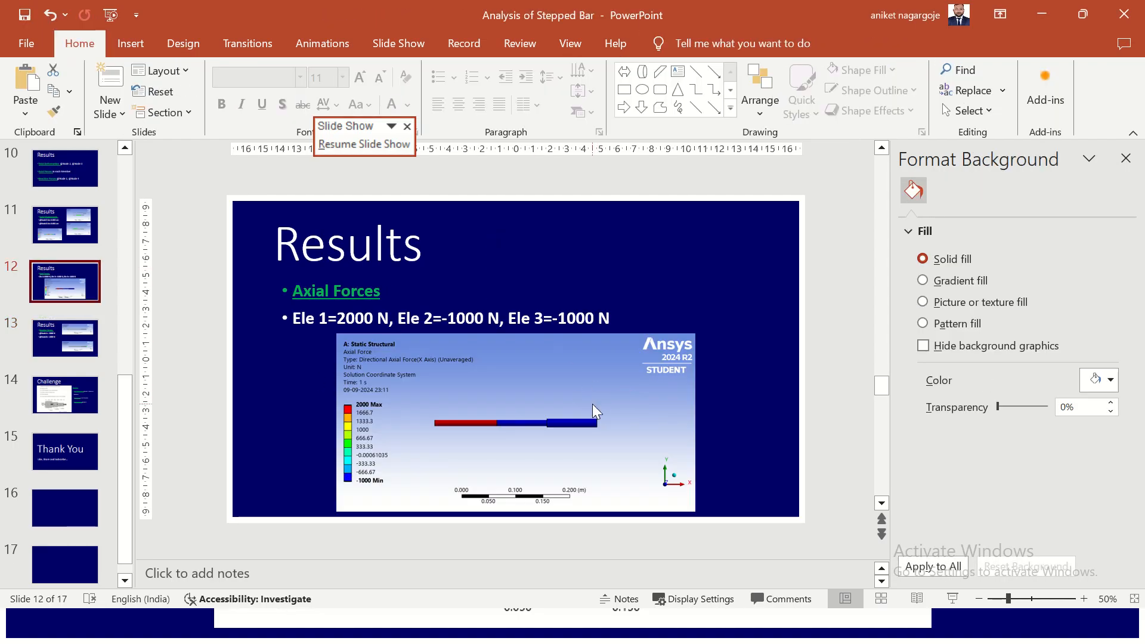
pyautogui.hotkey('ctrl', 'v')
pyautogui.moveTo(563, 401); pyautogui.dragTo(558, 461)
pyautogui.click(78, 341)
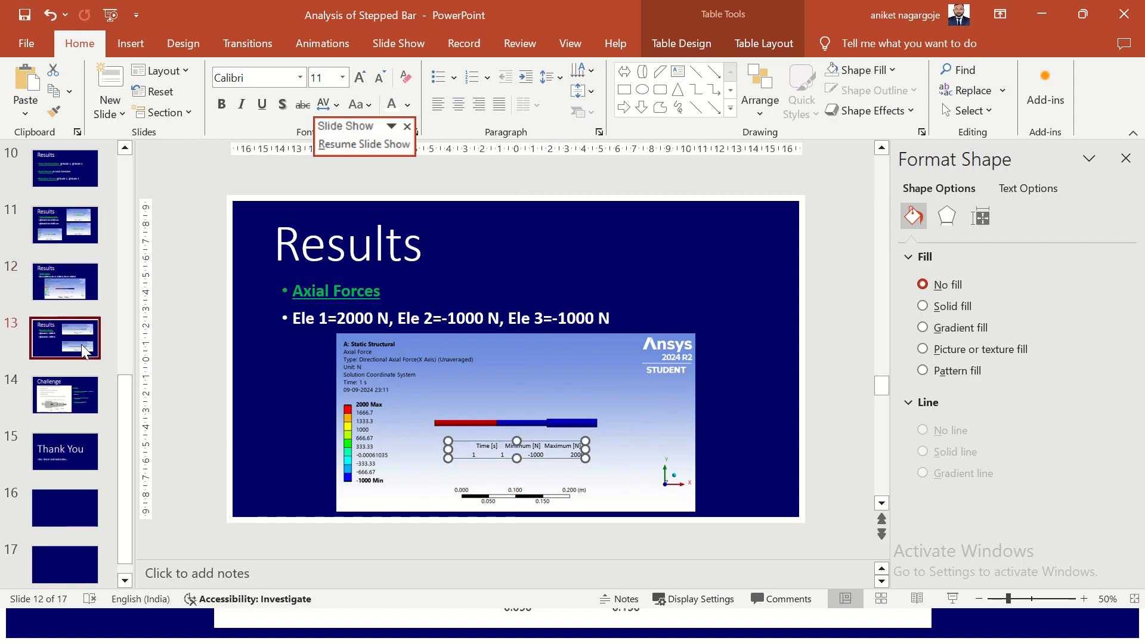